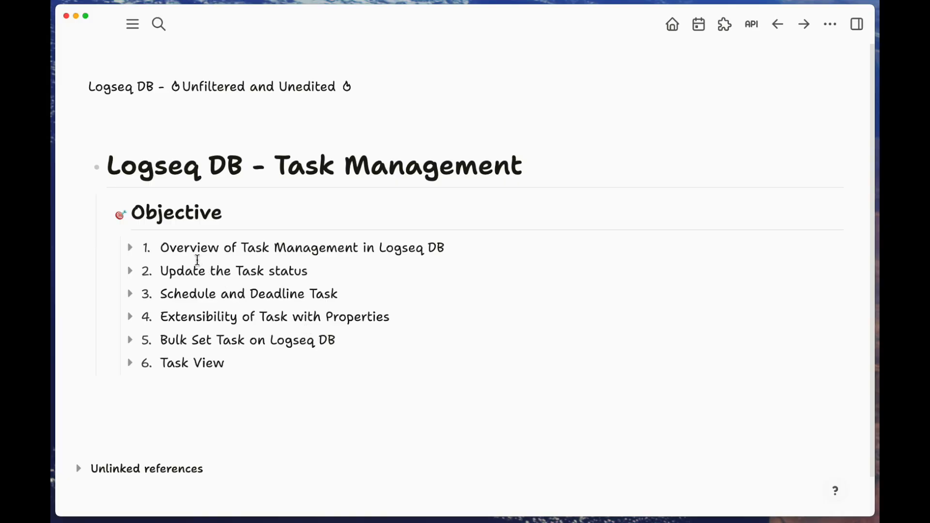
- View the sub-items of "Overview of Task Management in Logseq DB" on their own, return to the full outline and collapse the item
{"action": "left_click", "coordinate": [189, 249]}
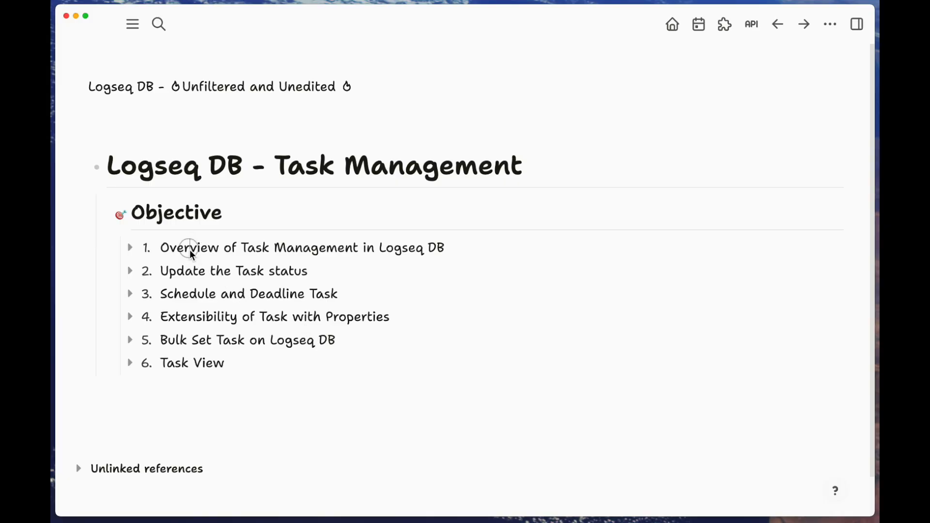
{"action": "left_click", "coordinate": [130, 248]}
{"action": "left_click", "coordinate": [148, 249]}
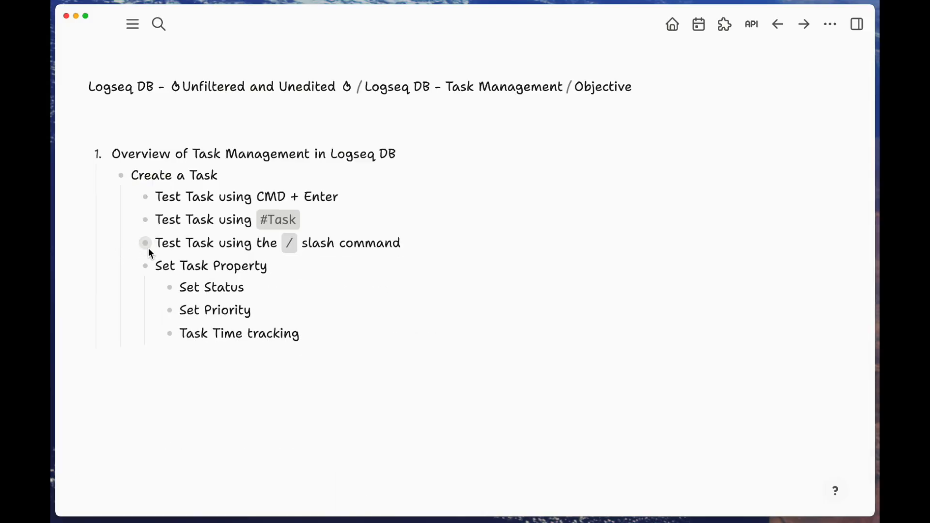
{"action": "left_click", "coordinate": [352, 156]}
{"action": "key", "text": "super+["}
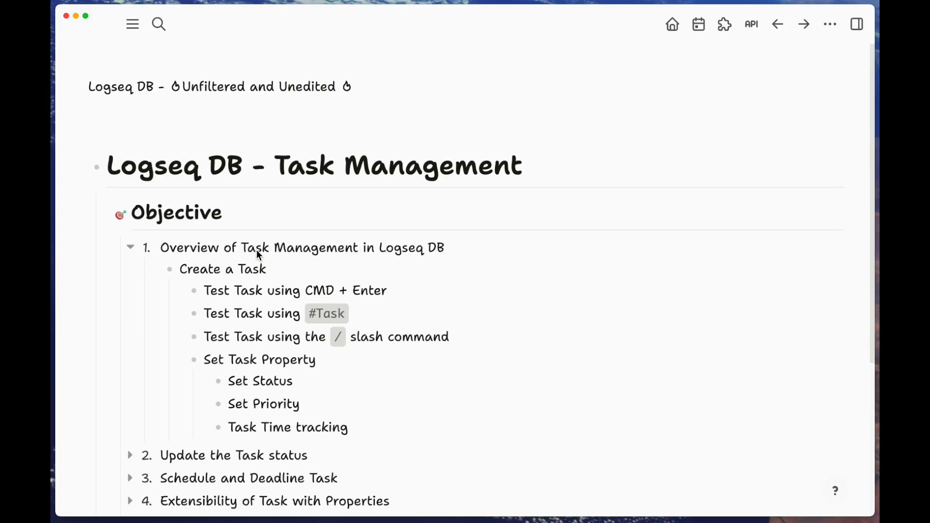
{"action": "left_click", "coordinate": [128, 249]}
{"action": "left_click", "coordinate": [207, 245]}
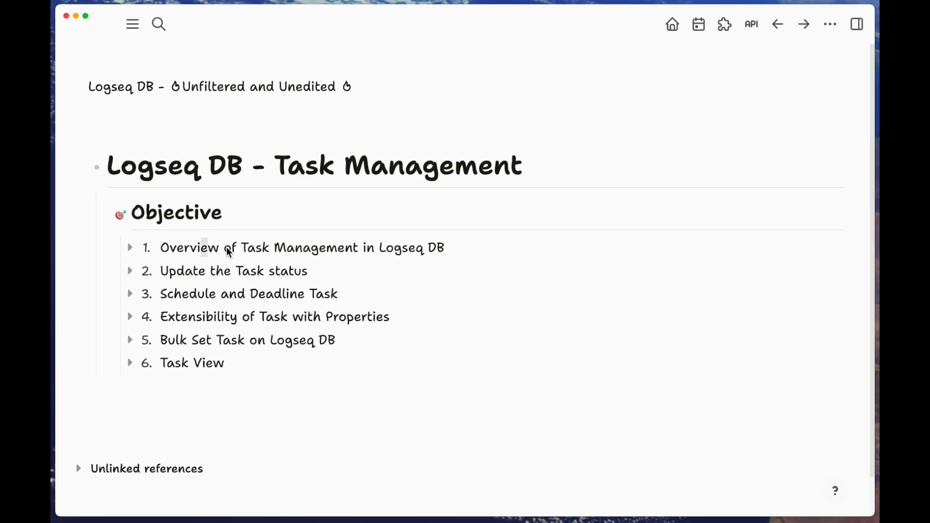
{"action": "key", "text": "Escape"}
{"action": "key", "text": "shift+Down"}
{"action": "key", "text": "shift+Down"}
{"action": "key", "text": "shift+Down"}
{"action": "key", "text": "shift+Down"}
{"action": "key", "text": "shift+Down"}
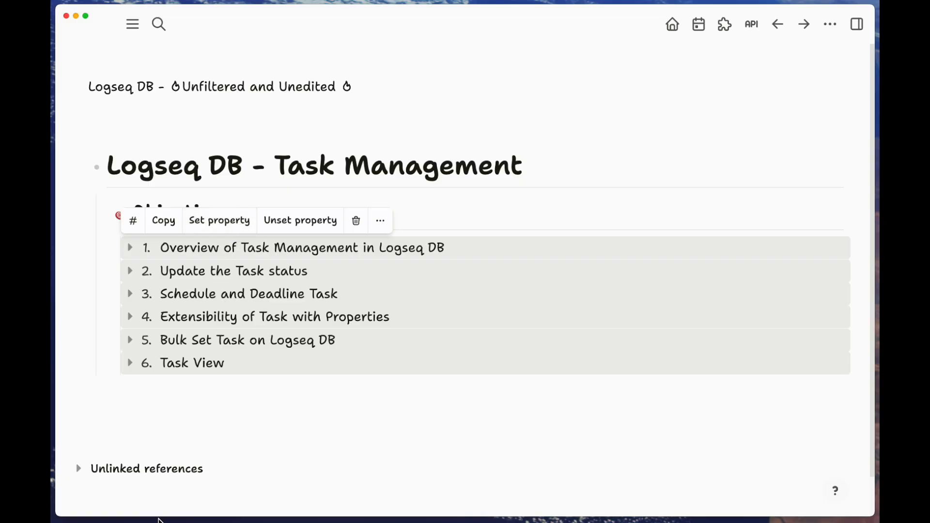
{"action": "left_click", "coordinate": [187, 518]}
{"action": "key", "text": "super+Tab"}
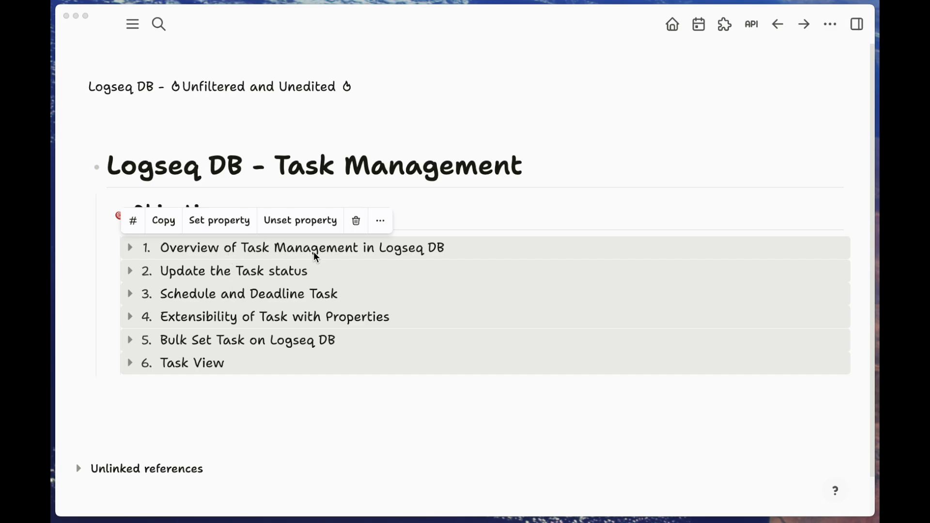
{"action": "left_click", "coordinate": [367, 258]}
- Convert all six numbered items under Objective, from the Overview to Task View, into tasks at once
{"action": "left_click", "coordinate": [432, 248]}
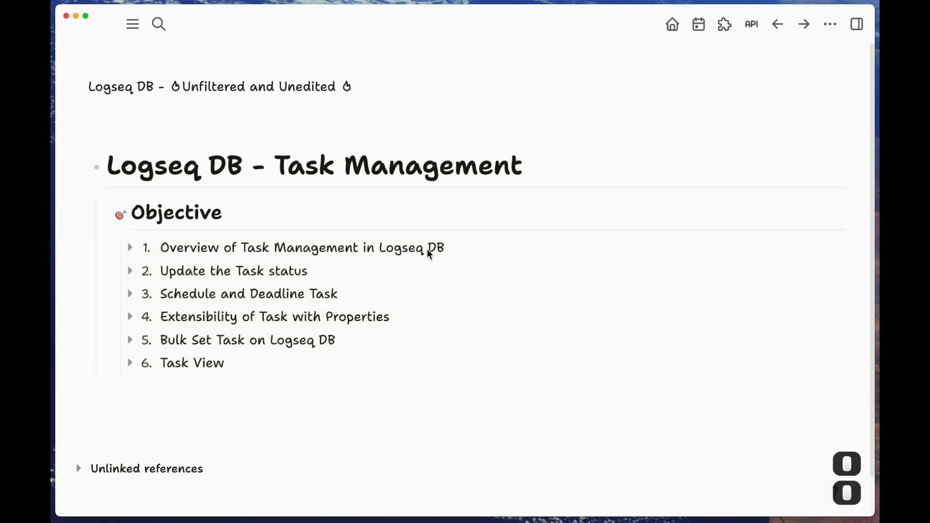
{"action": "key", "text": "shift+Down"}
{"action": "key", "text": "shift+Down"}
{"action": "key", "text": "shift+Down"}
{"action": "key", "text": "shift+Down"}
{"action": "key", "text": "shift+Down"}
{"action": "key", "text": "shift+Down"}
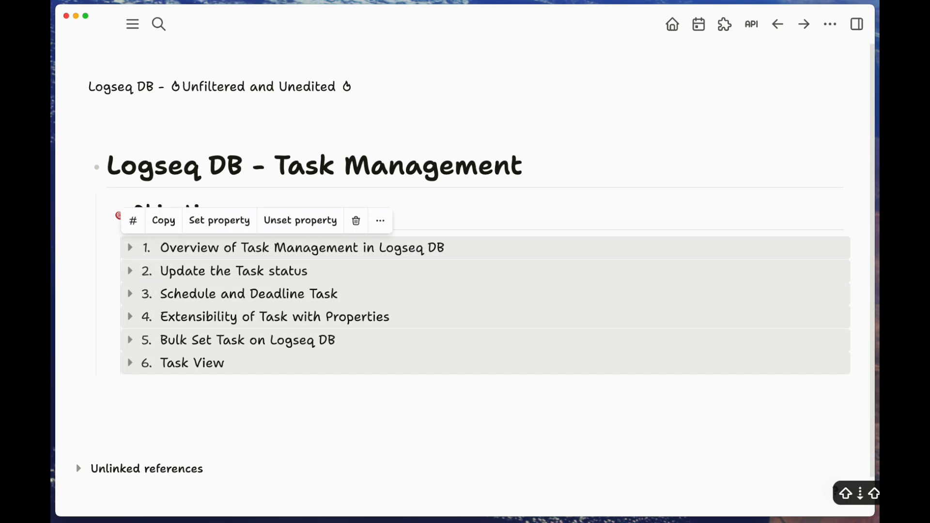
{"action": "key", "text": "super+Return"}
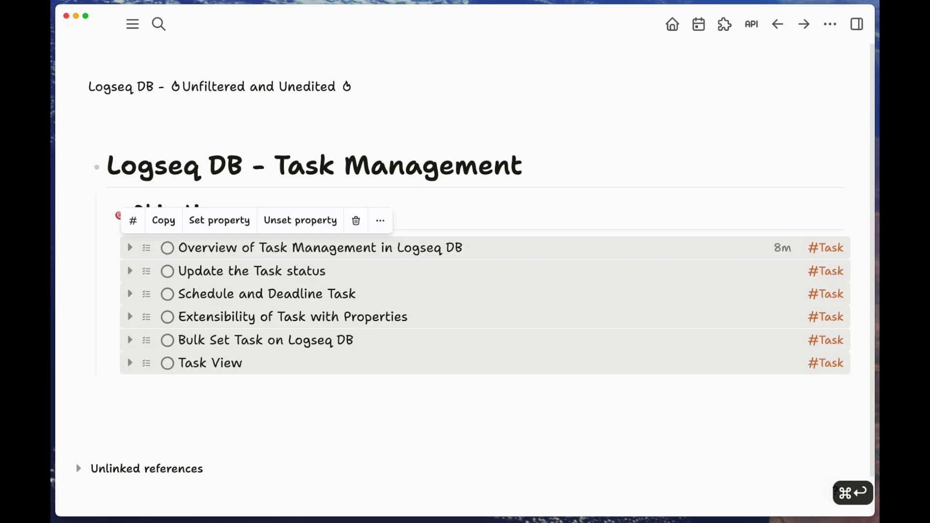
- Expand the "Overview of Task Management in Logseq DB" task and turn its "Create a Task" block into a task
{"action": "left_click", "coordinate": [130, 249]}
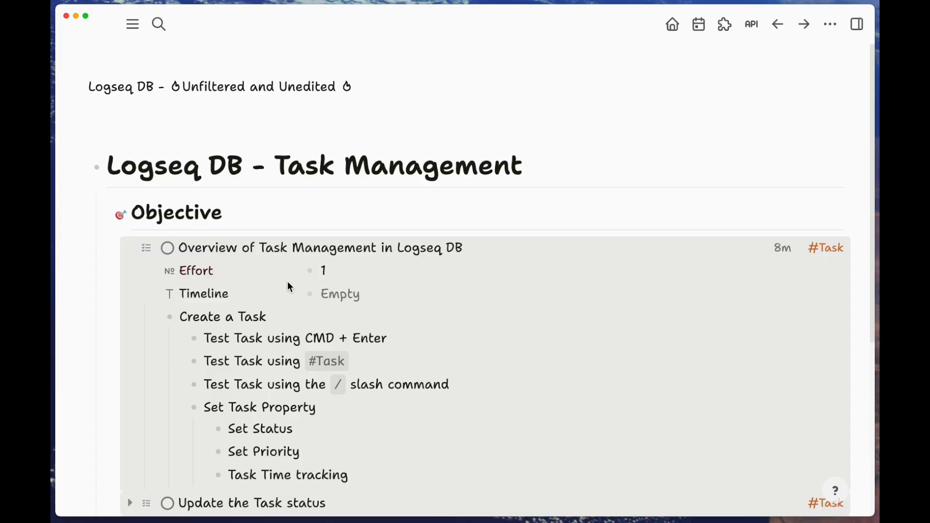
{"action": "scroll", "coordinate": [293, 288], "scroll_direction": "down", "scroll_amount": 1}
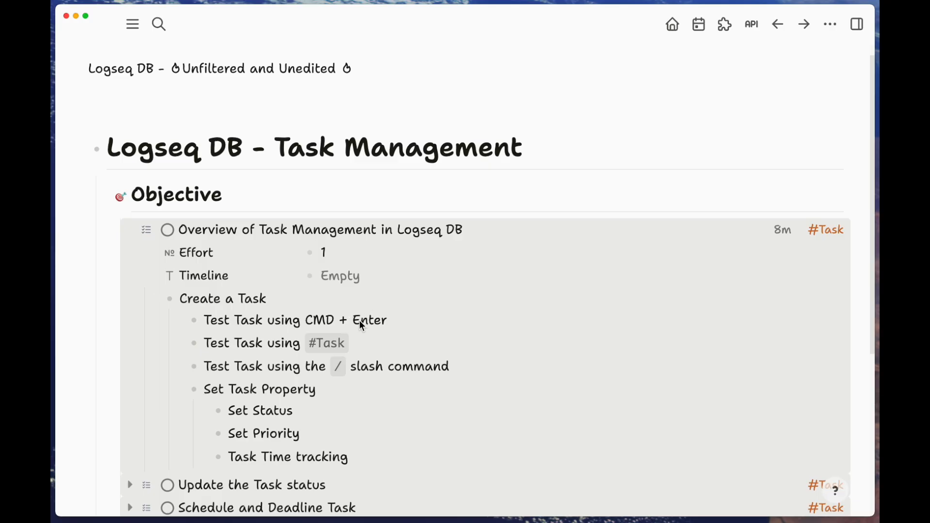
{"action": "left_click", "coordinate": [259, 306]}
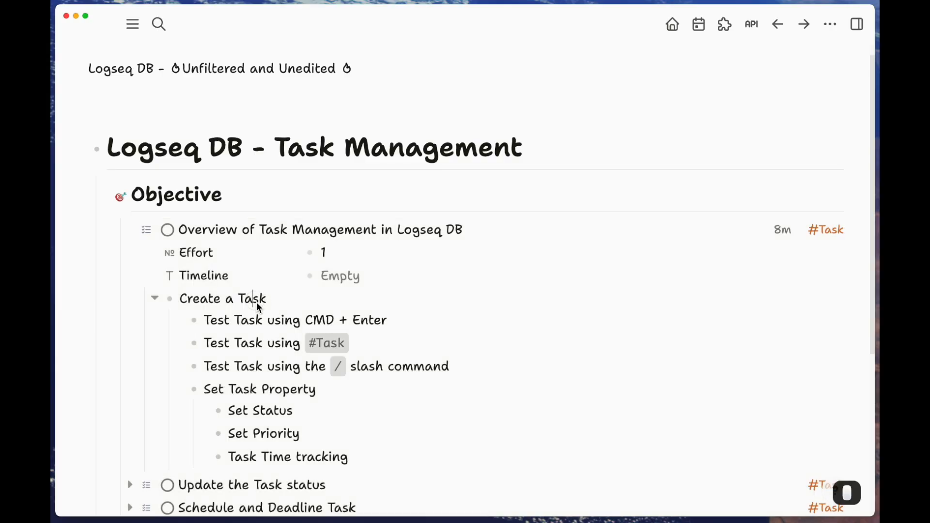
{"action": "key", "text": "super+Return"}
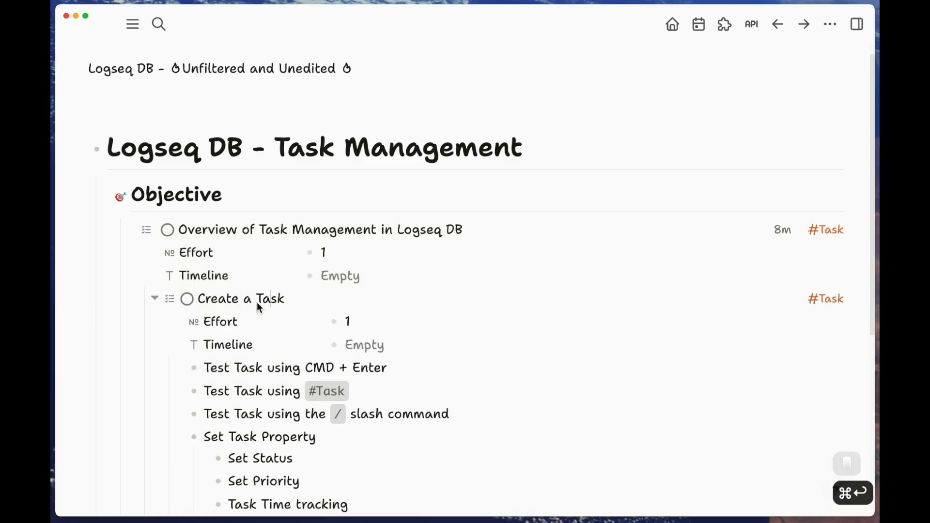
- Turn the "Test Task using CMD + Enter" block under "Create a Task" into a task
{"action": "left_click", "coordinate": [266, 374]}
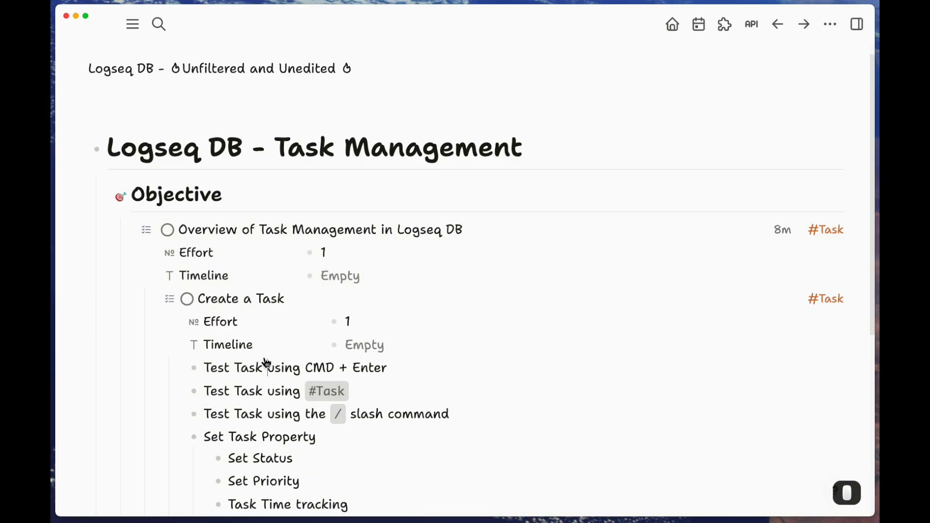
{"action": "key", "text": "super+Down"}
{"action": "key", "text": "super+Down"}
{"action": "key", "text": "Escape"}
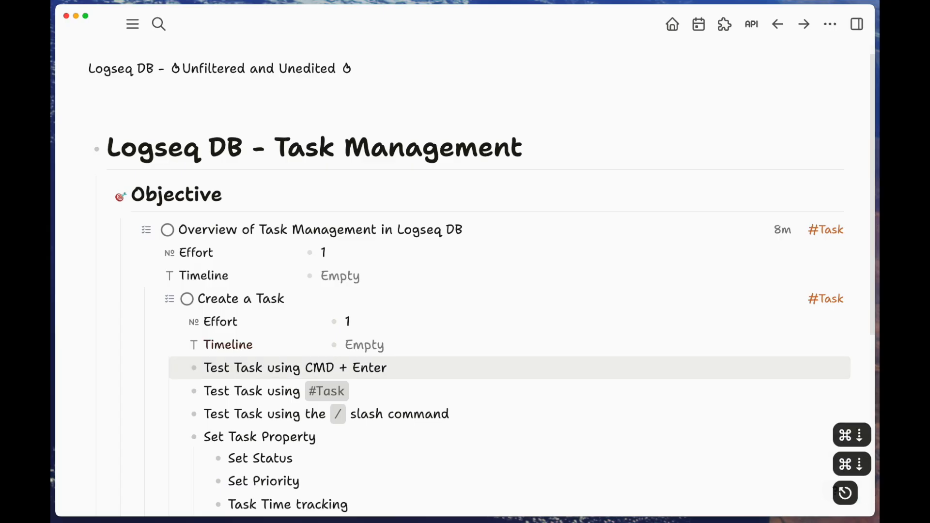
{"action": "key", "text": "super+Return"}
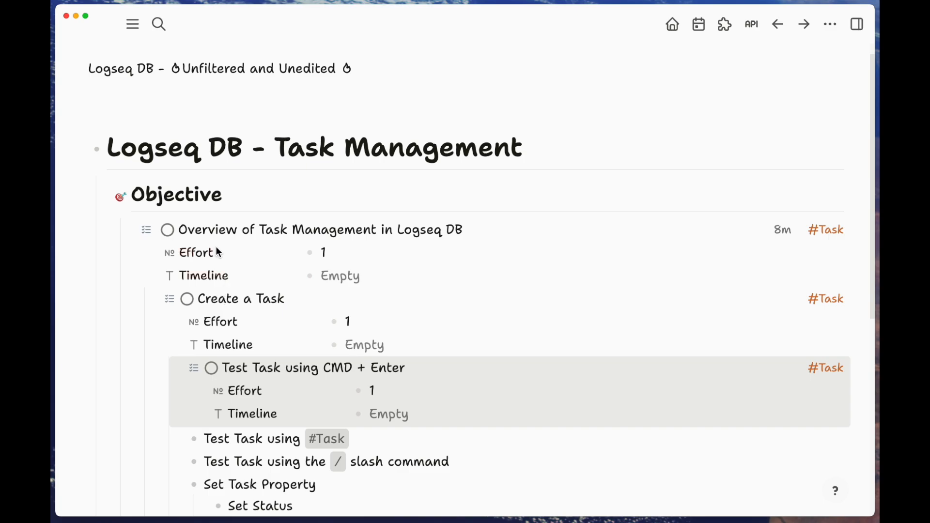
{"action": "scroll", "coordinate": [251, 283], "scroll_direction": "down", "scroll_amount": 2}
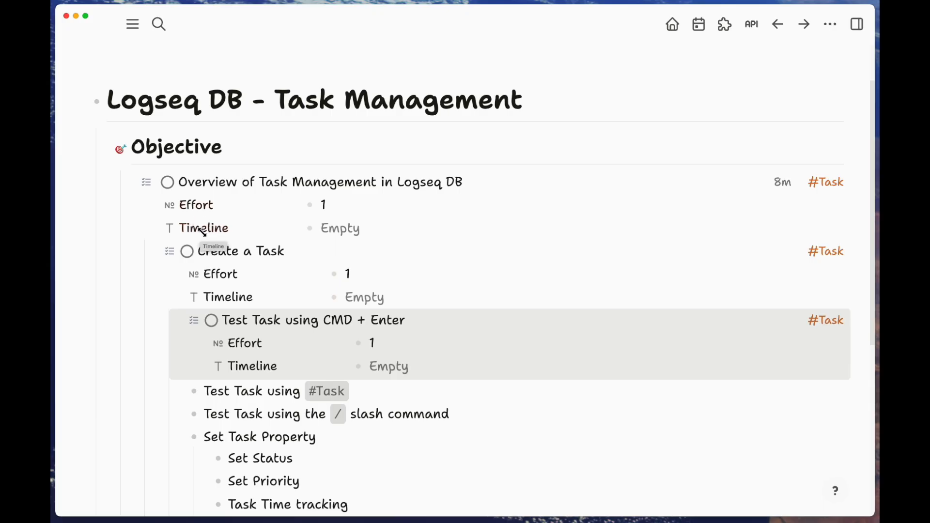
{"action": "scroll", "coordinate": [275, 265], "scroll_direction": "down", "scroll_amount": 1}
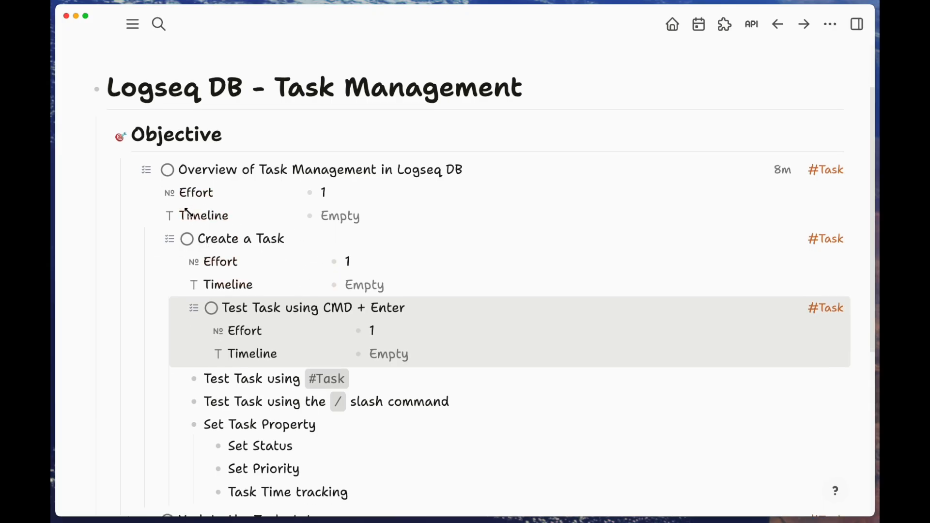
{"action": "left_click", "coordinate": [155, 238]}
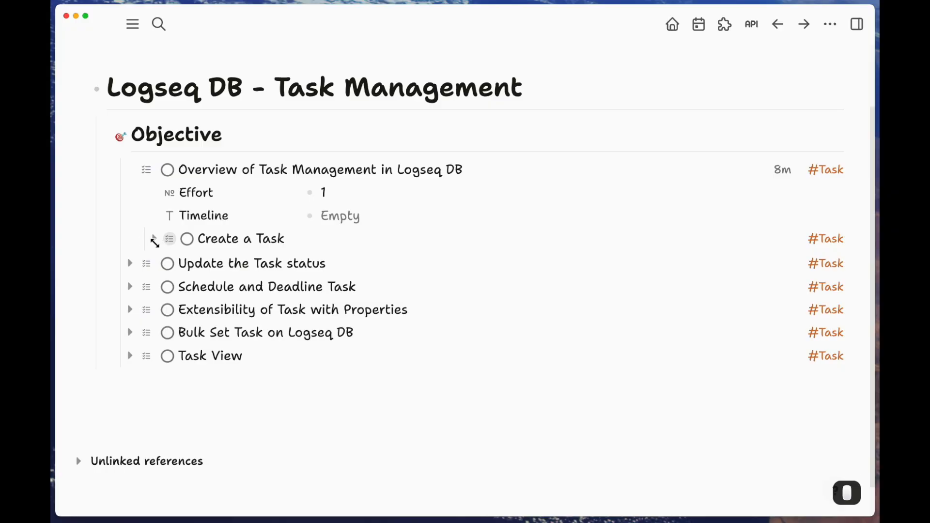
{"action": "left_click", "coordinate": [155, 239]}
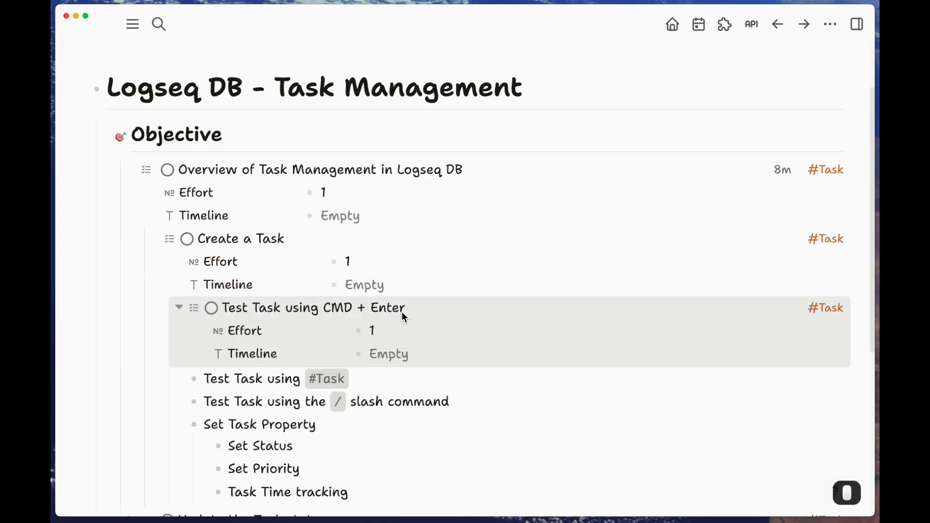
{"action": "left_click", "coordinate": [299, 307]}
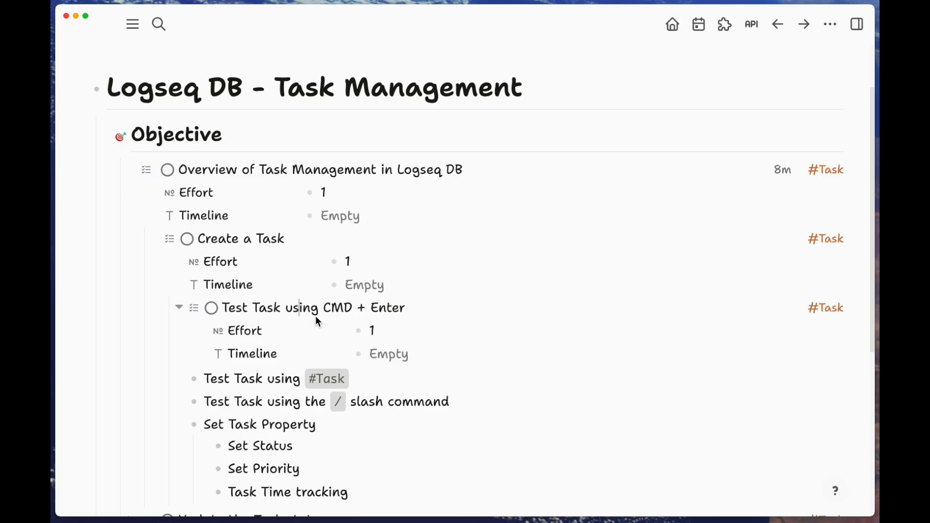
- Make the "Test Task using #Task" block a task by adding the Task tag at the end of its text
{"action": "left_click", "coordinate": [368, 379]}
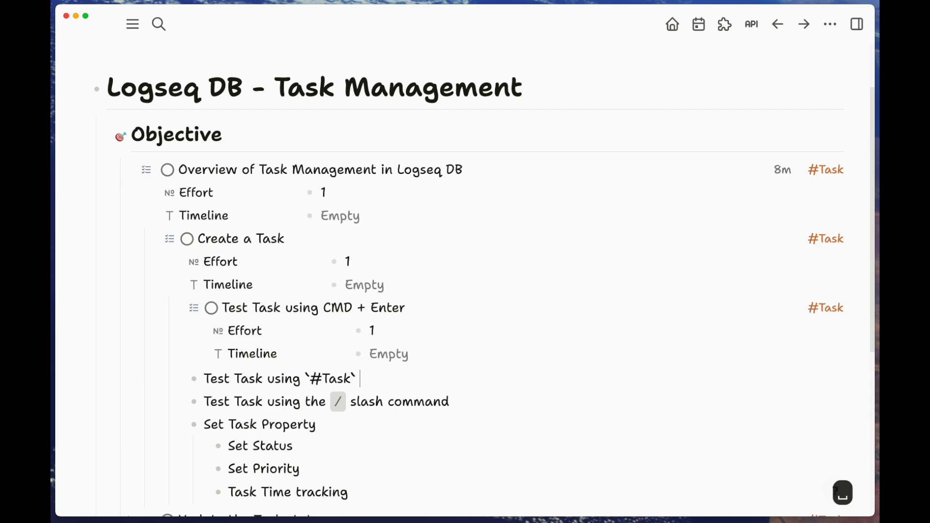
{"action": "type", "text": "#"}
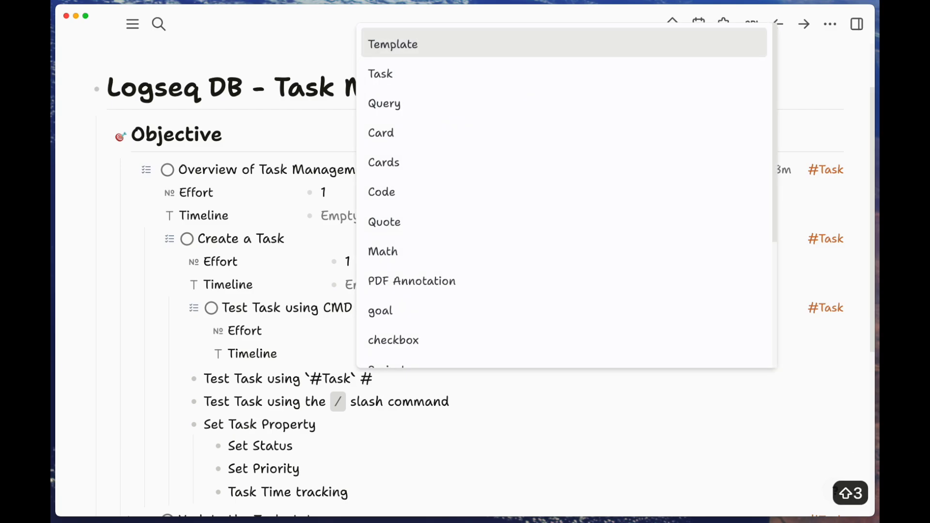
{"action": "type", "text": "task"}
{"action": "key", "text": "Down"}
{"action": "key", "text": "Up"}
{"action": "key", "text": "Return"}
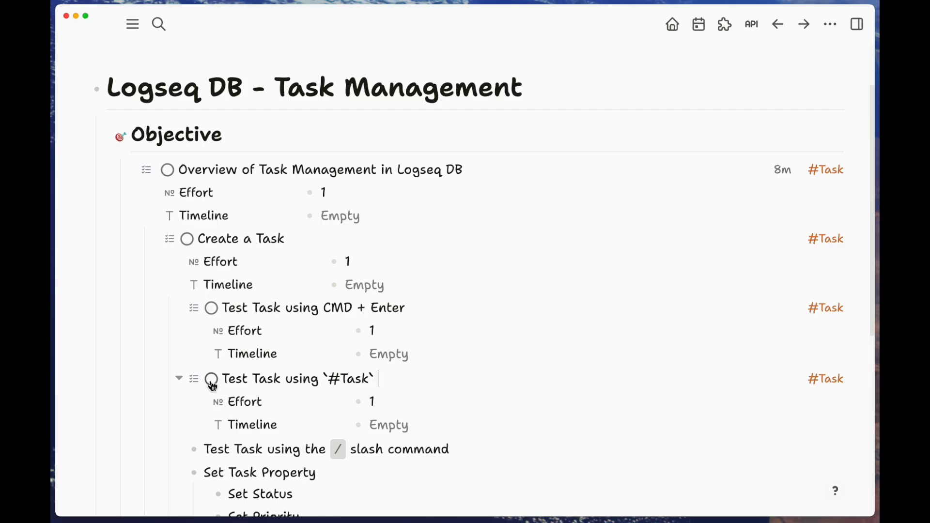
- Collapse the "CMD + Enter" and "#Task" test tasks and set both of them to Done
{"action": "left_click", "coordinate": [183, 311]}
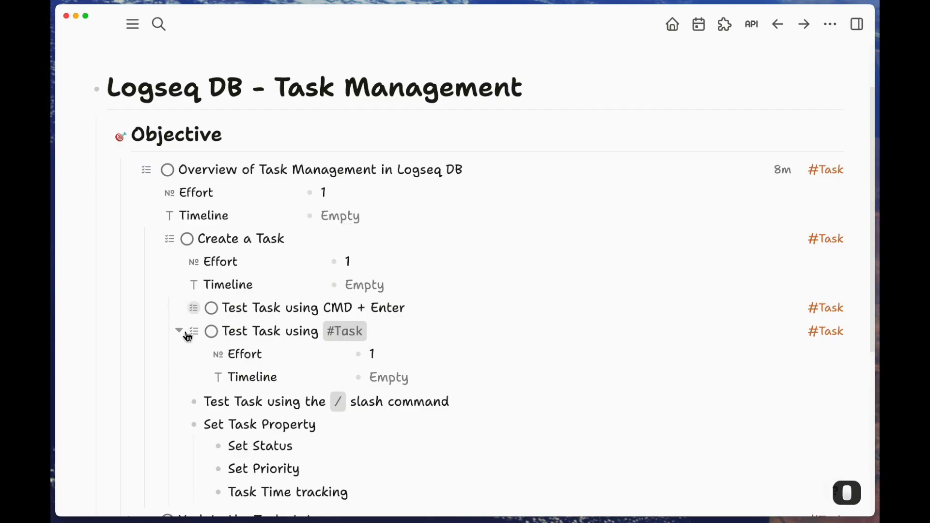
{"action": "left_click", "coordinate": [183, 332]}
{"action": "left_click", "coordinate": [446, 307]}
{"action": "key", "text": "super+Return"}
{"action": "key", "text": "super+Return"}
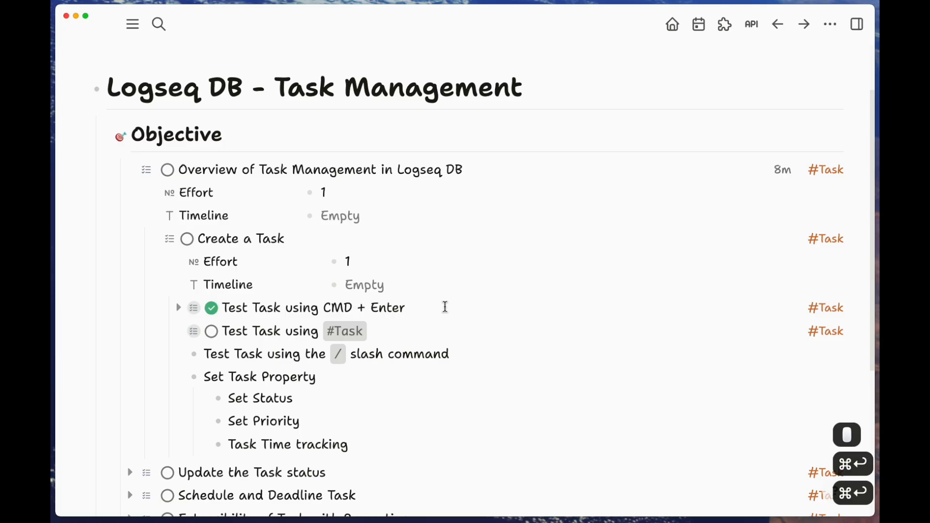
{"action": "left_click", "coordinate": [392, 333]}
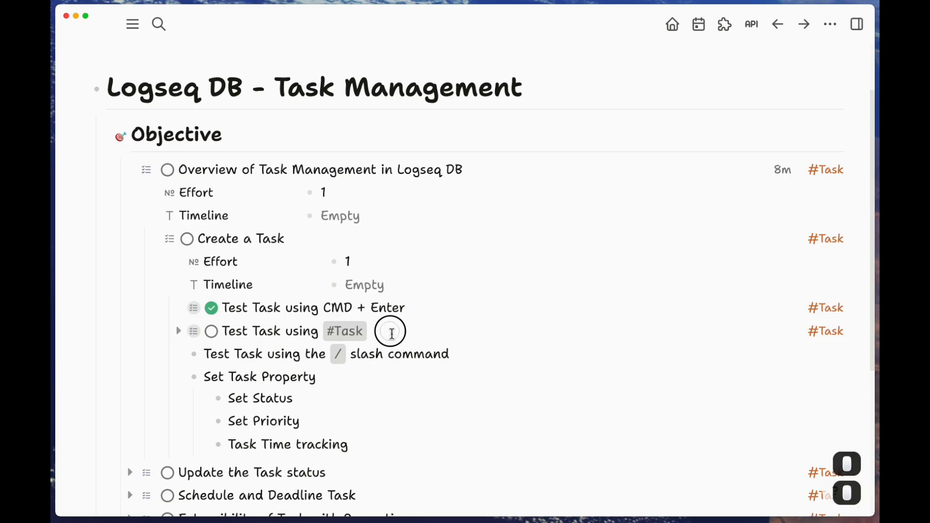
{"action": "key", "text": "super+Return"}
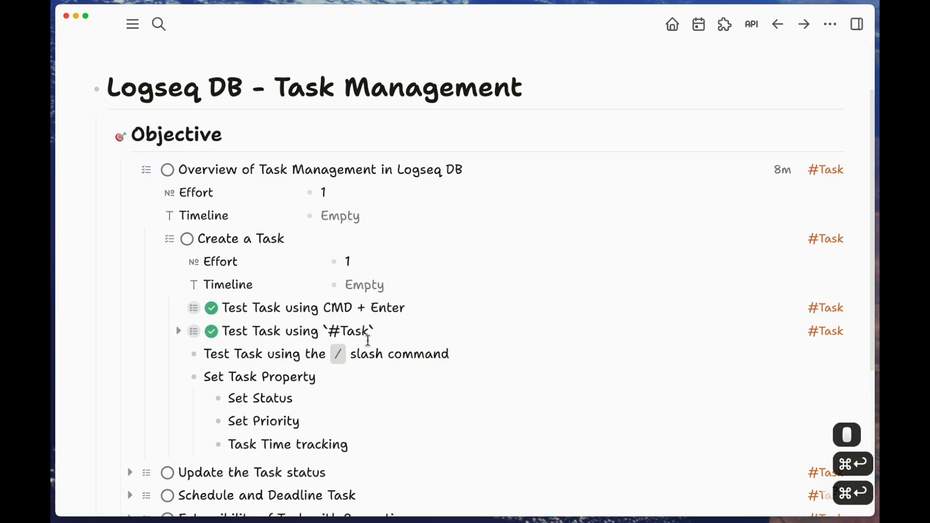
- On the "Test Task using the / slash command" block, look up the Todo and Doing slash commands and apply Done
{"action": "left_click", "coordinate": [472, 357]}
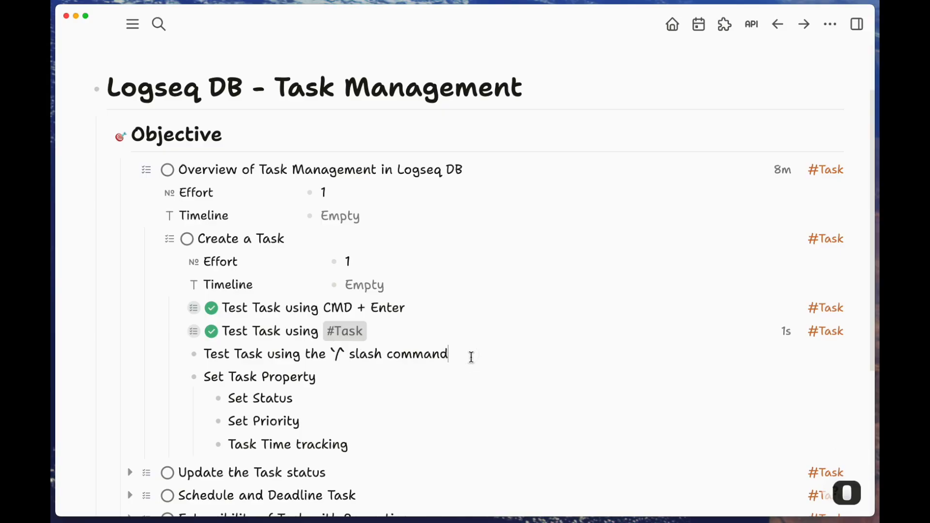
{"action": "type", "text": "/"}
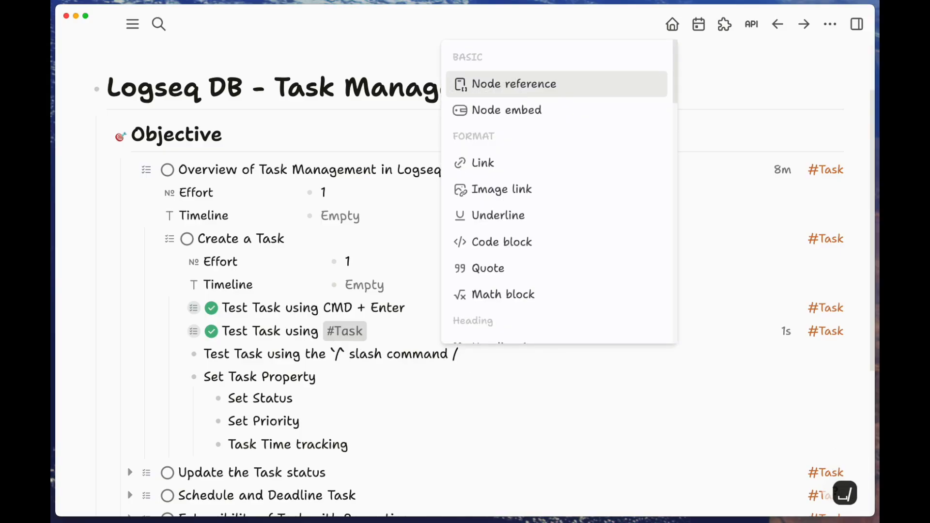
{"action": "type", "text": "tod"}
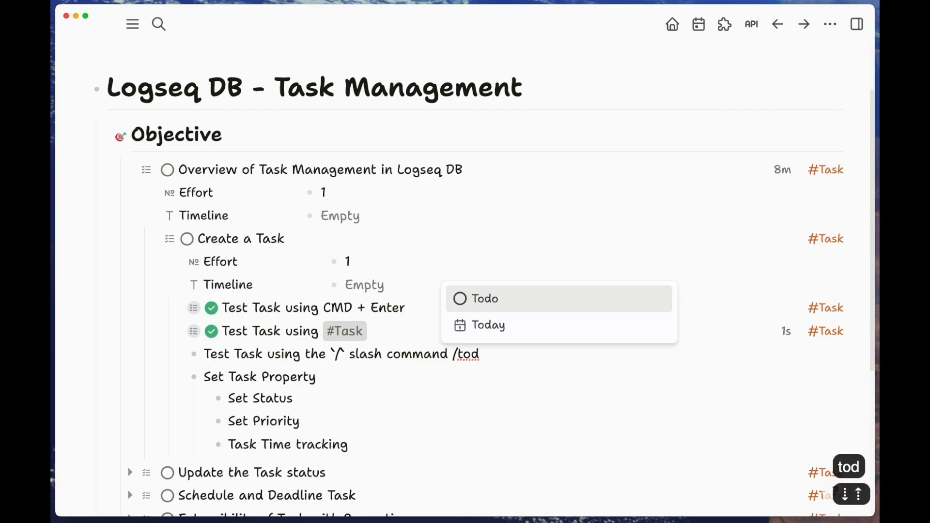
{"action": "key", "text": "BackSpace"}
{"action": "key", "text": "BackSpace"}
{"action": "key", "text": "BackSpace"}
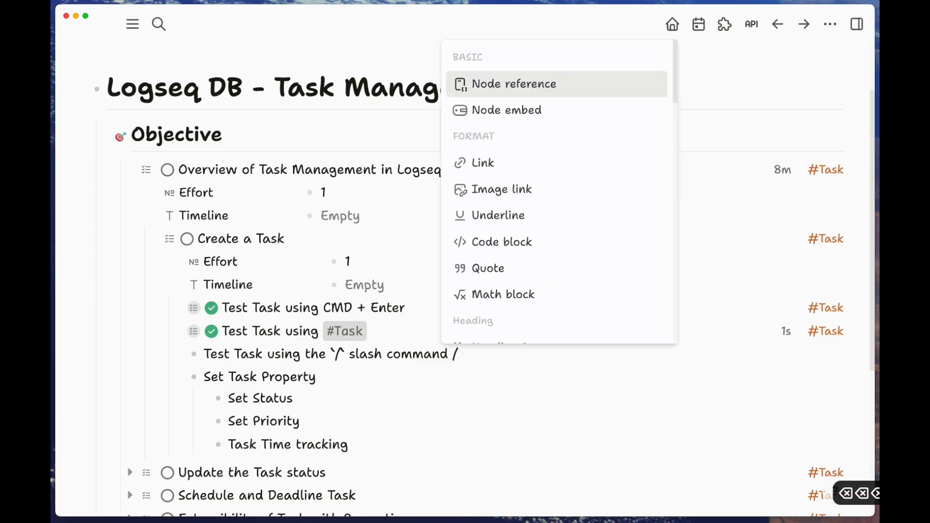
{"action": "type", "text": "doig"}
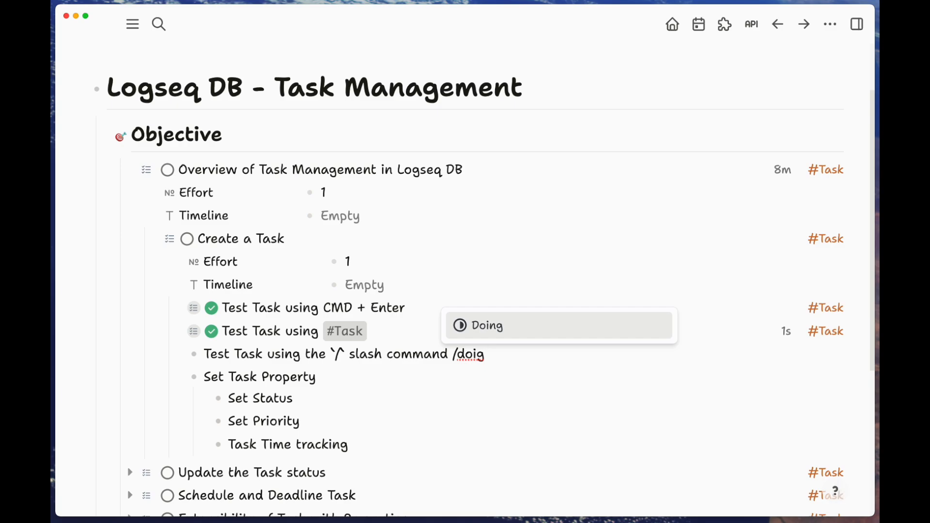
{"action": "key", "text": "BackSpace"}
{"action": "key", "text": "BackSpace"}
{"action": "key", "text": "BackSpace"}
{"action": "key", "text": "BackSpace"}
{"action": "type", "text": "done"}
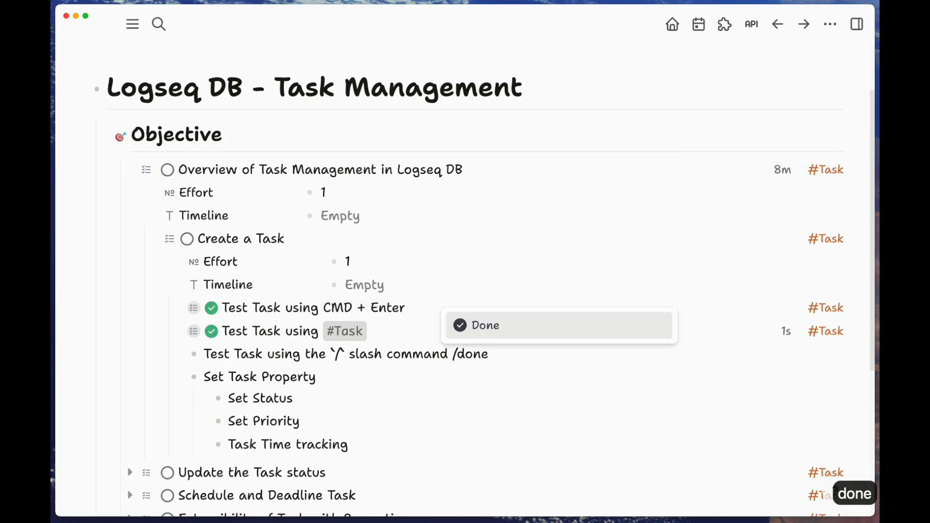
{"action": "key", "text": "Return"}
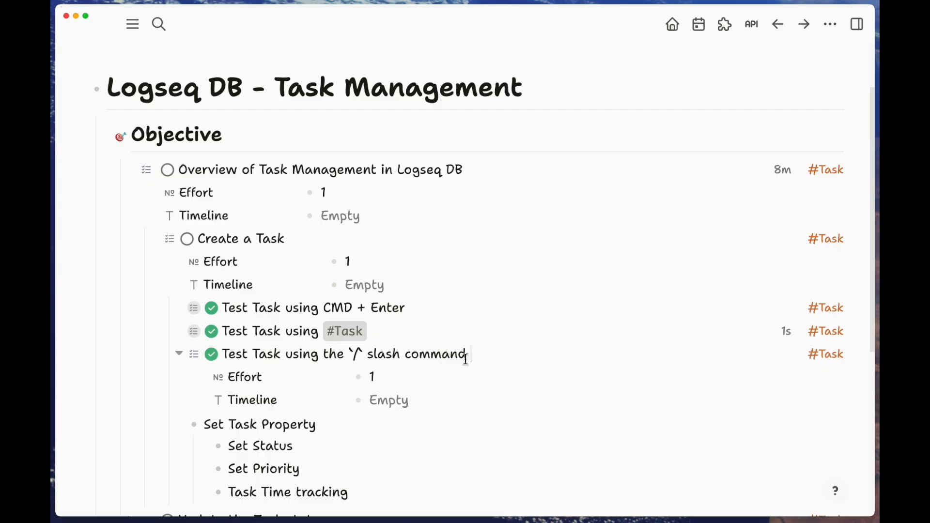
- Set the "Test Task using the / slash command" task to Todo with the slash command
{"action": "type", "text": "/"}
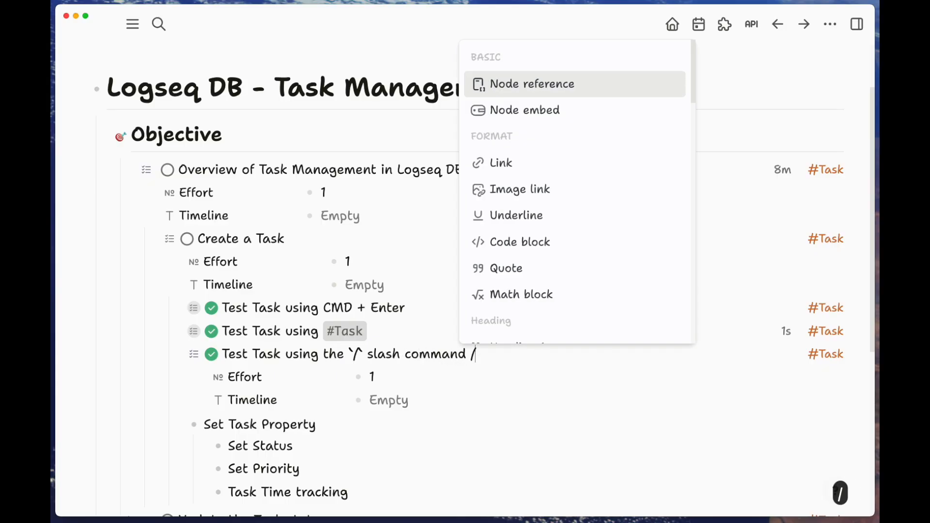
{"action": "type", "text": "toda"}
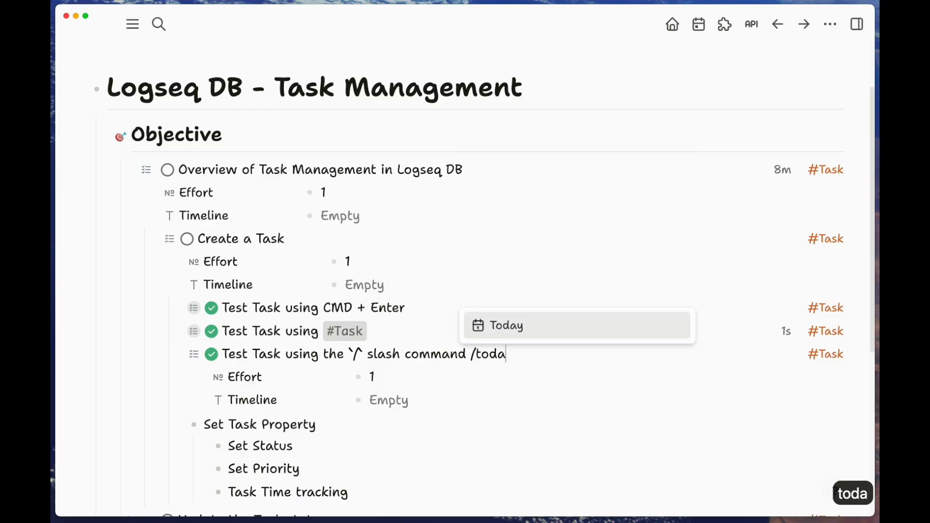
{"action": "key", "text": "BackSpace"}
{"action": "key", "text": "Return"}
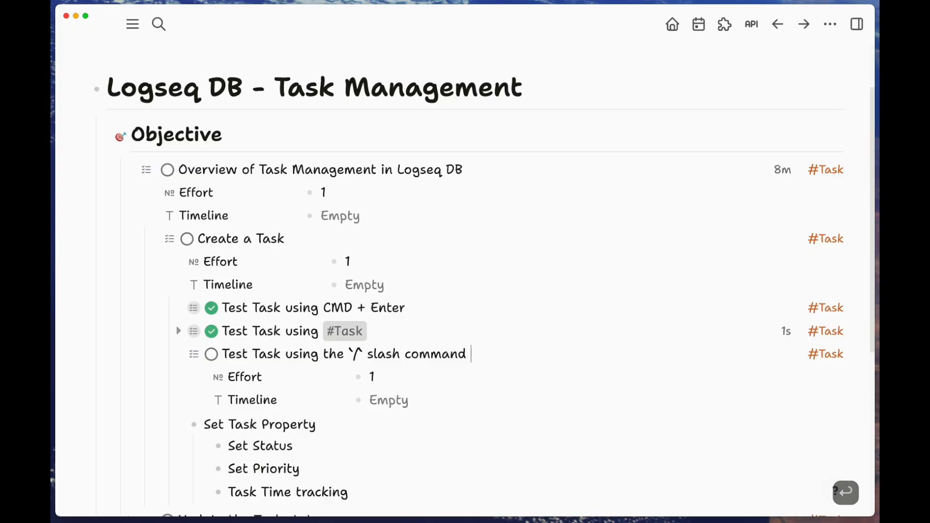
- Cycle the status of the "Test Task using the / slash command" task to Done and collapse the task
{"action": "key", "text": "super+Return"}
{"action": "key", "text": "super+Return"}
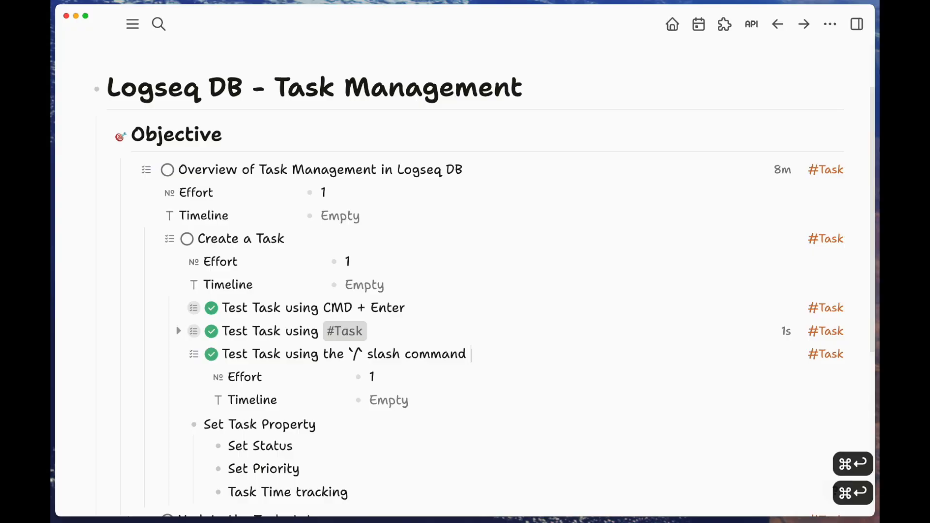
{"action": "left_click", "coordinate": [185, 358]}
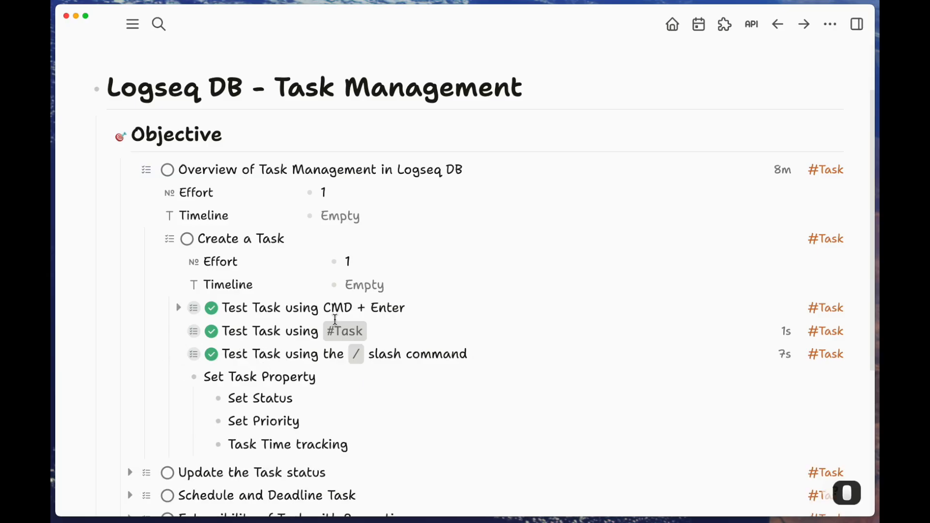
- Turn the "Set Task Property" block under "Create a Task" into a task
{"action": "scroll", "coordinate": [328, 373], "scroll_direction": "down", "scroll_amount": 1}
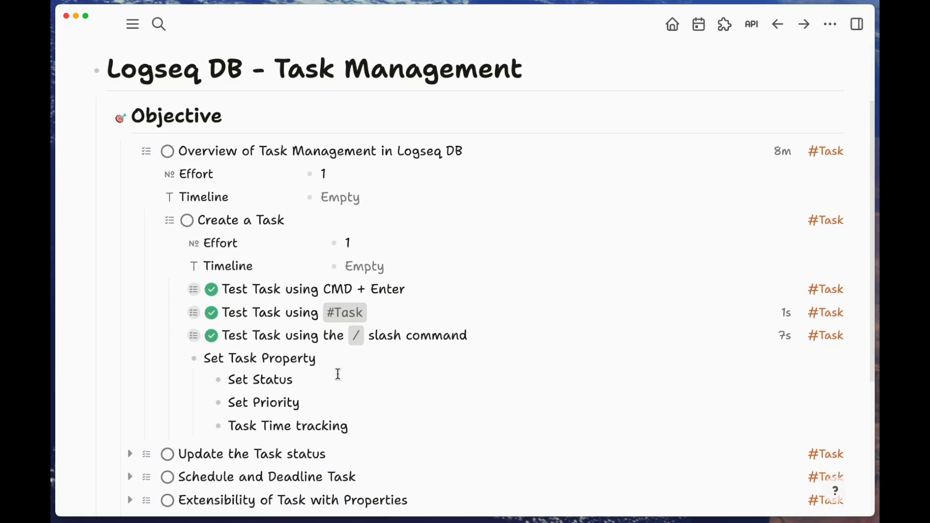
{"action": "left_click", "coordinate": [338, 365]}
{"action": "key", "text": "super+Return"}
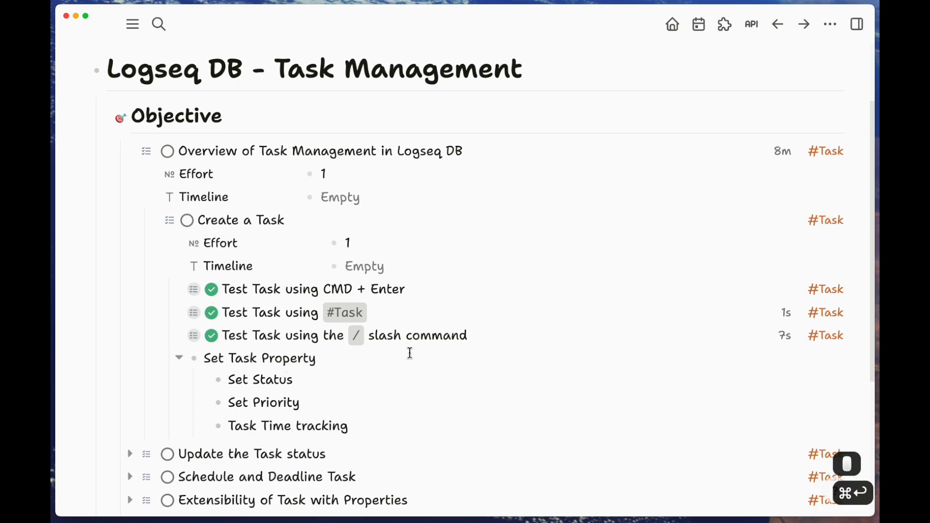
{"action": "scroll", "coordinate": [411, 353], "scroll_direction": "down", "scroll_amount": 2}
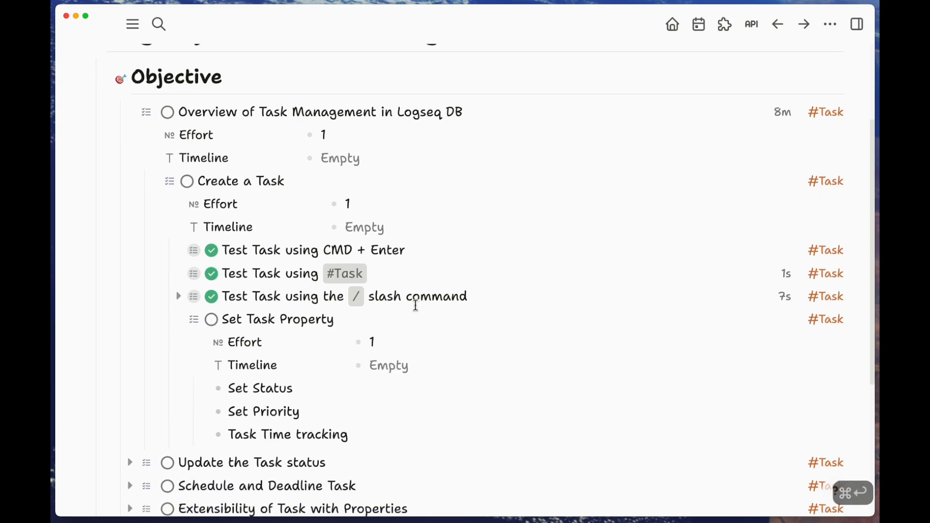
{"action": "scroll", "coordinate": [392, 295], "scroll_direction": "down", "scroll_amount": 1}
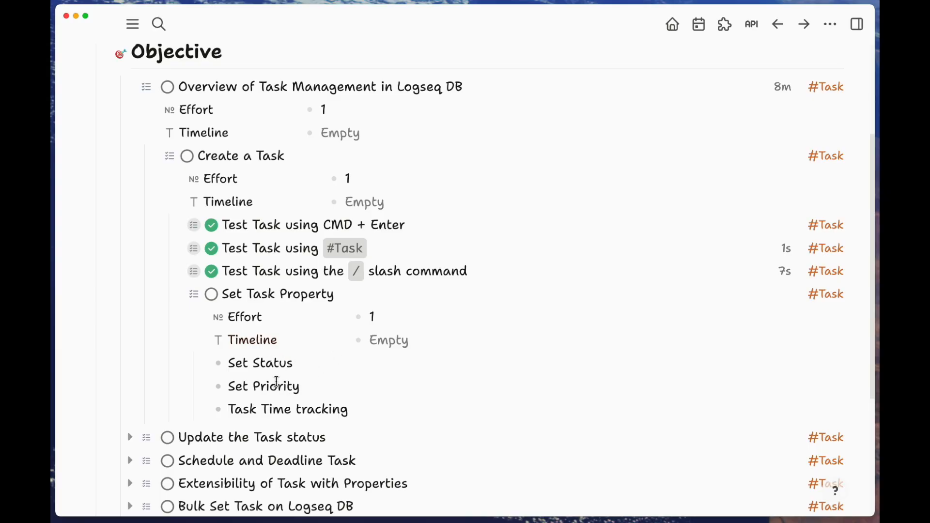
- Set the status of the "Set Task Property" task to Doing from its status choices
{"action": "left_click", "coordinate": [277, 384]}
{"action": "left_click", "coordinate": [278, 387]}
{"action": "left_click", "coordinate": [284, 410]}
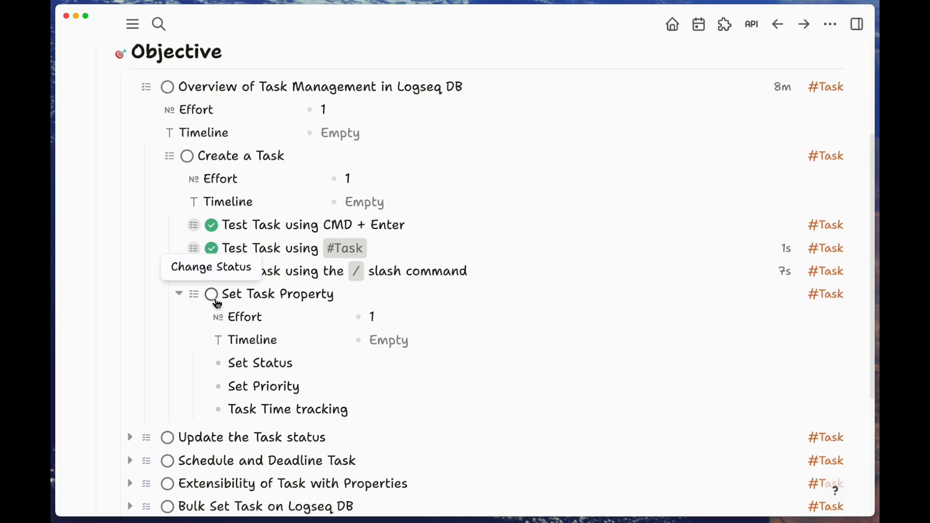
{"action": "left_click", "coordinate": [217, 302]}
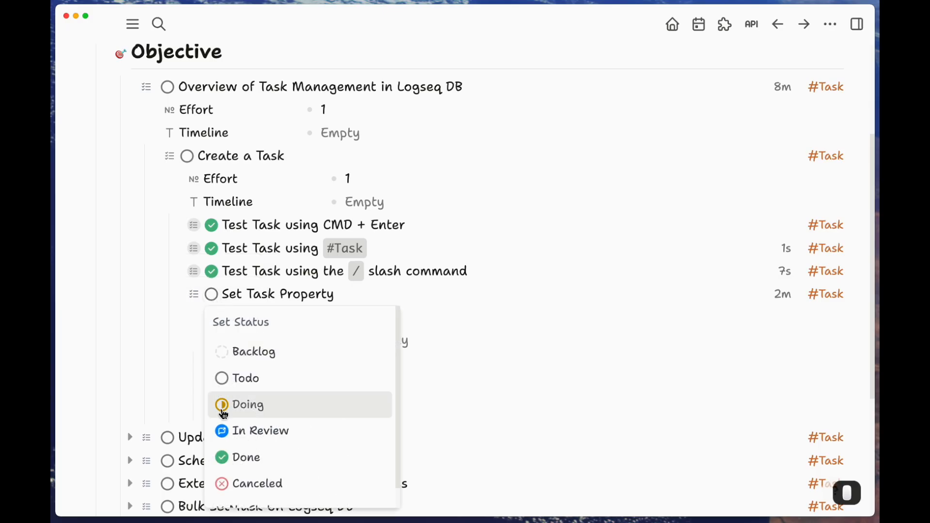
{"action": "left_click", "coordinate": [228, 414]}
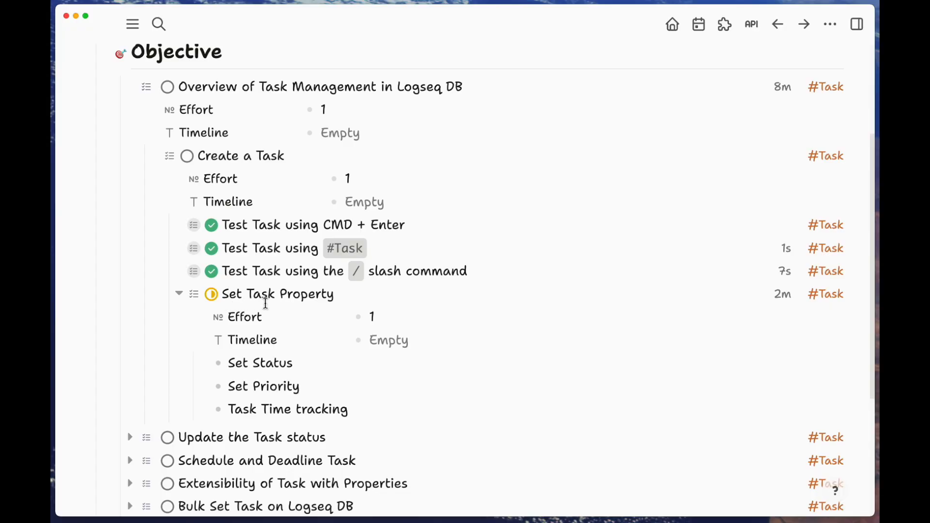
- Set the "Set Task Property" task to Todo with the slash command at the end of its text
{"action": "left_click", "coordinate": [352, 296]}
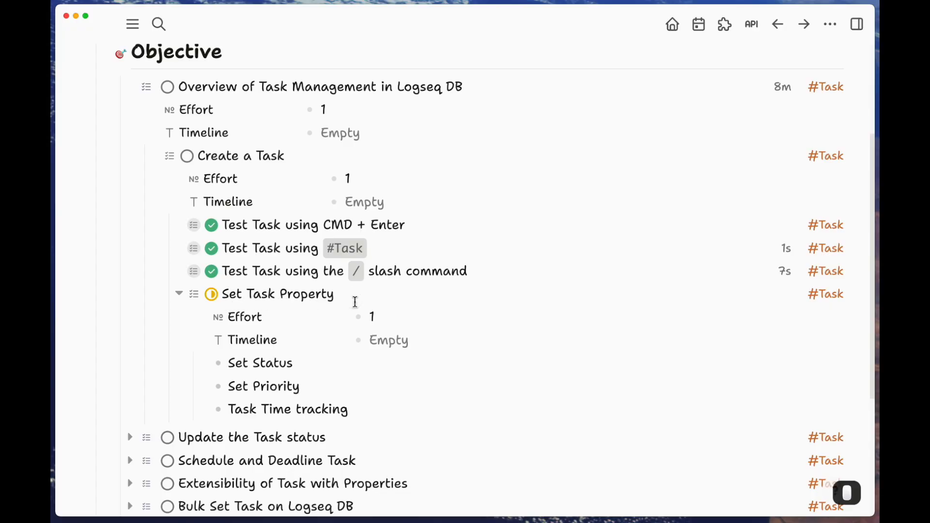
{"action": "type", "text": "/"}
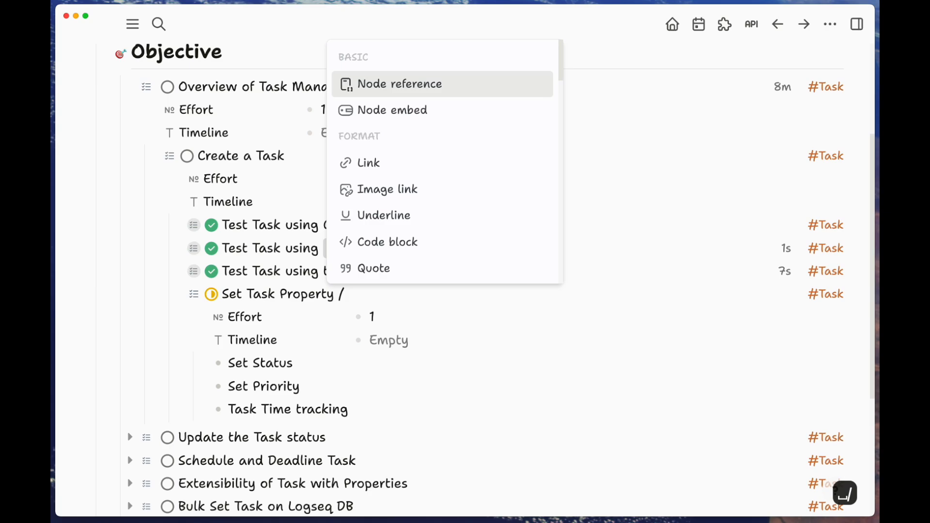
{"action": "type", "text": "todo"}
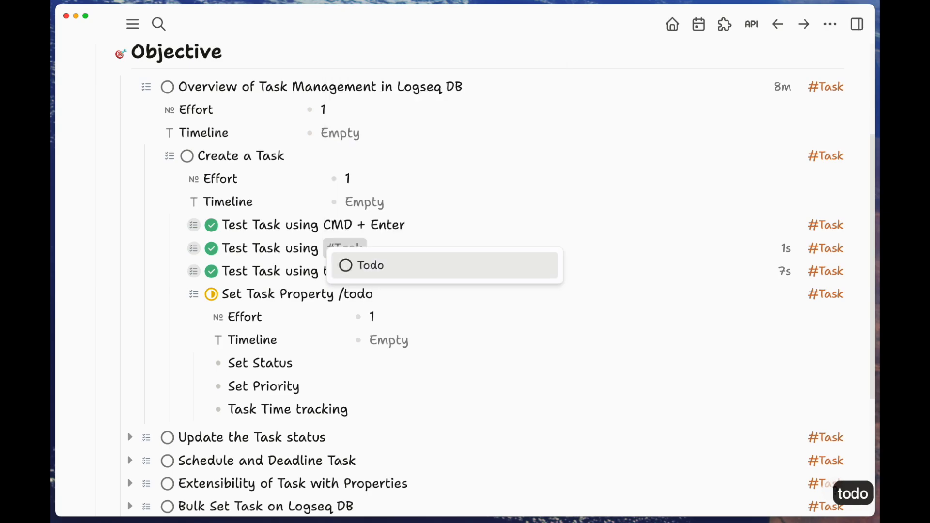
{"action": "key", "text": "Return"}
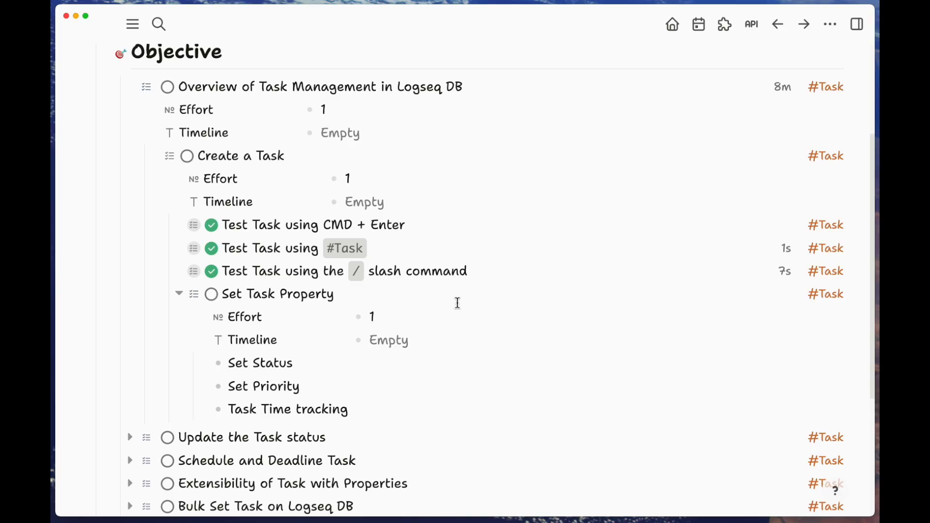
- Select the whole "Set Task Property" block and set its status to Done through the Set Status choices
{"action": "key", "text": "Escape"}
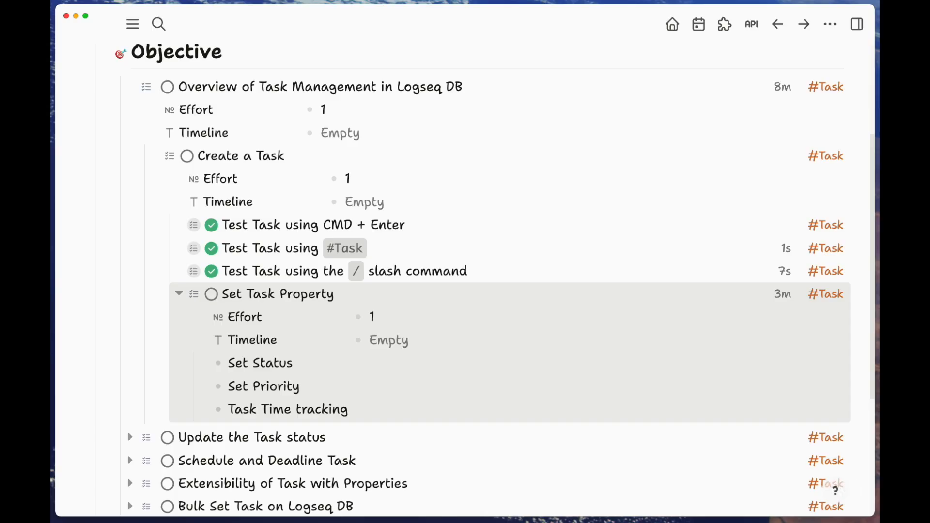
{"action": "key", "text": "p"}
{"action": "key", "text": "s"}
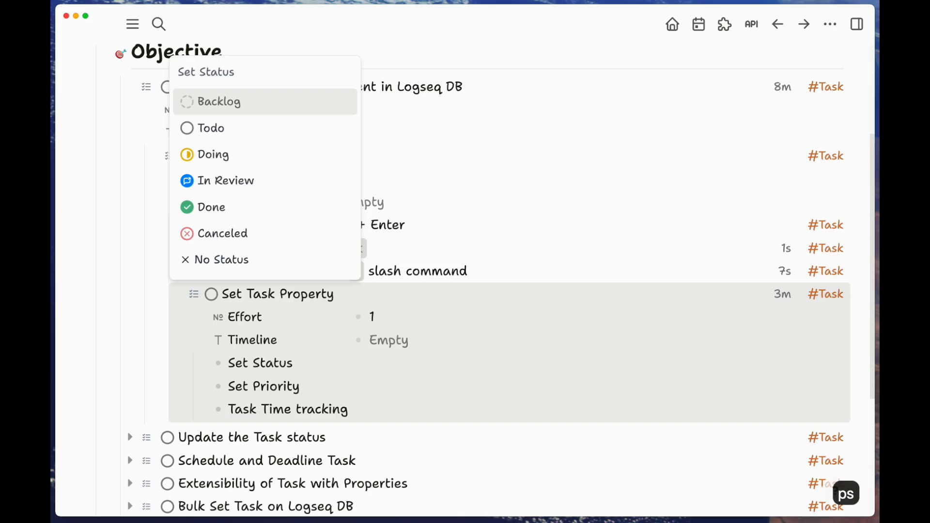
{"action": "key", "text": "Down"}
{"action": "key", "text": "Down"}
{"action": "key", "text": "Down"}
{"action": "key", "text": "Down"}
{"action": "key", "text": "Down"}
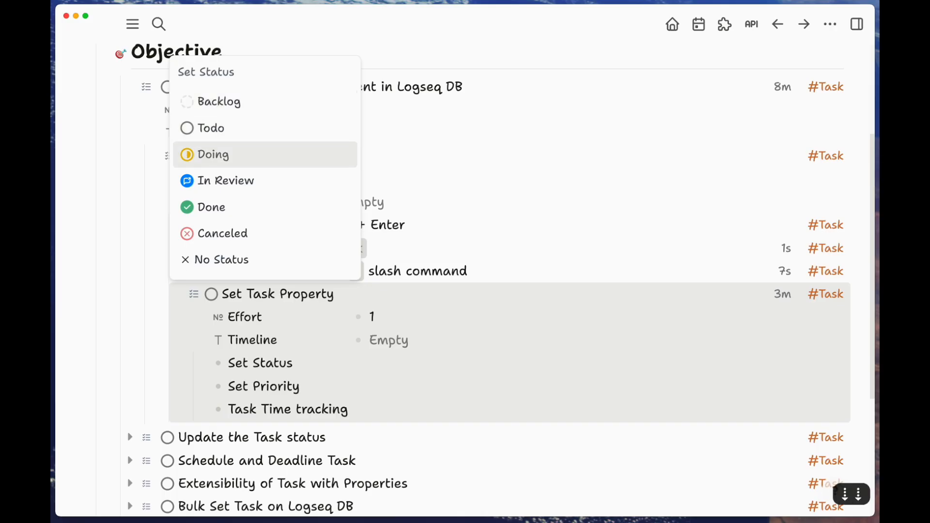
{"action": "key", "text": "Up"}
{"action": "key", "text": "Up"}
{"action": "key", "text": "Down"}
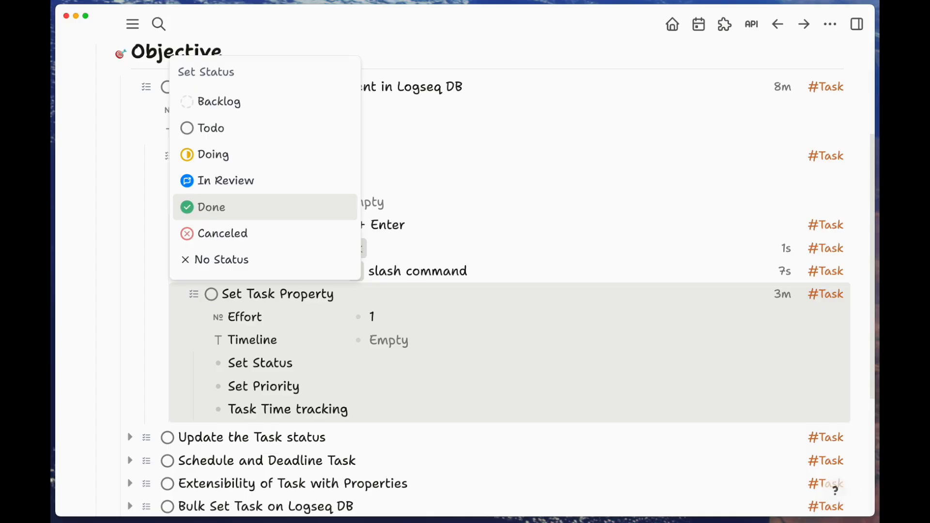
{"action": "key", "text": "Return"}
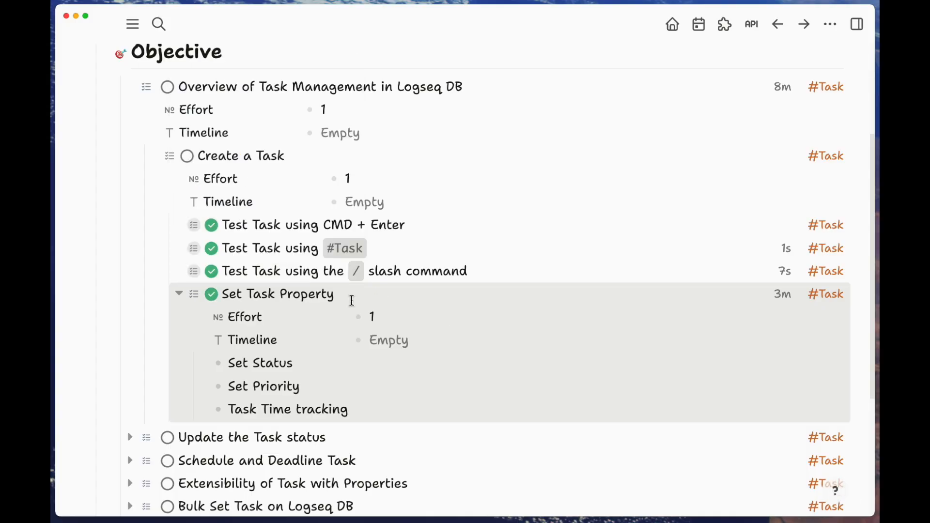
{"action": "key", "text": "Escape"}
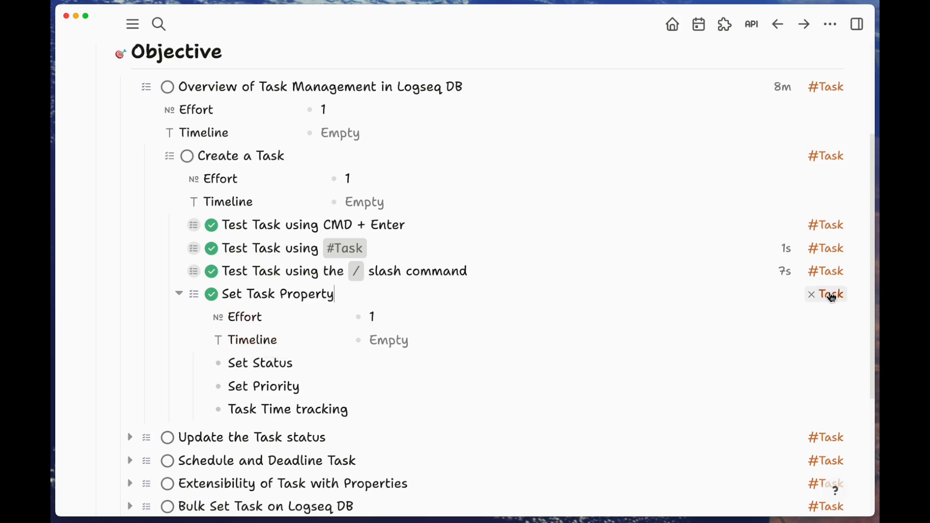
- Examine the Priority property's configuration on the Task tag's page, including Hide empty value, and return to the task outline
{"action": "left_click", "coordinate": [837, 299]}
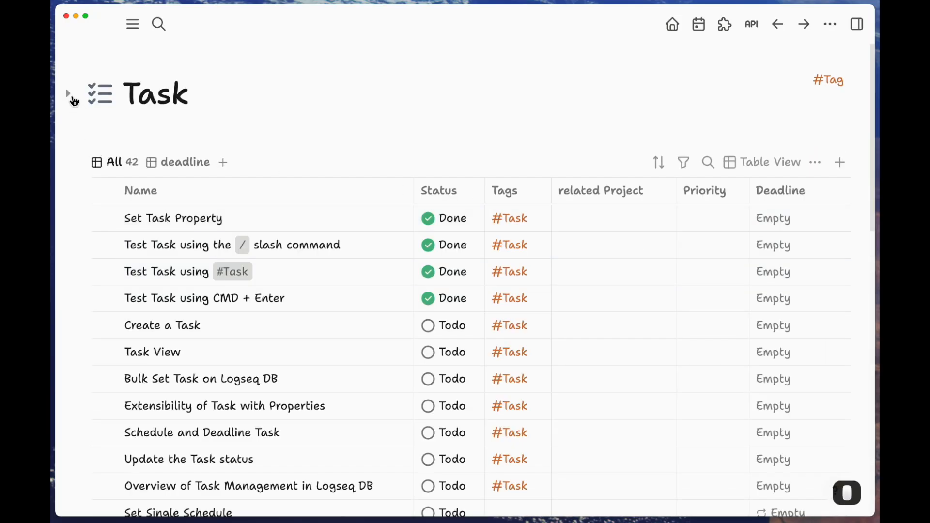
{"action": "left_click", "coordinate": [71, 94]}
{"action": "left_click", "coordinate": [147, 254]}
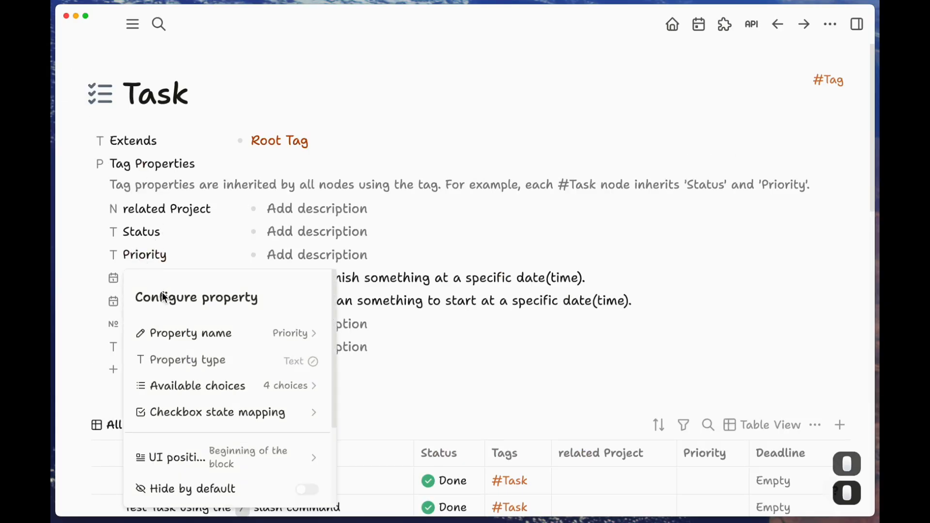
{"action": "scroll", "coordinate": [178, 319], "scroll_direction": "down", "scroll_amount": 2}
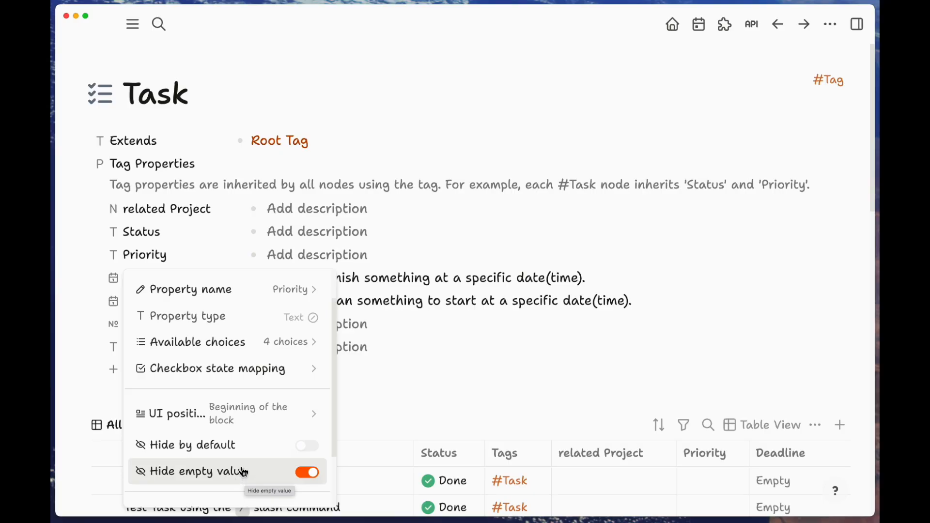
{"action": "key", "text": "super+bracketleft"}
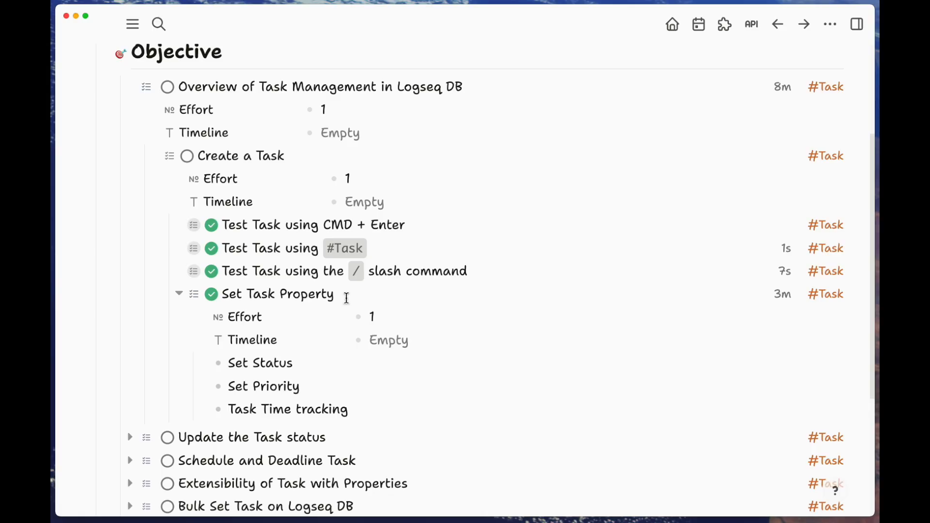
- Show all properties of the "Set Task Property" task, including hidden ones, and set its Priority to Urgent
{"action": "left_click", "coordinate": [346, 301]}
{"action": "key", "text": "Escape"}
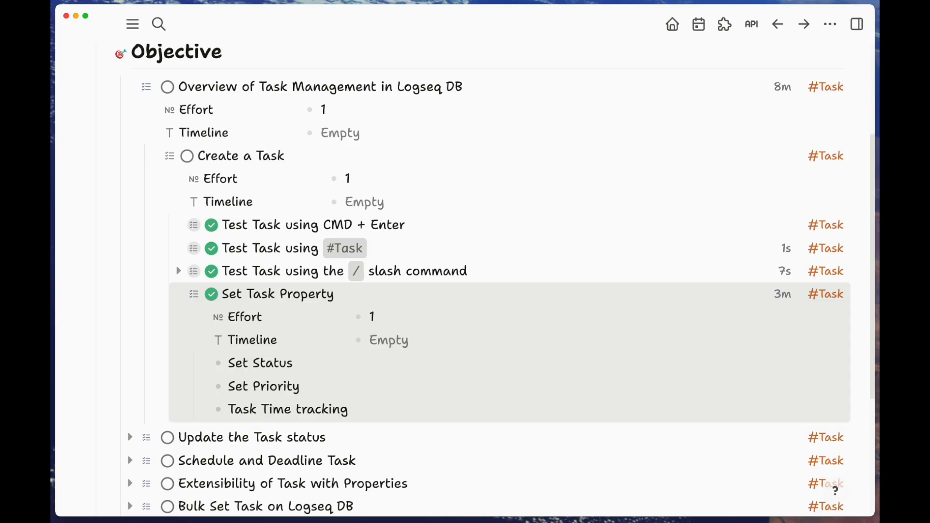
{"action": "key", "text": "p"}
{"action": "key", "text": "a"}
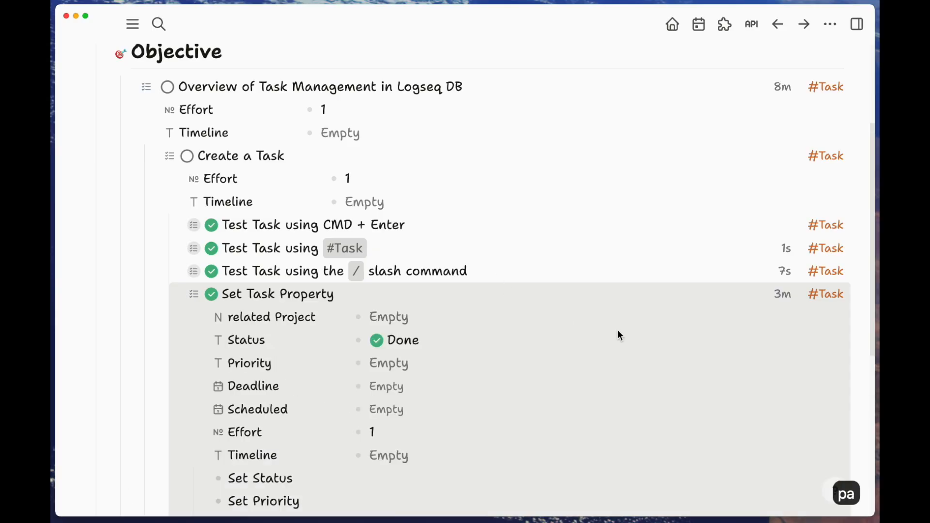
{"action": "scroll", "coordinate": [615, 331], "scroll_direction": "down", "scroll_amount": 3}
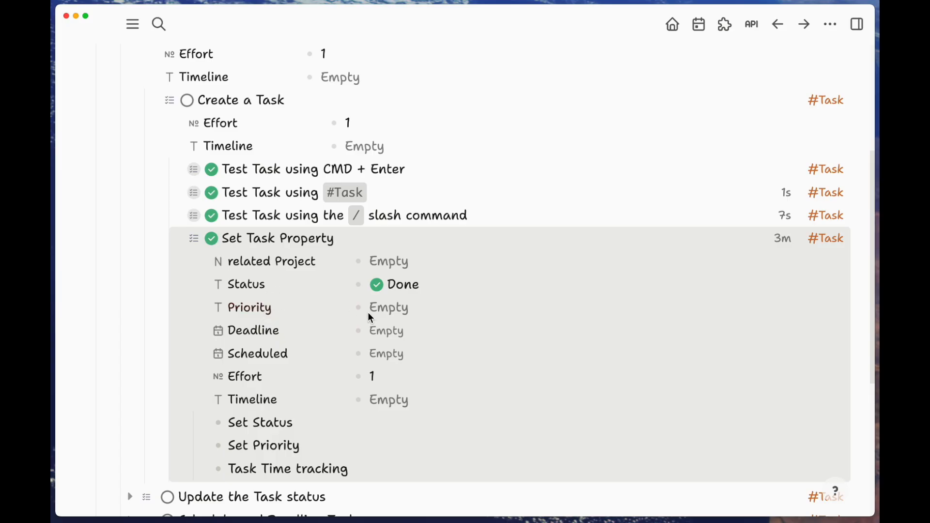
{"action": "left_click", "coordinate": [381, 312]}
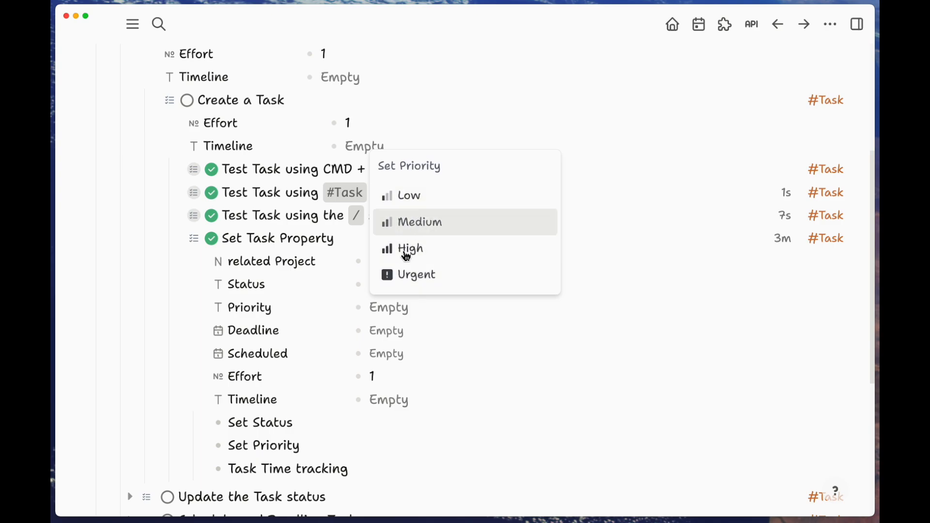
{"action": "left_click", "coordinate": [419, 275]}
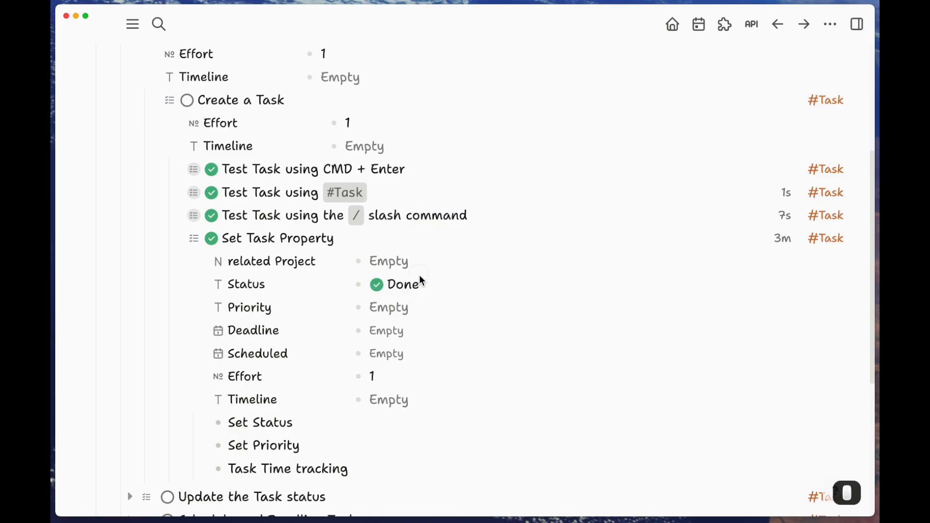
- Select the "Set Task Property" block and hide its additional properties again
{"action": "left_click", "coordinate": [361, 242]}
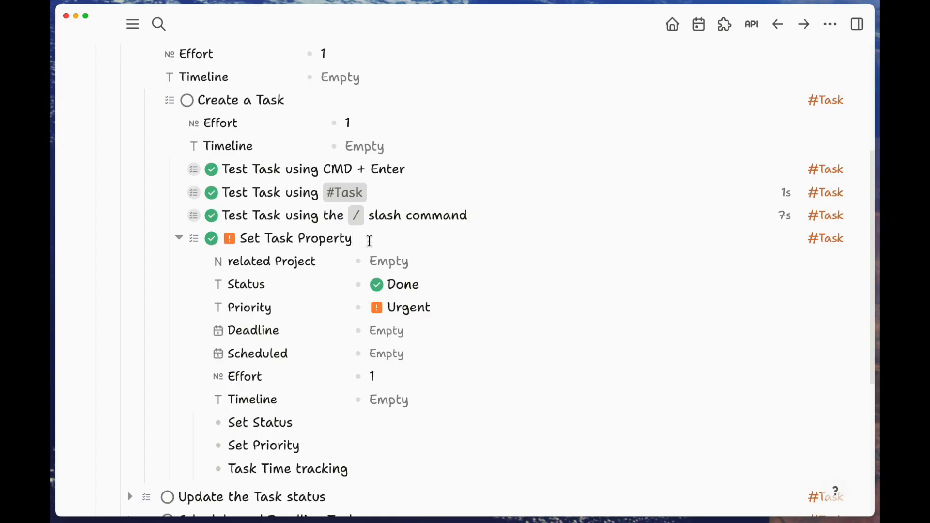
{"action": "key", "text": "Escape"}
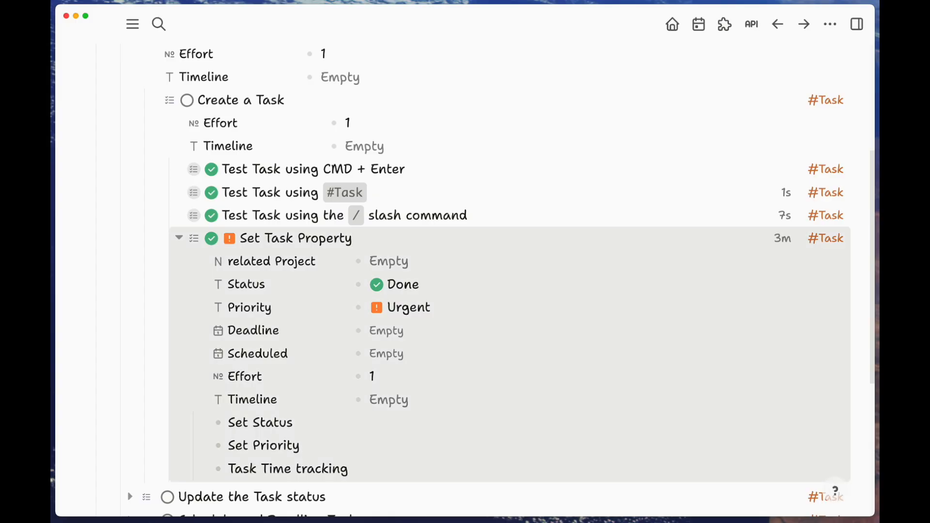
{"action": "key", "text": "p"}
{"action": "key", "text": "a"}
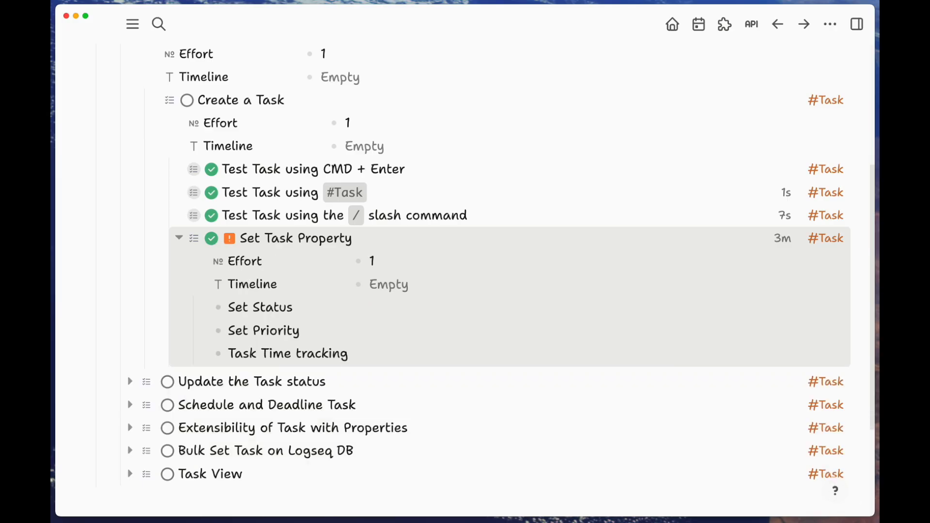
- Set the priority of the selected "Set Task Property" task to High
{"action": "key", "text": "p"}
{"action": "key", "text": "p"}
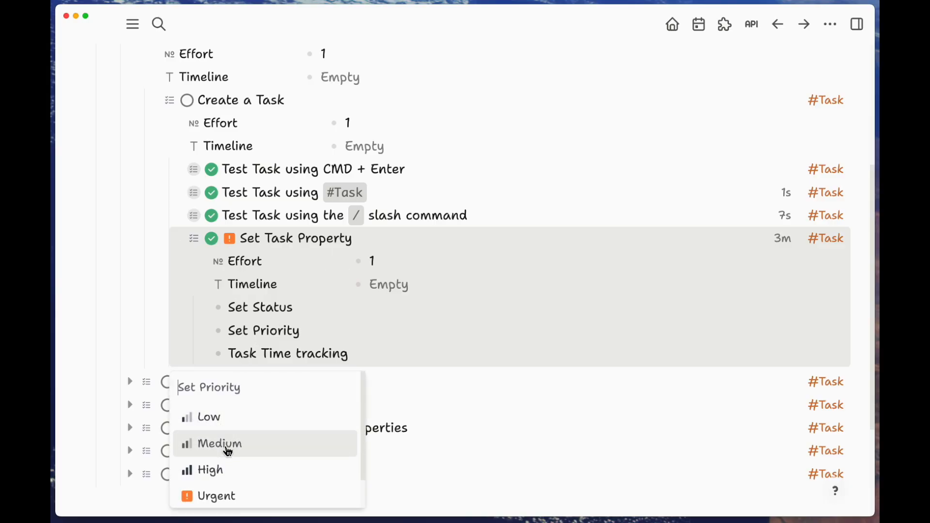
{"action": "left_click", "coordinate": [226, 469]}
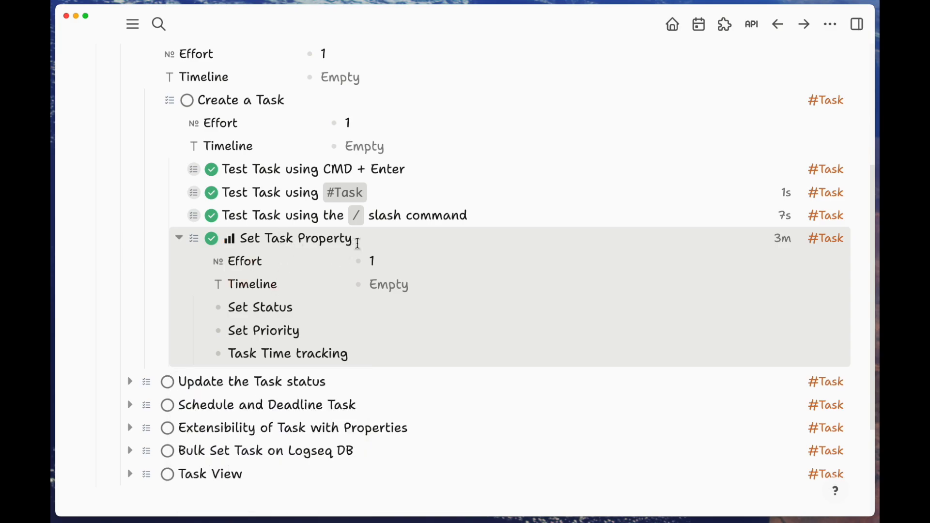
- Turn the "Set Status" bullet under "Set Task Property" into a task and advance its status to Done
{"action": "left_click", "coordinate": [316, 308]}
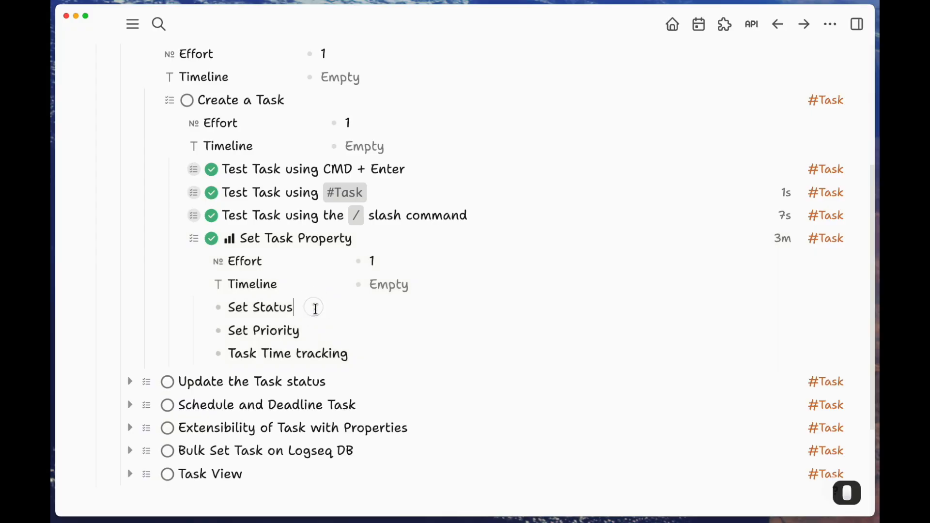
{"action": "key", "text": "super+Return"}
{"action": "key", "text": "super+Return"}
{"action": "key", "text": "super+Return"}
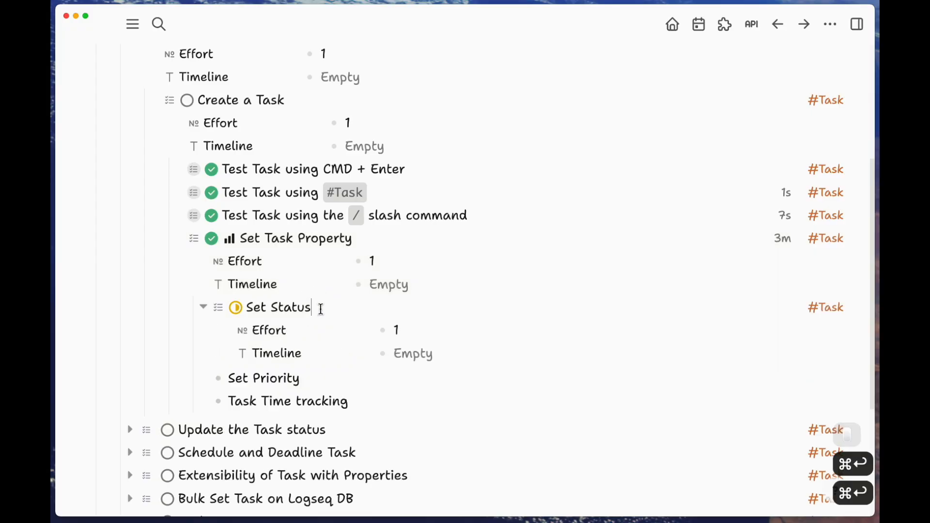
- Turn the "Set Priority" bullet into a task marked Done, and collapse both it and the "Set Status" task
{"action": "key", "text": "Down"}
{"action": "key", "text": "Down"}
{"action": "key", "text": "Down"}
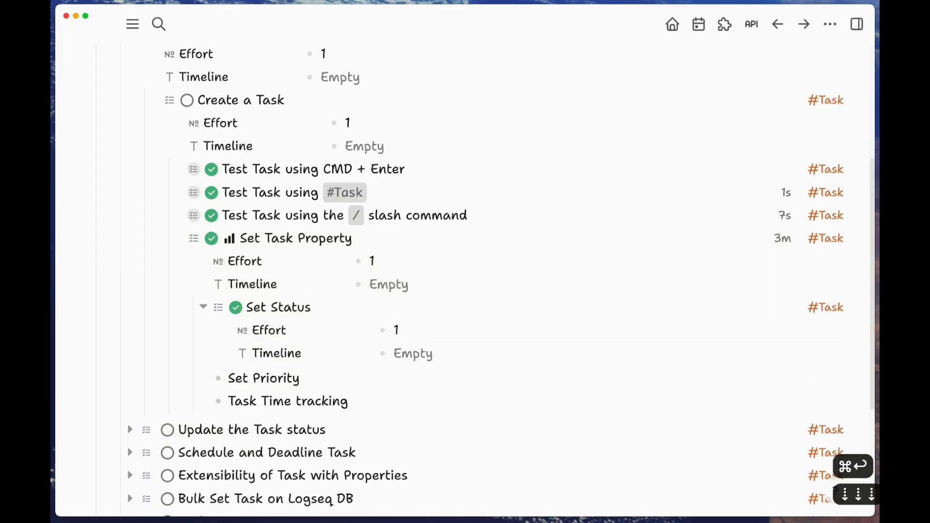
{"action": "key", "text": "super+Return"}
{"action": "key", "text": "super+Return"}
{"action": "key", "text": "super+Return"}
{"action": "key", "text": "super+Return"}
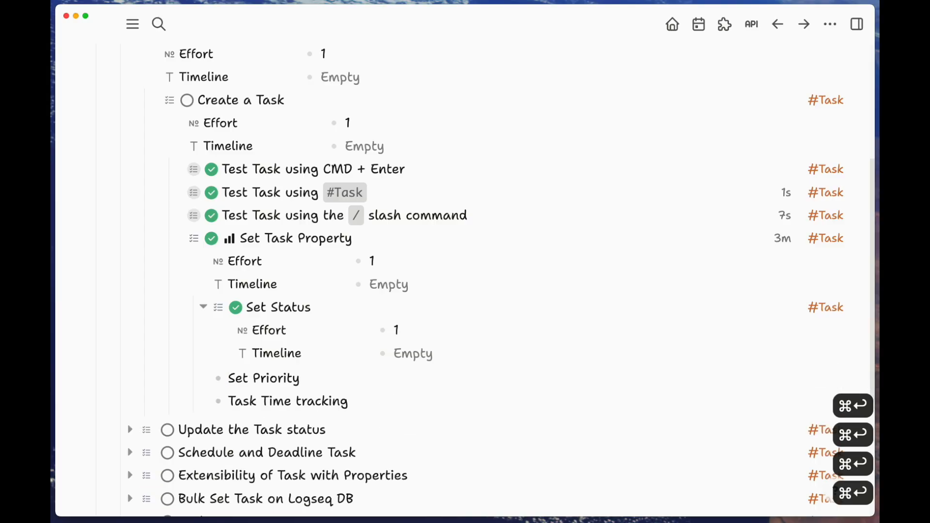
{"action": "key", "text": "super+Return"}
{"action": "key", "text": "super+Return"}
{"action": "key", "text": "super+Return"}
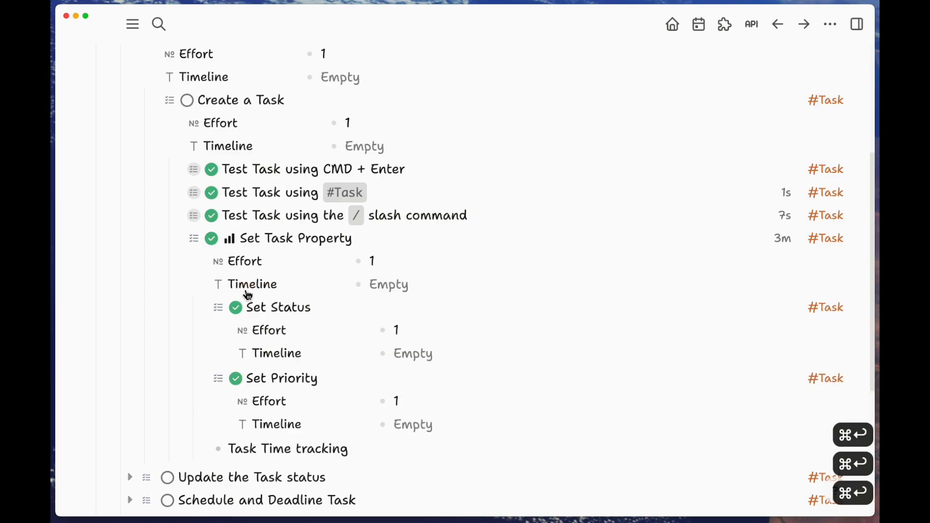
{"action": "left_click", "coordinate": [203, 307]}
{"action": "left_click", "coordinate": [205, 333]}
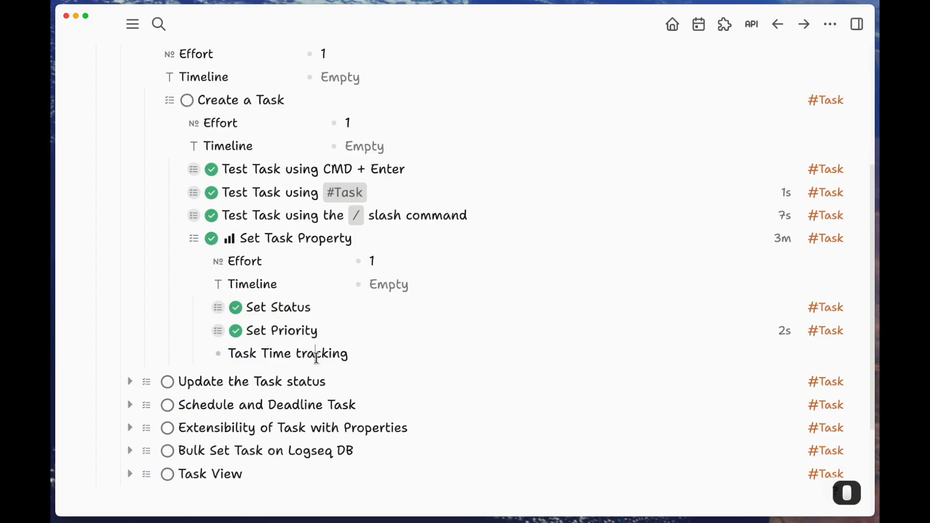
- Turn the "Task Time tracking" bullet into a task and advance its status to Doing
{"action": "key", "text": "super+Return"}
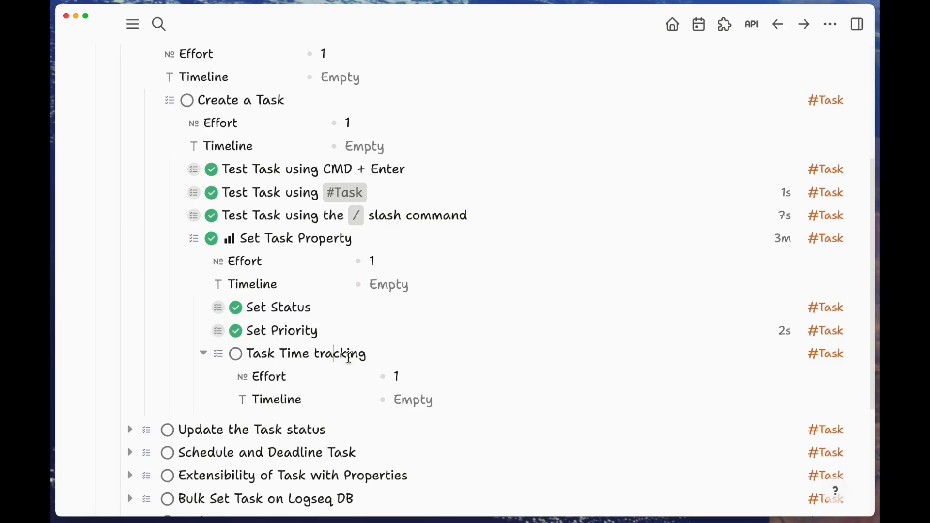
{"action": "left_click", "coordinate": [358, 352]}
{"action": "scroll", "coordinate": [359, 352], "scroll_direction": "down", "scroll_amount": 1}
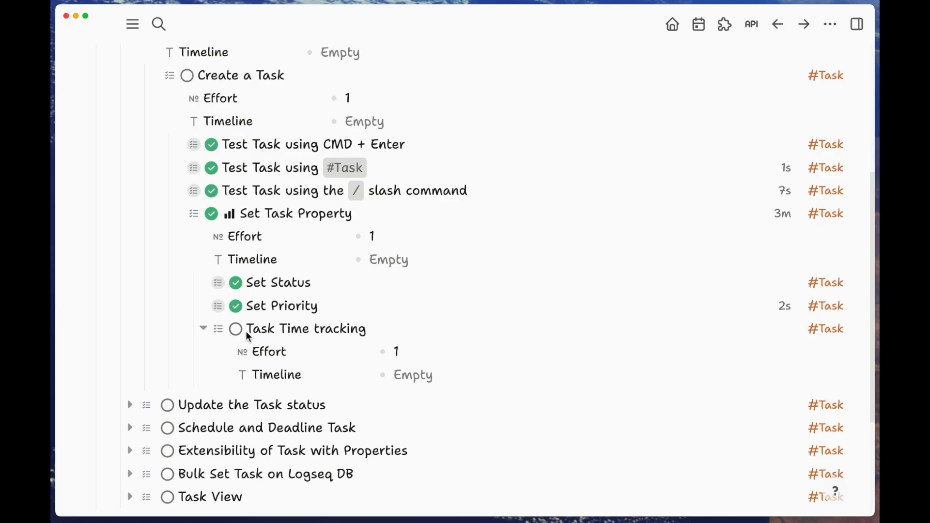
{"action": "left_click", "coordinate": [353, 330]}
{"action": "key", "text": "super+Return"}
- View the status history behind the tracked time of the "Set Task Property" task
{"action": "left_click", "coordinate": [786, 217]}
{"action": "scroll", "coordinate": [376, 331], "scroll_direction": "up", "scroll_amount": 1}
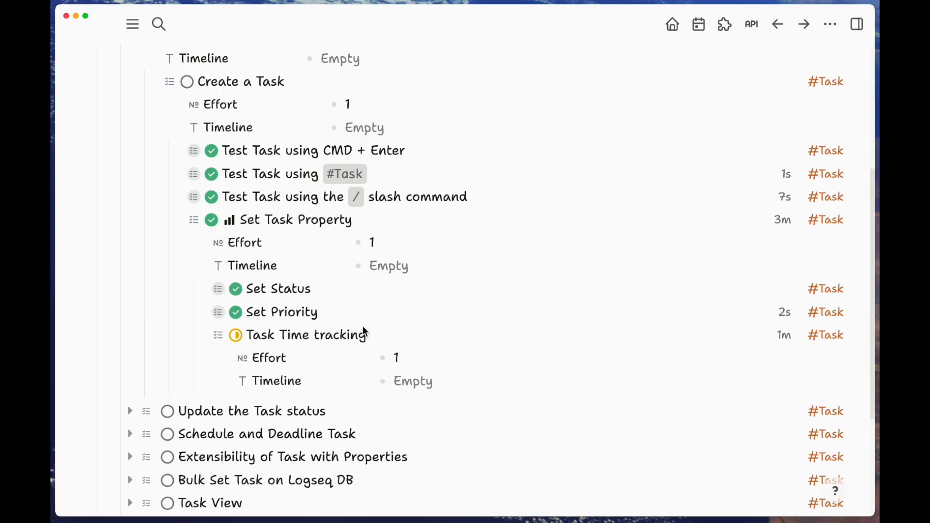
{"action": "scroll", "coordinate": [366, 329], "scroll_direction": "up", "scroll_amount": 1}
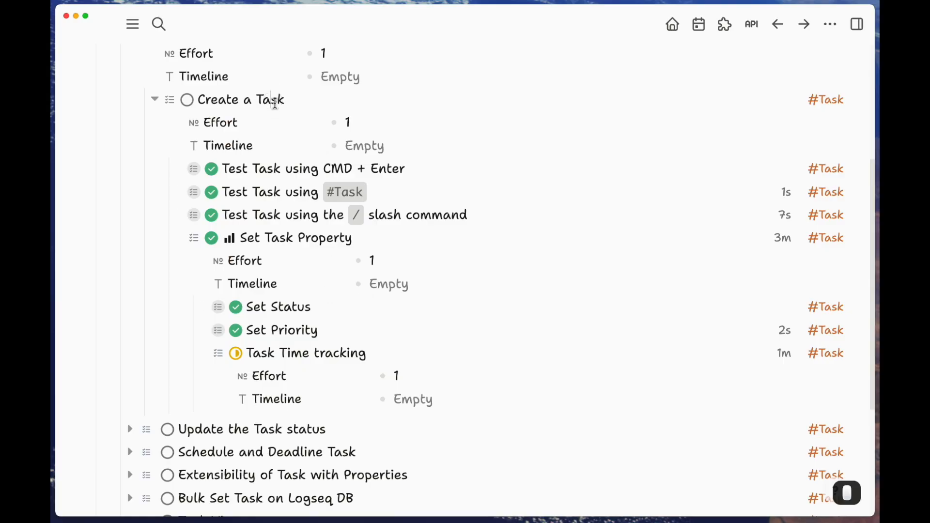
- Set the status of the "Create a Task" task to Done and view its status history
{"action": "left_click", "coordinate": [294, 104]}
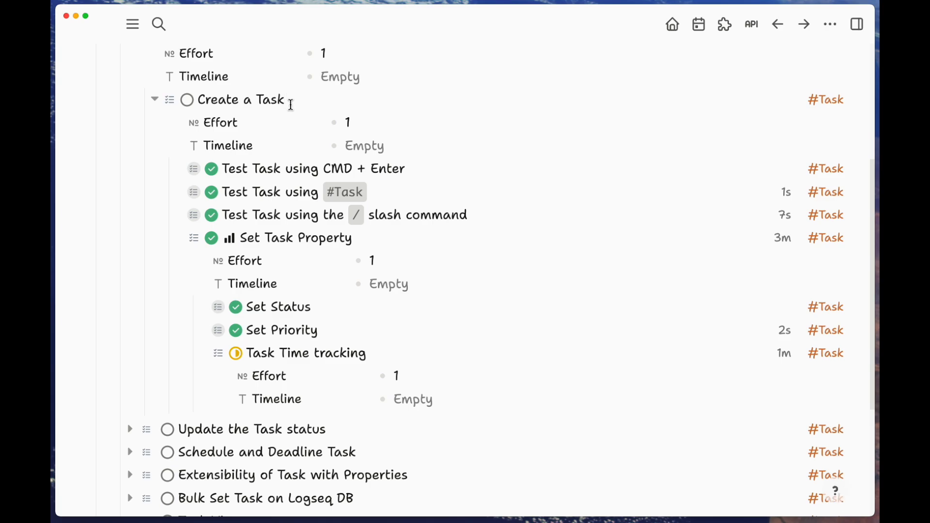
{"action": "left_click", "coordinate": [189, 102]}
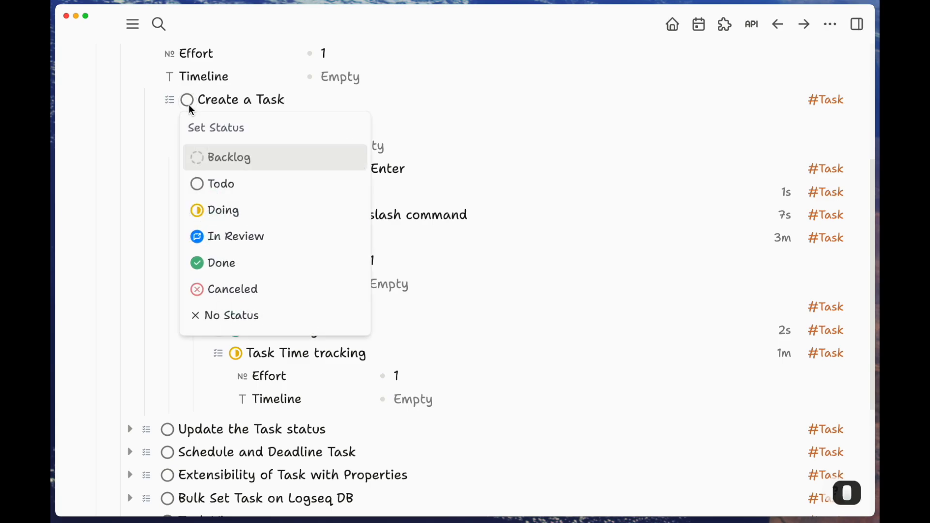
{"action": "left_click", "coordinate": [215, 264]}
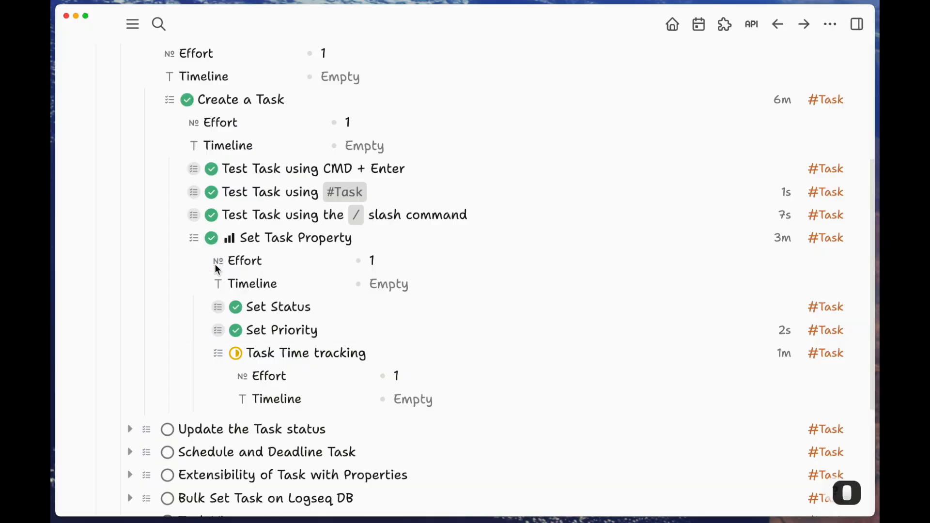
{"action": "left_click", "coordinate": [781, 104]}
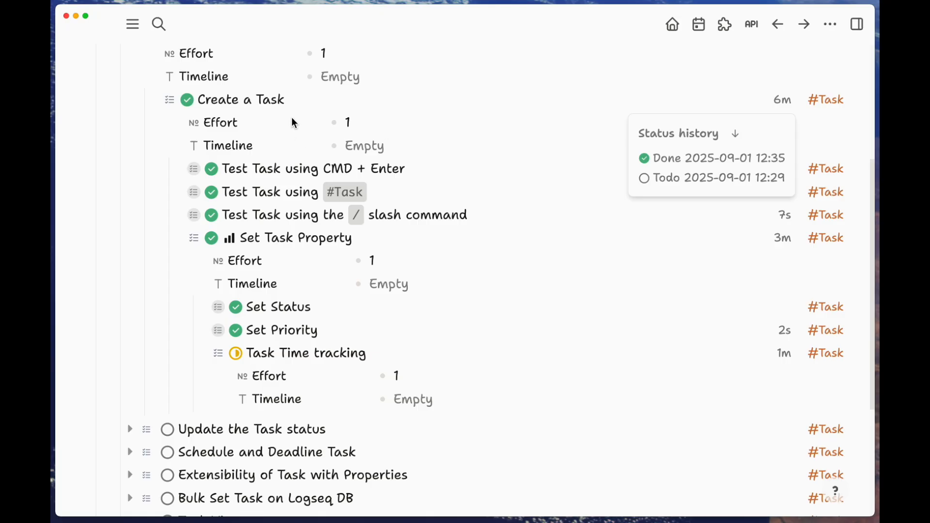
{"action": "left_click", "coordinate": [301, 102]}
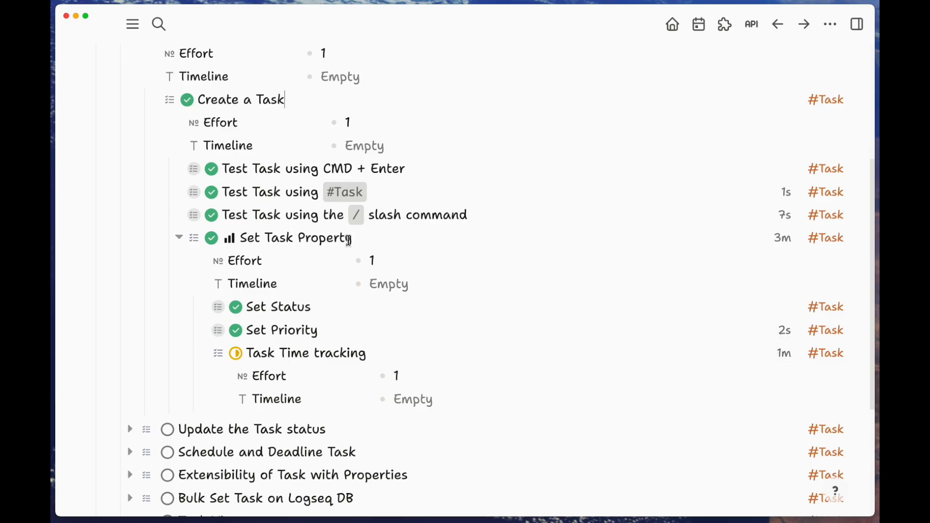
- Cycle the "Task Time tracking" task's status through Done, Todo and Doing, ending on Done
{"action": "left_click", "coordinate": [378, 354]}
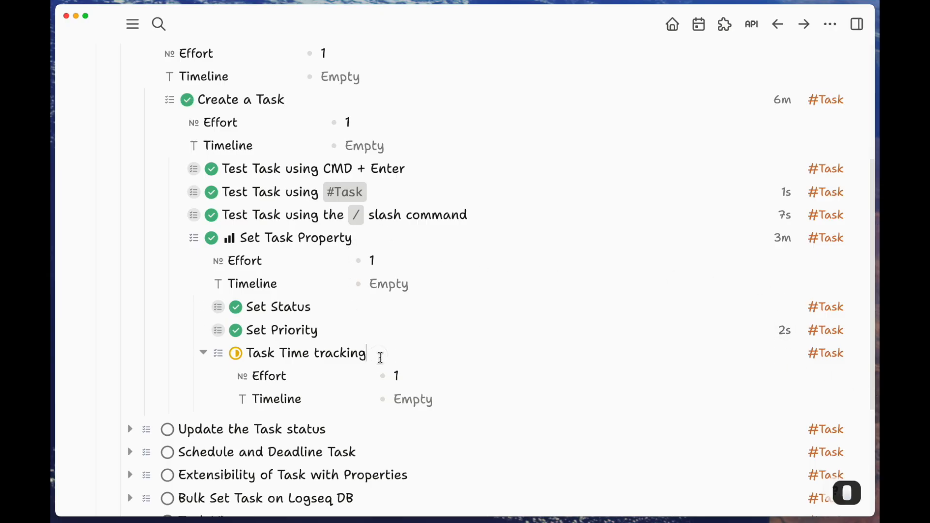
{"action": "key", "text": "super+Return"}
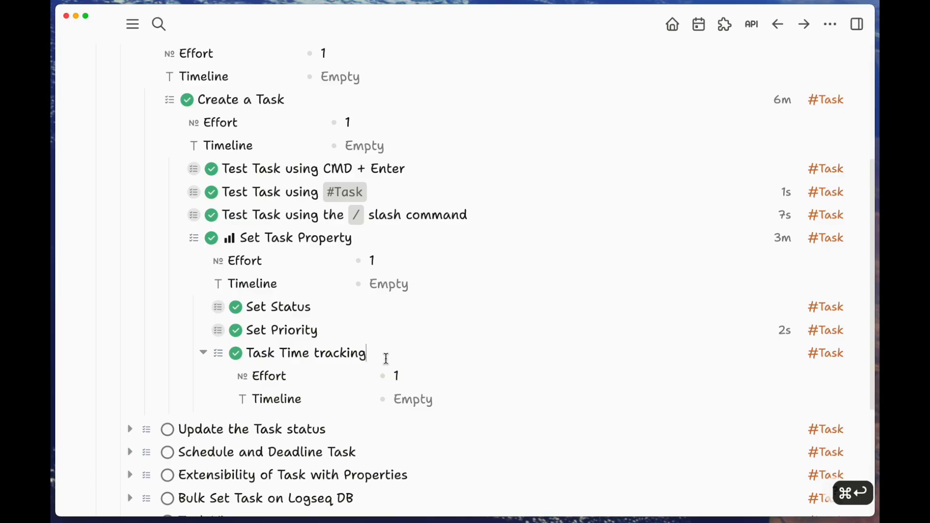
{"action": "key", "text": "super+Return"}
{"action": "key", "text": "super+Return"}
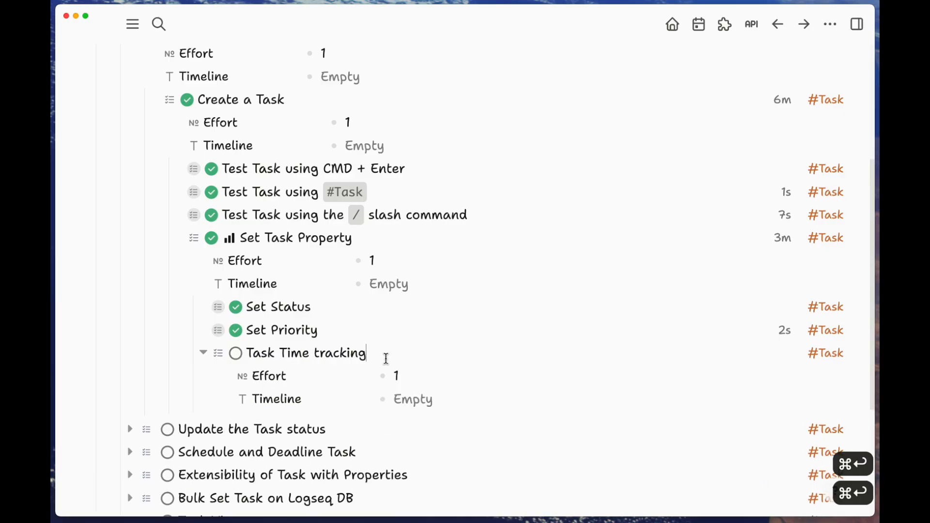
{"action": "key", "text": "super+Return"}
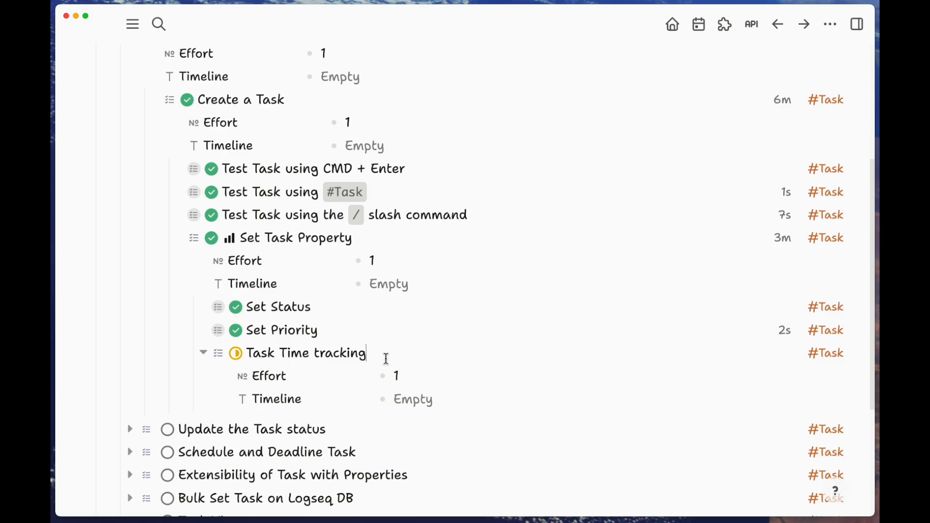
{"action": "key", "text": "super+Return"}
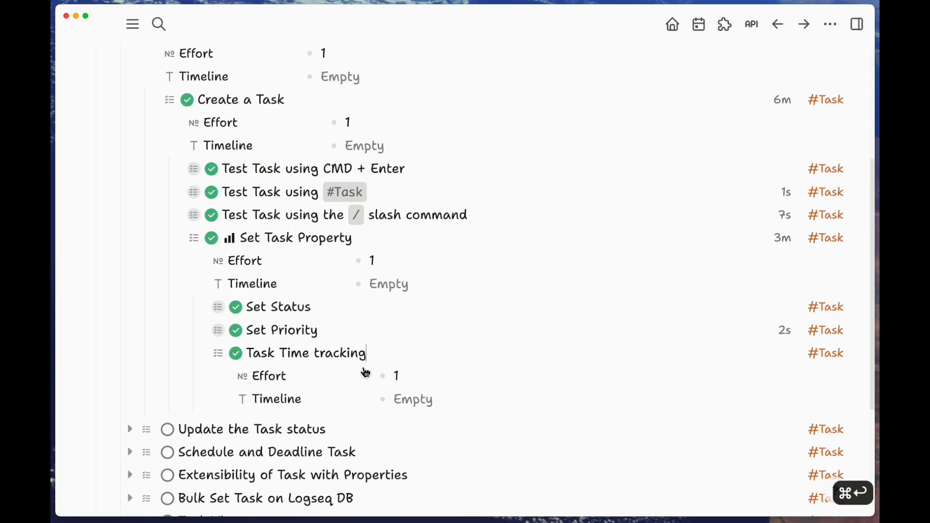
- Examine the status history of the "Task Time tracking" task and close it again
{"action": "left_click", "coordinate": [342, 393]}
{"action": "left_click", "coordinate": [786, 361]}
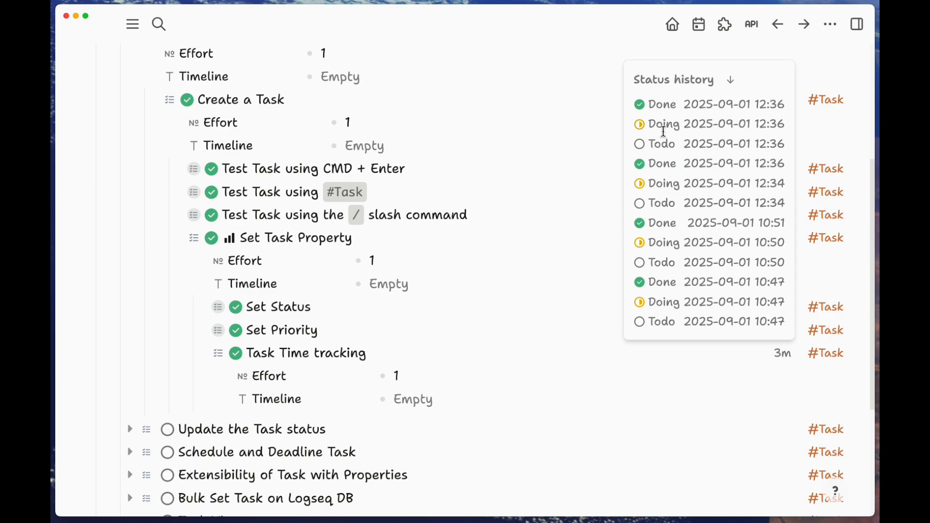
{"action": "left_click", "coordinate": [393, 331]}
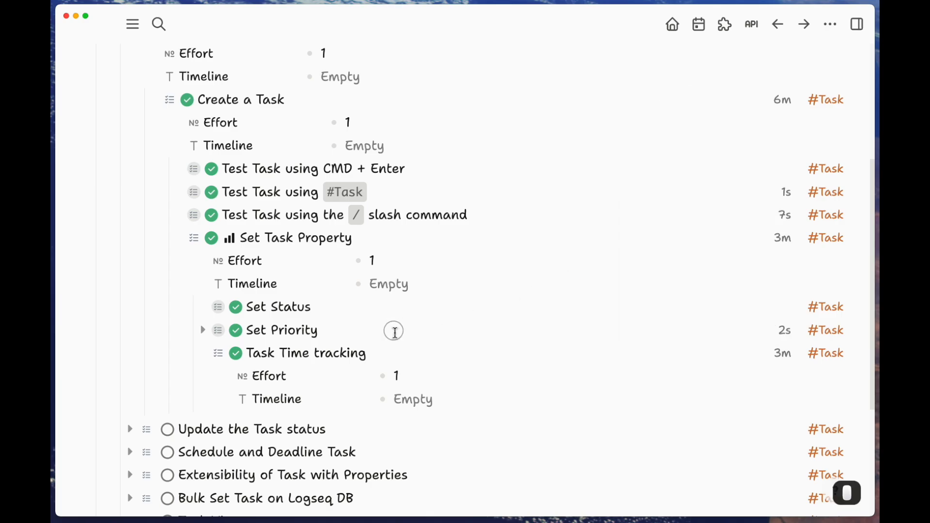
- Collapse the "Task Time tracking", "Set Task Property" and "Create a Task" blocks in the outline
{"action": "left_click", "coordinate": [293, 359]}
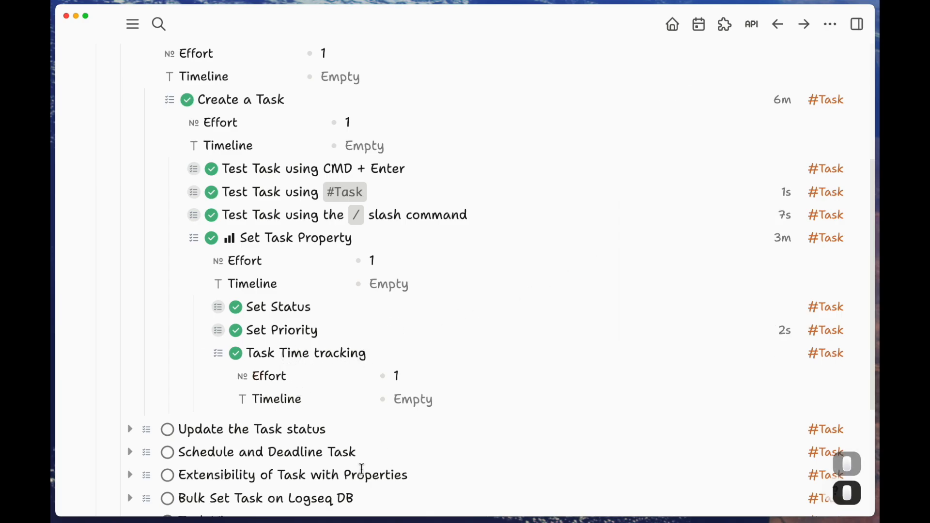
{"action": "left_click", "coordinate": [204, 354]}
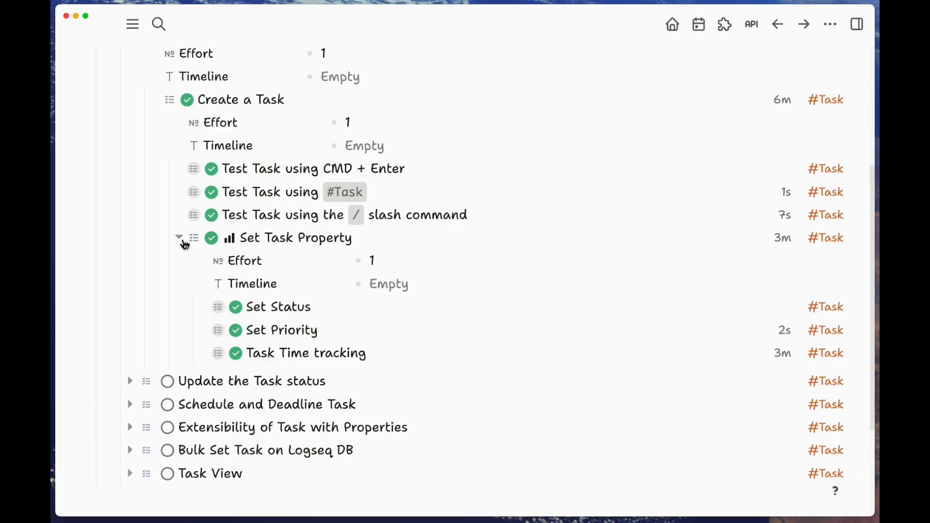
{"action": "left_click", "coordinate": [182, 240]}
{"action": "left_click", "coordinate": [183, 242]}
{"action": "left_click", "coordinate": [184, 242]}
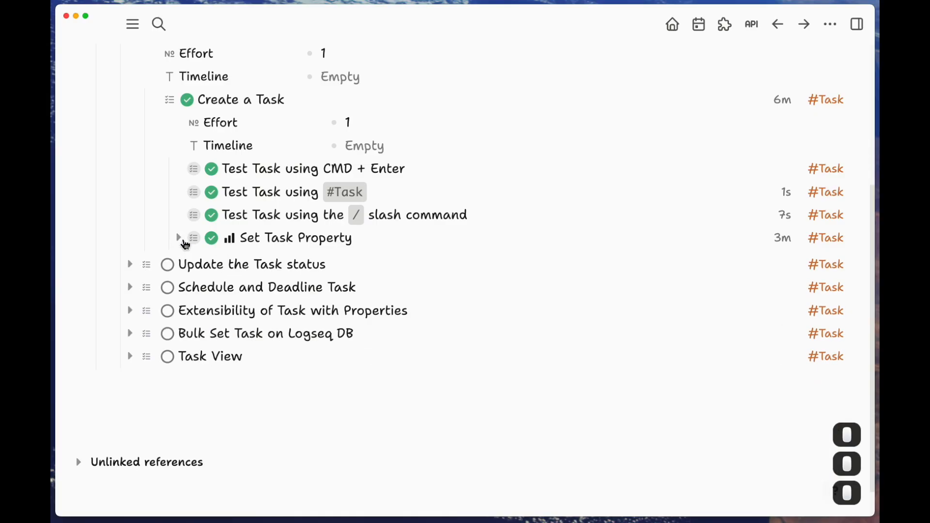
{"action": "scroll", "coordinate": [199, 233], "scroll_direction": "up", "scroll_amount": 1}
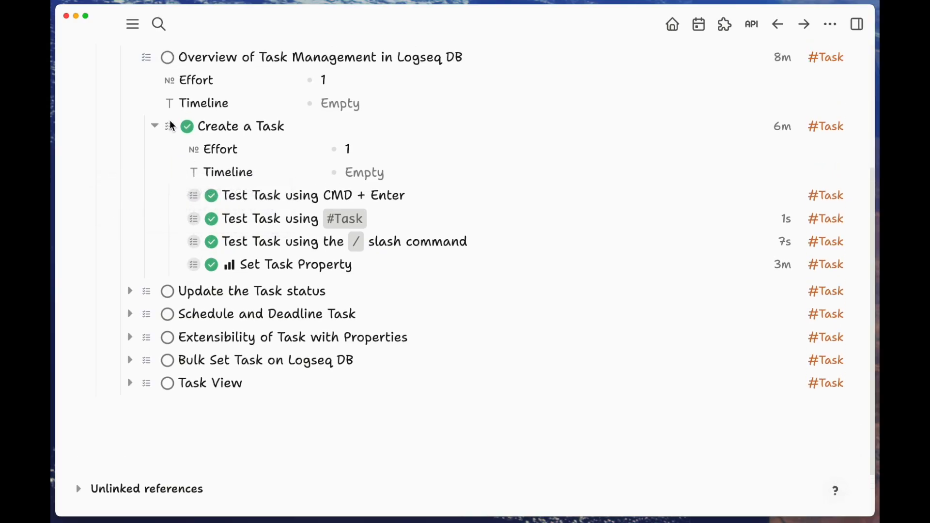
{"action": "left_click", "coordinate": [156, 122]}
{"action": "scroll", "coordinate": [159, 128], "scroll_direction": "up", "scroll_amount": 3}
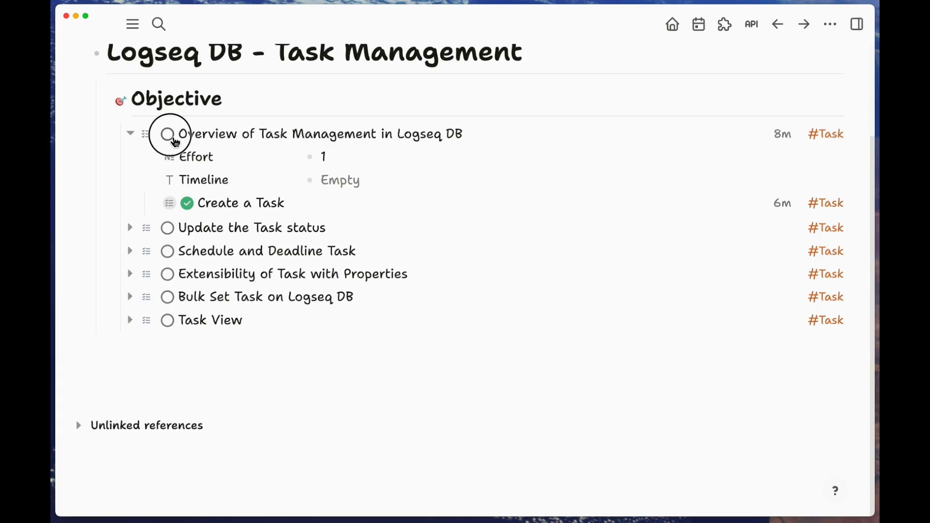
- Set the status of "Overview of Task Management in Logseq DB" to Done and collapse the task
{"action": "left_click", "coordinate": [168, 135]}
{"action": "left_click", "coordinate": [183, 298]}
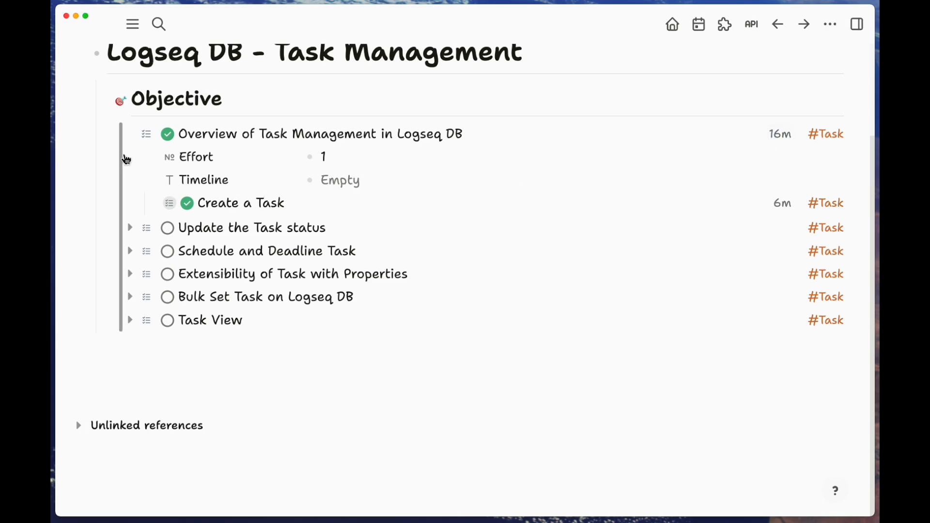
{"action": "left_click", "coordinate": [131, 135]}
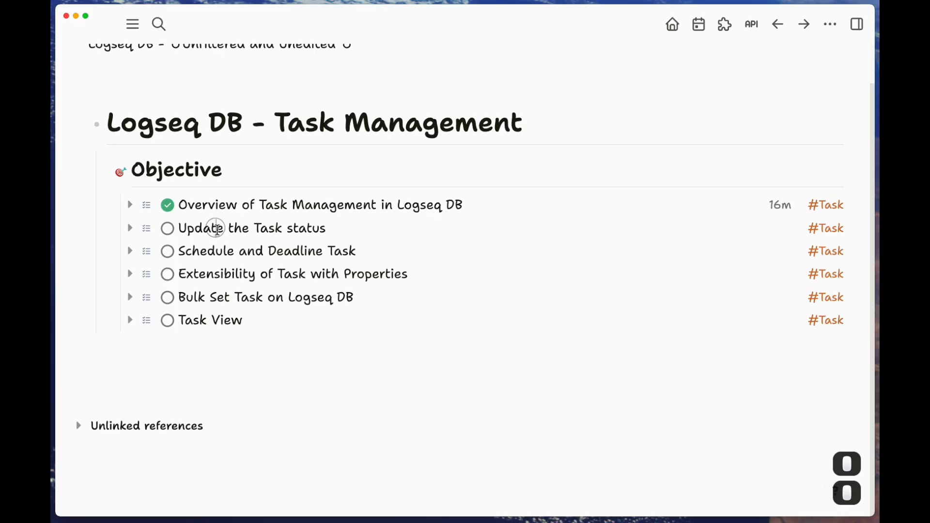
- Expand the "Update the Task status" task and advance its status to Doing
{"action": "left_click", "coordinate": [132, 230]}
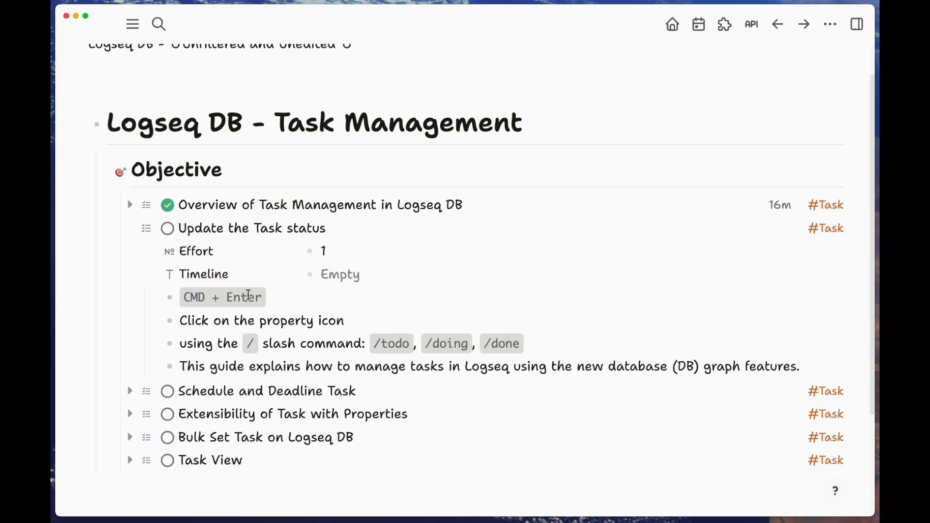
{"action": "left_click", "coordinate": [267, 304]}
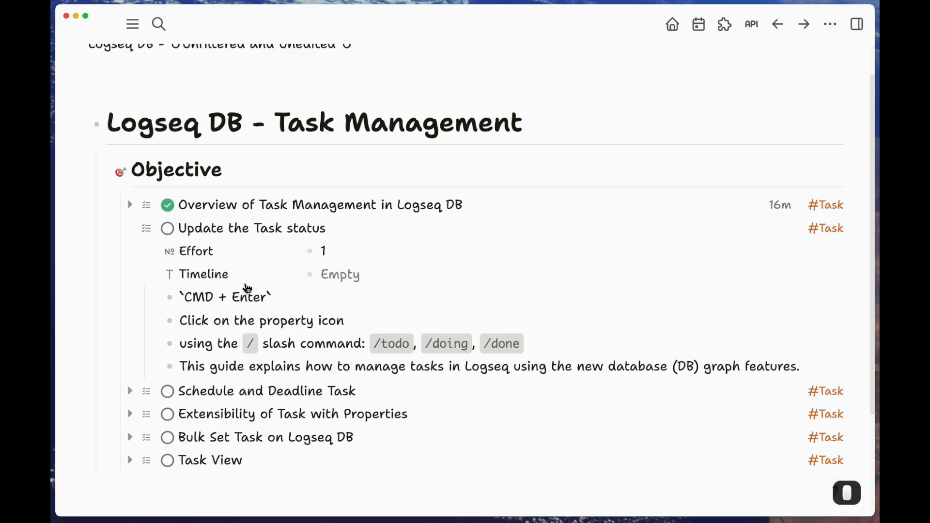
{"action": "left_click", "coordinate": [331, 235]}
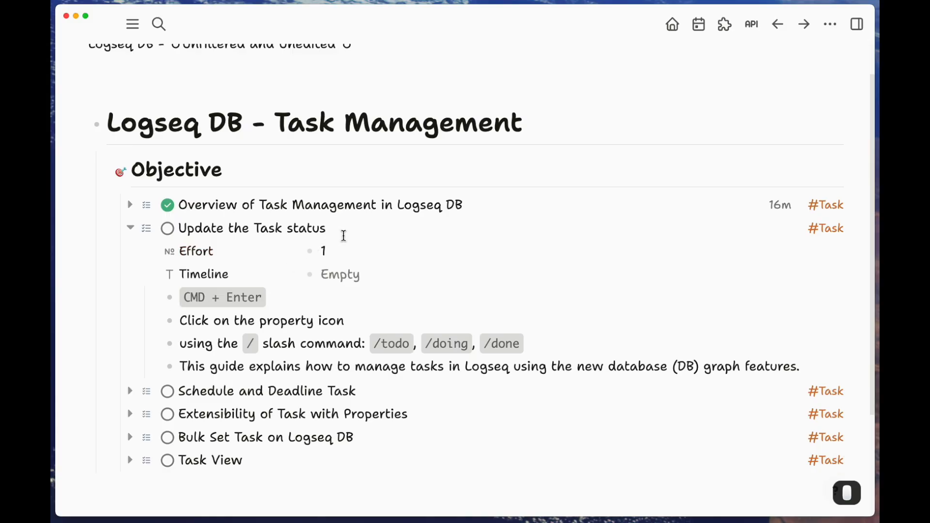
{"action": "key", "text": "super+Return"}
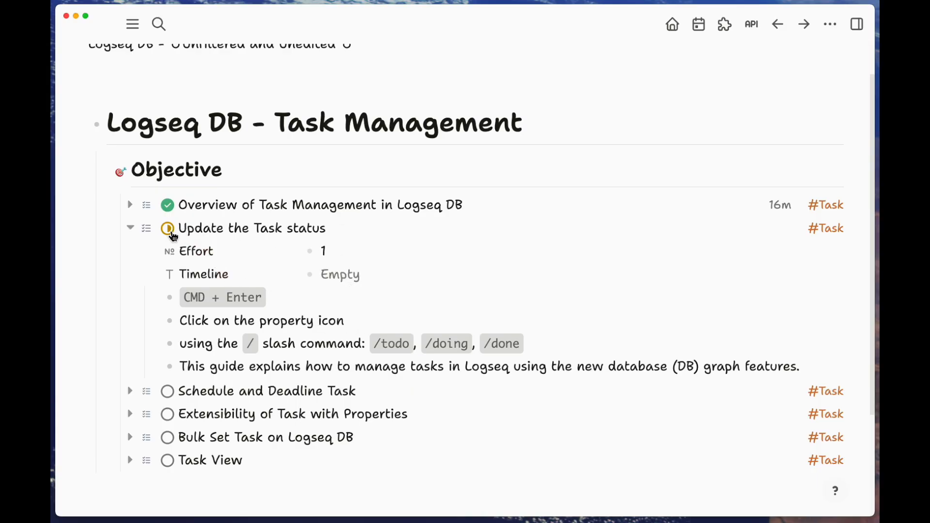
- Look through the task status options in the slash command list on the "Update the Task status" block, then dismiss the list
{"action": "left_click", "coordinate": [169, 230]}
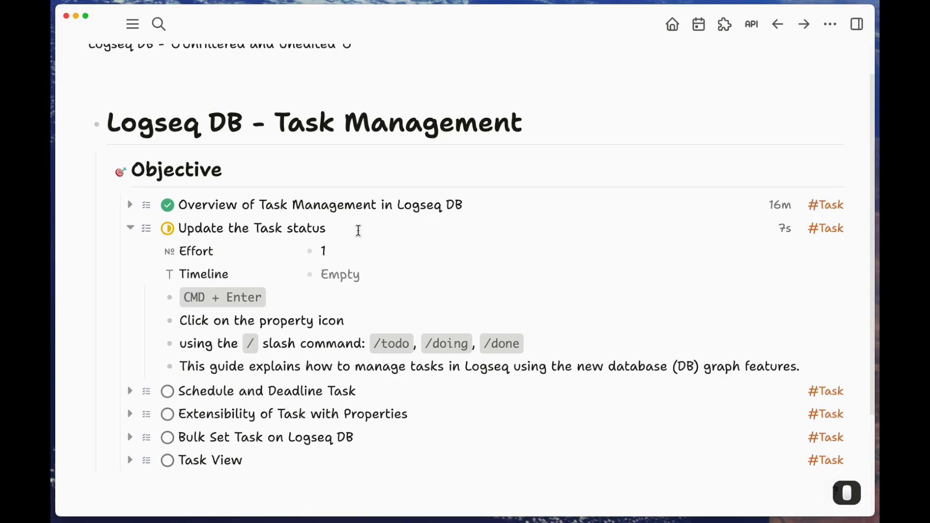
{"action": "left_click", "coordinate": [359, 233]}
{"action": "type", "text": "/"}
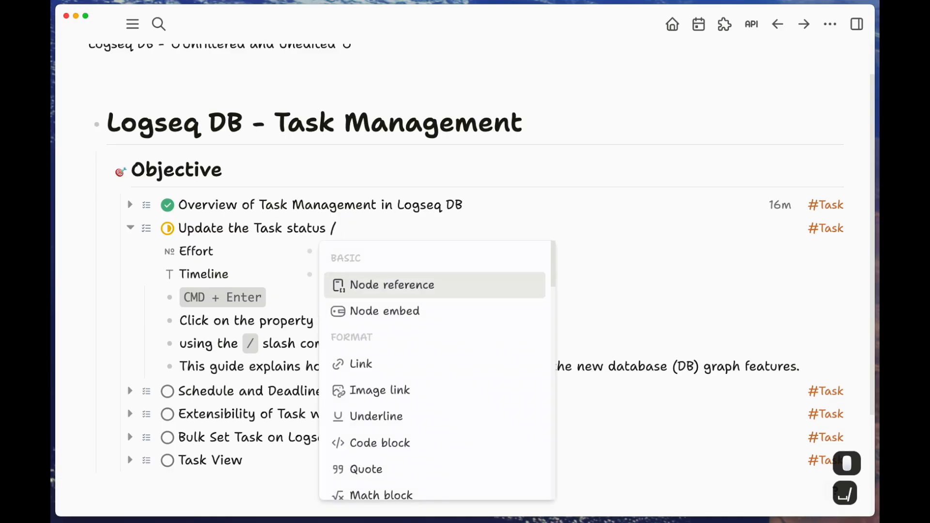
{"action": "key", "text": "Down"}
{"action": "key", "text": "Down"}
{"action": "key", "text": "Down"}
{"action": "key", "text": "Down"}
{"action": "key", "text": "Down"}
{"action": "key", "text": "Down"}
{"action": "key", "text": "Down"}
{"action": "key", "text": "Down"}
{"action": "key", "text": "Down"}
{"action": "key", "text": "Down"}
{"action": "key", "text": "Down"}
{"action": "key", "text": "Down"}
{"action": "key", "text": "Down"}
{"action": "key", "text": "Down"}
{"action": "key", "text": "Down"}
{"action": "key", "text": "Down"}
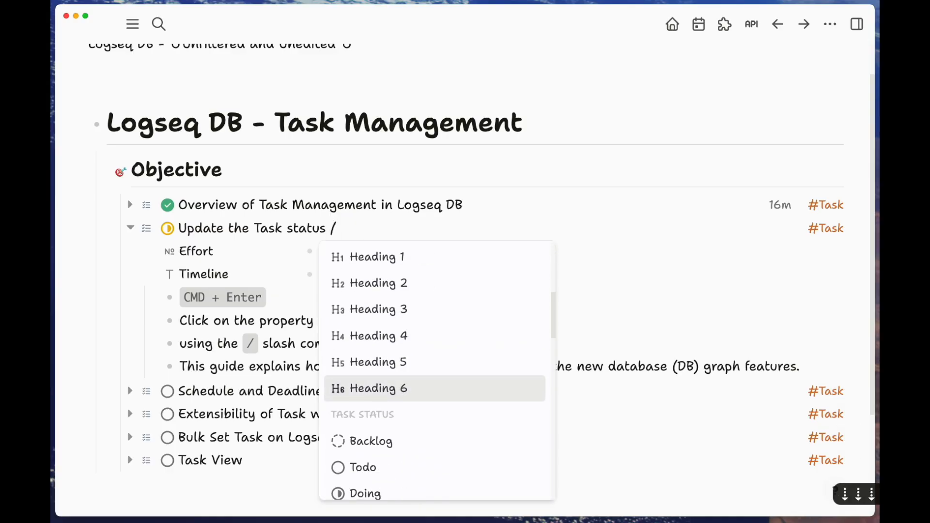
{"action": "key", "text": "Down"}
{"action": "key", "text": "Up"}
{"action": "key", "text": "Up"}
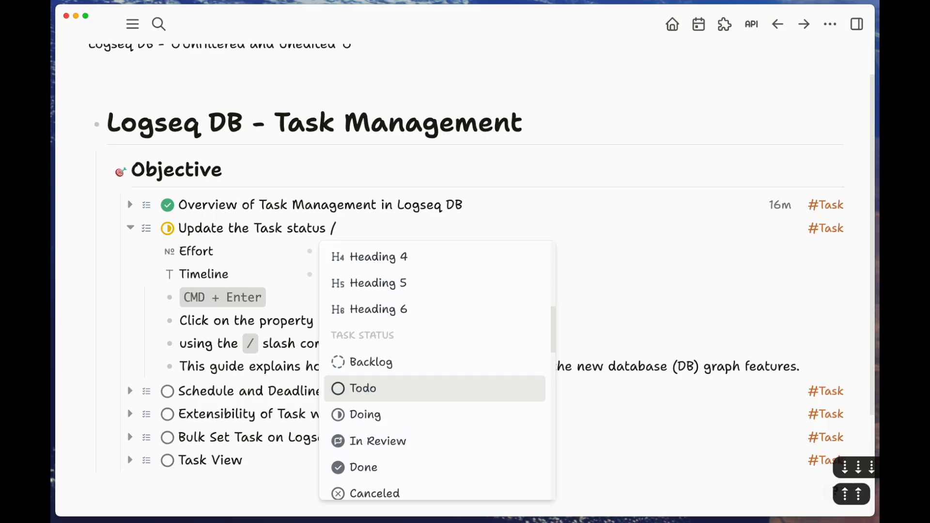
{"action": "key", "text": "Down"}
{"action": "key", "text": "Down"}
{"action": "key", "text": "Down"}
{"action": "key", "text": "Down"}
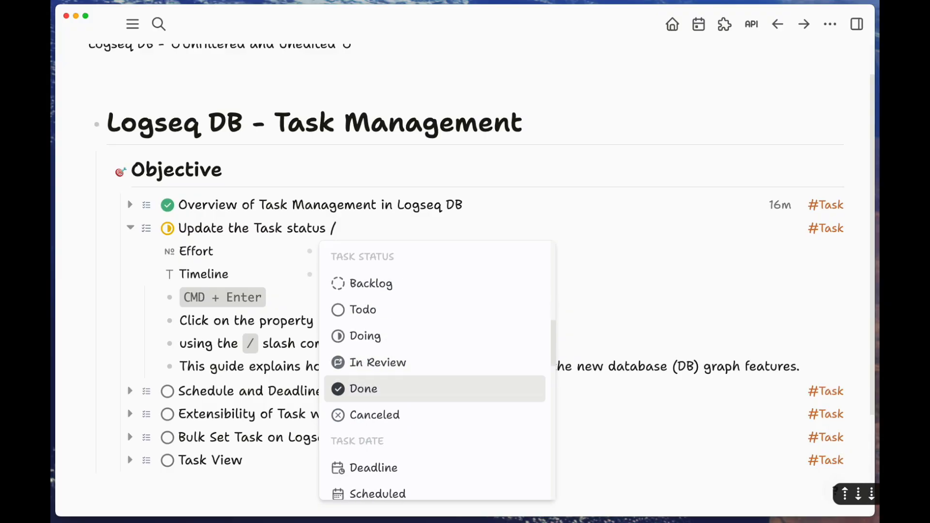
{"action": "key", "text": "Up"}
{"action": "key", "text": "Up"}
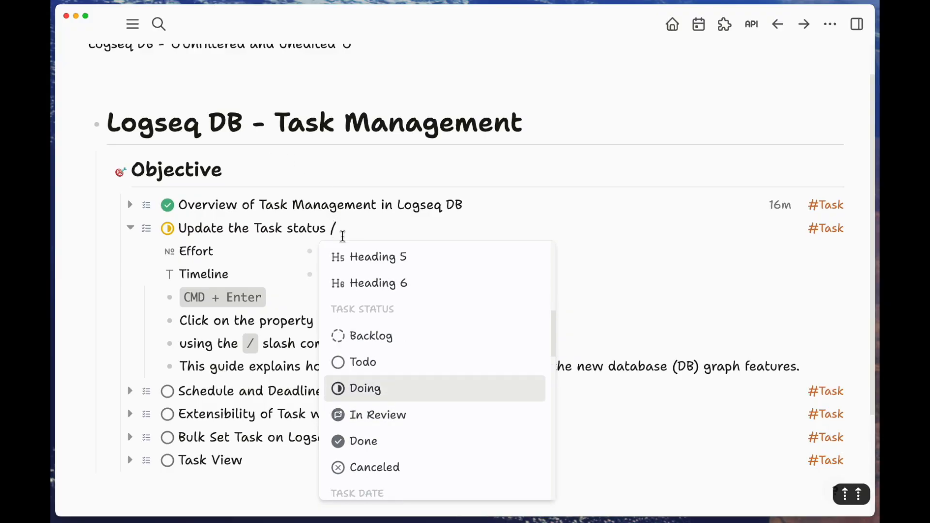
{"action": "key", "text": "BackSpace"}
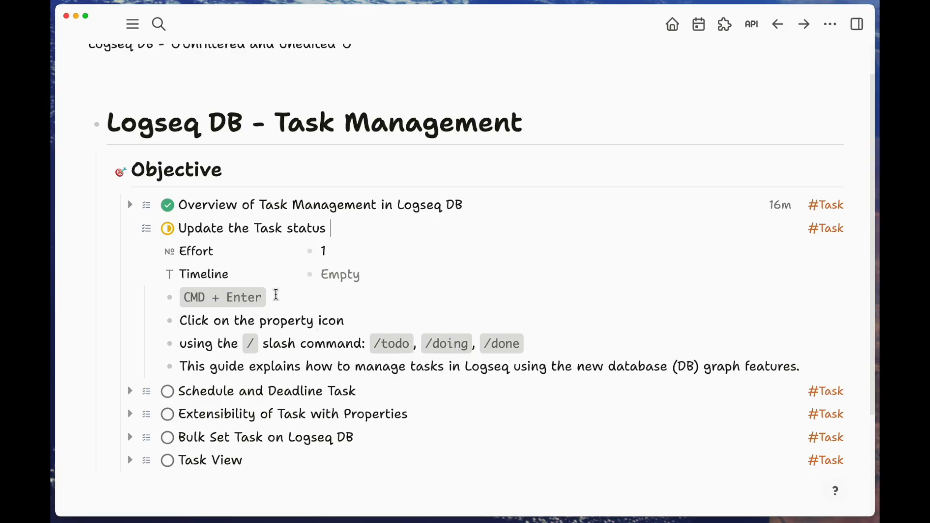
- Advance the status of the "Update the Task status" task to Done
{"action": "left_click", "coordinate": [280, 304]}
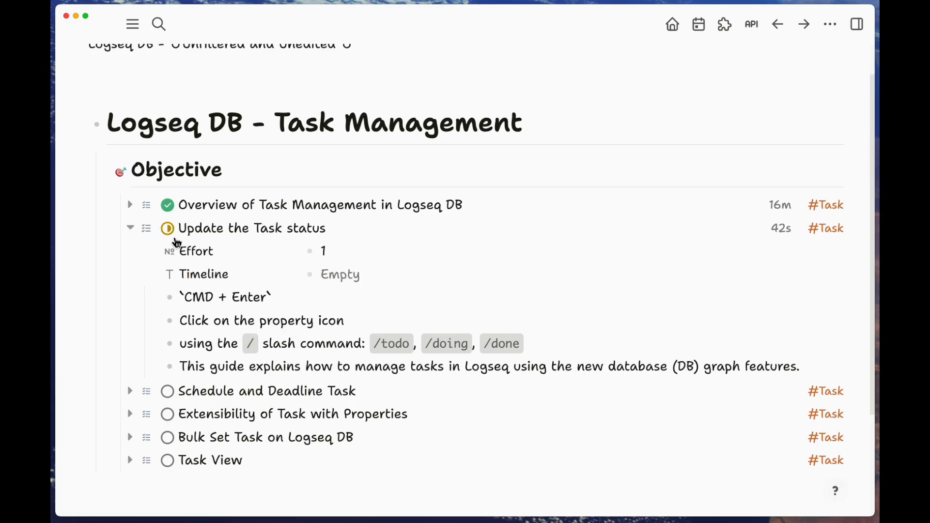
{"action": "left_click", "coordinate": [334, 234]}
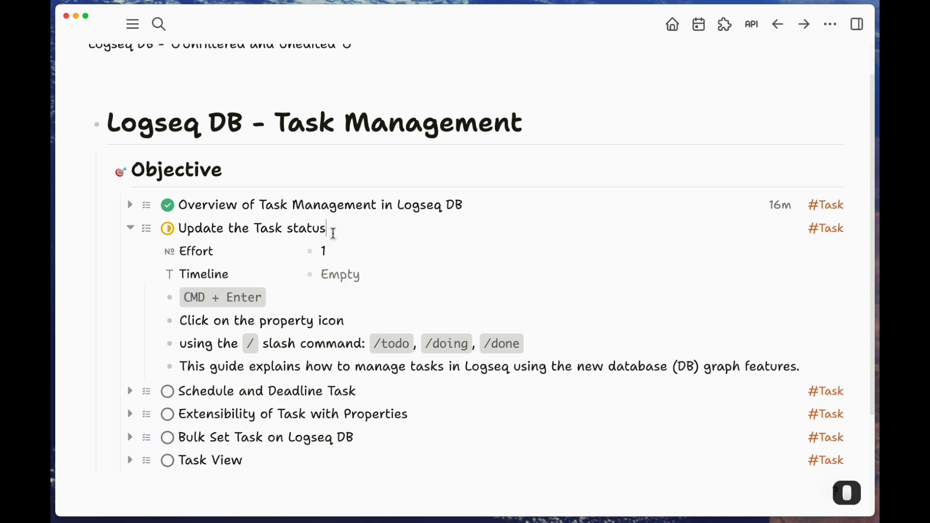
{"action": "key", "text": "super+Return"}
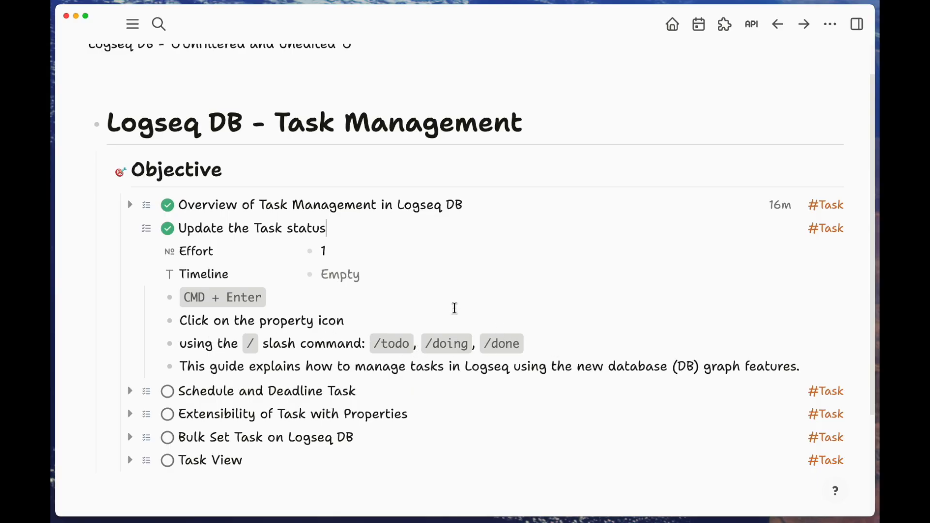
- Change the "Update the Task status" task back to Doing with a slash command
{"action": "left_click", "coordinate": [458, 236]}
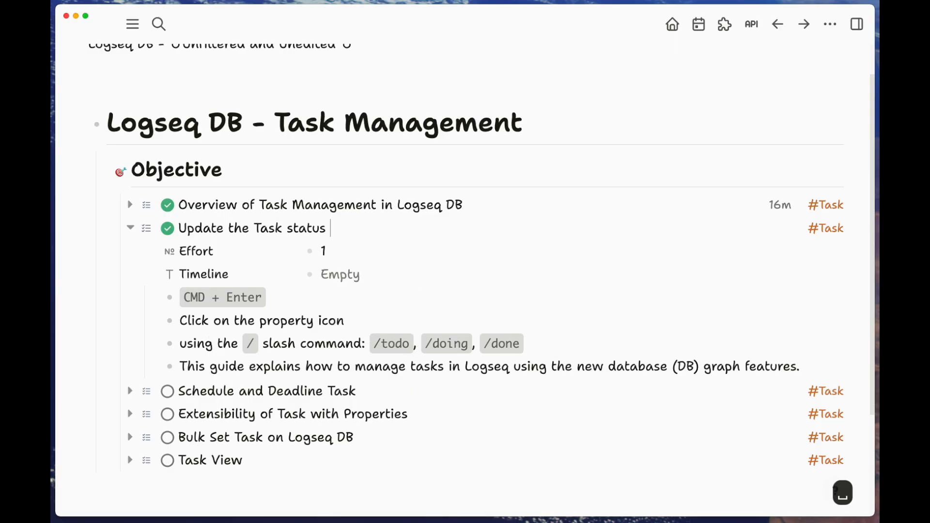
{"action": "type", "text": "/doi"}
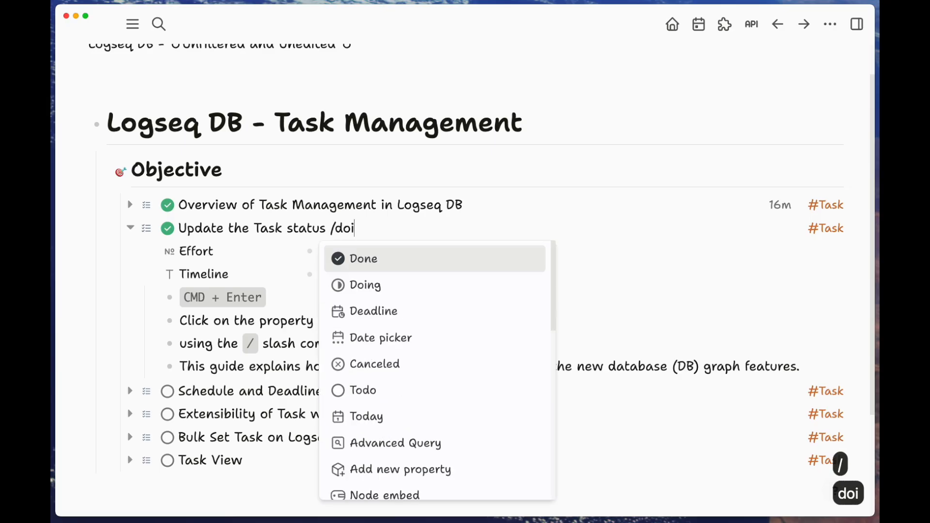
{"action": "key", "text": "Return"}
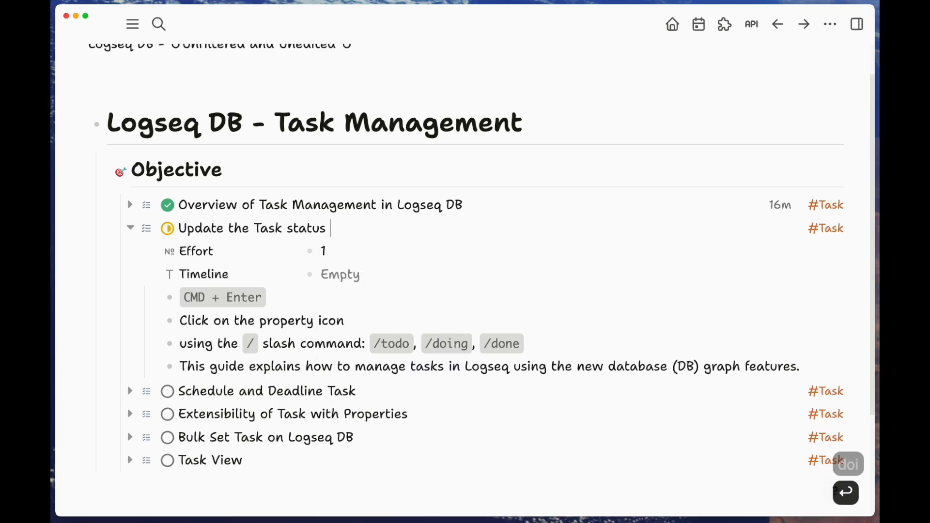
- Set the "Update the Task status" task to Done with a slash command and collapse it
{"action": "type", "text": "/don"}
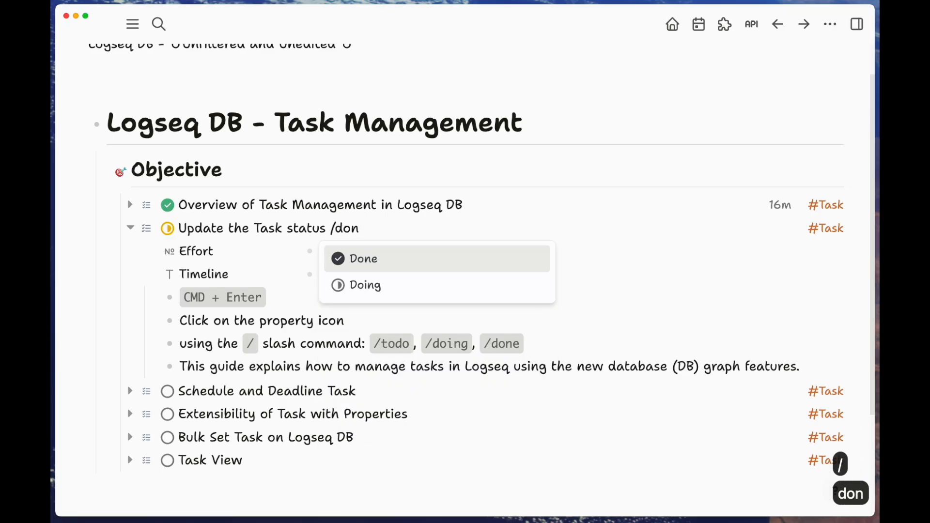
{"action": "key", "text": "Return"}
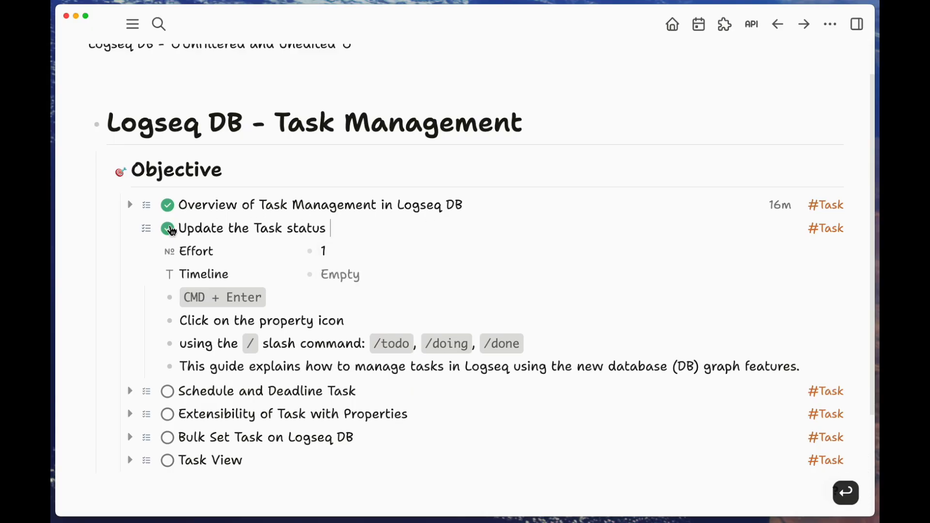
{"action": "left_click", "coordinate": [131, 228]}
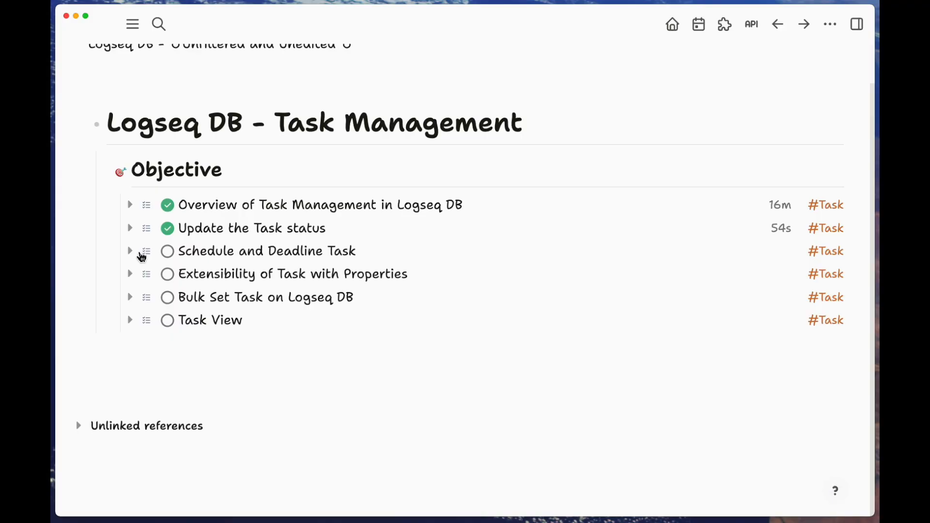
- Zoom into the "Schedule and Deadline Task" block so that it opens on its own page
{"action": "left_click", "coordinate": [143, 254]}
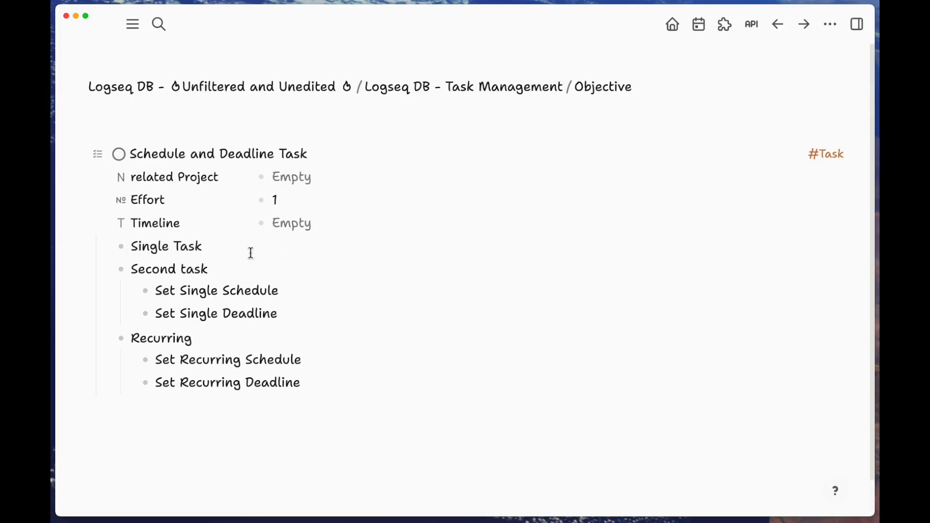
{"action": "left_click", "coordinate": [208, 246]}
{"action": "left_click", "coordinate": [166, 270]}
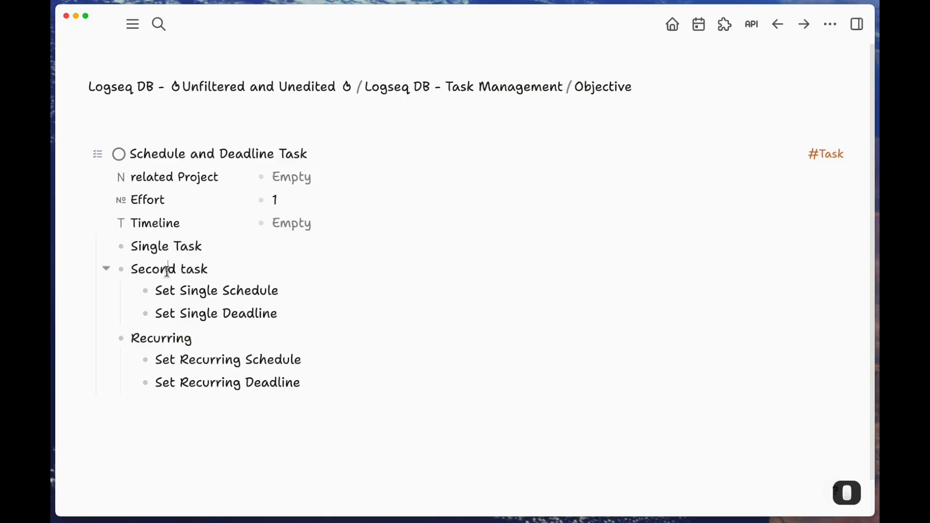
- Split "Single Task" into a "Single" block with "First Task" and "Second task" nested beneath it
{"action": "left_click", "coordinate": [175, 247]}
{"action": "key", "text": "Return"}
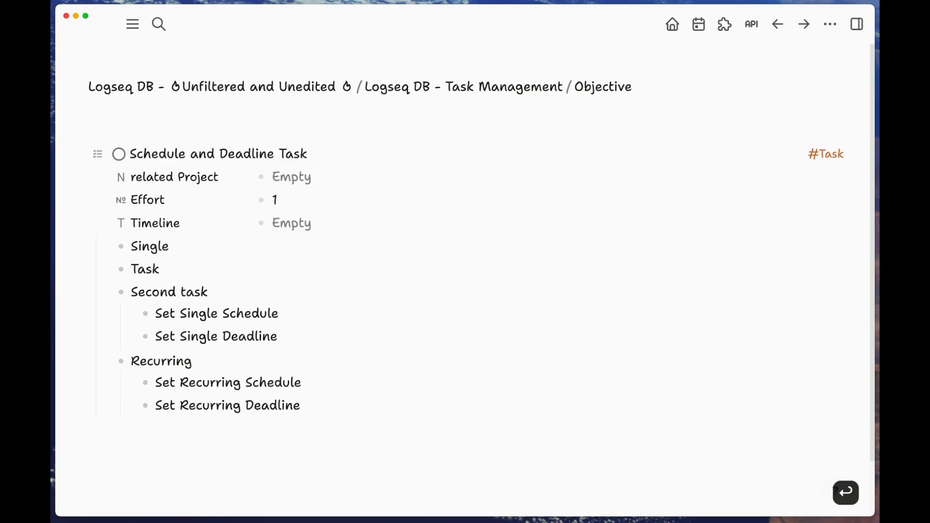
{"action": "key", "text": "Tab"}
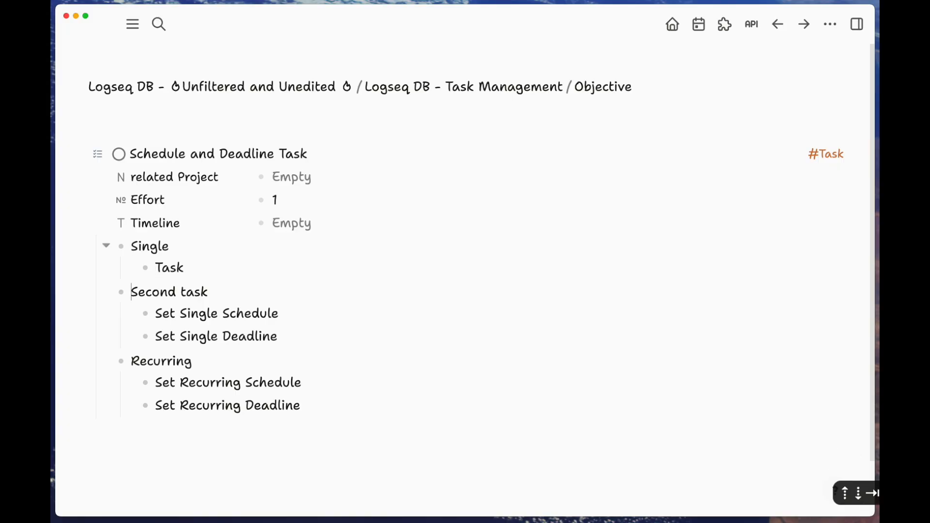
{"action": "type", "text": "First"}
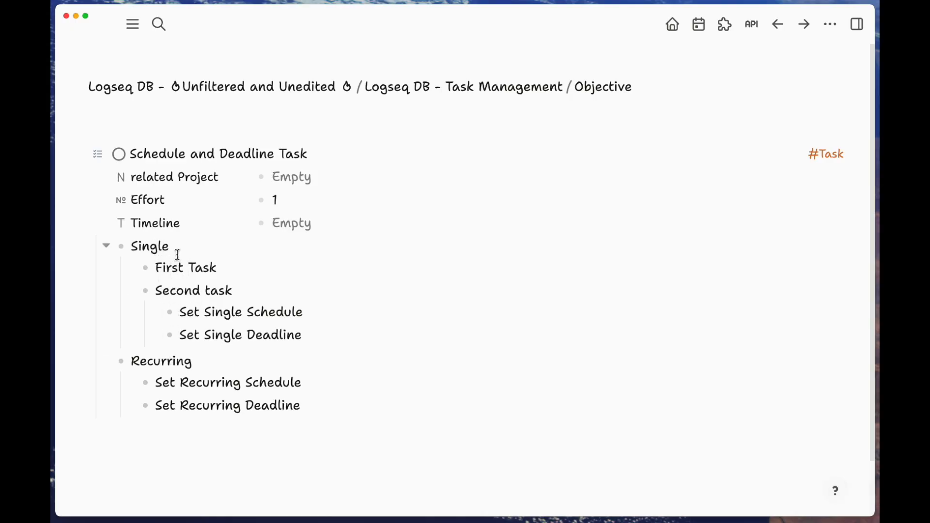
- Turn the "Single" block into a task and advance its status to Doing
{"action": "left_click", "coordinate": [161, 359]}
{"action": "left_click", "coordinate": [186, 267]}
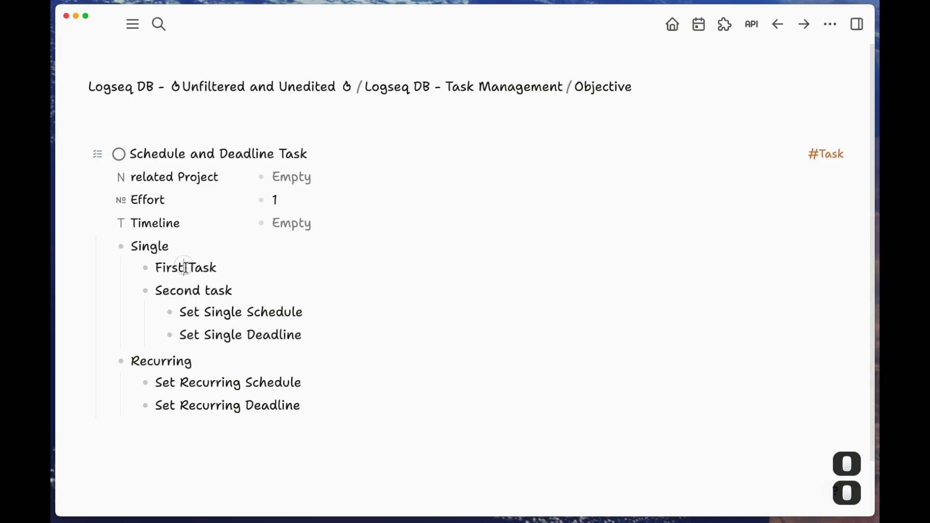
{"action": "left_click", "coordinate": [187, 247]}
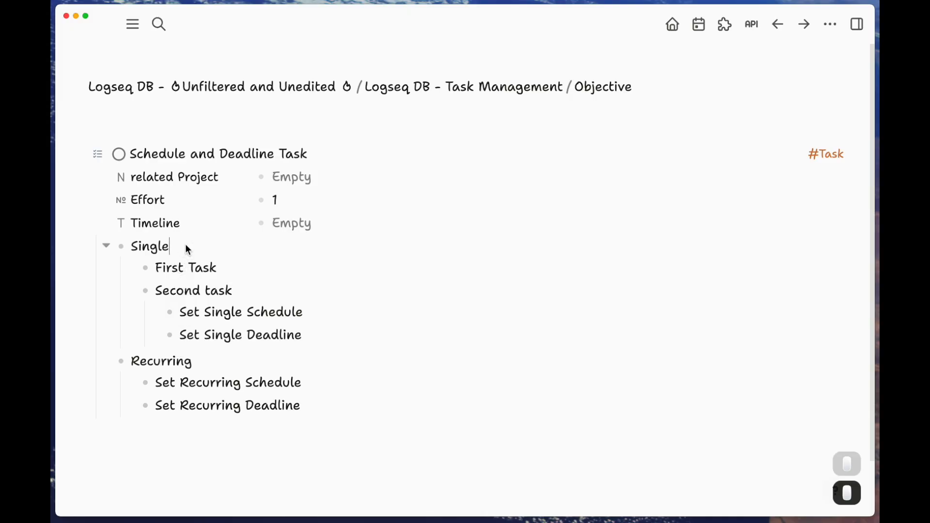
{"action": "key", "text": "super+Return"}
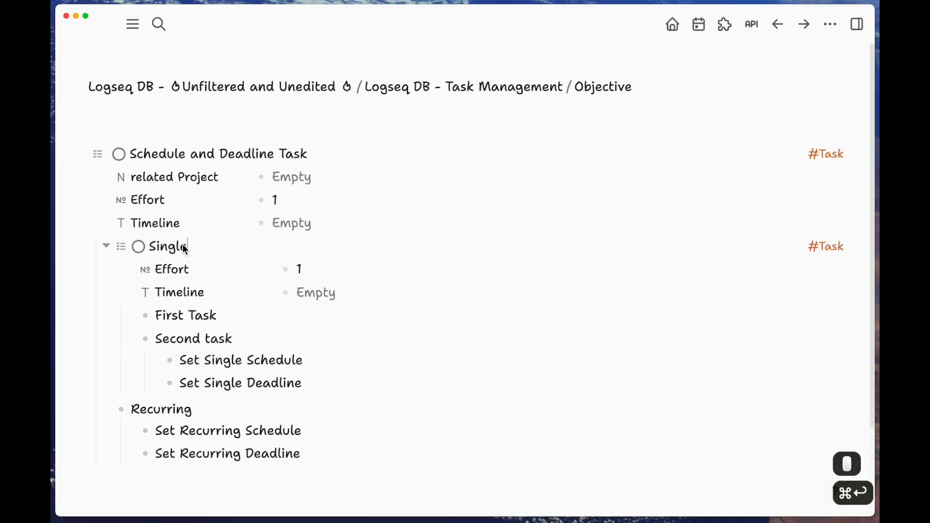
{"action": "key", "text": "super+Return"}
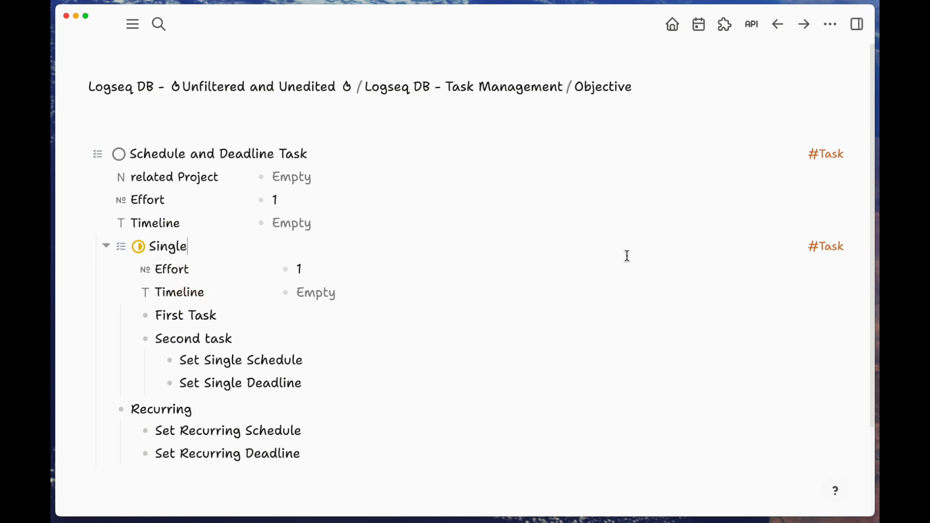
- Reveal all hidden properties of the "Single" task, look them over and deselect the block
{"action": "key", "text": "Escape"}
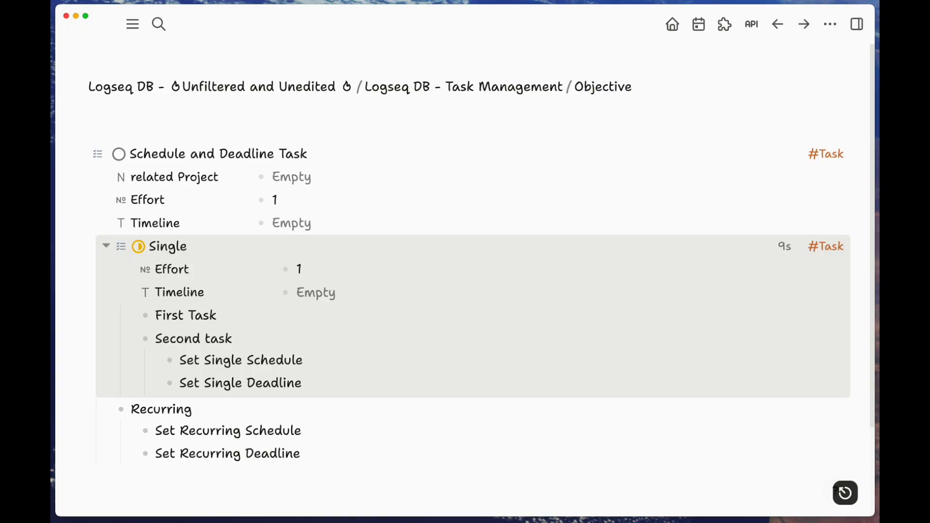
{"action": "key", "text": "p"}
{"action": "key", "text": "a"}
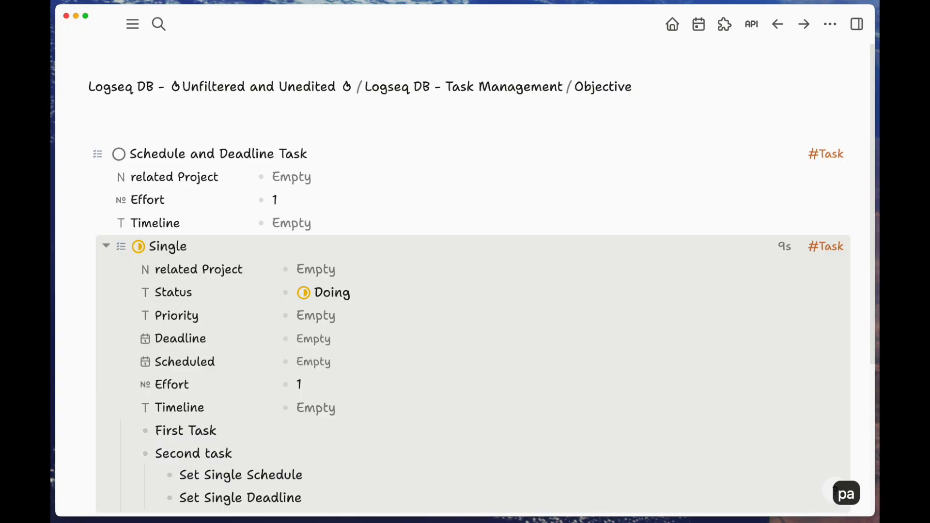
{"action": "scroll", "coordinate": [685, 207], "scroll_direction": "down", "scroll_amount": 2}
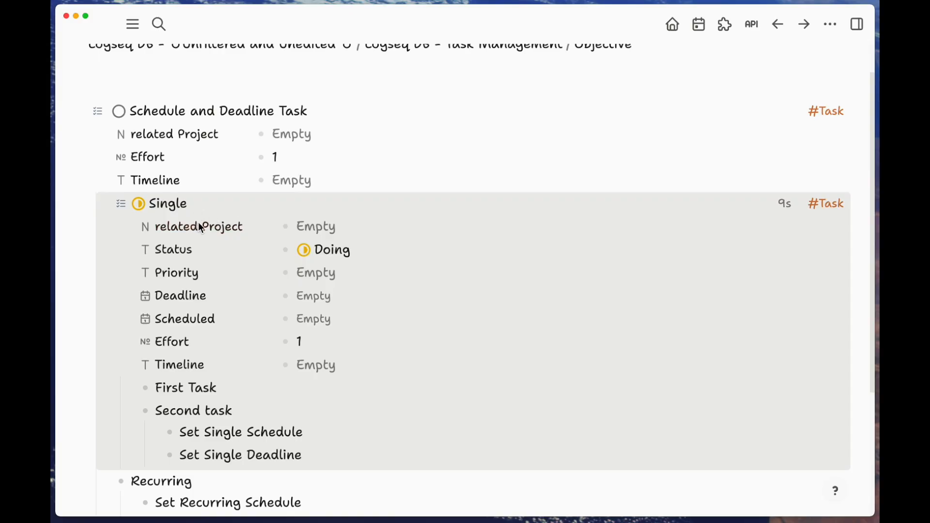
{"action": "key", "text": "Escape"}
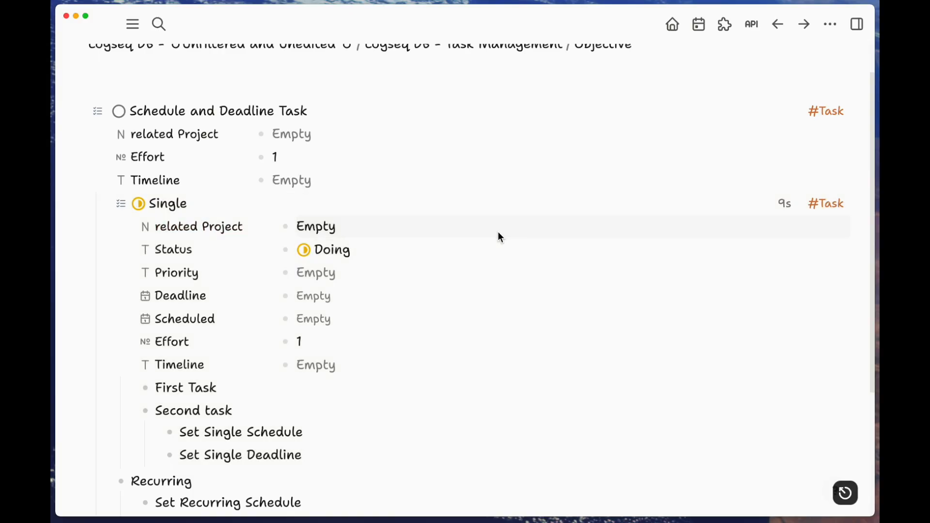
- Show the hidden properties of the parent "Schedule and Deadline Task" page, then hide all the extra properties again
{"action": "key", "text": "p"}
{"action": "key", "text": "a"}
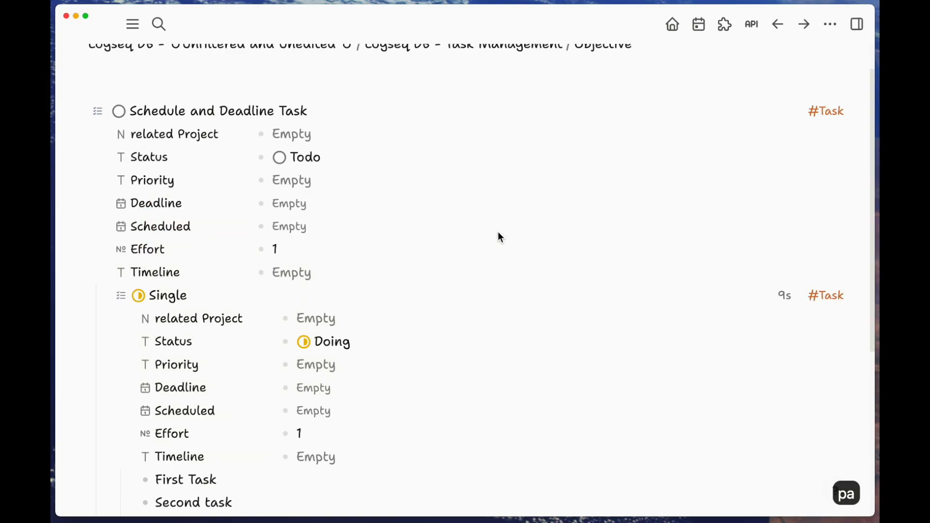
{"action": "key", "text": "p"}
{"action": "key", "text": "a"}
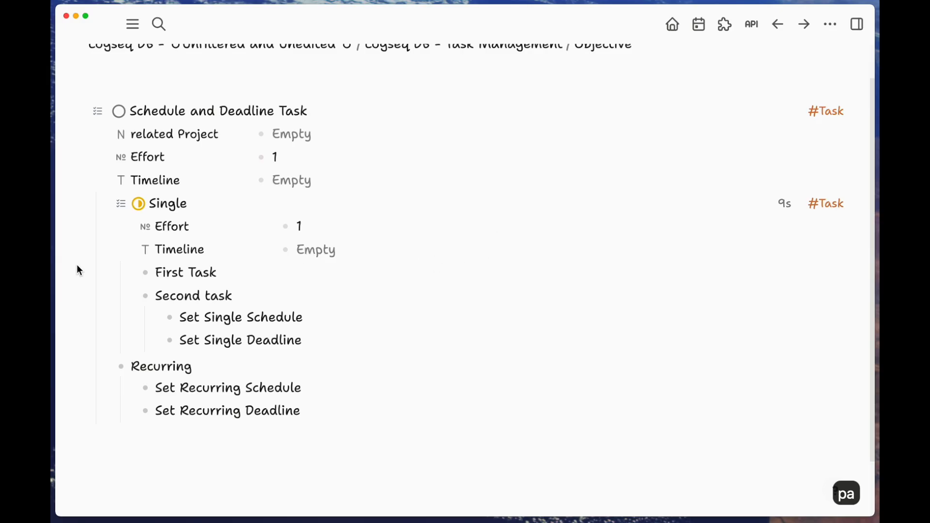
- Select the "Single" task block and toggle its hidden properties on and off again
{"action": "left_click", "coordinate": [228, 205]}
{"action": "key", "text": "Escape"}
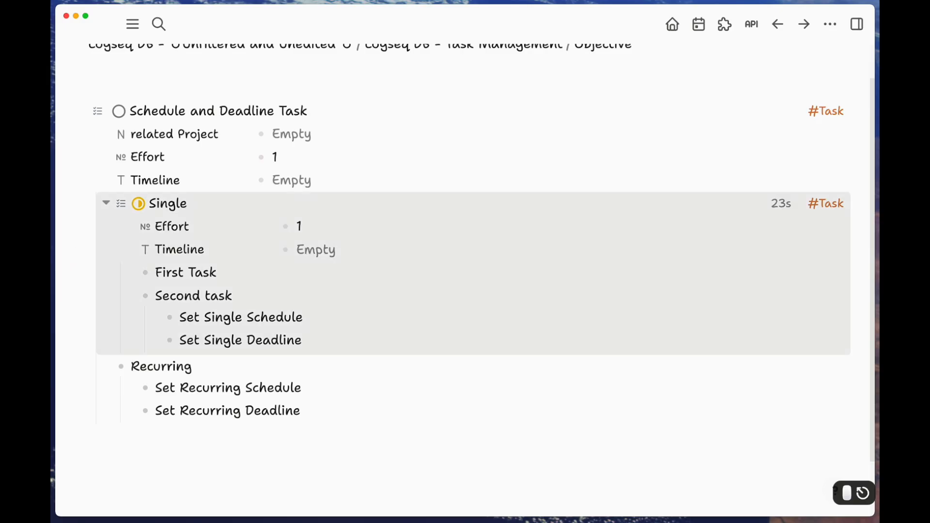
{"action": "key", "text": "p"}
{"action": "key", "text": "a"}
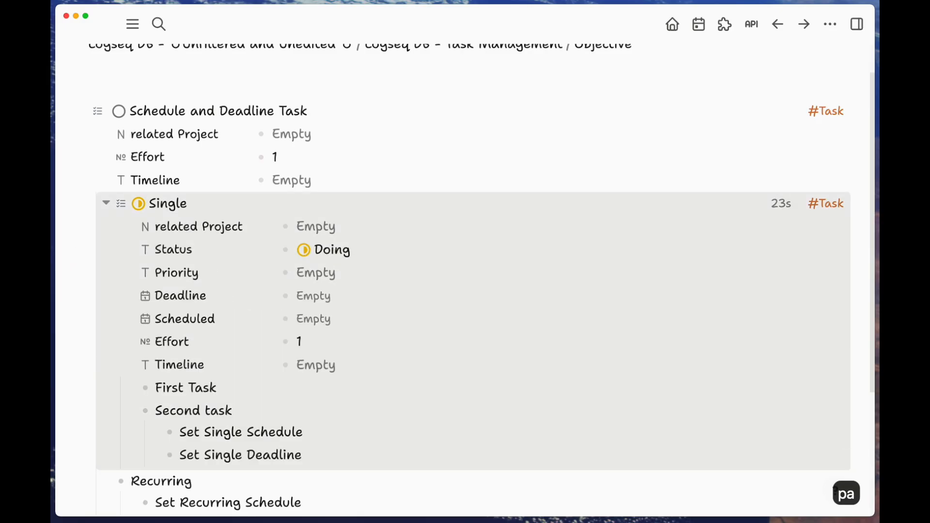
{"action": "key", "text": "p"}
{"action": "key", "text": "a"}
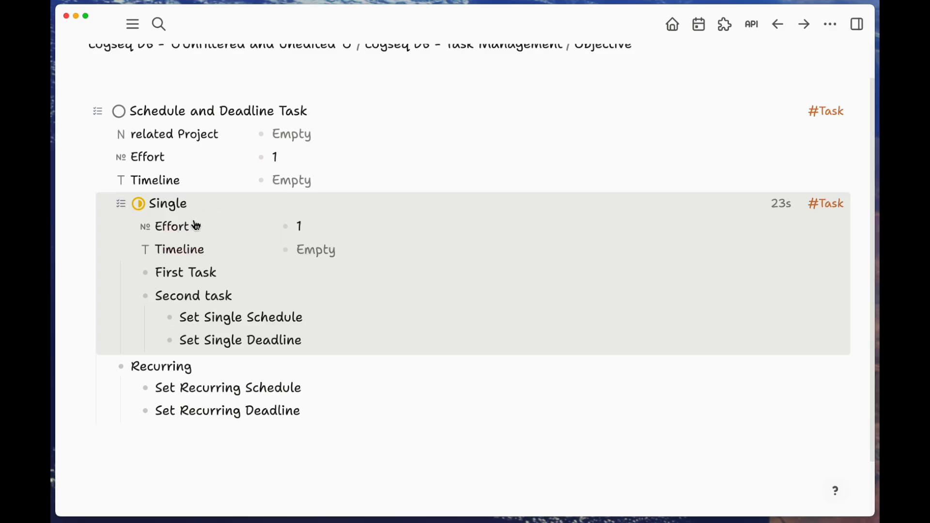
{"action": "mouse_move", "coordinate": [122, 207]}
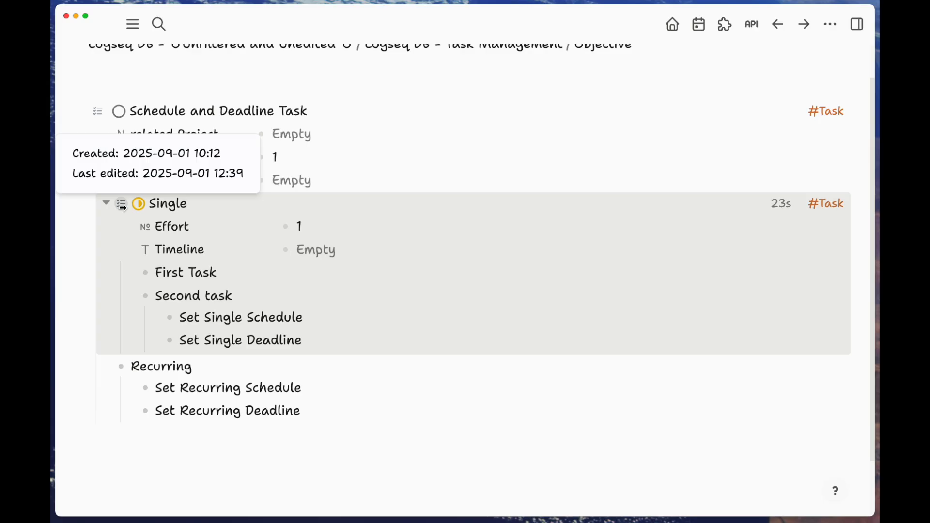
- Open the "Single" task in the sidebar, toggle its hidden properties on, and close the sidebar copy
{"action": "left_click", "coordinate": [122, 206], "text": "shift"}
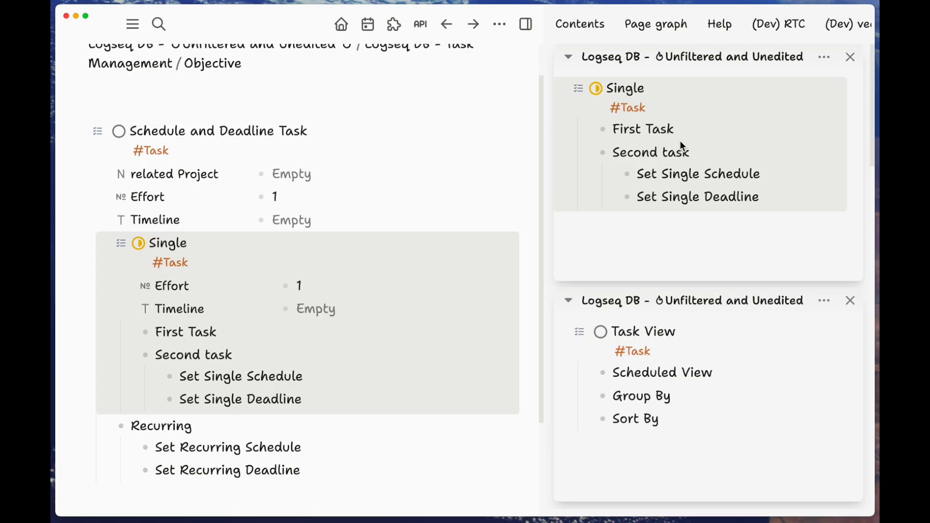
{"action": "key", "text": "p"}
{"action": "key", "text": "a"}
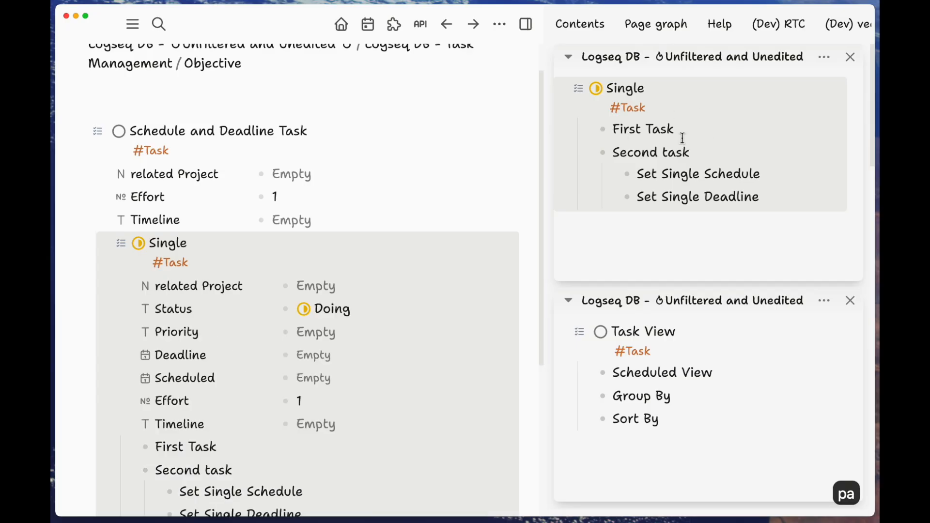
{"action": "left_click", "coordinate": [686, 126]}
{"action": "left_click", "coordinate": [665, 99]}
{"action": "left_click", "coordinate": [678, 131]}
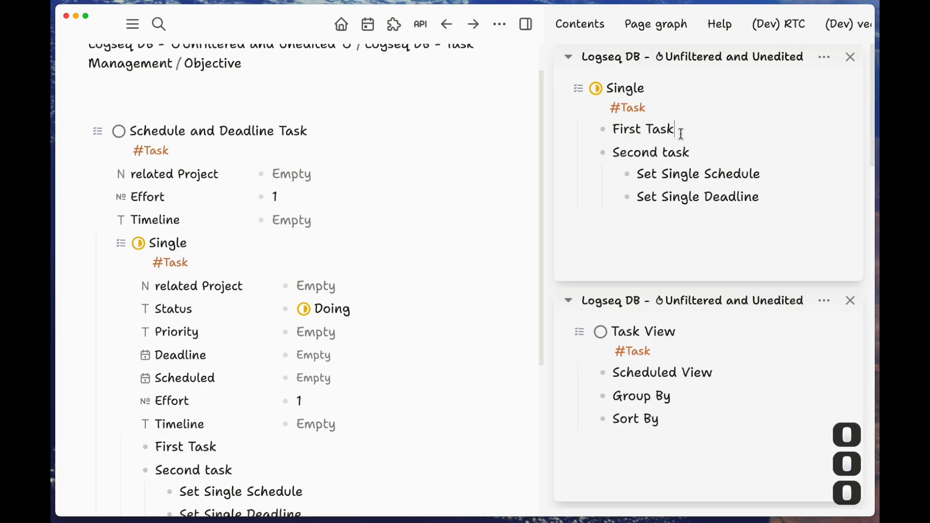
{"action": "left_click", "coordinate": [851, 58]}
- Reopen the "Single" task in the sidebar, toggle its hidden properties off, and close the sidebar copy again
{"action": "left_click", "coordinate": [203, 245]}
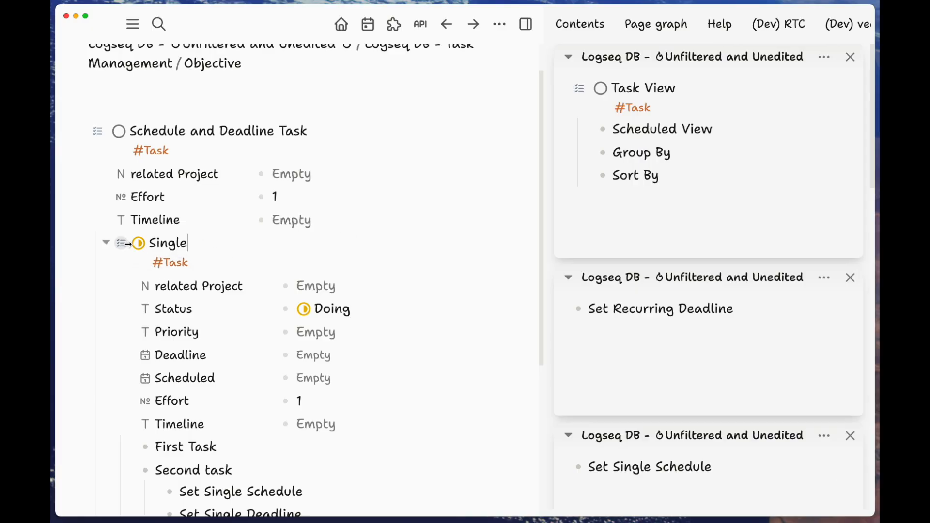
{"action": "left_click", "coordinate": [125, 243], "text": "shift"}
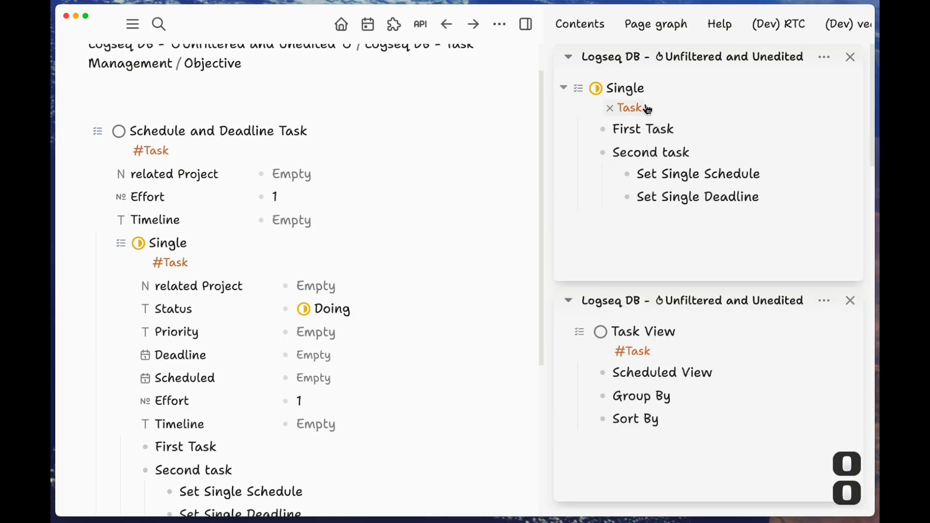
{"action": "key", "text": "Escape"}
{"action": "key", "text": "p"}
{"action": "key", "text": "a"}
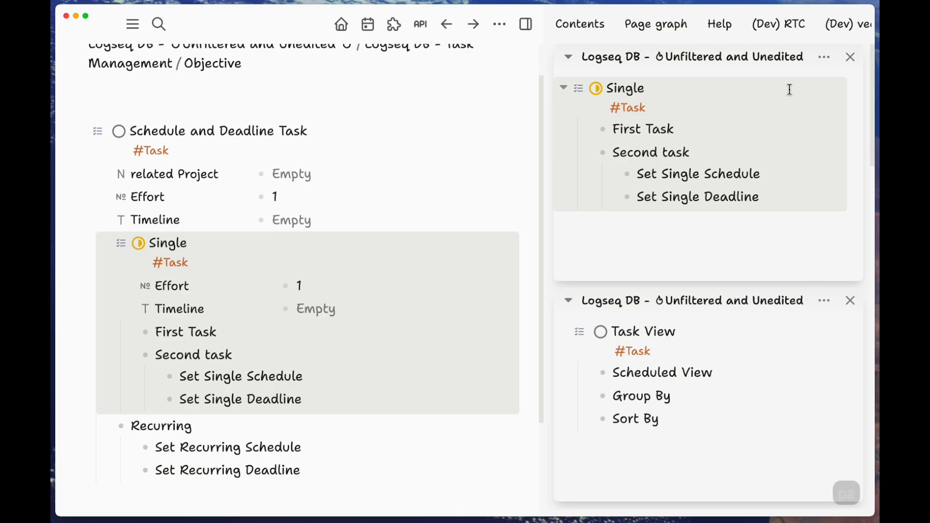
{"action": "left_click", "coordinate": [669, 93]}
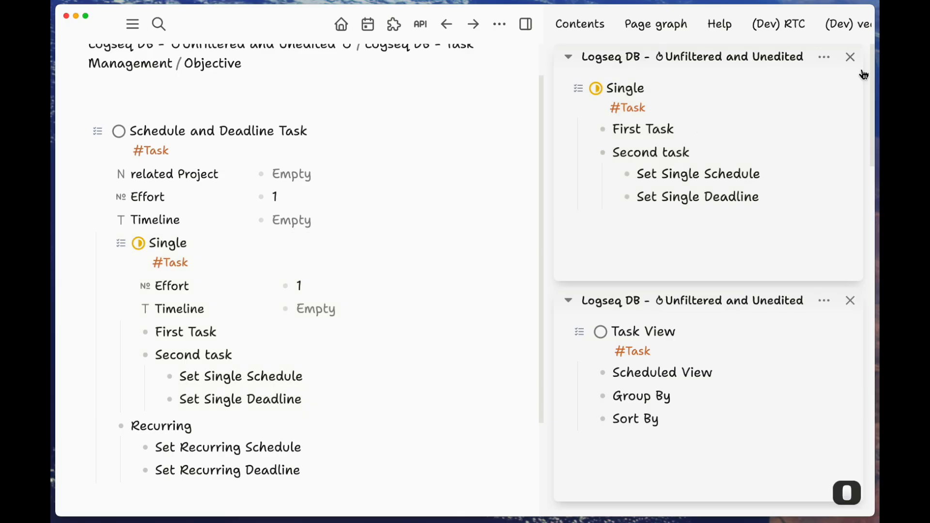
{"action": "left_click", "coordinate": [851, 57]}
{"action": "left_click", "coordinate": [224, 242]}
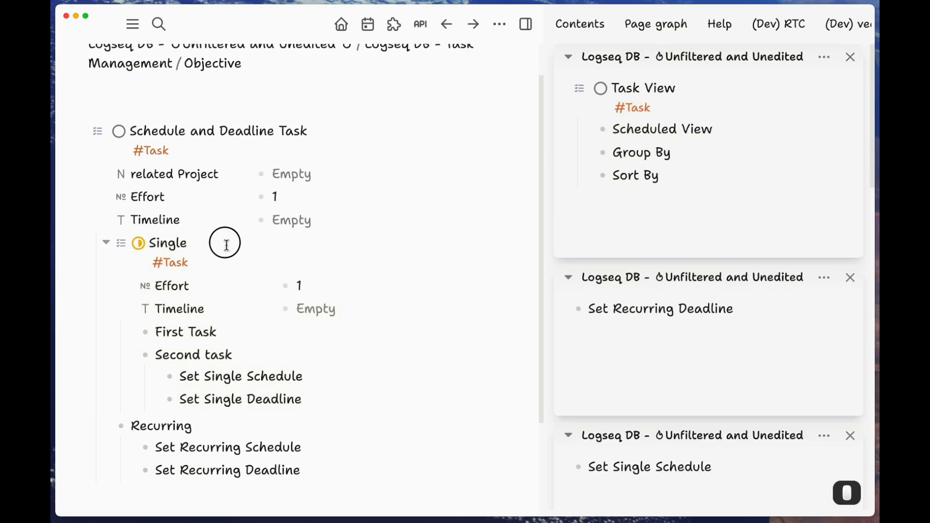
{"action": "type", "text": "pa"}
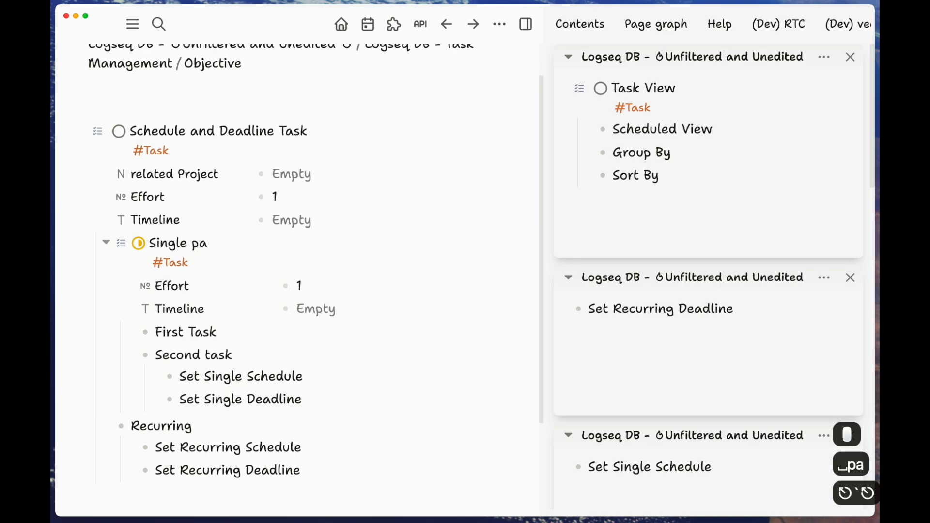
{"action": "key", "text": "BackSpace"}
{"action": "key", "text": "BackSpace"}
{"action": "key", "text": "BackSpace"}
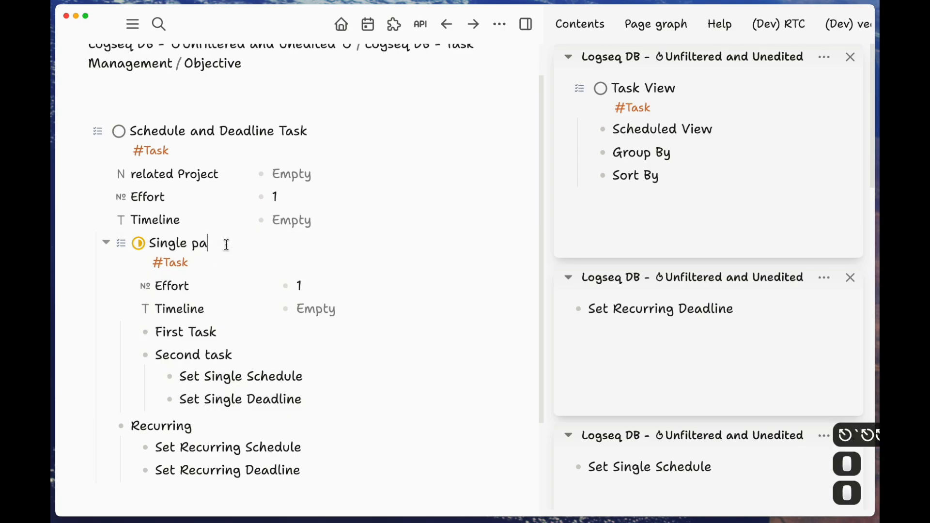
- Select the "Single" task block in the main page and reveal its hidden properties
{"action": "key", "text": "Escape"}
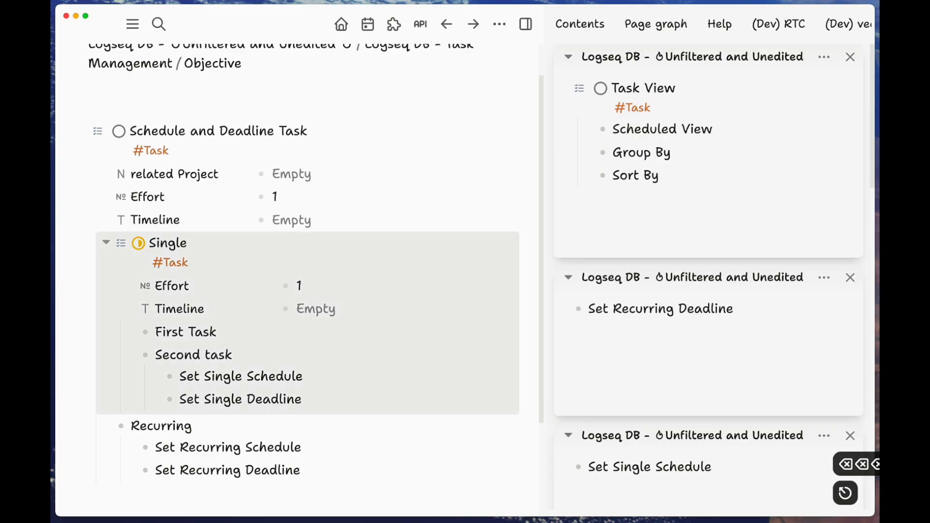
{"action": "key", "text": "p"}
{"action": "key", "text": "a"}
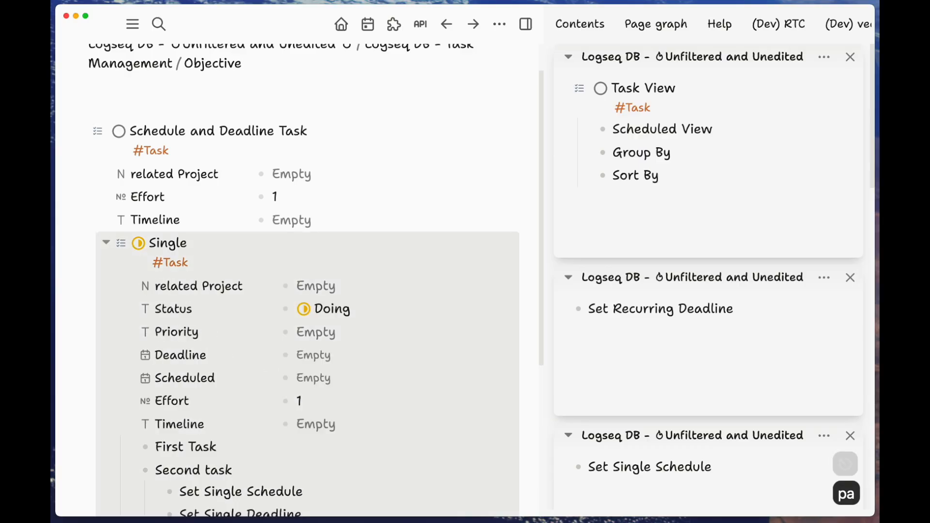
- Set the "Single" task's Deadline to September 1, 2025, look over the time and repeat options, and close the date picker
{"action": "scroll", "coordinate": [239, 252], "scroll_direction": "down", "scroll_amount": 1}
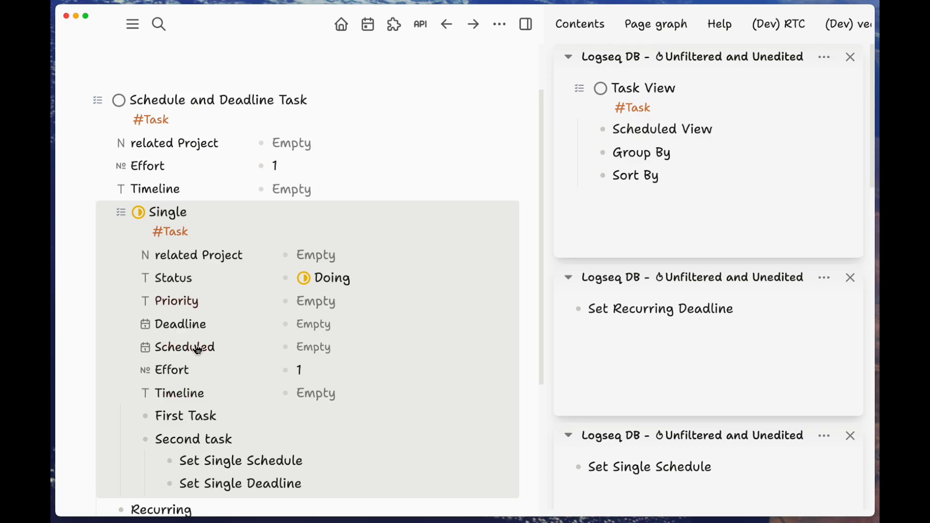
{"action": "scroll", "coordinate": [199, 332], "scroll_direction": "down", "scroll_amount": 2}
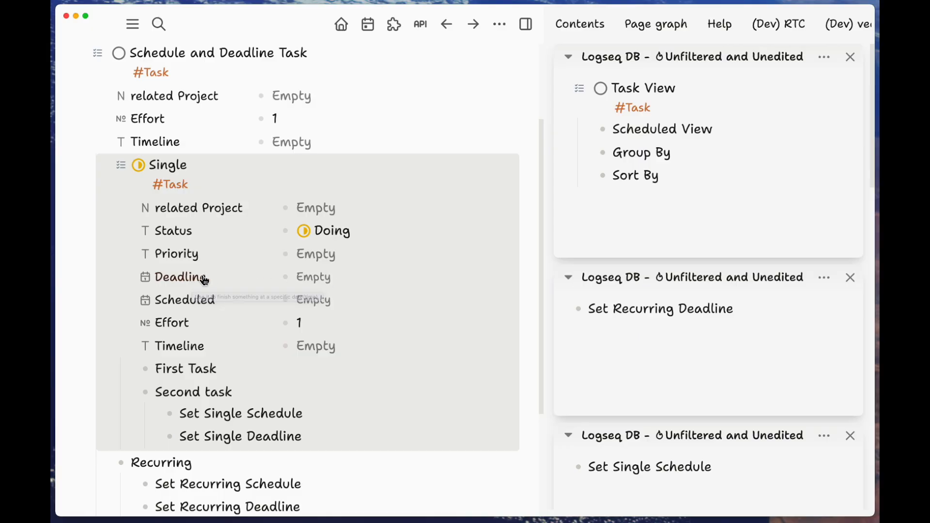
{"action": "left_click", "coordinate": [329, 281]}
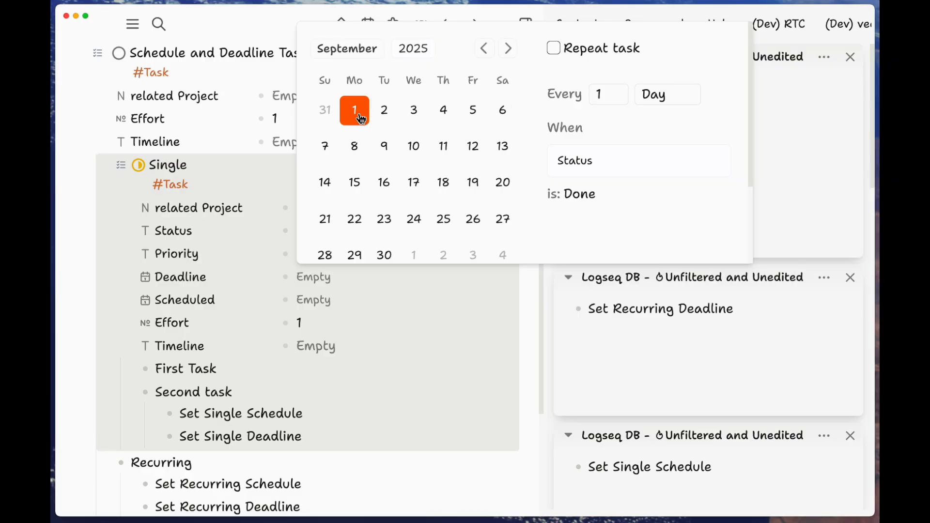
{"action": "left_click", "coordinate": [361, 118]}
{"action": "scroll", "coordinate": [384, 143], "scroll_direction": "down", "scroll_amount": 2}
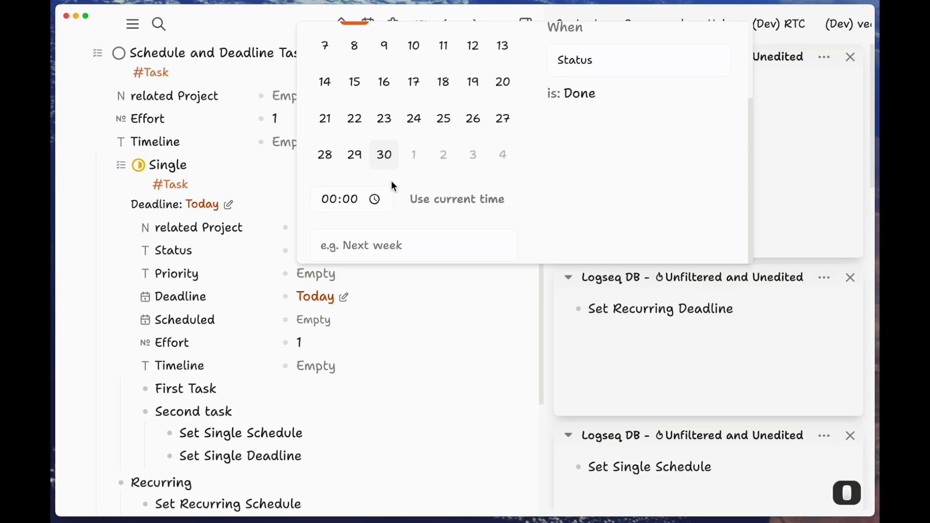
{"action": "scroll", "coordinate": [386, 203], "scroll_direction": "up", "scroll_amount": 2}
{"action": "scroll", "coordinate": [386, 201], "scroll_direction": "down", "scroll_amount": 2}
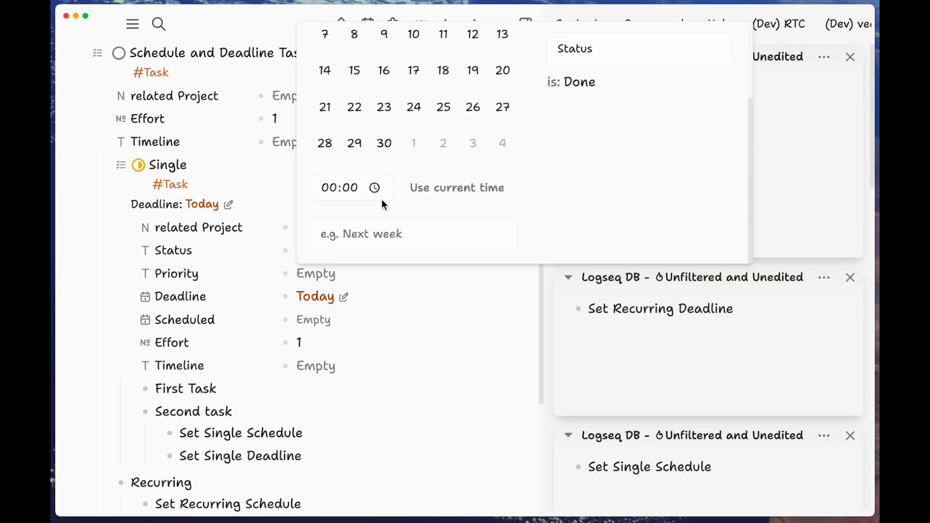
{"action": "scroll", "coordinate": [385, 198], "scroll_direction": "up", "scroll_amount": 2}
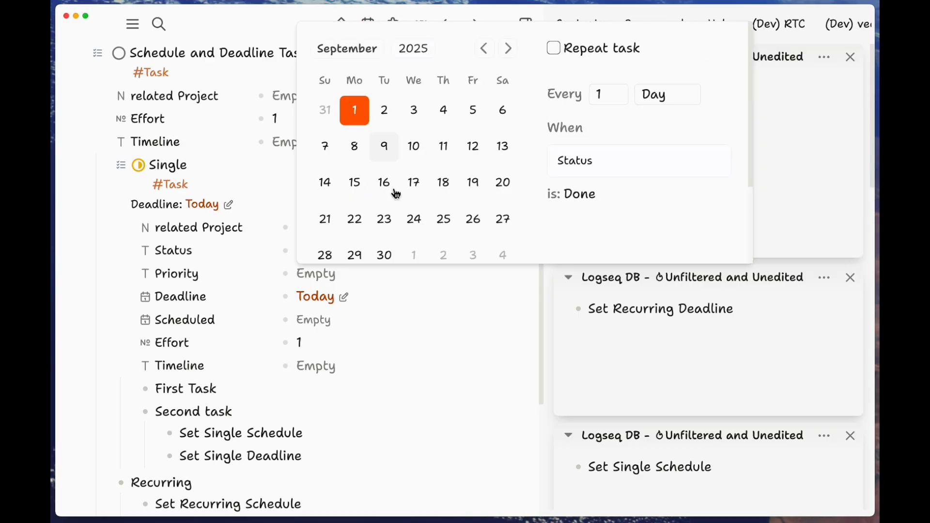
{"action": "left_click", "coordinate": [507, 315]}
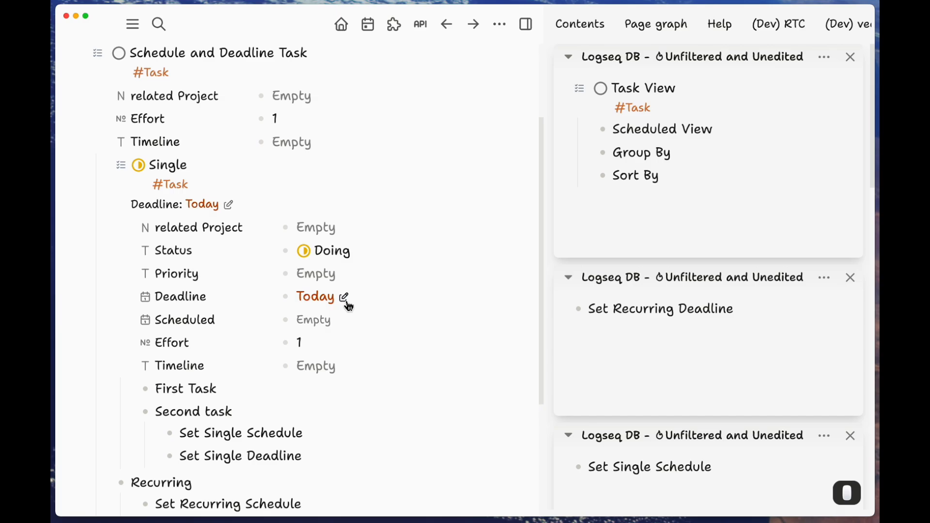
- Reopen the "Single" task's Deadline and set it with the natural-language date "tomorrow"
{"action": "left_click", "coordinate": [345, 302]}
{"action": "scroll", "coordinate": [430, 267], "scroll_direction": "down", "scroll_amount": 2}
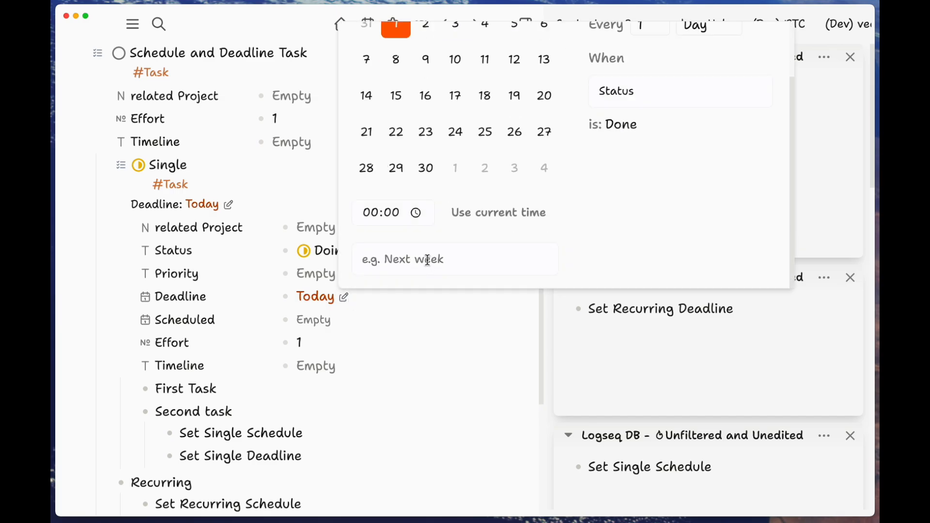
{"action": "left_click", "coordinate": [428, 260]}
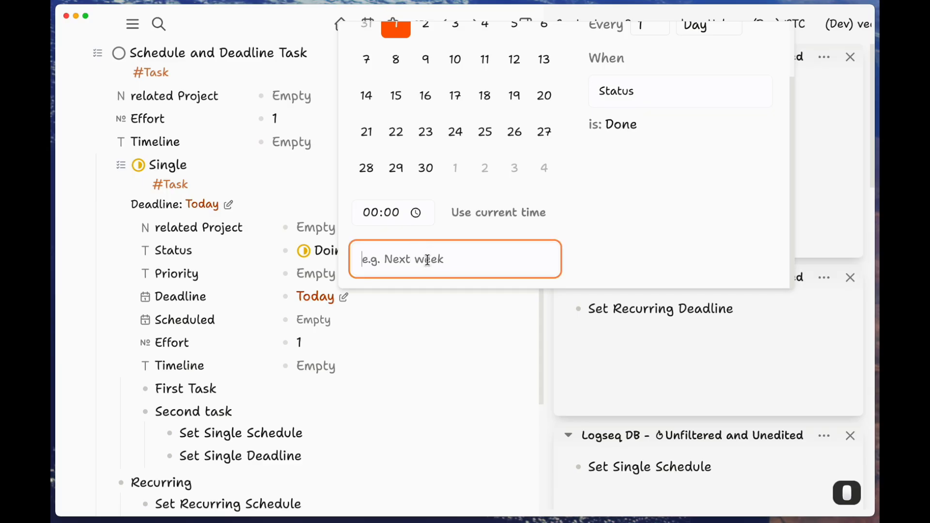
{"action": "type", "text": "tomorrow"}
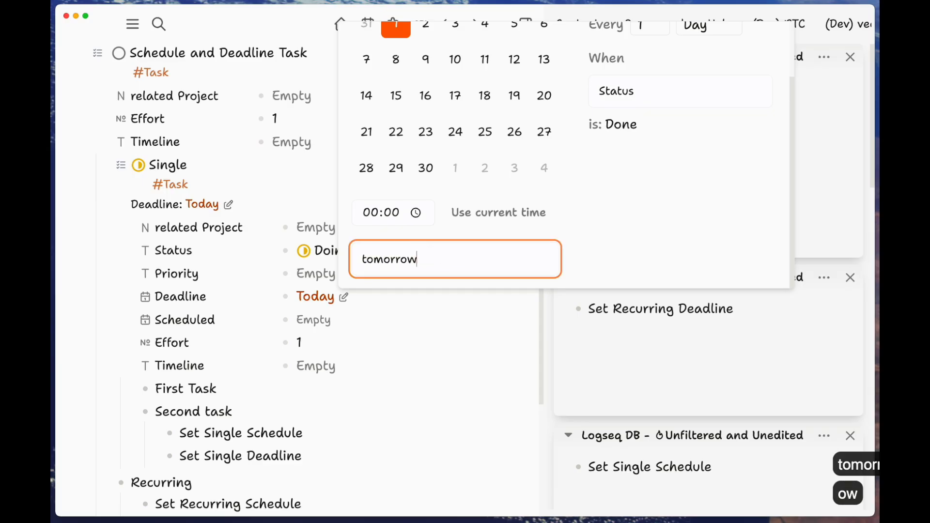
{"action": "key", "text": "Return"}
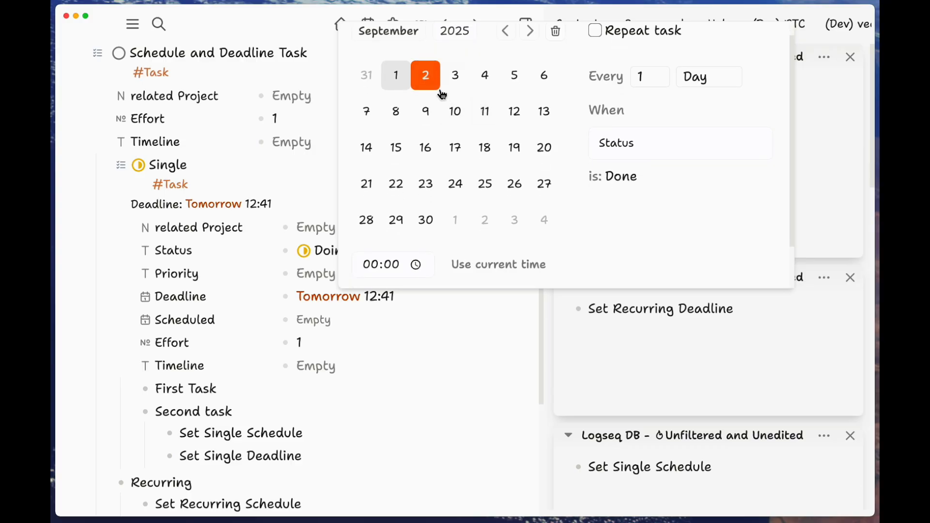
- Replace the natural-language deadline with "next week", apply it and close the date picker
{"action": "scroll", "coordinate": [450, 111], "scroll_direction": "down", "scroll_amount": 1}
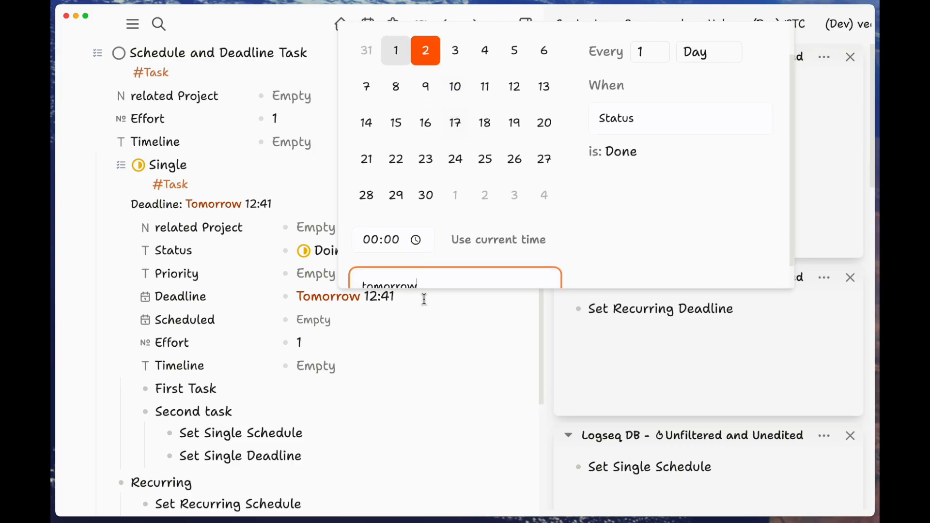
{"action": "double_click", "coordinate": [393, 285]}
{"action": "type", "text": "next week"}
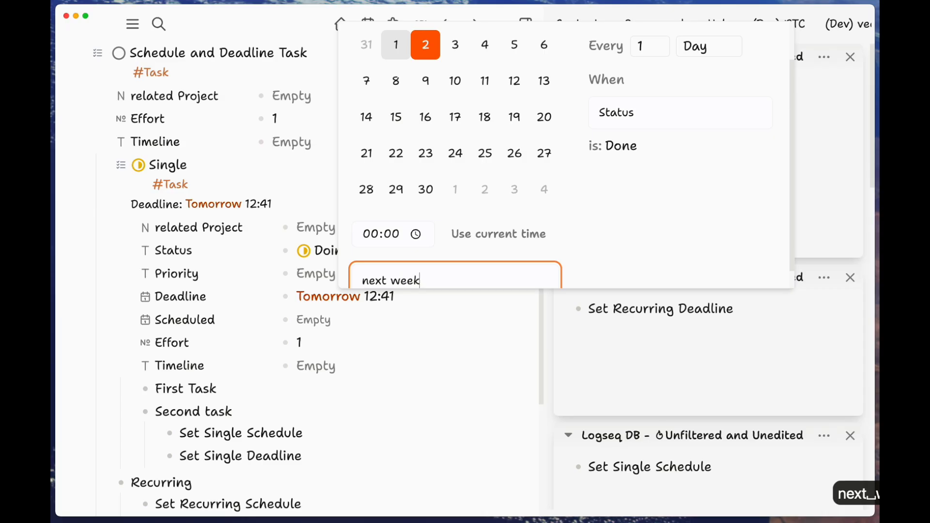
{"action": "key", "text": "Return"}
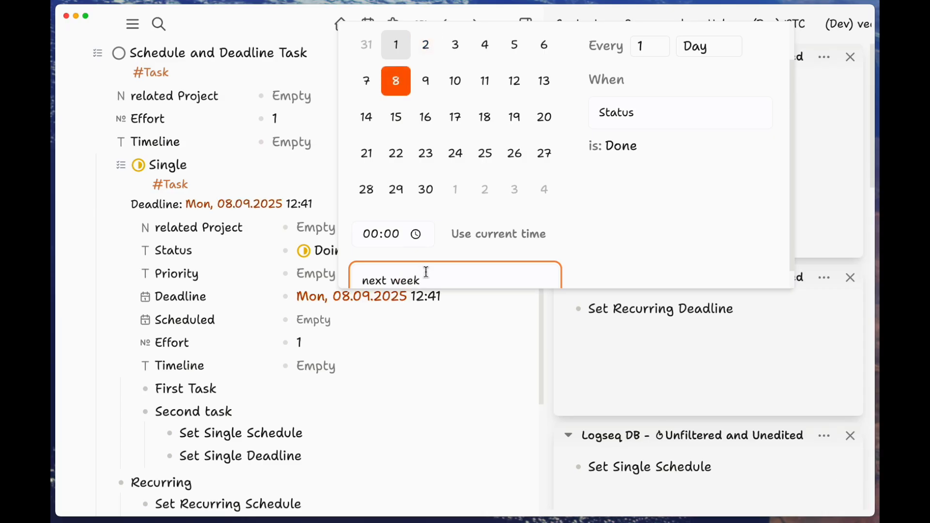
{"action": "key", "text": "Return"}
{"action": "key", "text": "Escape"}
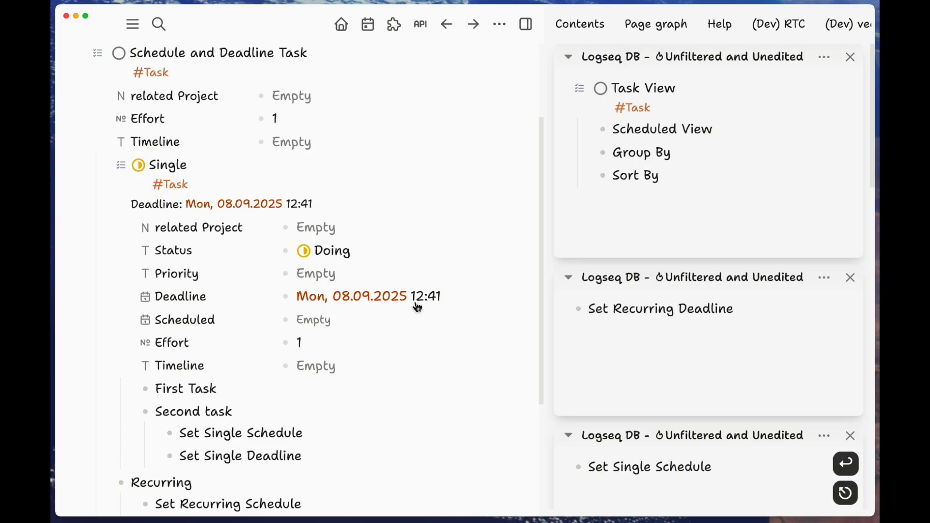
- Reopen the "Single" task's Deadline, change its hour to 11, and apply the current time instead
{"action": "left_click", "coordinate": [455, 297]}
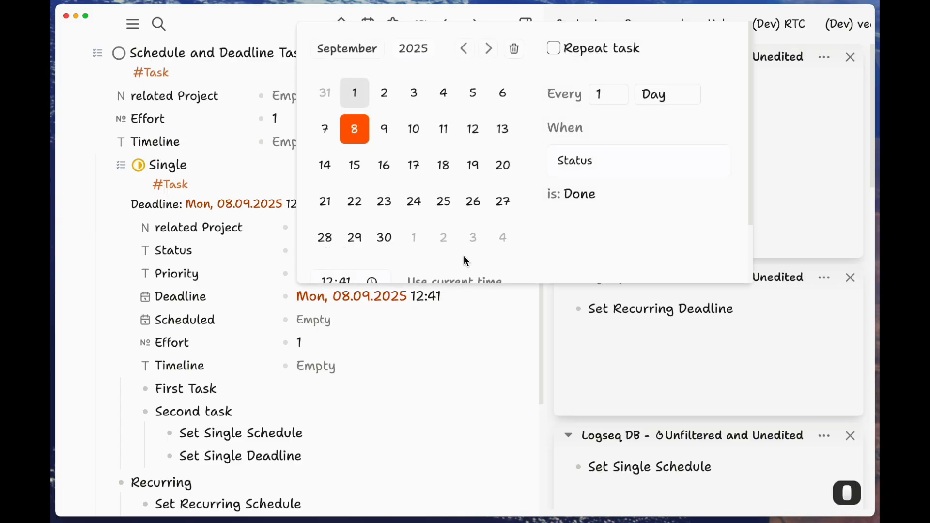
{"action": "left_click", "coordinate": [328, 209]}
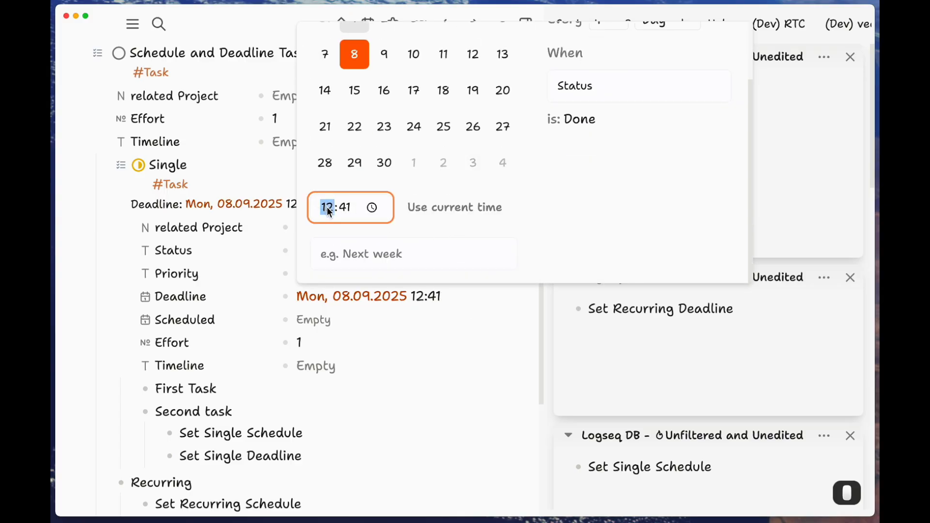
{"action": "type", "text": "1"}
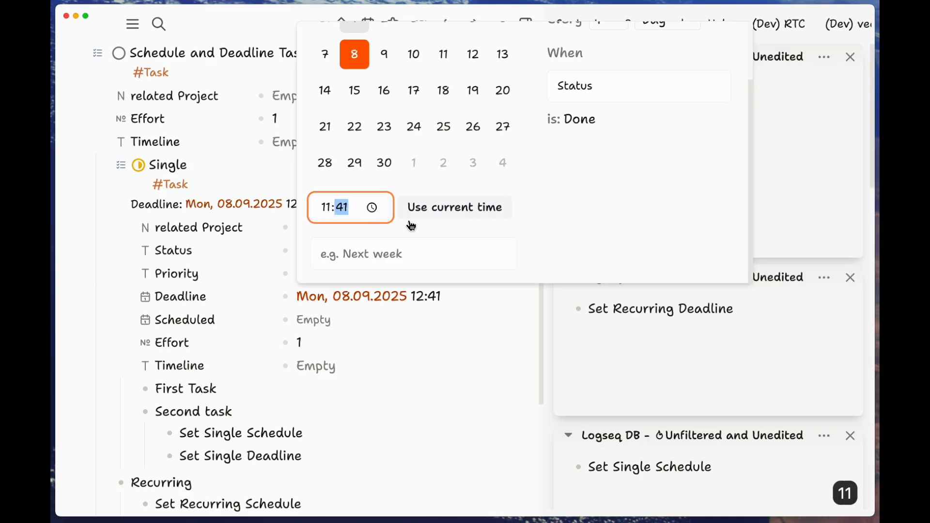
{"action": "left_click", "coordinate": [428, 212]}
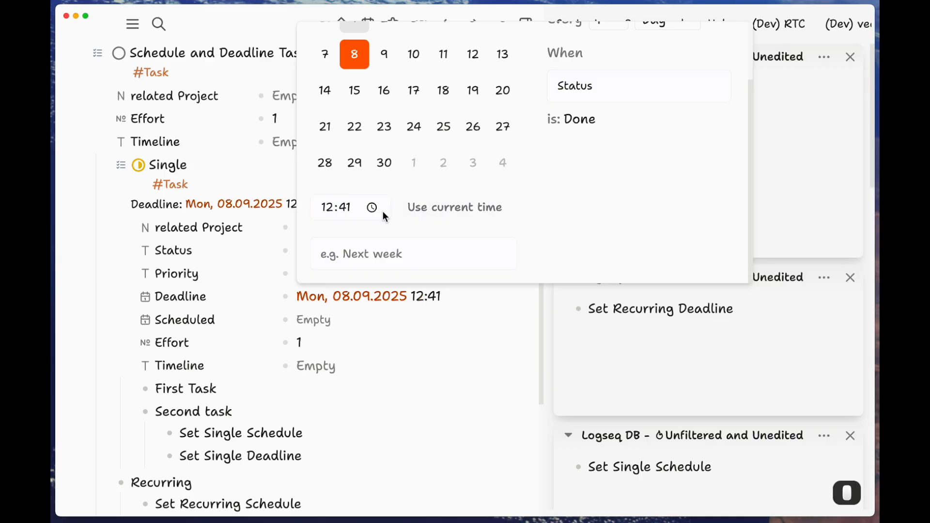
- Clear the hour and minutes from the "Single" task's Deadline, keeping only the date, and close the date picker
{"action": "scroll", "coordinate": [393, 215], "scroll_direction": "up", "scroll_amount": 1}
{"action": "scroll", "coordinate": [400, 187], "scroll_direction": "up", "scroll_amount": 1}
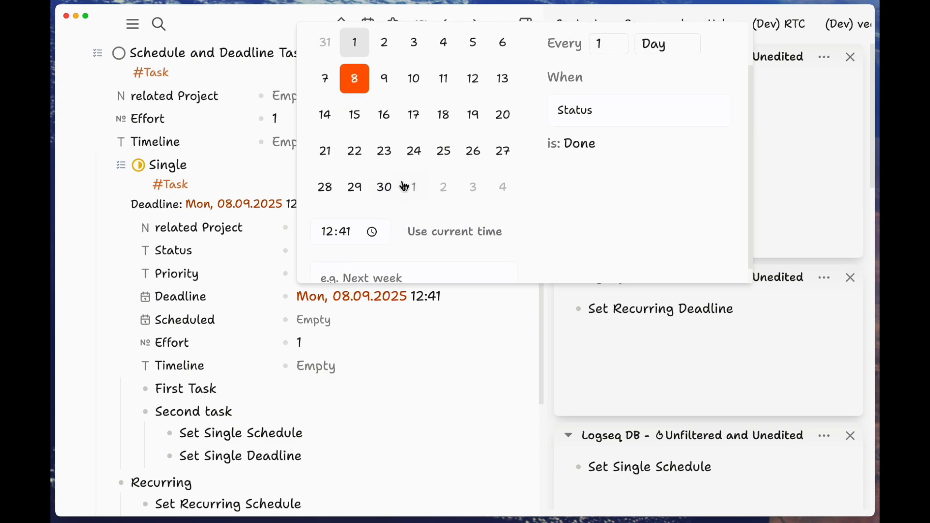
{"action": "scroll", "coordinate": [366, 153], "scroll_direction": "down", "scroll_amount": 2}
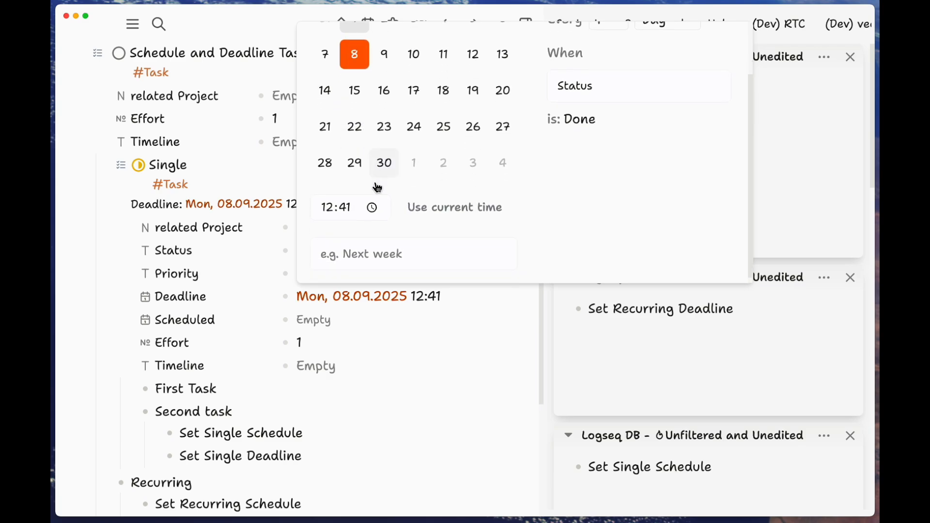
{"action": "left_click", "coordinate": [345, 208]}
{"action": "key", "text": "BackSpace"}
{"action": "key", "text": "BackSpace"}
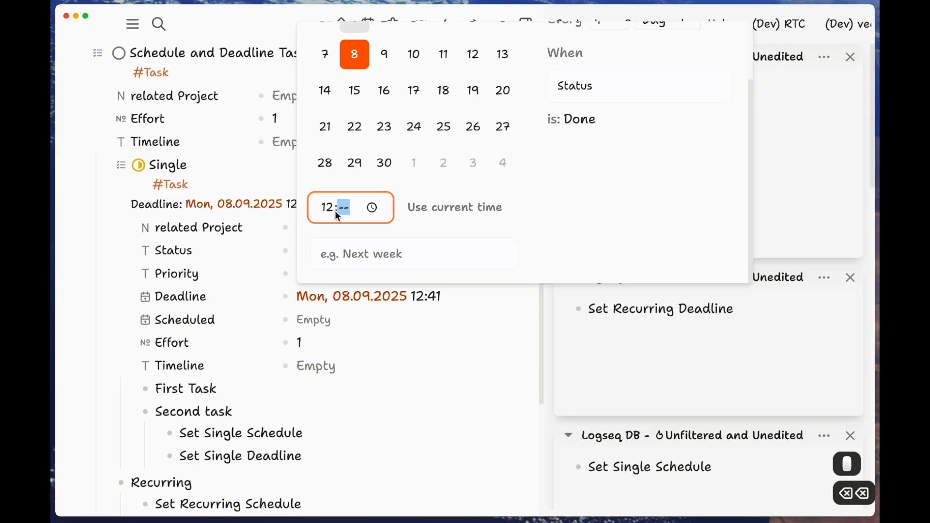
{"action": "left_click", "coordinate": [329, 207]}
{"action": "key", "text": "BackSpace"}
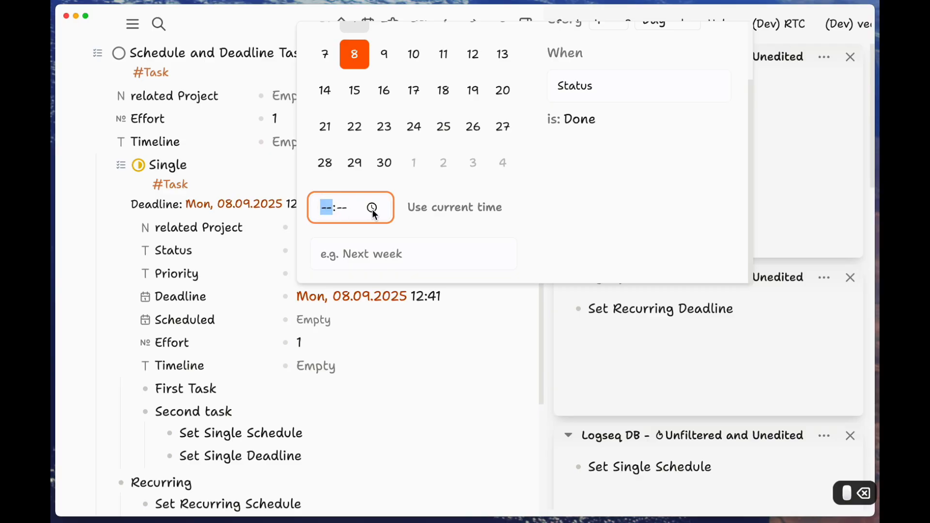
{"action": "left_click", "coordinate": [466, 246]}
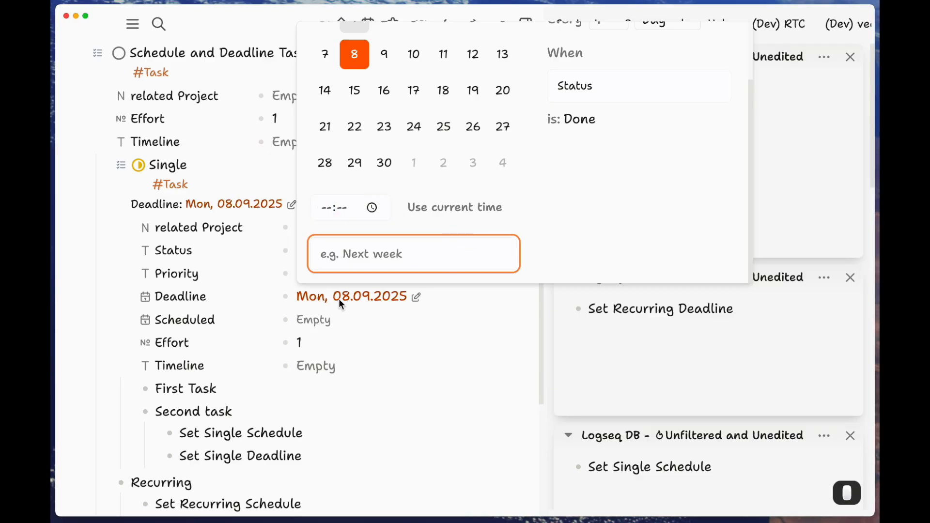
{"action": "scroll", "coordinate": [393, 251], "scroll_direction": "up", "scroll_amount": 1}
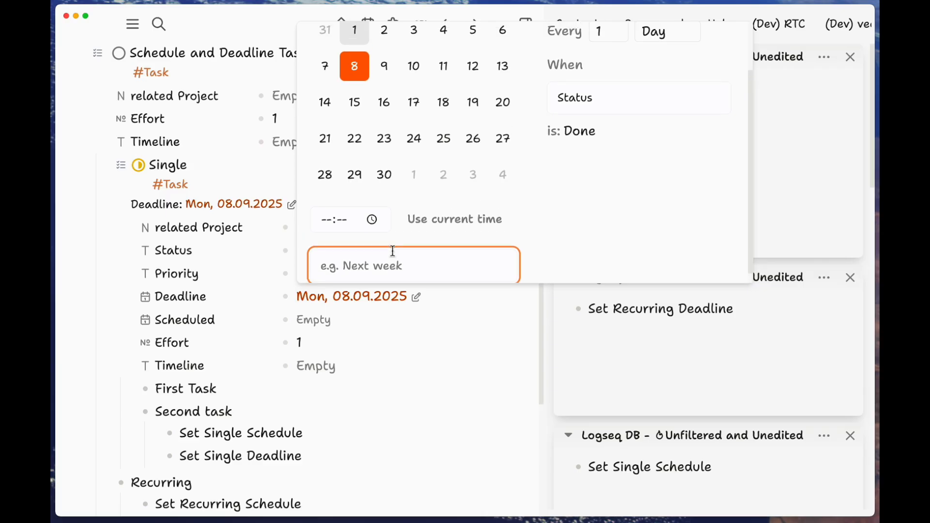
{"action": "scroll", "coordinate": [407, 240], "scroll_direction": "up", "scroll_amount": 3}
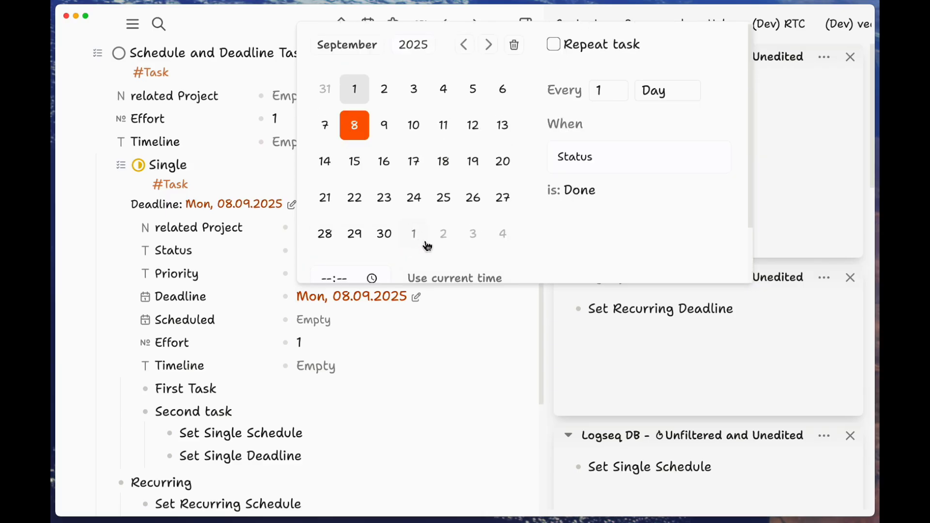
{"action": "left_click", "coordinate": [430, 390]}
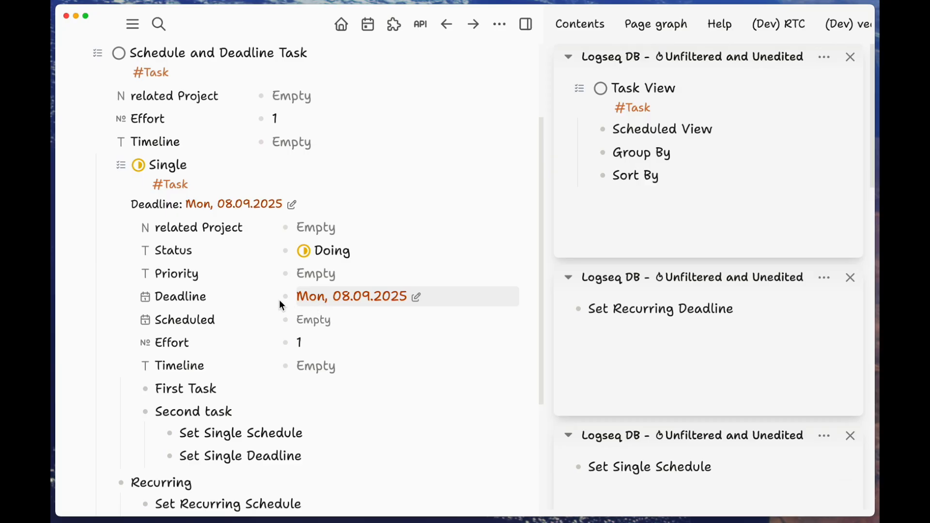
- Set the "Single" task's Scheduled date to September 8, 2025 and close the date picker
{"action": "left_click", "coordinate": [323, 321]}
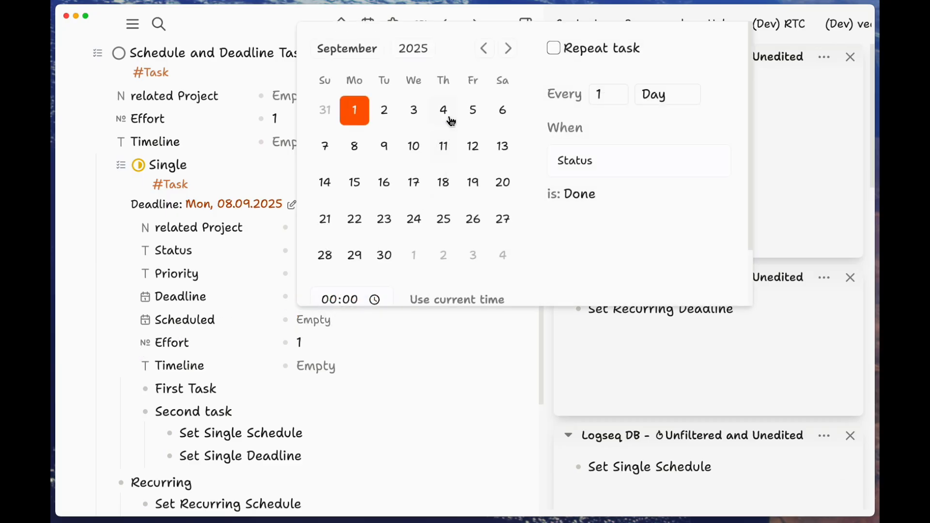
{"action": "left_click", "coordinate": [359, 149]}
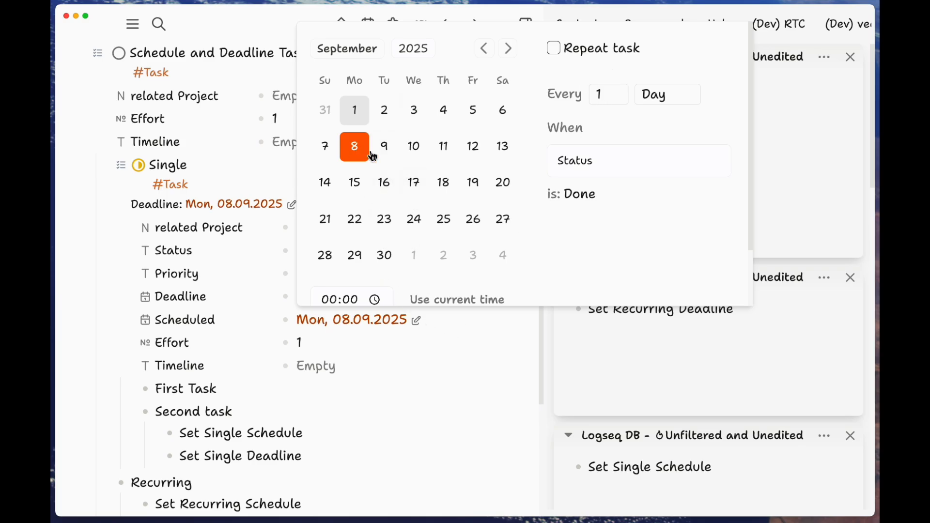
{"action": "scroll", "coordinate": [402, 249], "scroll_direction": "down", "scroll_amount": 1}
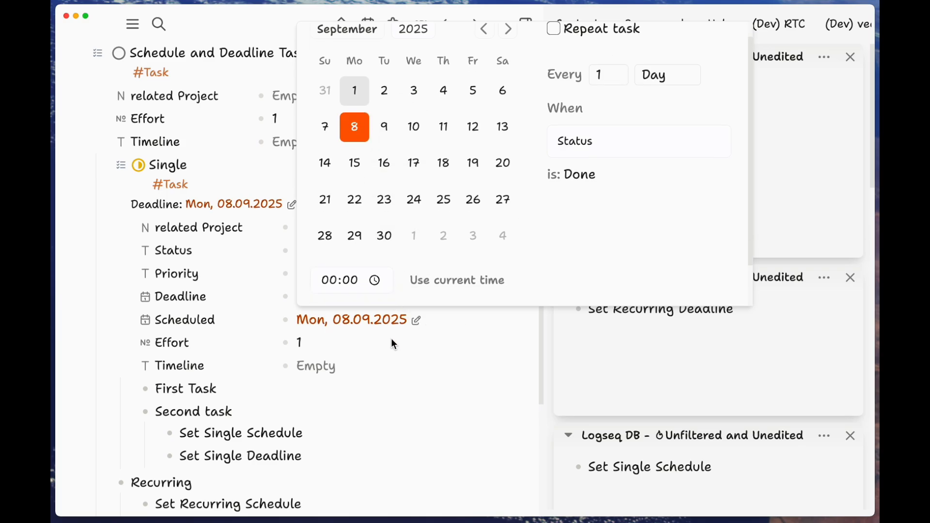
{"action": "left_click", "coordinate": [391, 338]}
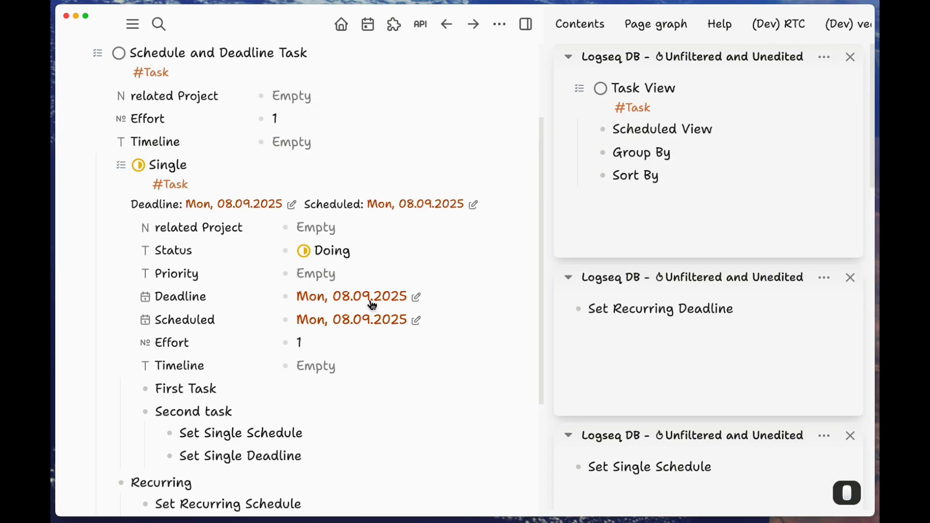
- Set the "Single" task's Deadline to September 1, 2025 and its Priority to Urgent
{"action": "left_click", "coordinate": [416, 298]}
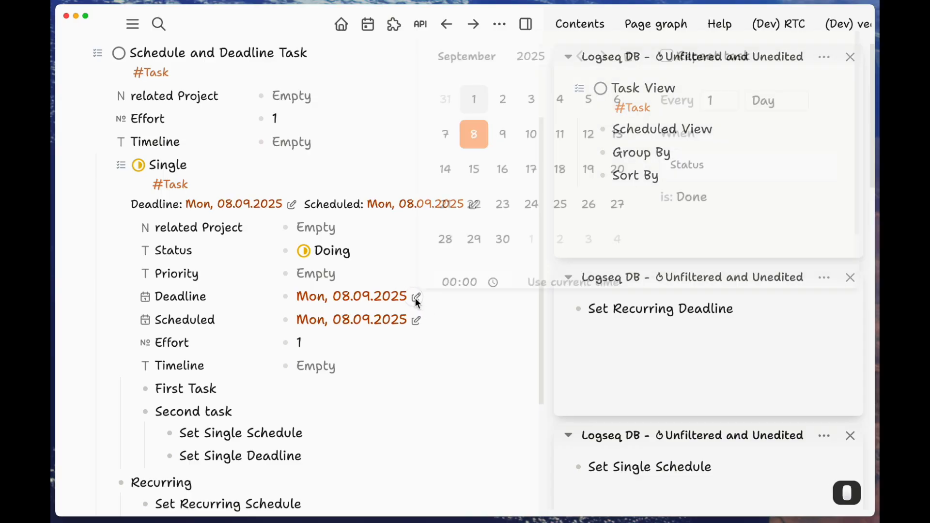
{"action": "left_click", "coordinate": [467, 91]}
{"action": "left_click", "coordinate": [457, 326]}
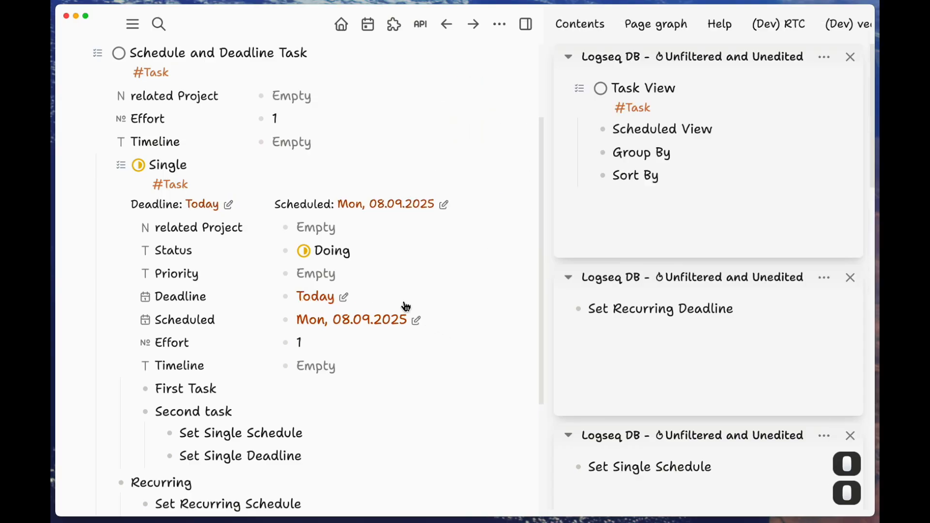
{"action": "left_click", "coordinate": [320, 282]}
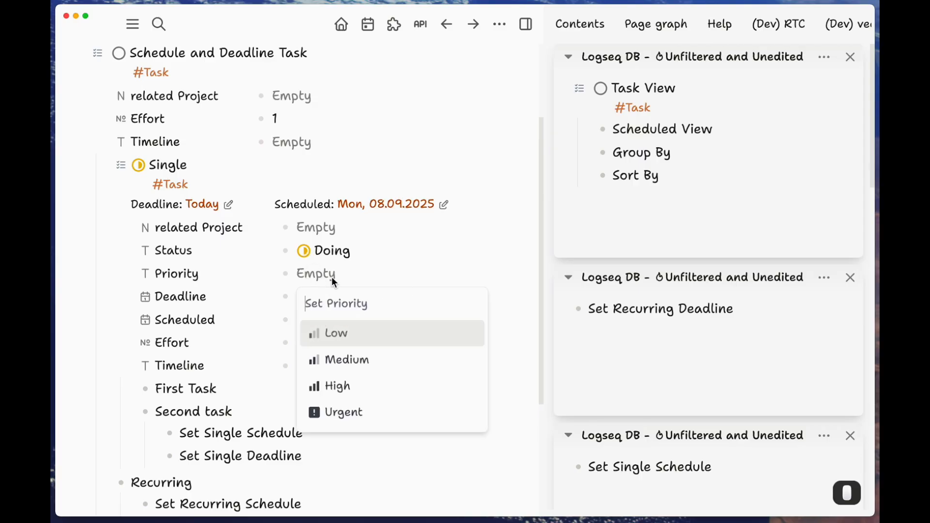
{"action": "left_click", "coordinate": [331, 409]}
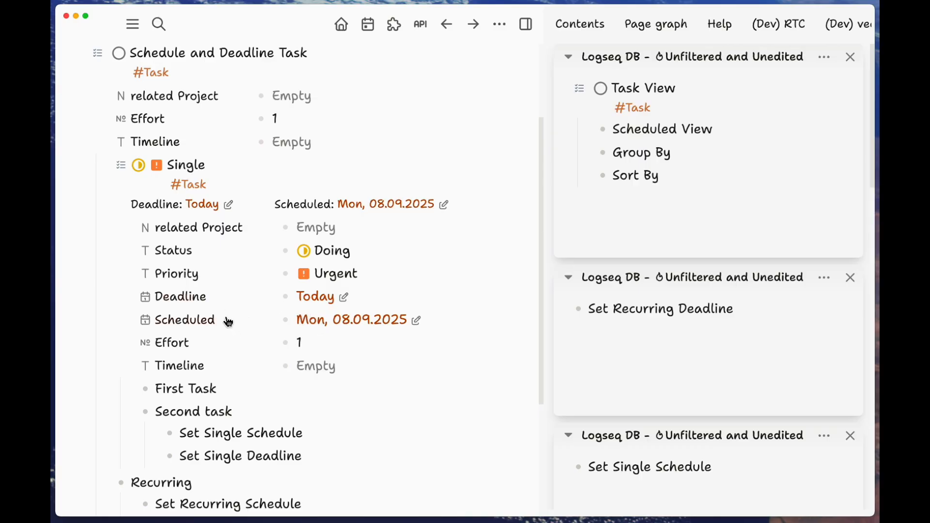
- Go to the home journal page and expand the "Scheduled and Deadline" section under the September 1, 2025 entry
{"action": "scroll", "coordinate": [245, 225], "scroll_direction": "up", "scroll_amount": 3}
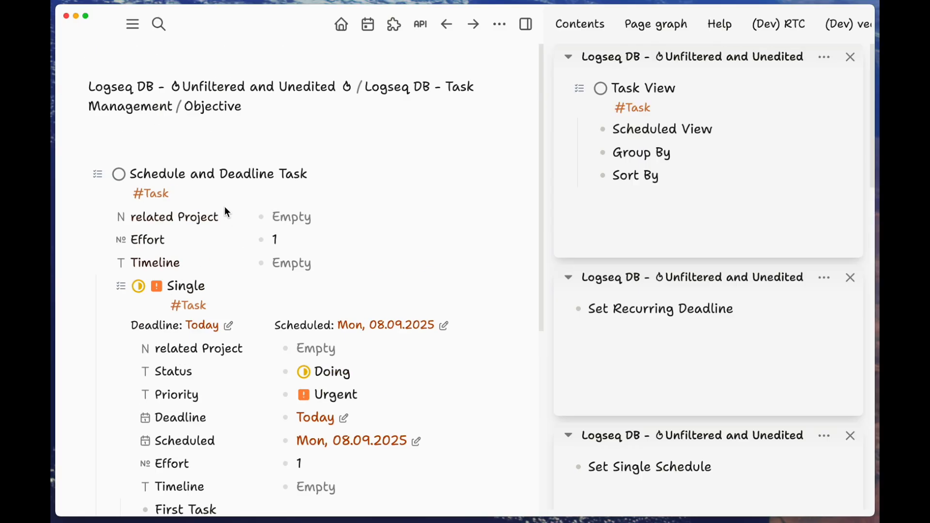
{"action": "key", "text": "Escape"}
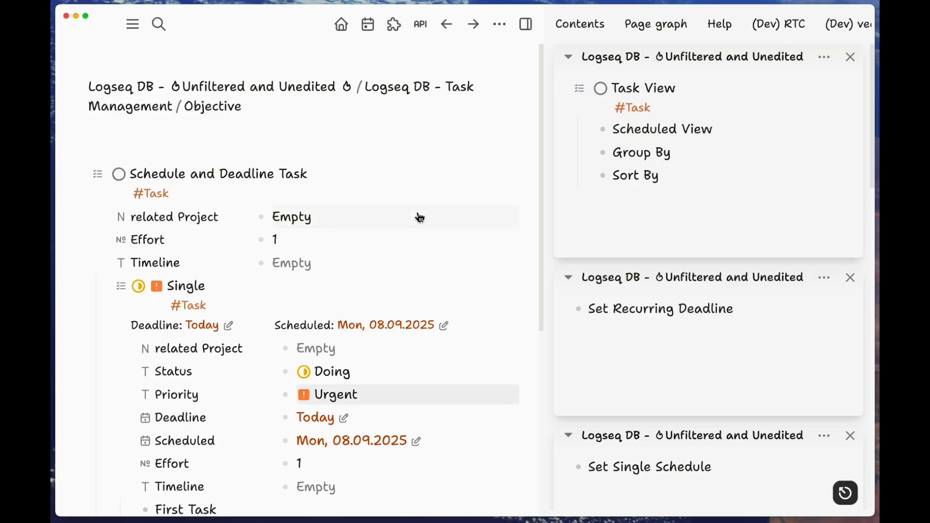
{"action": "key", "text": "g"}
{"action": "key", "text": "h"}
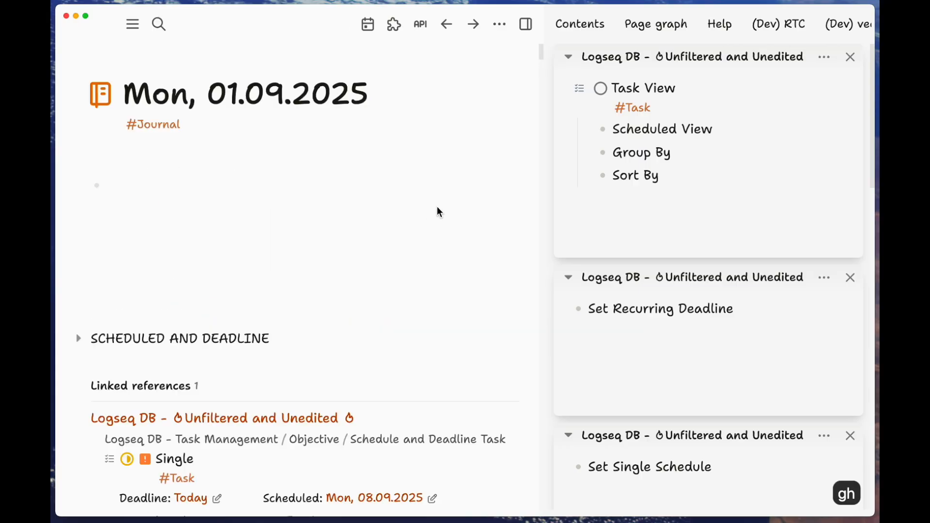
{"action": "left_click", "coordinate": [78, 338]}
- Examine the "Single" task and its properties in the journal's "Scheduled and Deadline" section
{"action": "scroll", "coordinate": [237, 264], "scroll_direction": "down", "scroll_amount": 3}
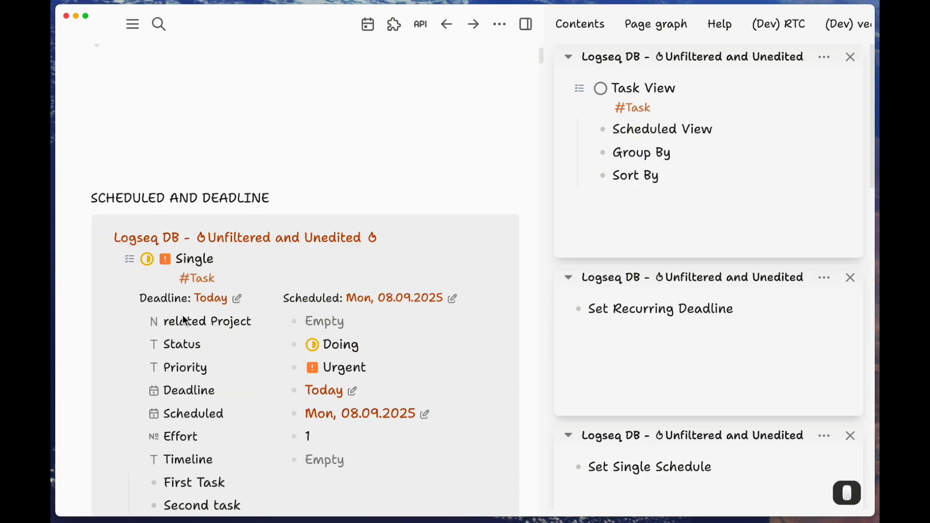
{"action": "scroll", "coordinate": [228, 261], "scroll_direction": "up", "scroll_amount": 3}
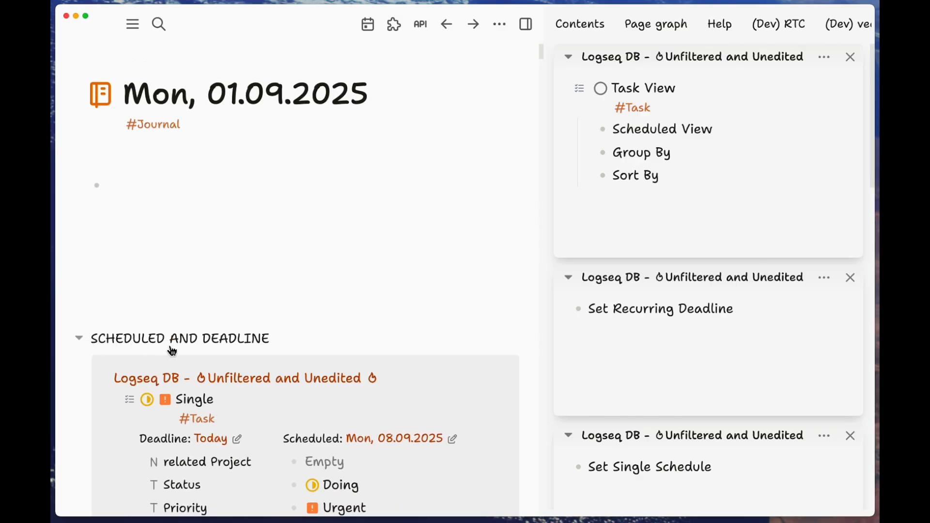
{"action": "scroll", "coordinate": [239, 347], "scroll_direction": "down", "scroll_amount": 1}
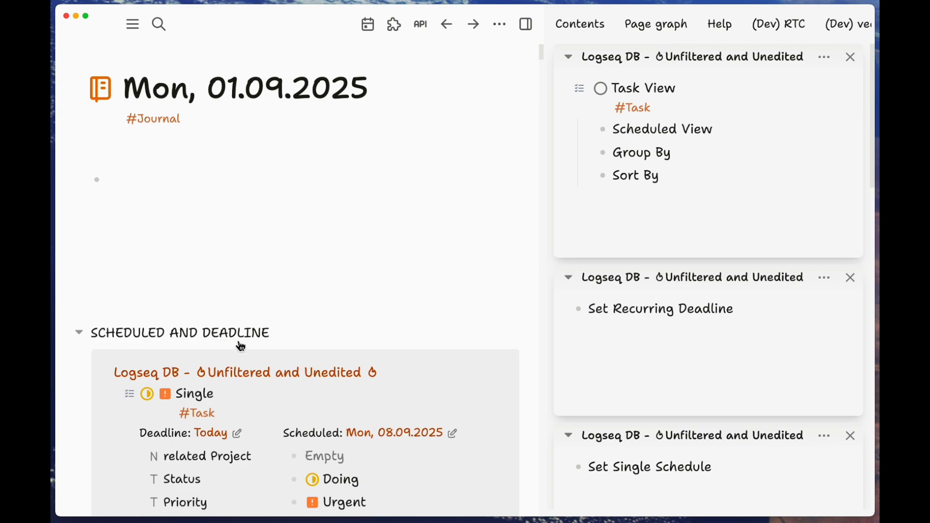
{"action": "scroll", "coordinate": [240, 346], "scroll_direction": "down", "scroll_amount": 2}
{"action": "scroll", "coordinate": [229, 322], "scroll_direction": "down", "scroll_amount": 2}
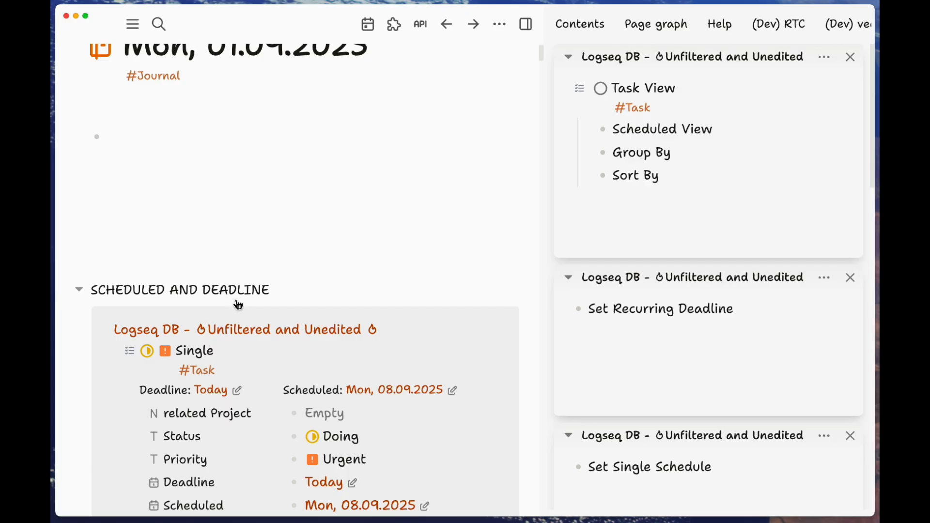
{"action": "scroll", "coordinate": [262, 297], "scroll_direction": "down", "scroll_amount": 1}
{"action": "scroll", "coordinate": [269, 295], "scroll_direction": "down", "scroll_amount": 5}
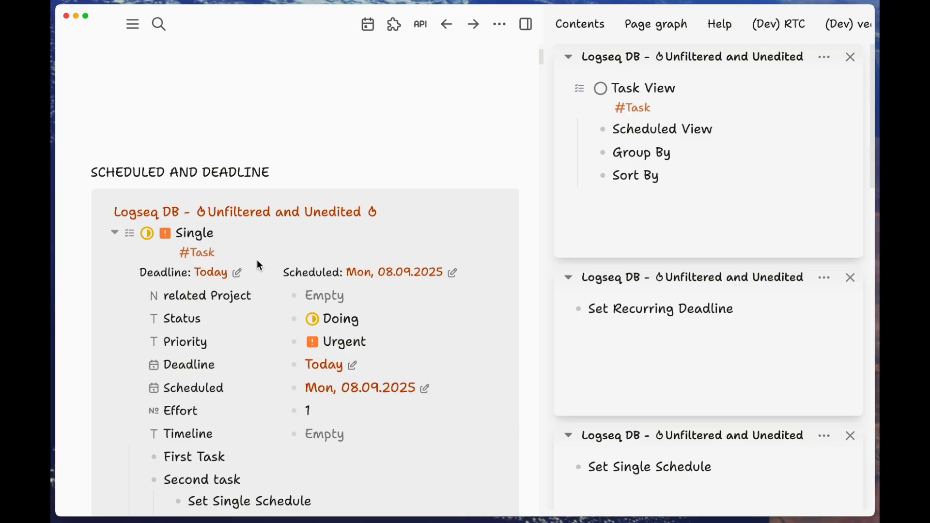
{"action": "scroll", "coordinate": [279, 262], "scroll_direction": "down", "scroll_amount": 2}
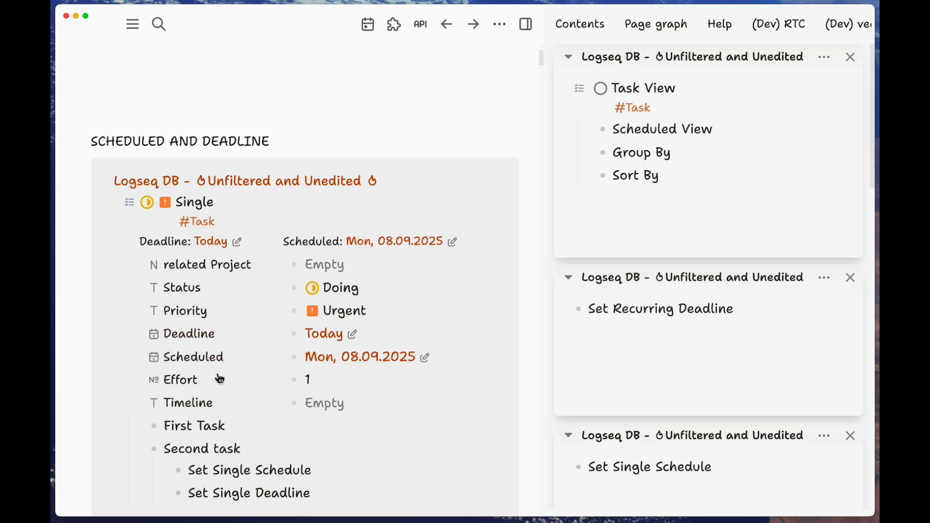
- Set the "Single" task's Status to Done from the journal's "Scheduled and Deadline" section
{"action": "left_click", "coordinate": [312, 289]}
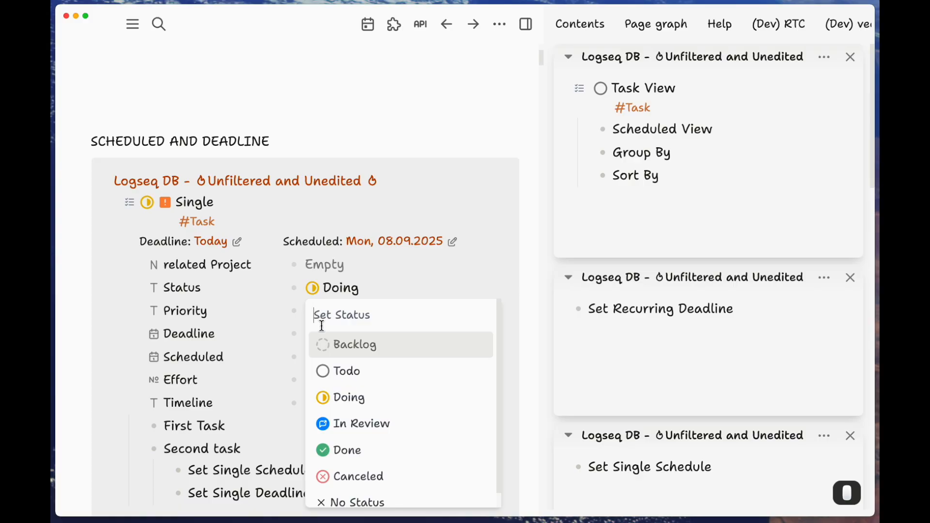
{"action": "left_click", "coordinate": [341, 450]}
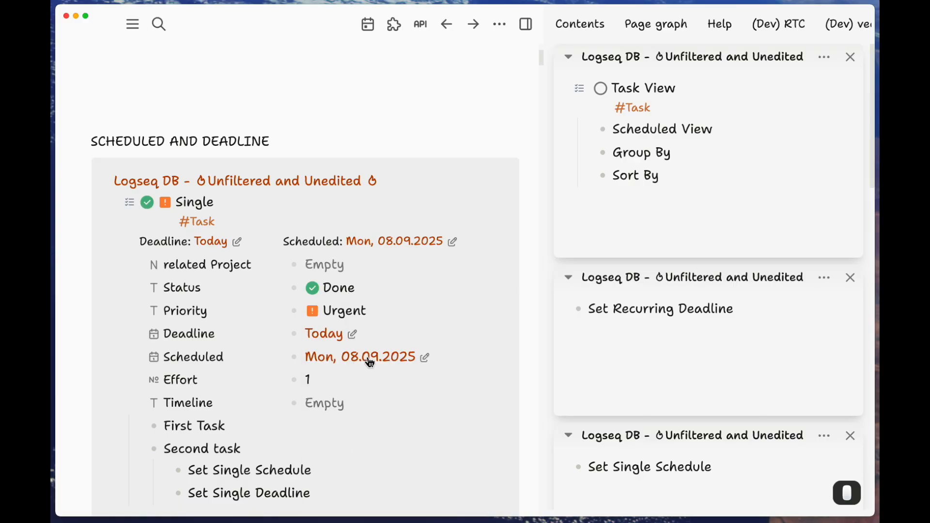
{"action": "scroll", "coordinate": [369, 358], "scroll_direction": "up", "scroll_amount": 3}
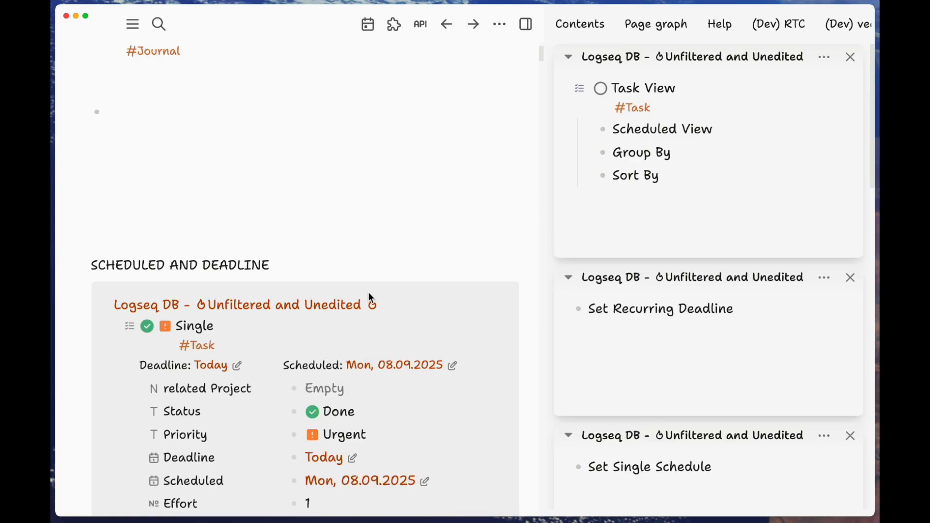
{"action": "scroll", "coordinate": [368, 285], "scroll_direction": "up", "scroll_amount": 2}
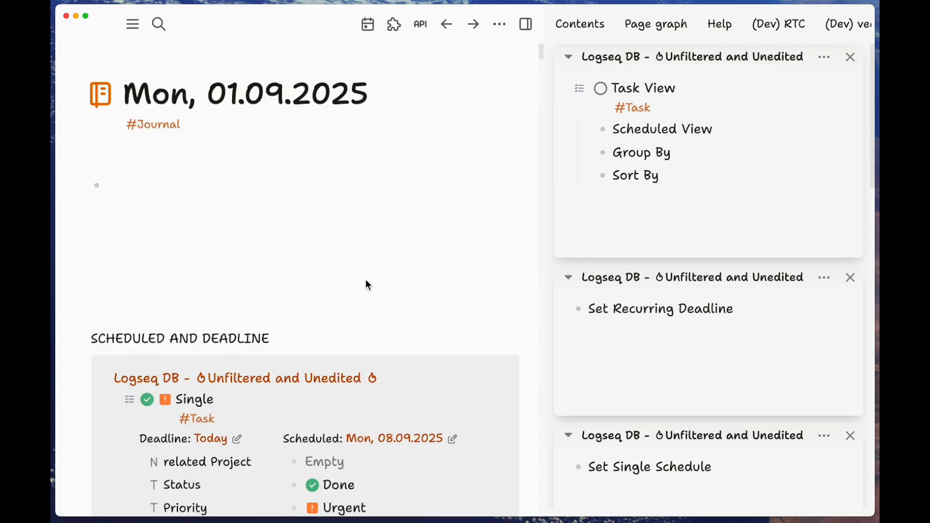
- Return to the "Schedule and Deadline Task" view and place the text cursor at the end of the "Single" task's title
{"action": "left_click", "coordinate": [364, 272]}
{"action": "key", "text": "super+bracketleft"}
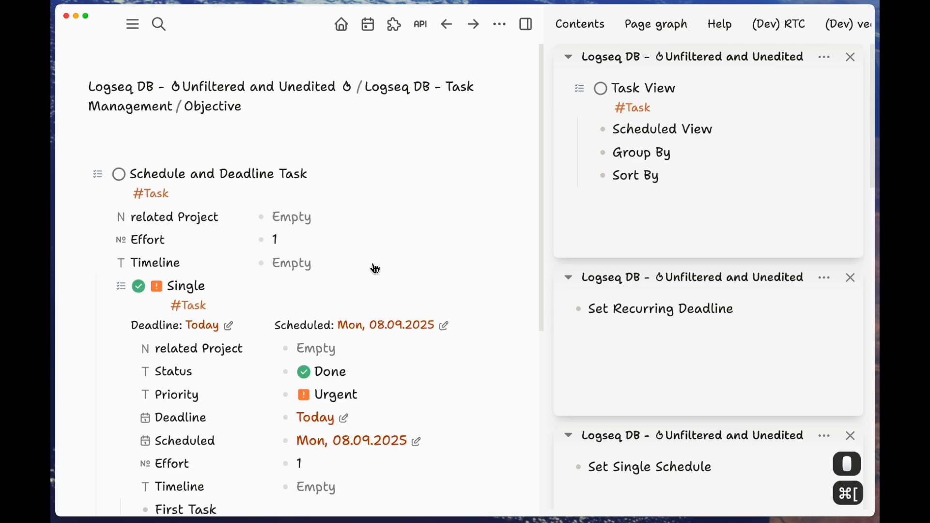
{"action": "scroll", "coordinate": [373, 276], "scroll_direction": "down", "scroll_amount": 2}
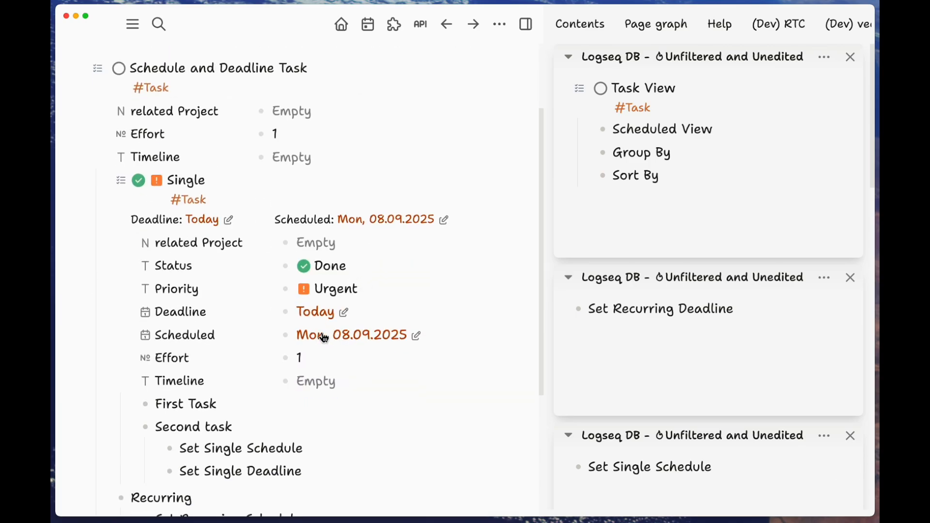
{"action": "left_click", "coordinate": [221, 180]}
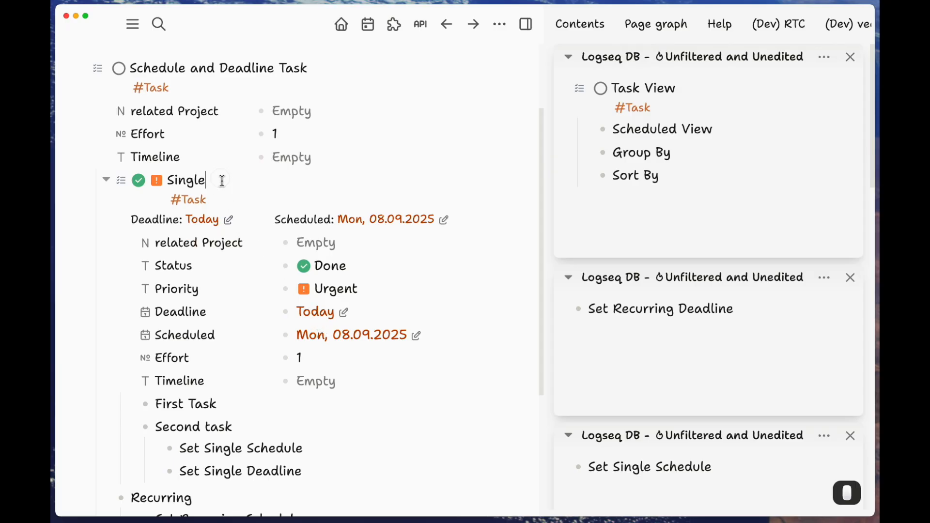
- Collapse the Single task and add a Scheduled date of September 1, 2025 to the Set Recurring Schedule block
{"action": "left_click", "coordinate": [108, 181]}
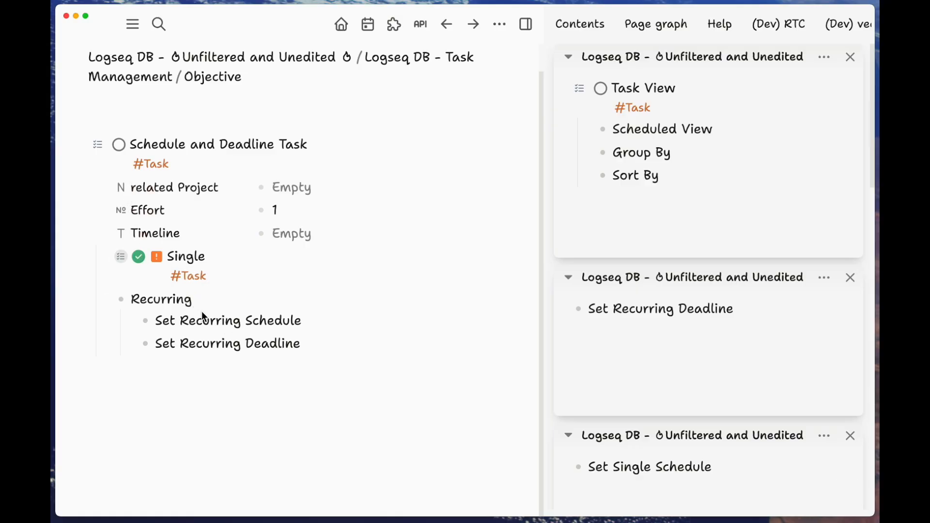
{"action": "left_click", "coordinate": [311, 331]}
{"action": "type", "text": "/"}
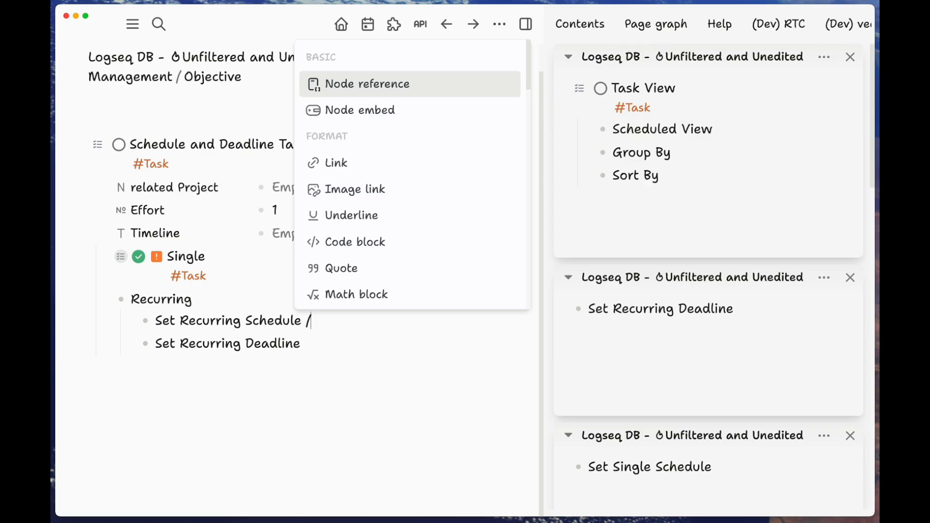
{"action": "type", "text": "sche"}
{"action": "key", "text": "Return"}
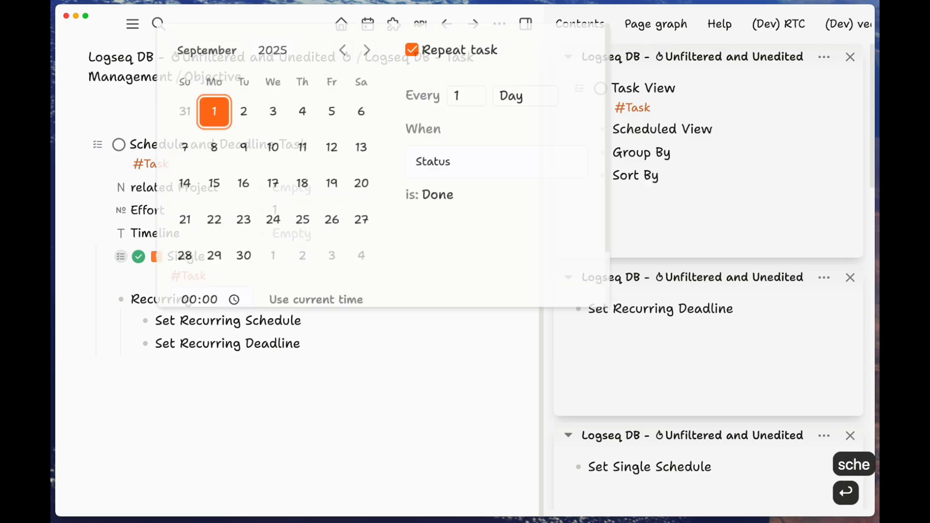
{"action": "key", "text": "Return"}
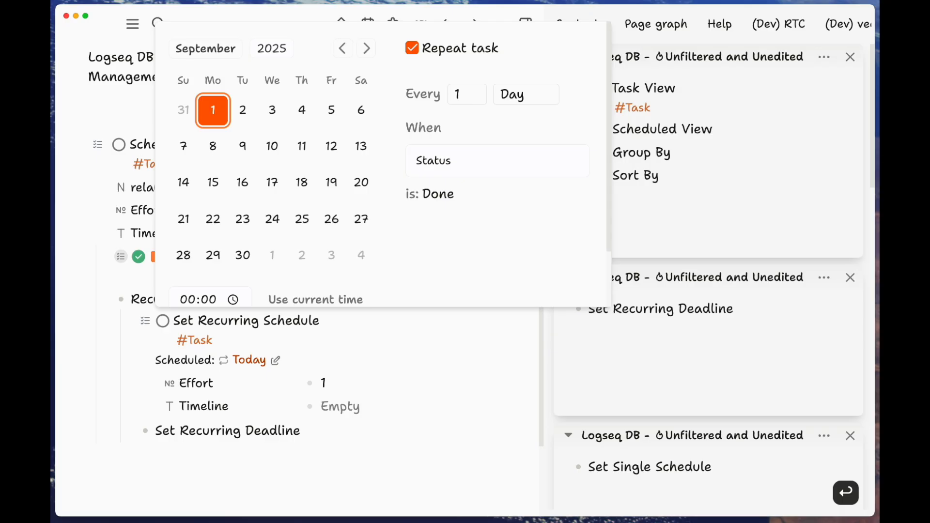
{"action": "left_click", "coordinate": [336, 431]}
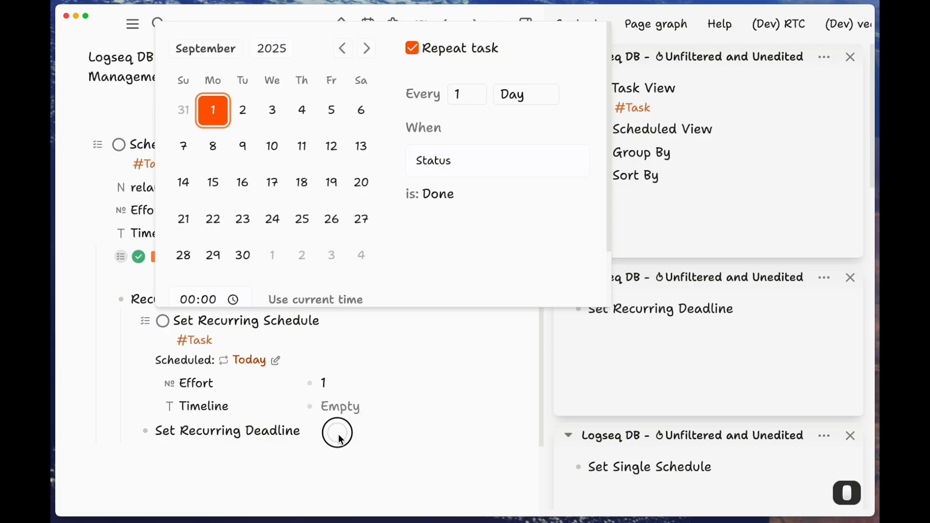
- Add a Deadline of September 1, 2025 to the Set Recurring Deadline block
{"action": "left_click", "coordinate": [329, 437]}
{"action": "type", "text": "/s"}
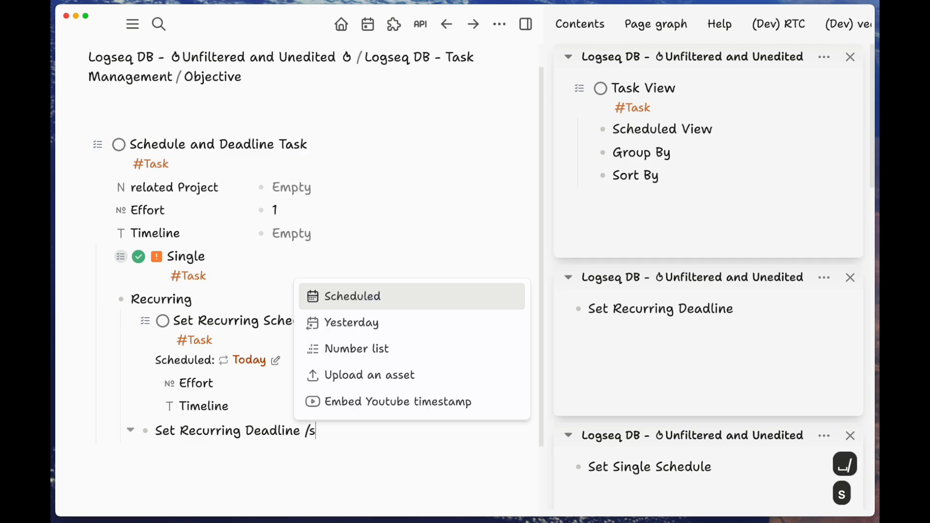
{"action": "key", "text": "BackSpace"}
{"action": "type", "text": "dea"}
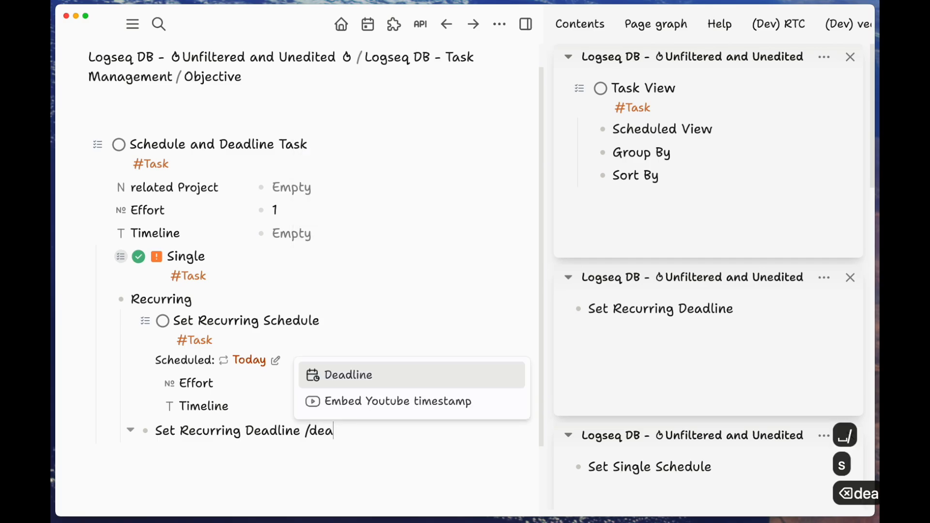
{"action": "key", "text": "Return"}
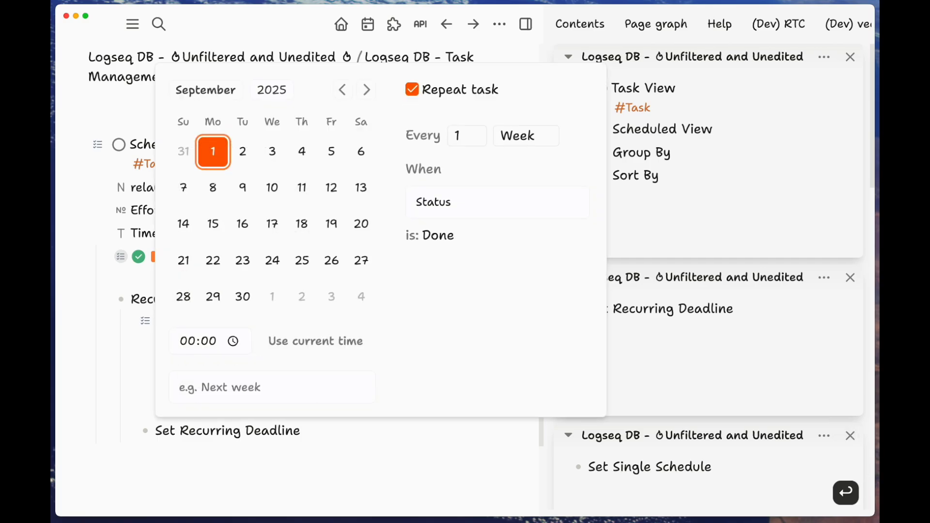
{"action": "key", "text": "Right"}
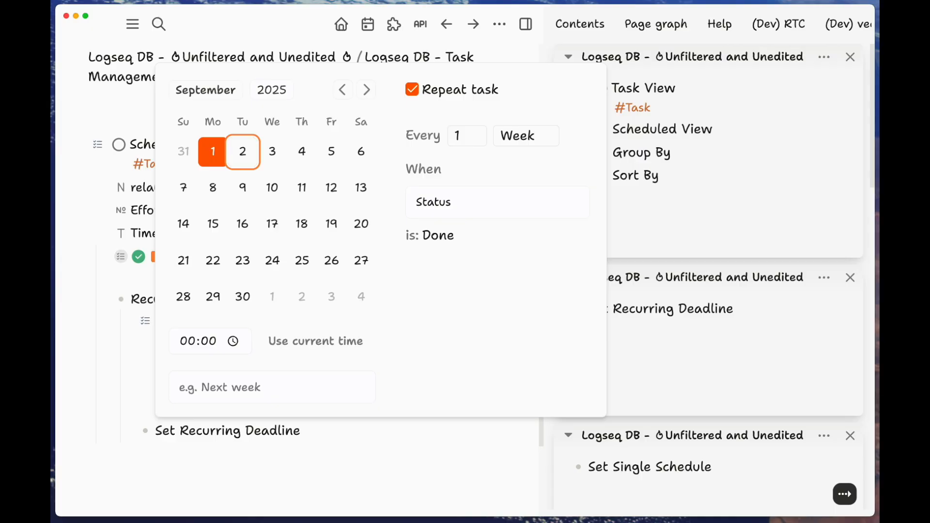
{"action": "key", "text": "Left"}
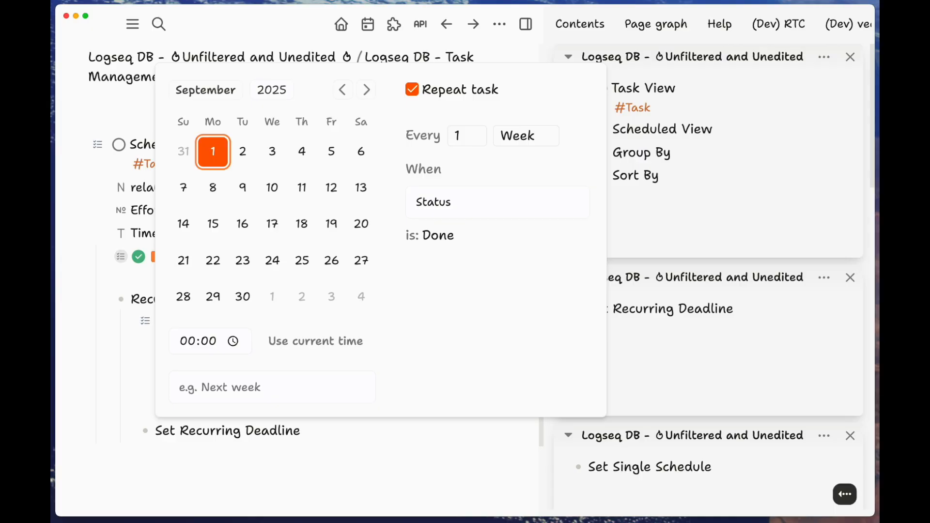
{"action": "key", "text": "Return"}
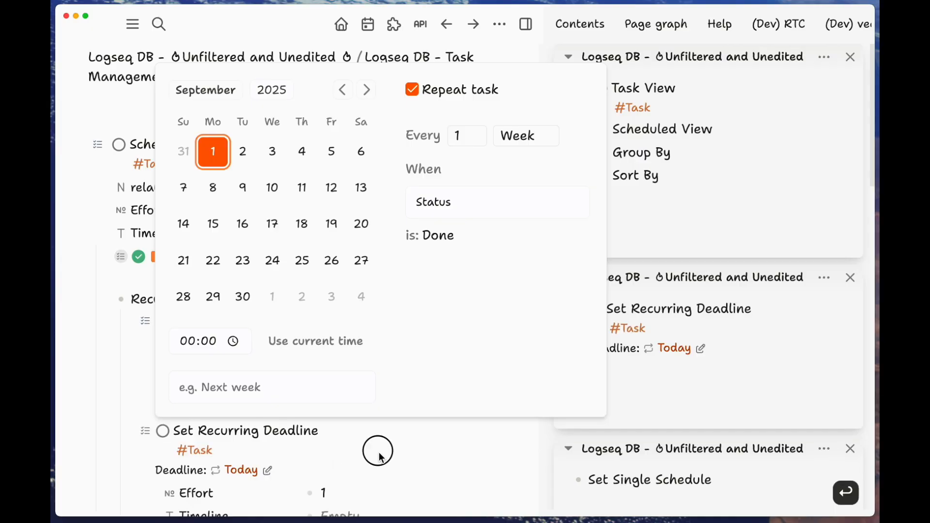
{"action": "key", "text": "Escape"}
- Change the scheduled date of the Set Recurring Schedule task to September 2, 2025
{"action": "scroll", "coordinate": [376, 303], "scroll_direction": "down", "scroll_amount": 1}
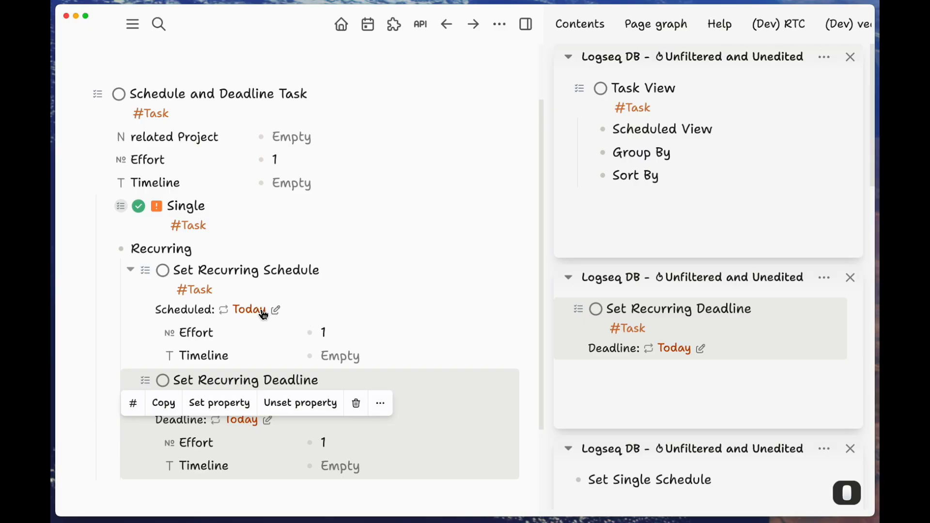
{"action": "left_click", "coordinate": [264, 312]}
{"action": "key", "text": "super+bracketleft"}
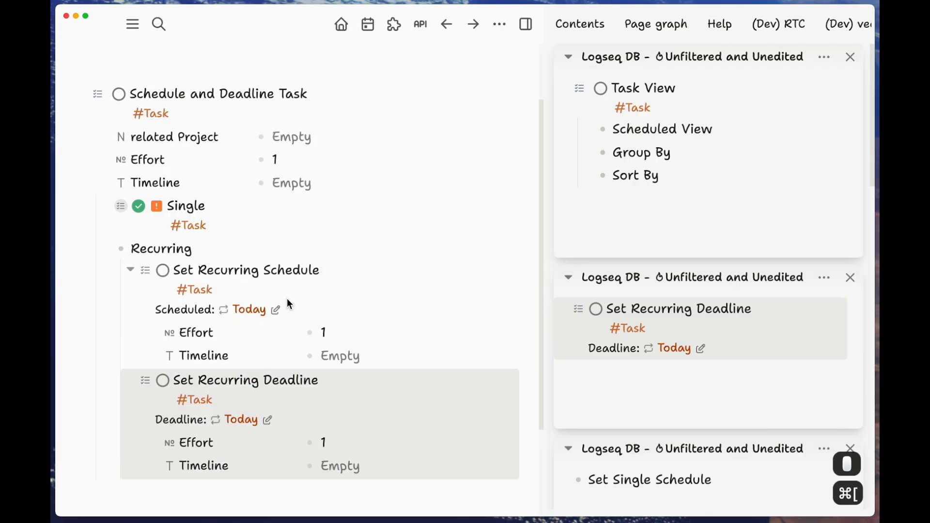
{"action": "left_click", "coordinate": [280, 312]}
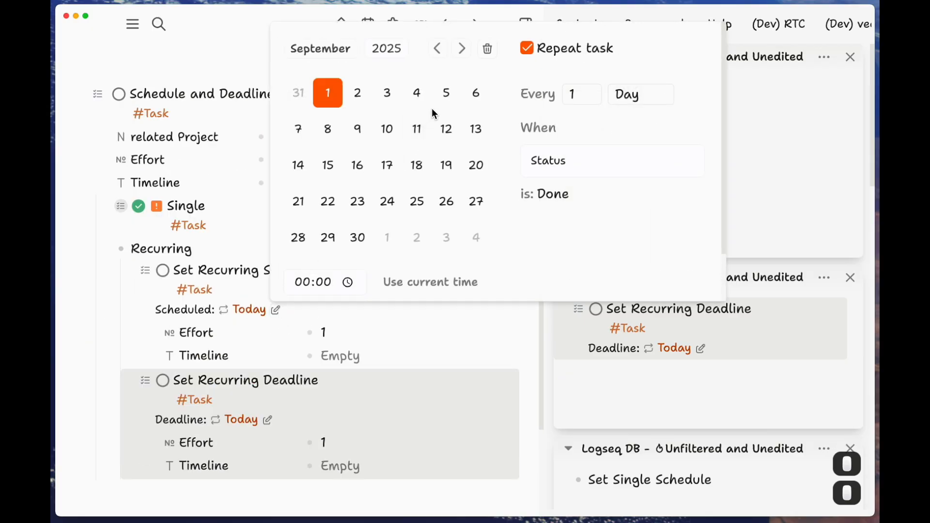
{"action": "left_click", "coordinate": [357, 107]}
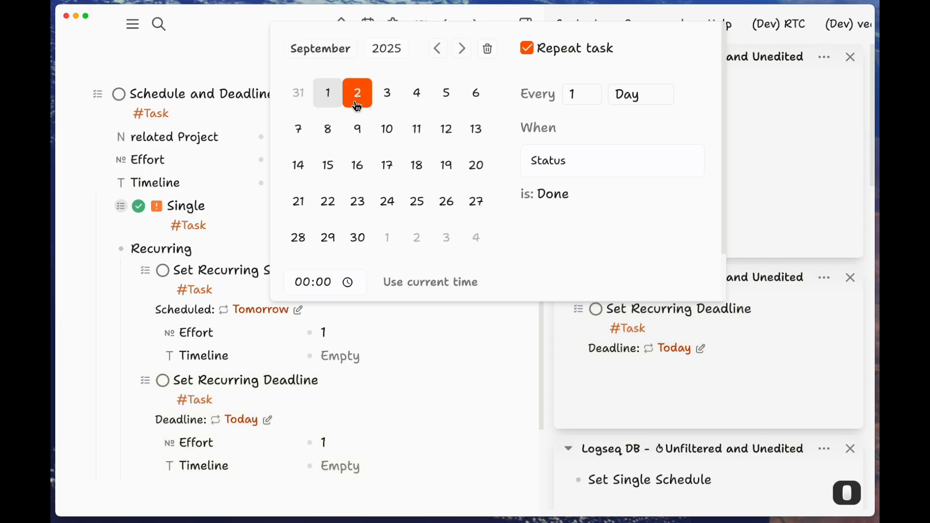
{"action": "left_click", "coordinate": [420, 371]}
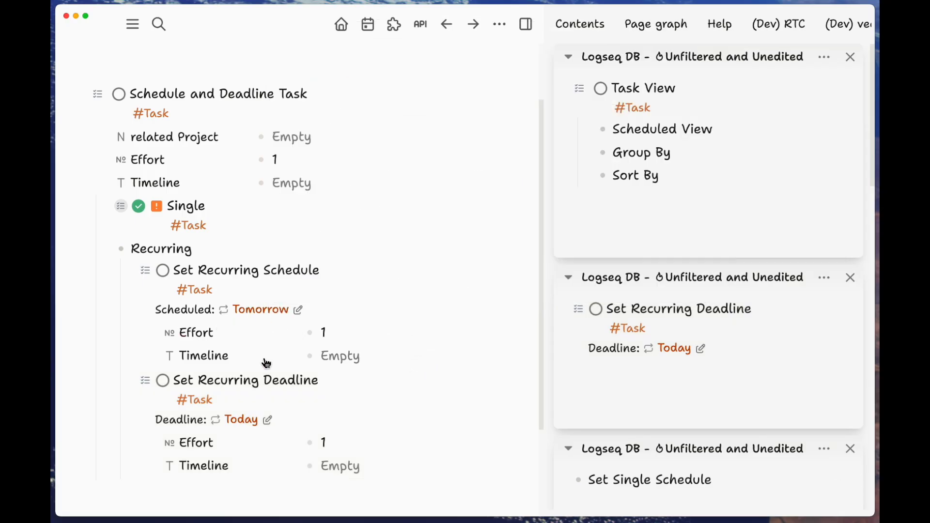
- Set the Set Recurring Schedule task to repeat every 1 week and its scheduled date to September 1, 2025
{"action": "left_click", "coordinate": [300, 311]}
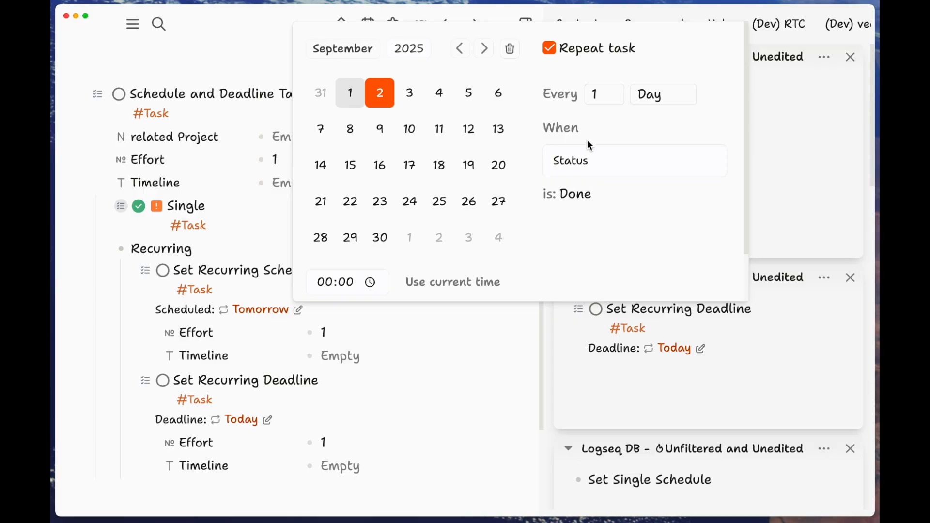
{"action": "left_click", "coordinate": [556, 58]}
{"action": "left_click", "coordinate": [557, 59]}
{"action": "left_click", "coordinate": [600, 97]}
{"action": "left_click", "coordinate": [597, 99]}
{"action": "left_click", "coordinate": [660, 97]}
{"action": "left_click", "coordinate": [599, 98]}
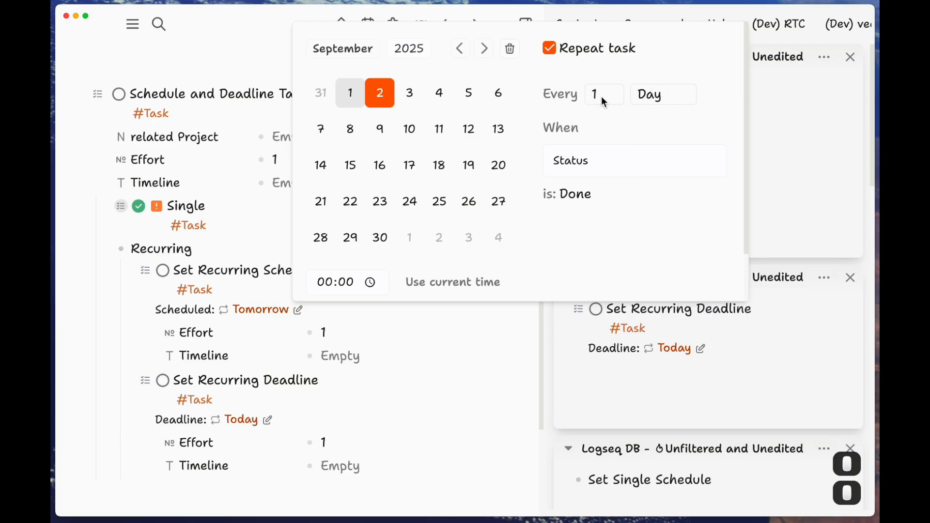
{"action": "left_click", "coordinate": [660, 106]}
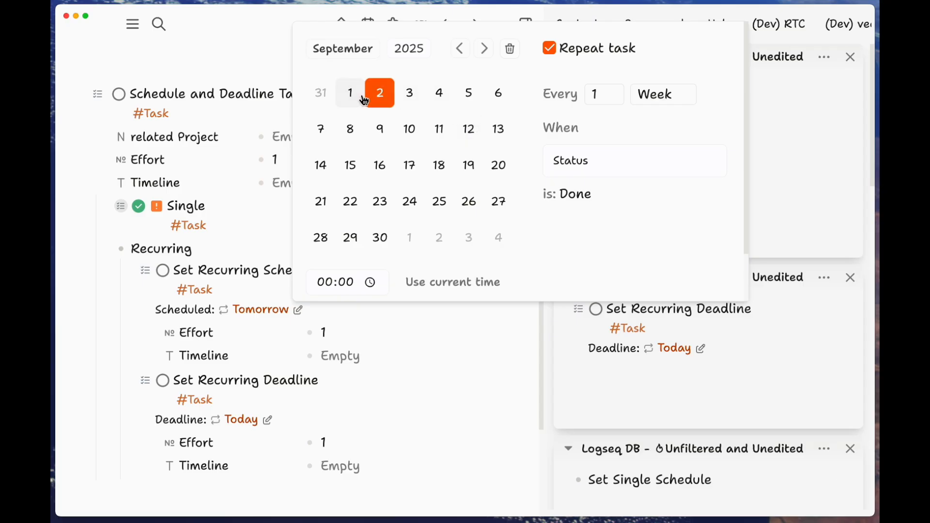
{"action": "left_click", "coordinate": [355, 95]}
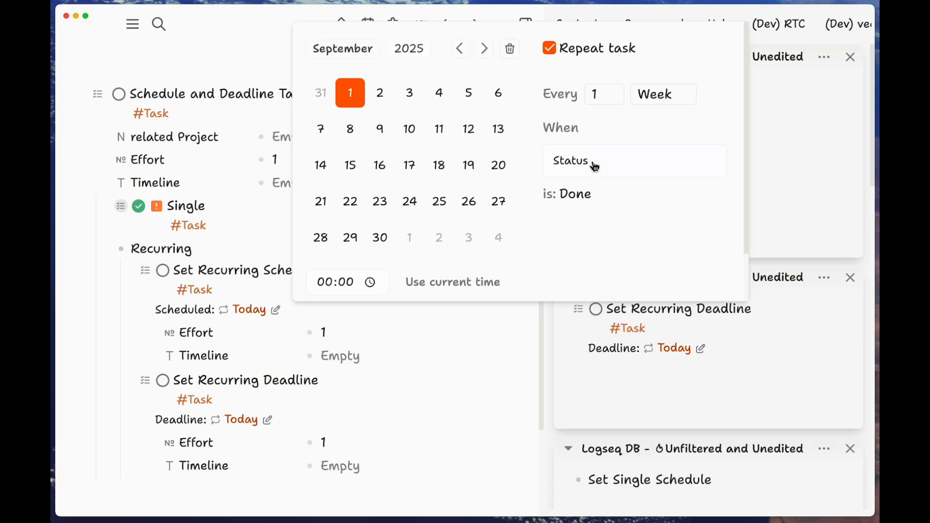
{"action": "left_click", "coordinate": [587, 196]}
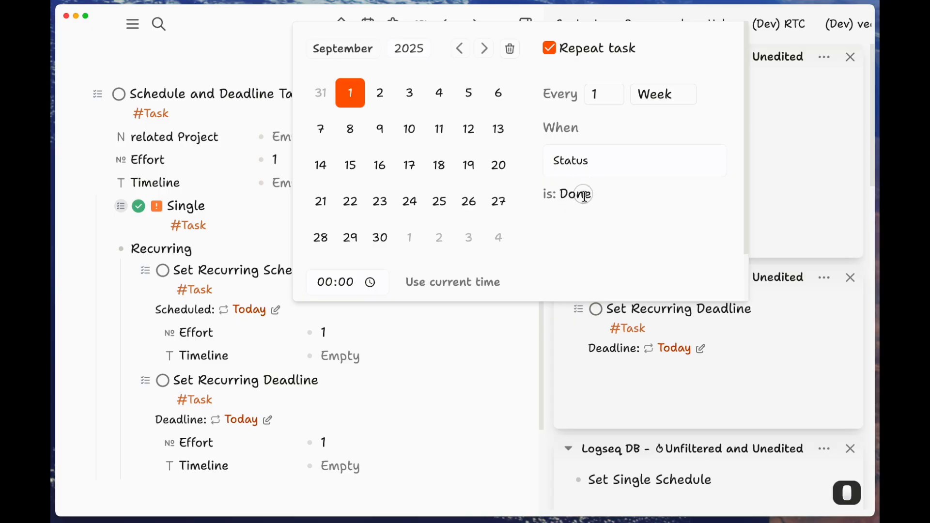
{"action": "left_click", "coordinate": [499, 325]}
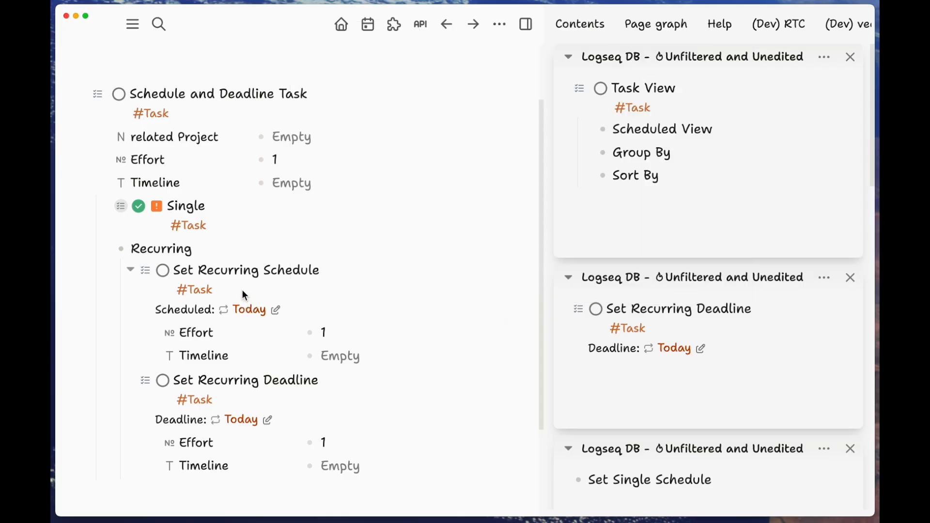
- Mark the Set Recurring Schedule task as Done twice to advance it by two weekly repeats
{"action": "right_click", "coordinate": [165, 273]}
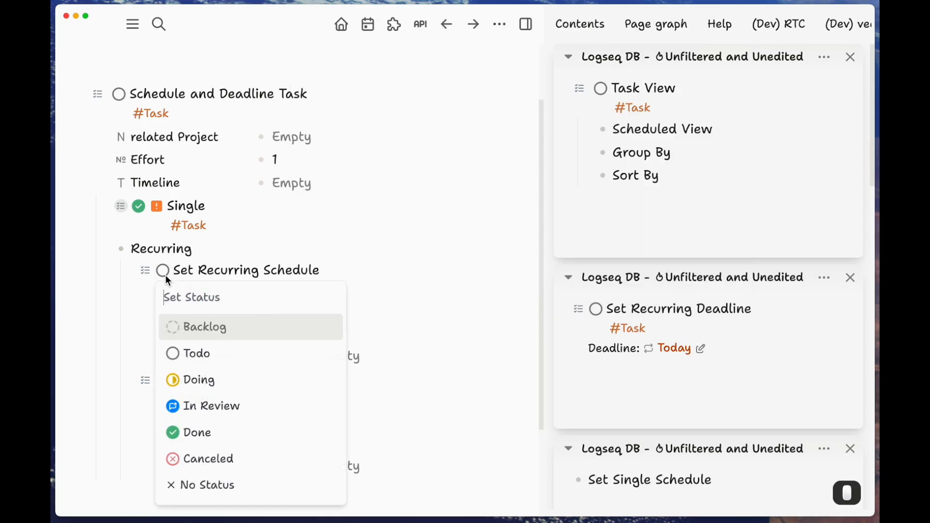
{"action": "left_click", "coordinate": [179, 432]}
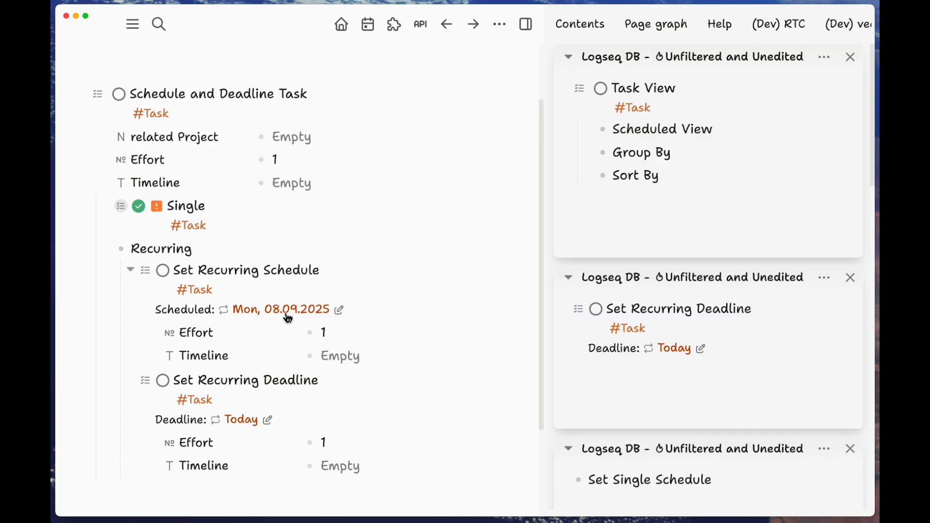
{"action": "left_click", "coordinate": [163, 271]}
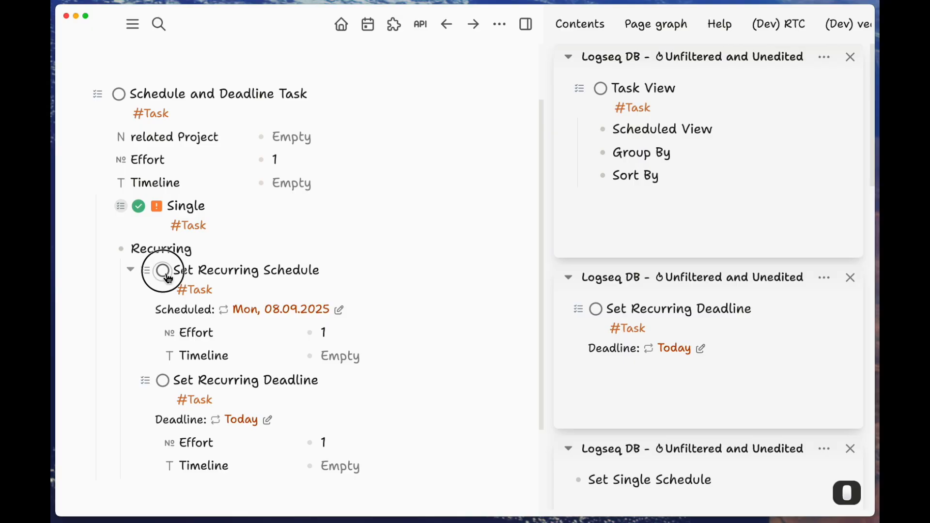
{"action": "left_click", "coordinate": [194, 433]}
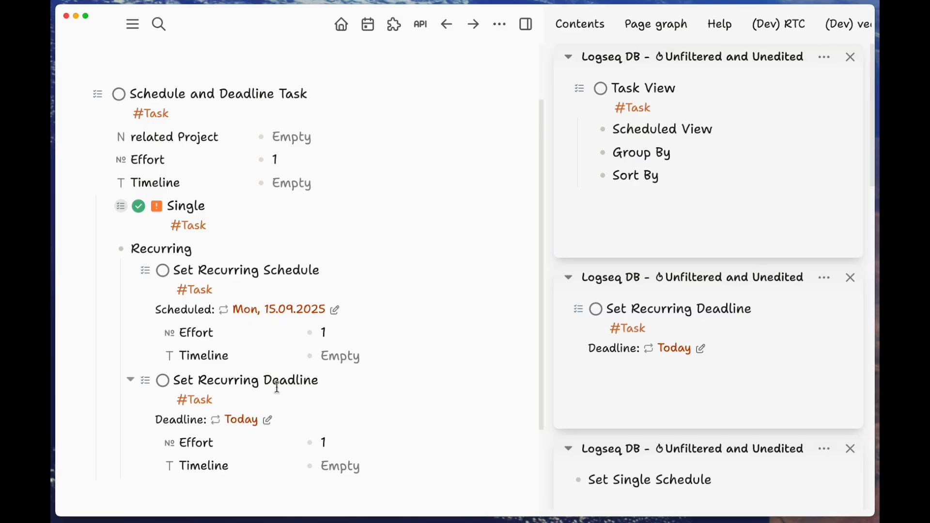
- Set the Set Recurring Deadline task to repeat every 1 day, keeping September 1, 2025 as its deadline
{"action": "left_click", "coordinate": [268, 420]}
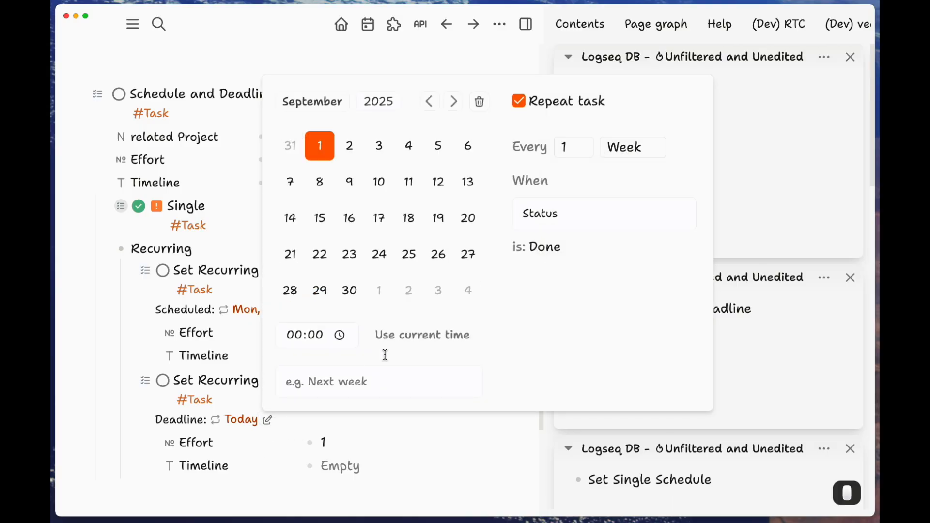
{"action": "left_click", "coordinate": [523, 108]}
{"action": "left_click", "coordinate": [522, 107]}
{"action": "left_click", "coordinate": [608, 152]}
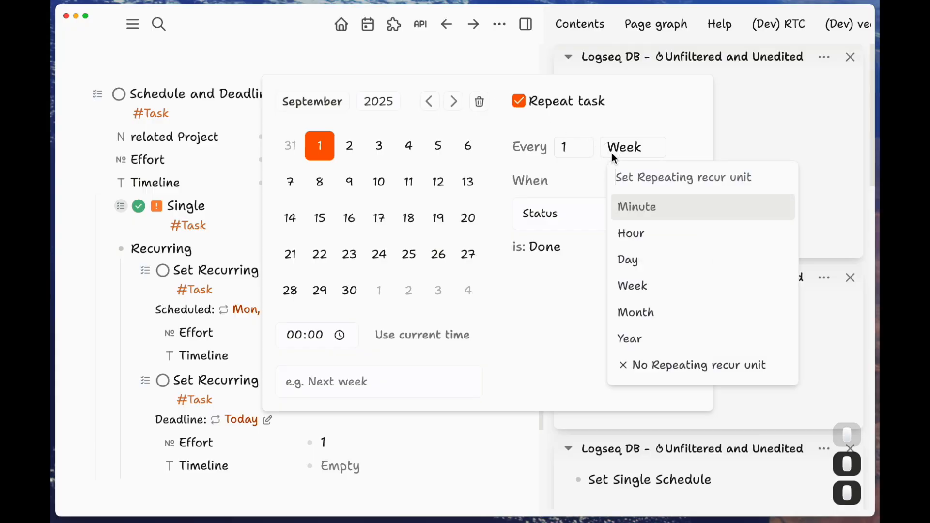
{"action": "left_click", "coordinate": [630, 261]}
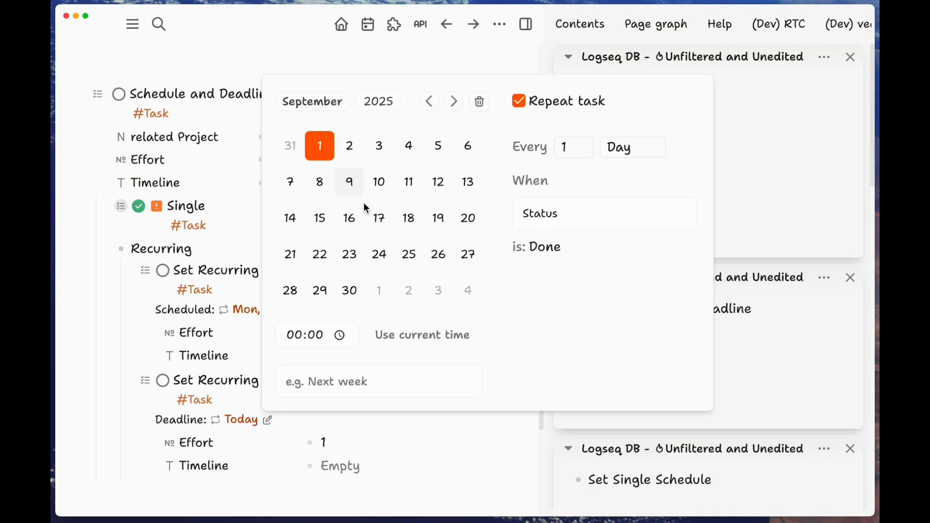
{"action": "left_click", "coordinate": [327, 158]}
{"action": "left_click", "coordinate": [358, 438]}
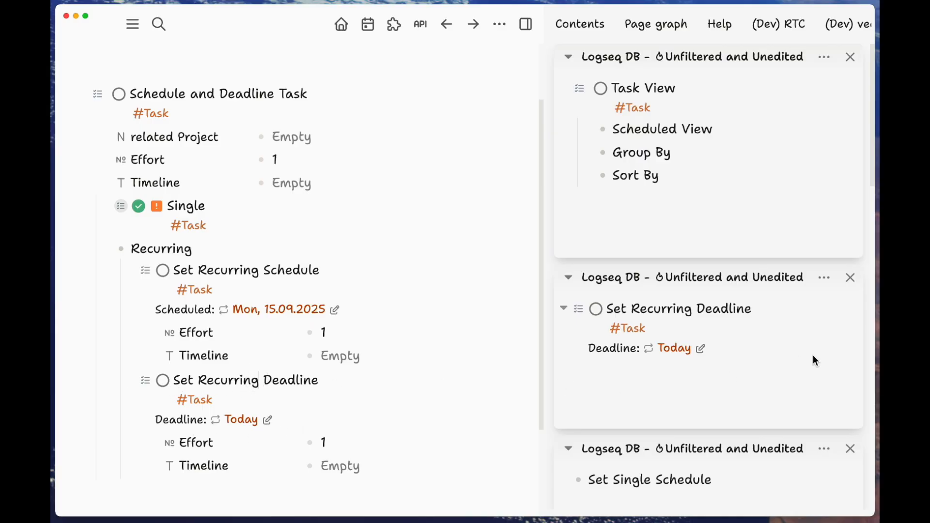
- Cycle the Set Recurring Deadline task's status from Doing to Done four times to advance its deadline to September 5, 2025
{"action": "key", "text": "super+Return"}
{"action": "key", "text": "super+Return"}
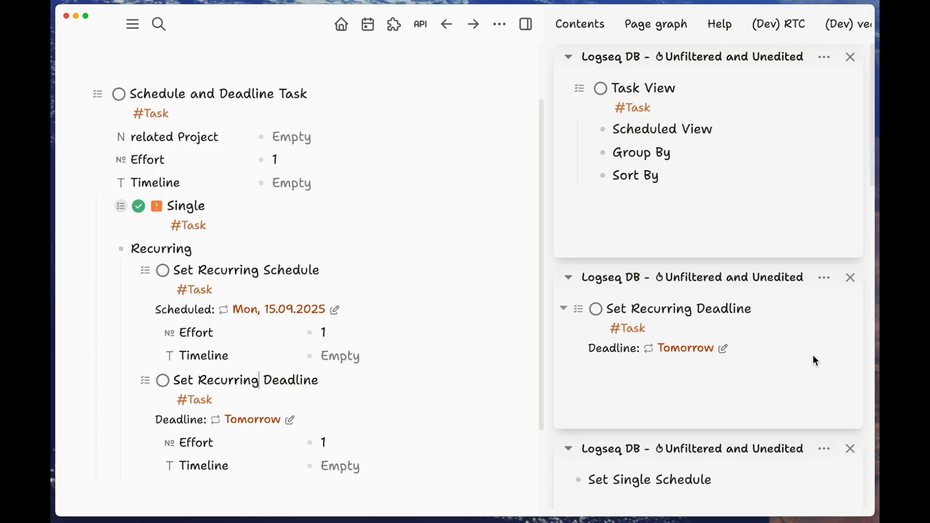
{"action": "key", "text": "super+Return"}
{"action": "key", "text": "super+Return"}
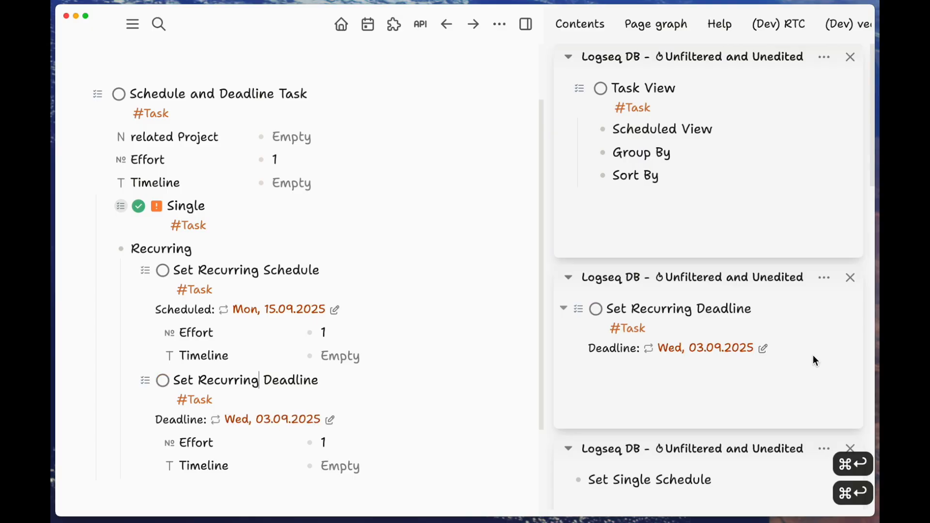
{"action": "key", "text": "super+Return"}
{"action": "key", "text": "super+Return"}
{"action": "key", "text": "super+Return"}
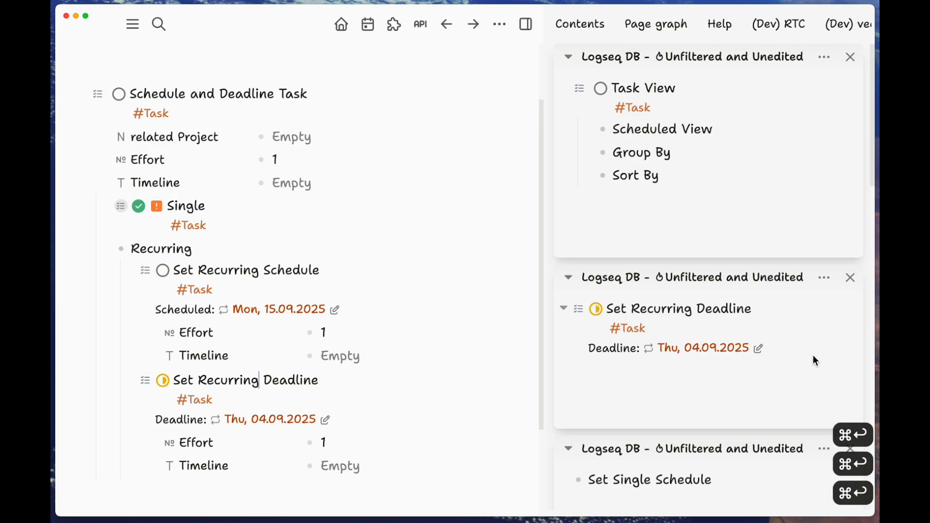
{"action": "key", "text": "super+Return"}
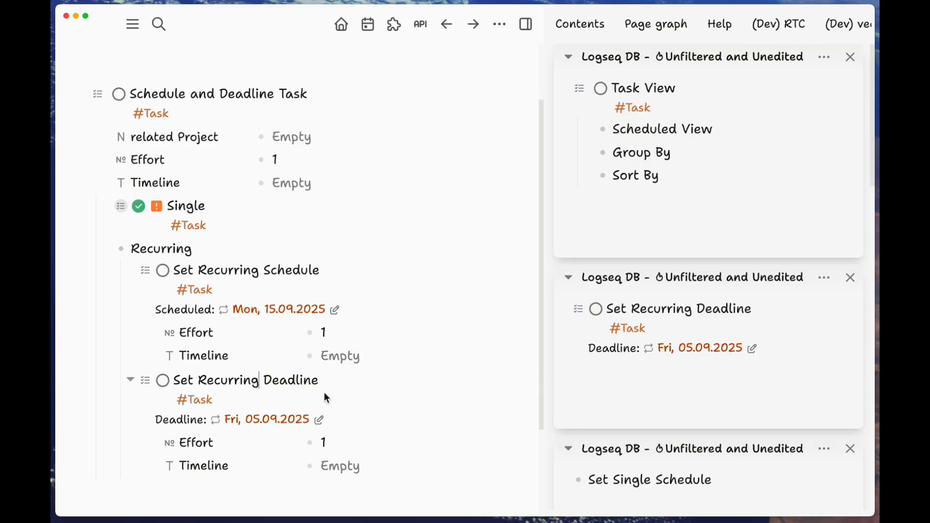
{"action": "scroll", "coordinate": [290, 378], "scroll_direction": "down", "scroll_amount": 1}
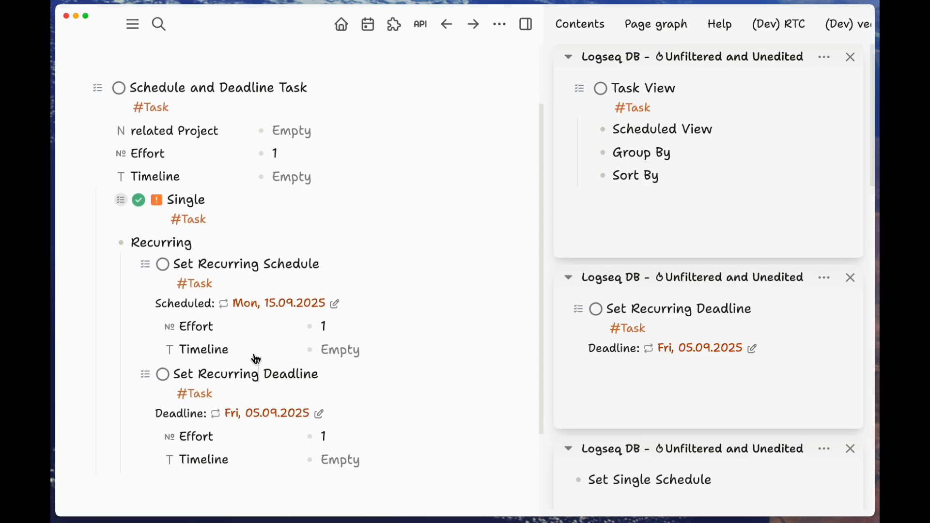
- Set the Schedule and Deadline Task's status to Done and cycle Set Recurring Schedule to Done, advancing its scheduled date to September 22, 2025
{"action": "scroll", "coordinate": [257, 360], "scroll_direction": "up", "scroll_amount": 3}
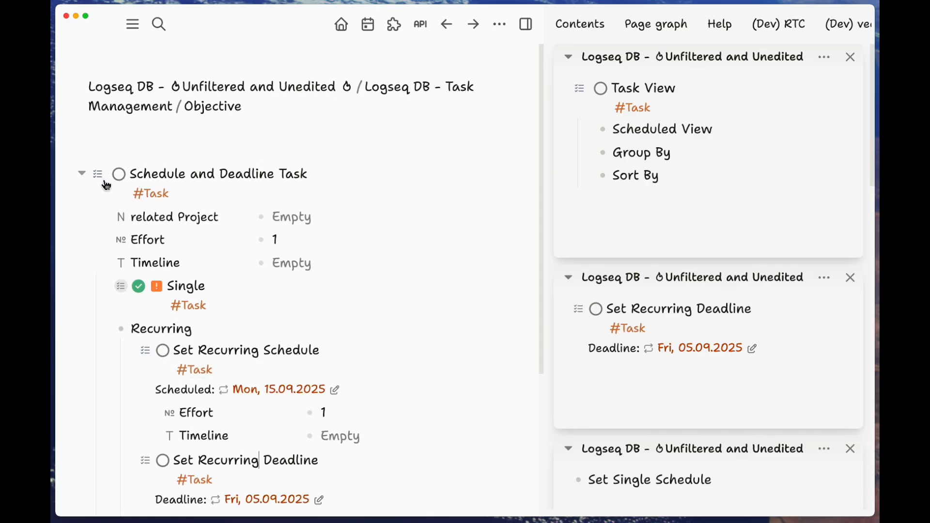
{"action": "right_click", "coordinate": [120, 174]}
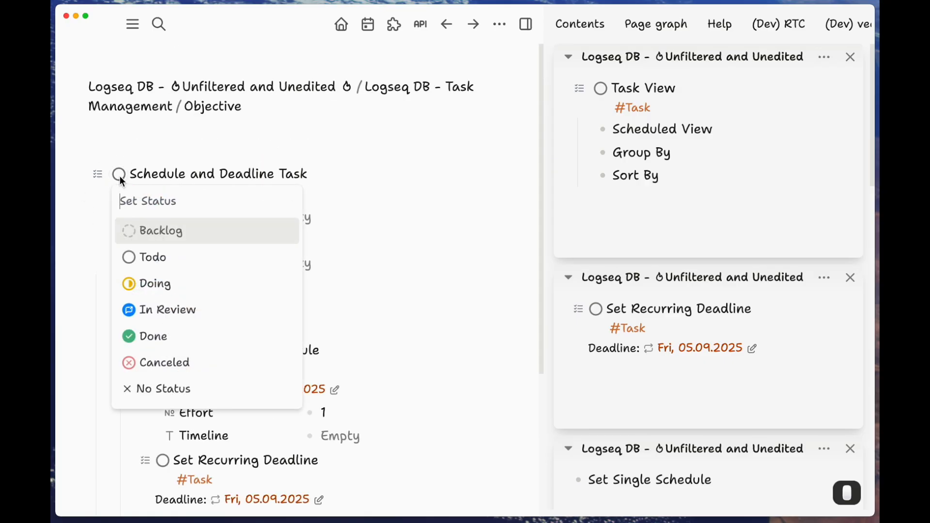
{"action": "left_click", "coordinate": [140, 346]}
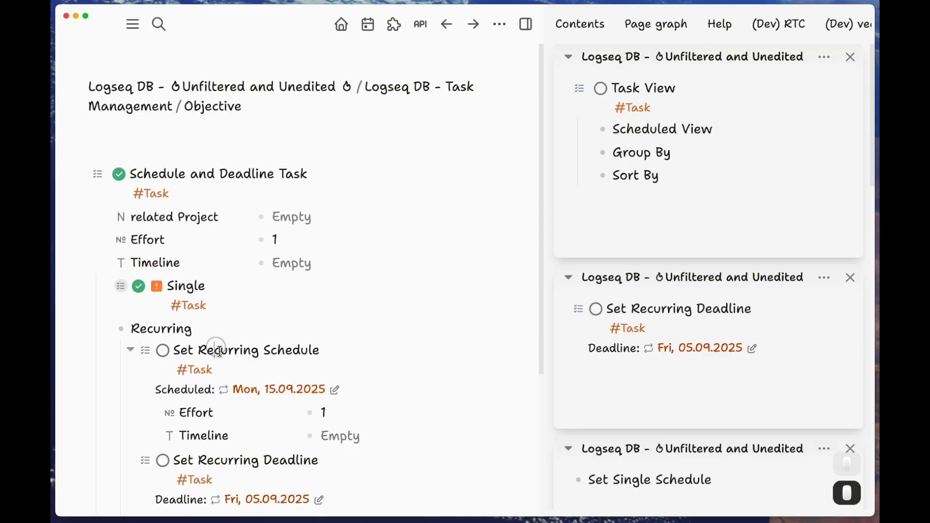
{"action": "key", "text": "super+Return"}
{"action": "key", "text": "super+Return"}
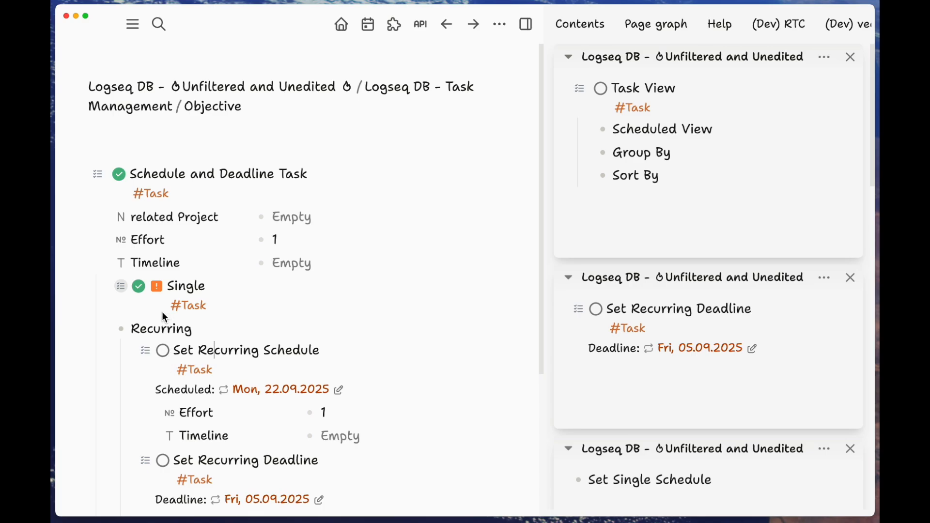
- Return to the parent Objective outline, hide the side pane, and open the Task tag's page
{"action": "left_click", "coordinate": [209, 110]}
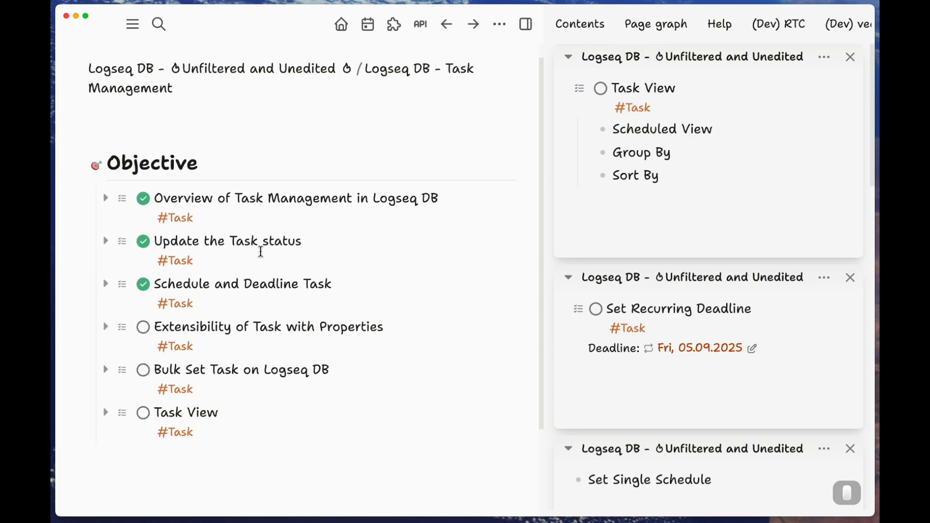
{"action": "left_click", "coordinate": [526, 24]}
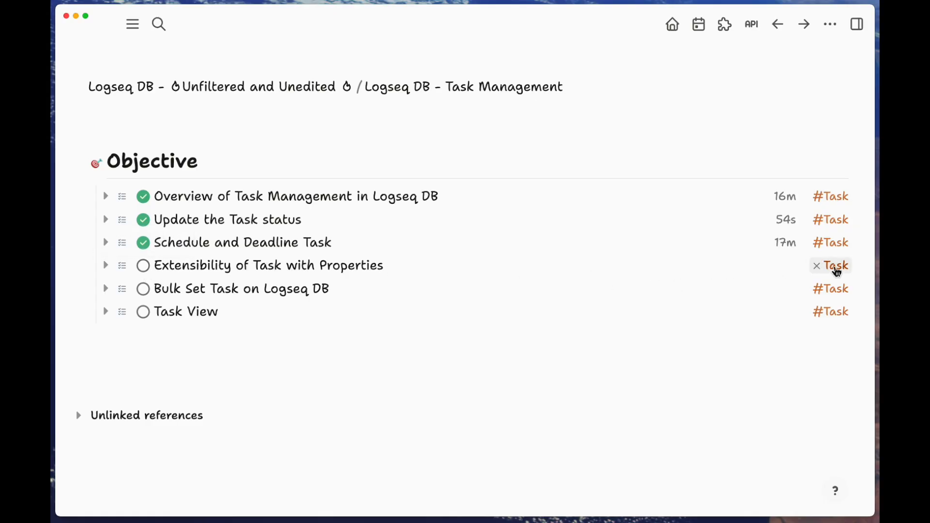
{"action": "left_click", "coordinate": [845, 274]}
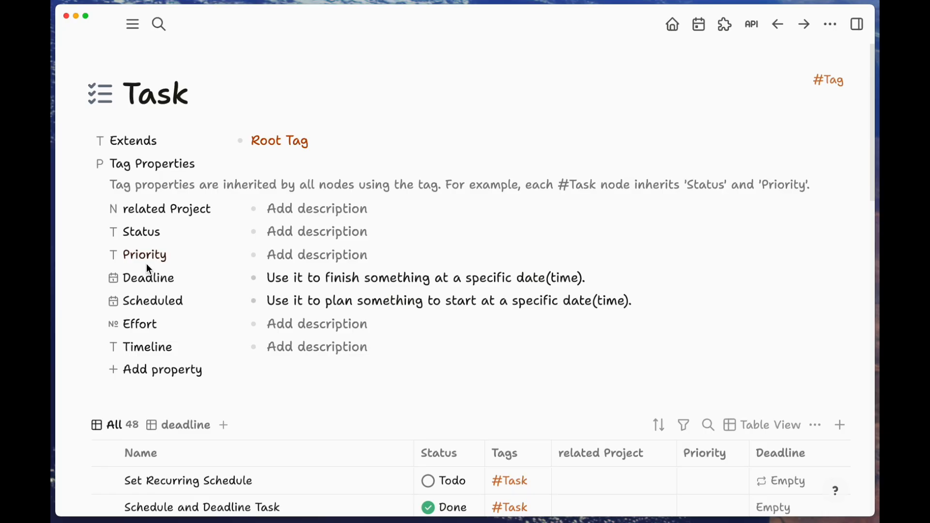
- Inspect the related Project property's configuration, including its type and specified node tags
{"action": "left_click", "coordinate": [150, 214]}
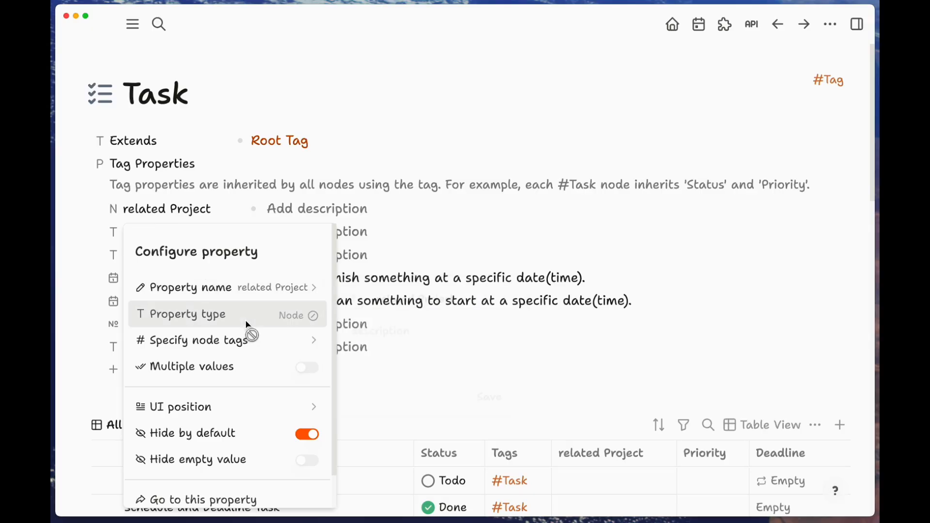
{"action": "mouse_move", "coordinate": [263, 338]}
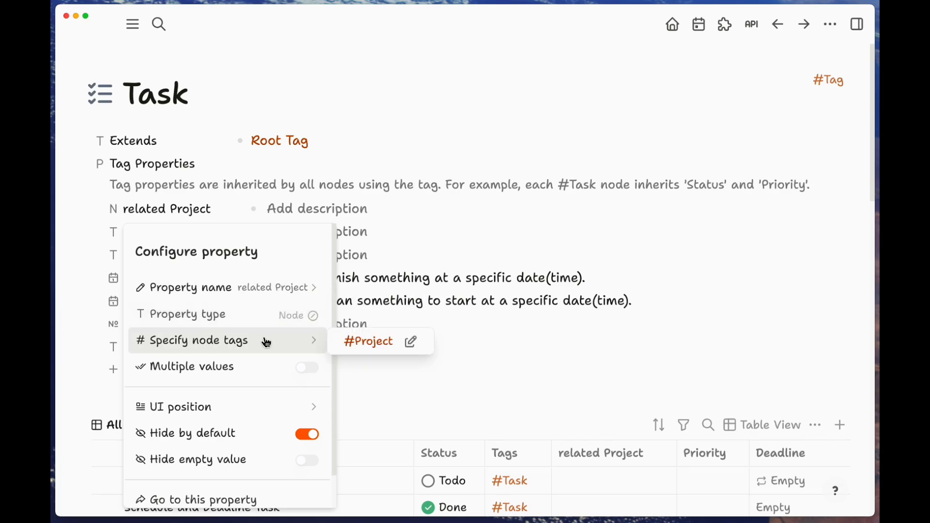
{"action": "left_click", "coordinate": [270, 185]}
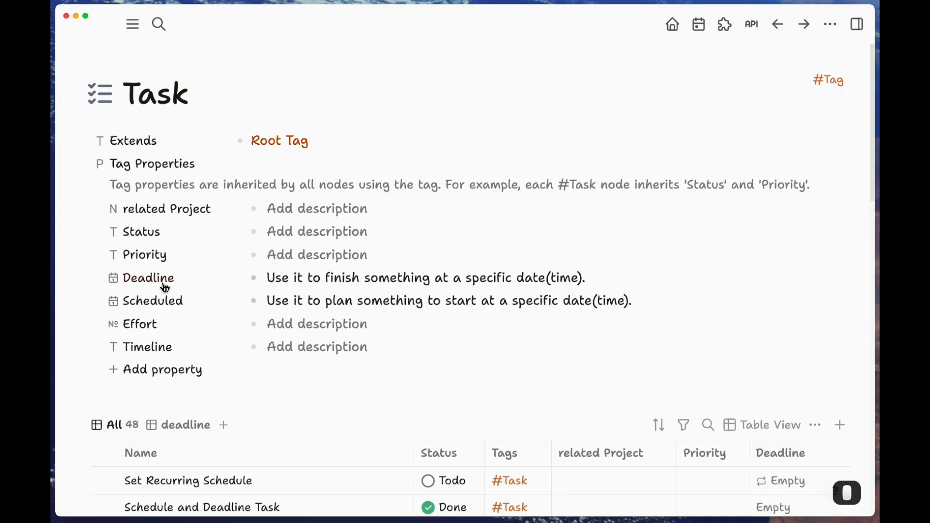
- Inspect the Effort property's configuration and its available choices
{"action": "left_click", "coordinate": [152, 332]}
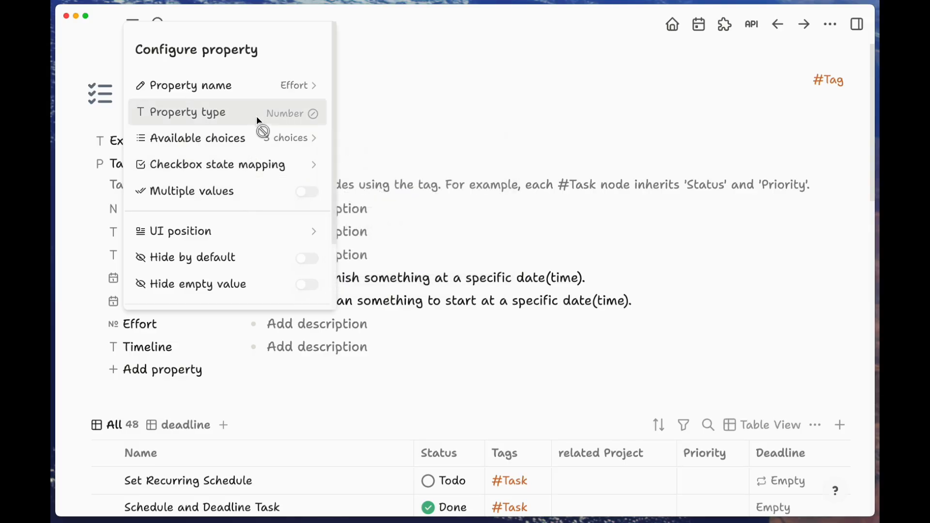
{"action": "left_click", "coordinate": [260, 140]}
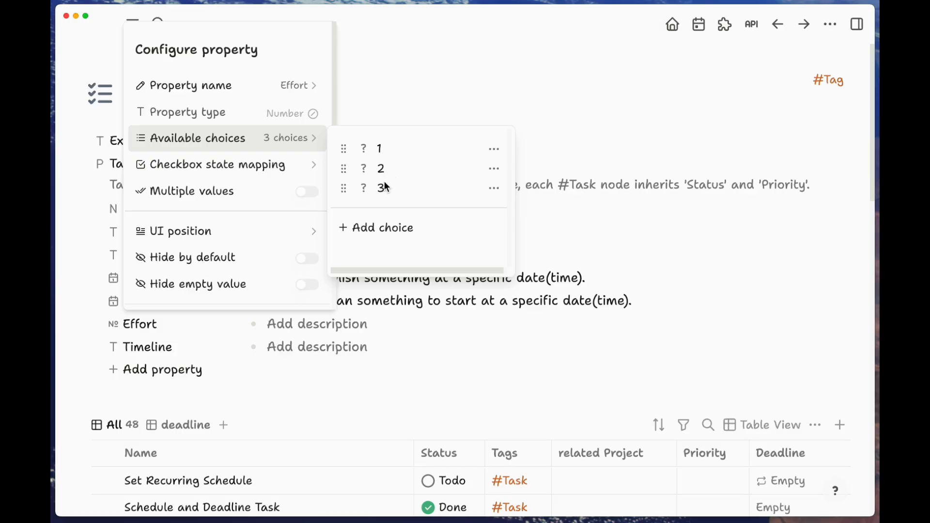
{"action": "left_click", "coordinate": [207, 400]}
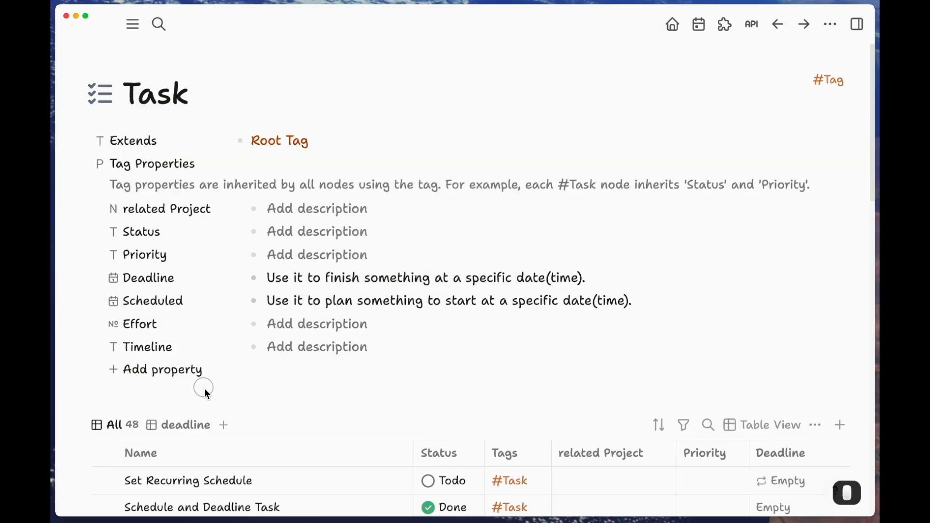
- Inspect the Timeline property's configuration, checking its UI position options and available choices
{"action": "left_click", "coordinate": [155, 353]}
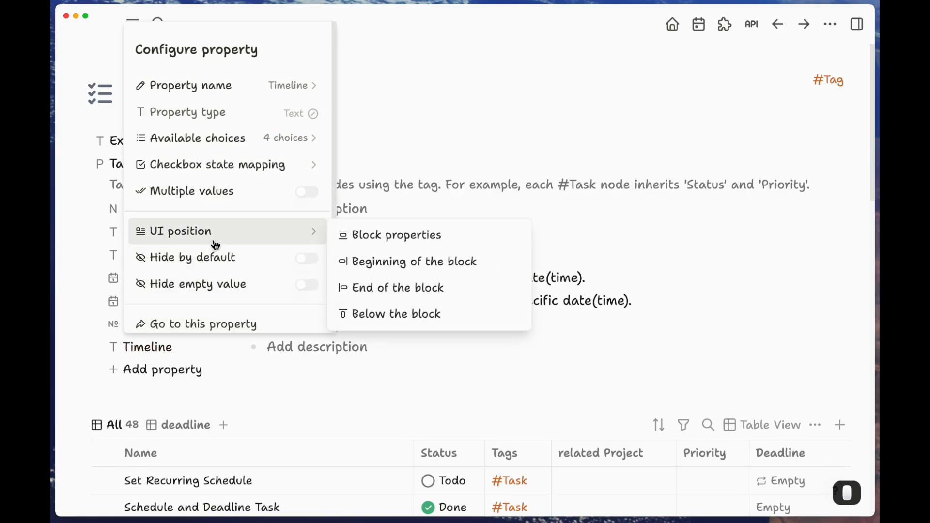
{"action": "mouse_move", "coordinate": [252, 177]}
{"action": "mouse_move", "coordinate": [278, 144]}
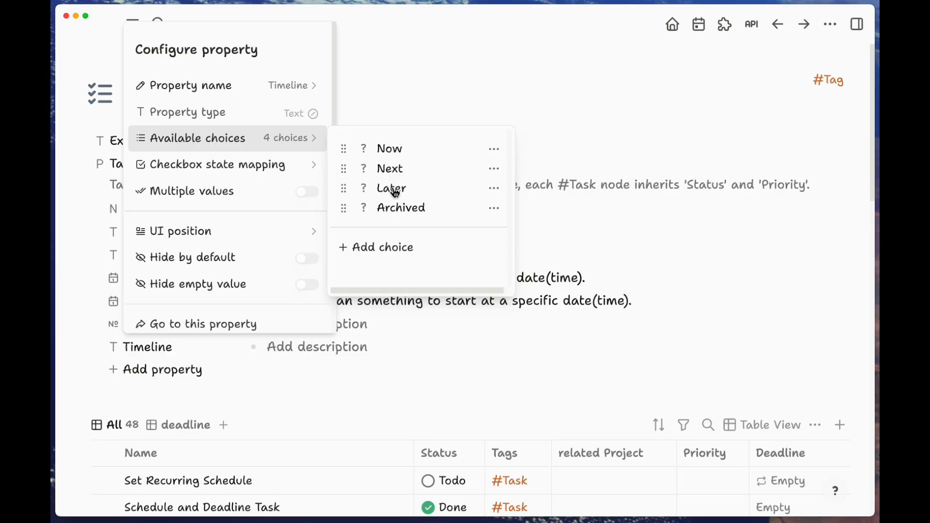
{"action": "left_click", "coordinate": [391, 116]}
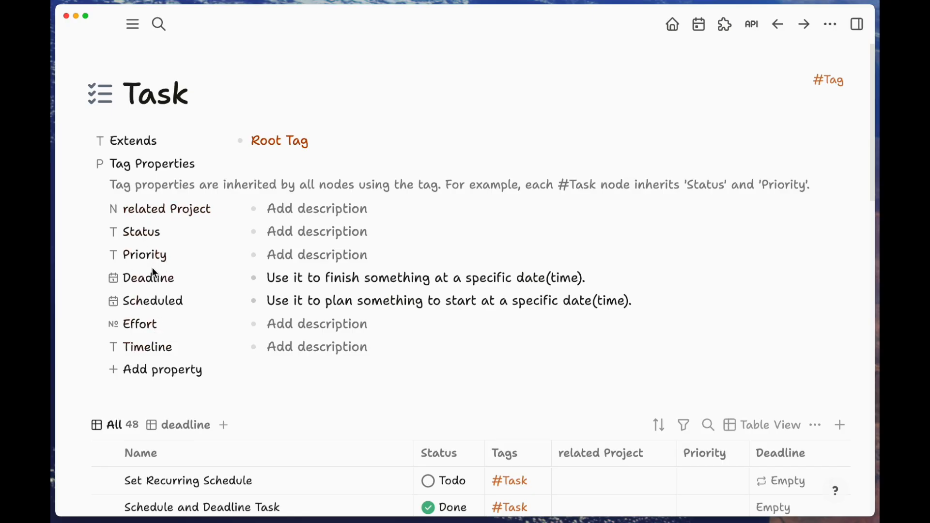
- Examine the Task tag's properties alongside the matching columns in the table of all tasks
{"action": "scroll", "coordinate": [162, 301], "scroll_direction": "down", "scroll_amount": 5}
{"action": "scroll", "coordinate": [162, 300], "scroll_direction": "up", "scroll_amount": 1}
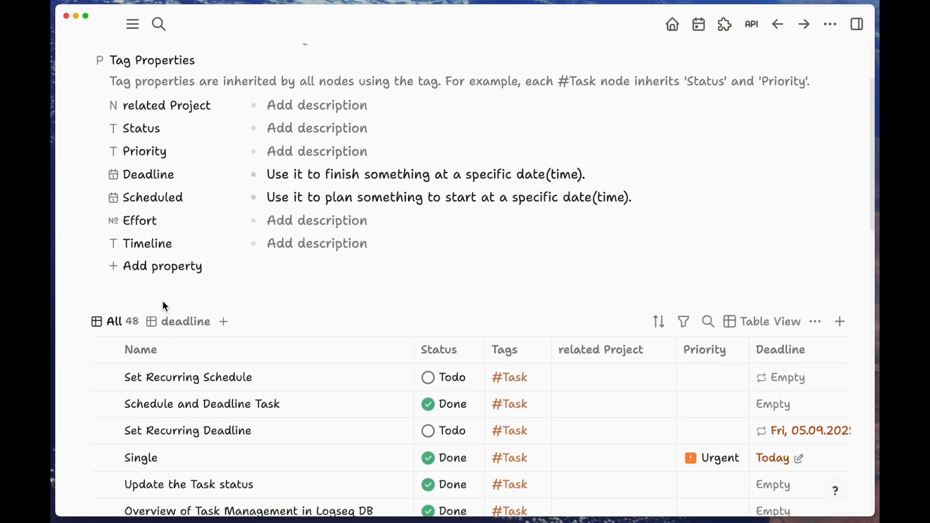
{"action": "scroll", "coordinate": [168, 301], "scroll_direction": "up", "scroll_amount": 2}
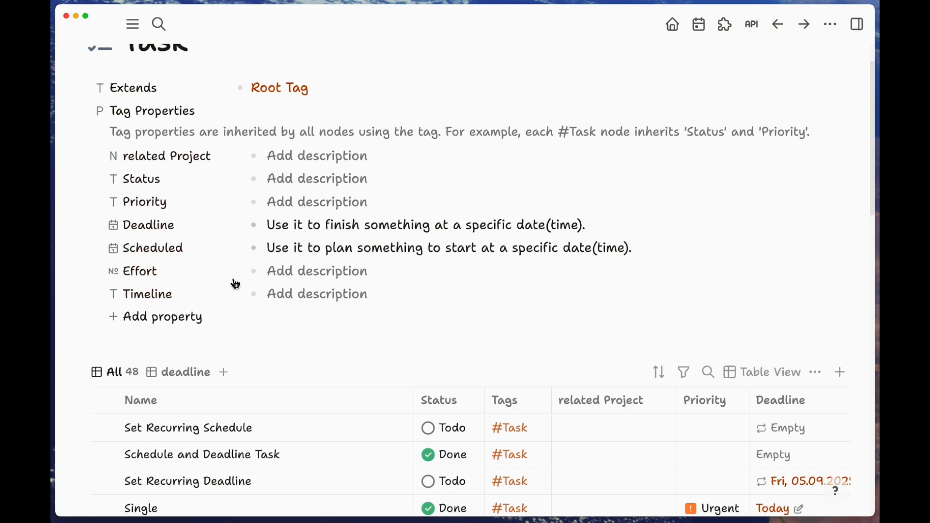
{"action": "scroll", "coordinate": [476, 389], "scroll_direction": "down", "scroll_amount": 1}
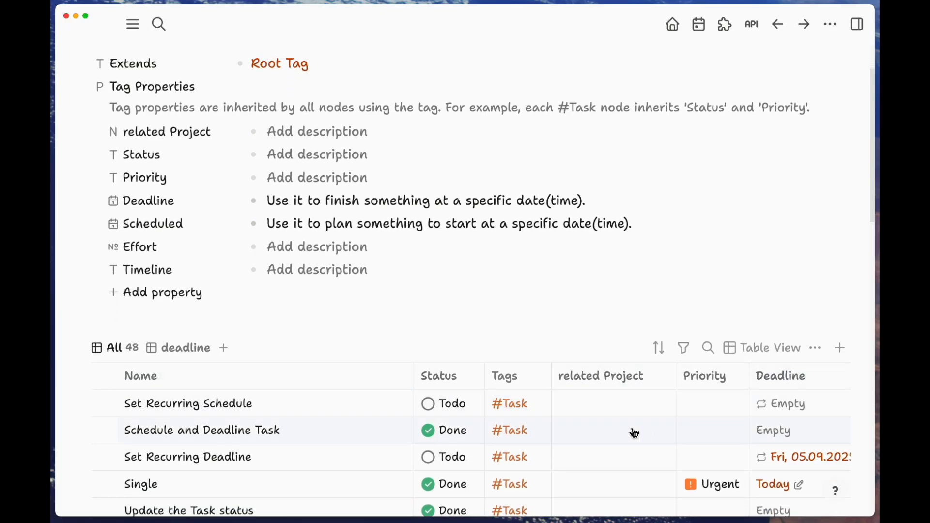
{"action": "scroll", "coordinate": [616, 423], "scroll_direction": "down", "scroll_amount": 1}
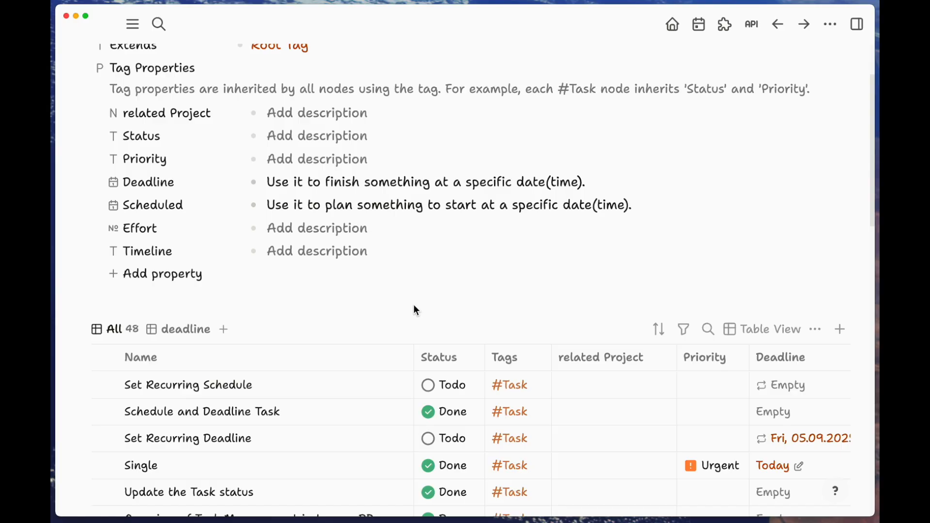
{"action": "scroll", "coordinate": [418, 311], "scroll_direction": "down", "scroll_amount": 1}
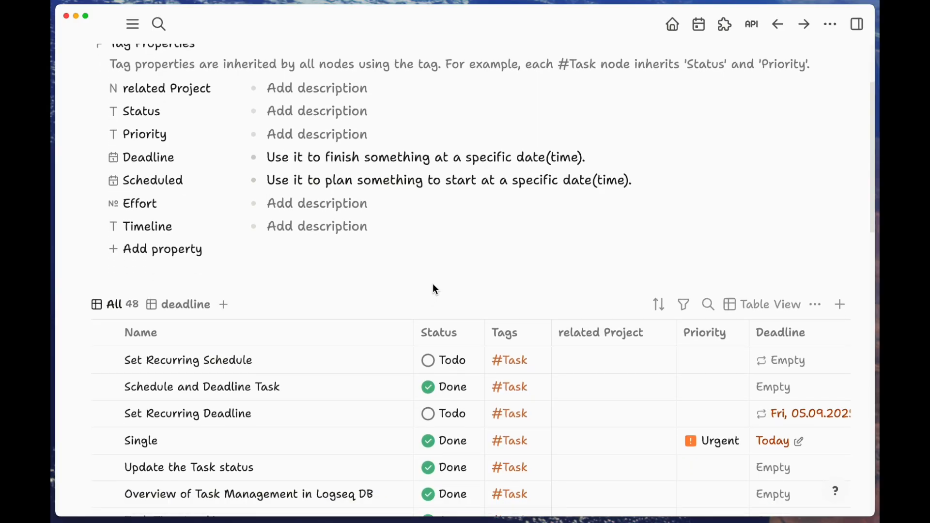
{"action": "scroll", "coordinate": [433, 283], "scroll_direction": "down", "scroll_amount": 1}
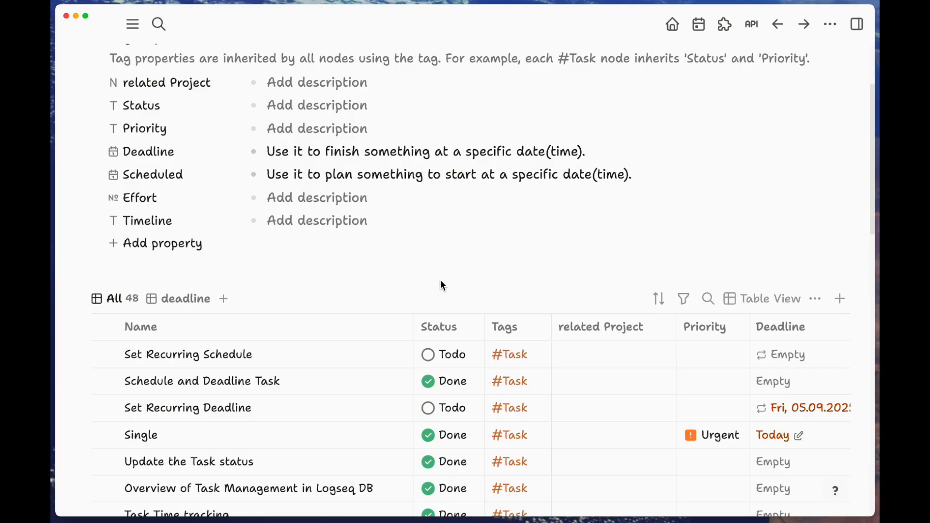
{"action": "scroll", "coordinate": [442, 286], "scroll_direction": "down", "scroll_amount": 3}
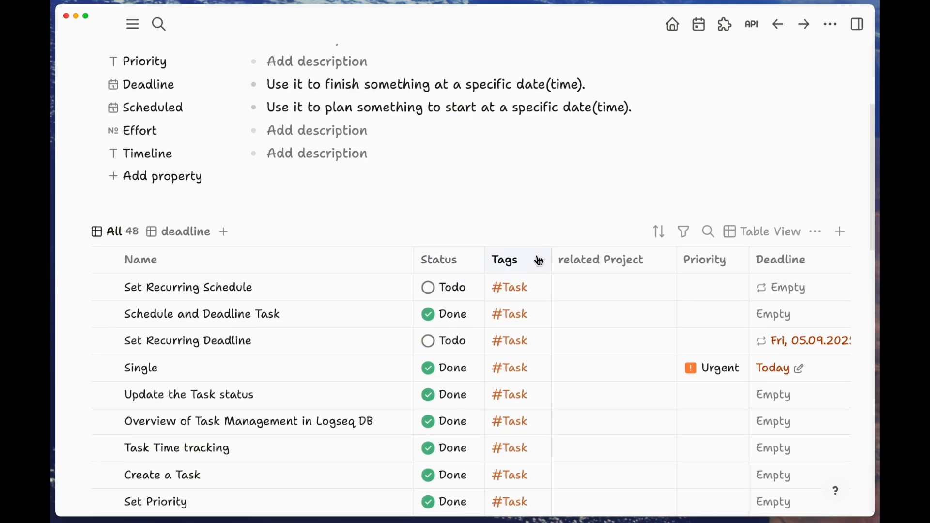
{"action": "scroll", "coordinate": [514, 257], "scroll_direction": "up", "scroll_amount": 9}
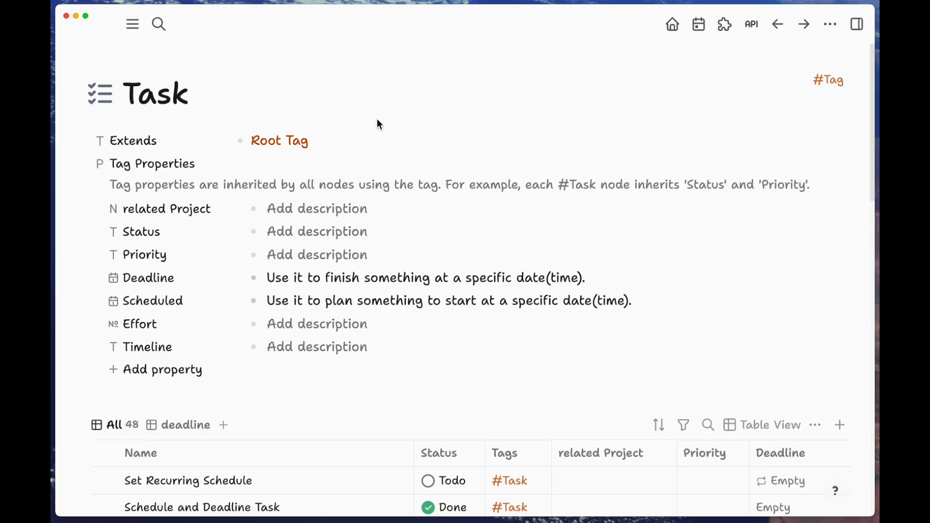
- Back in the Objective outline, expand Extensibility of Task with Properties to review its property list, mark it as Done and collapse it
{"action": "key", "text": "super+bracketleft"}
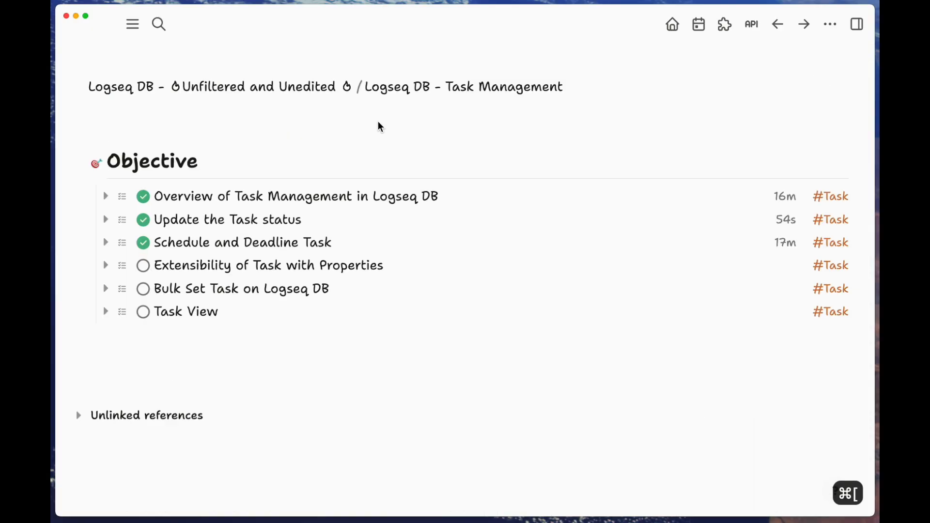
{"action": "left_click", "coordinate": [106, 266]}
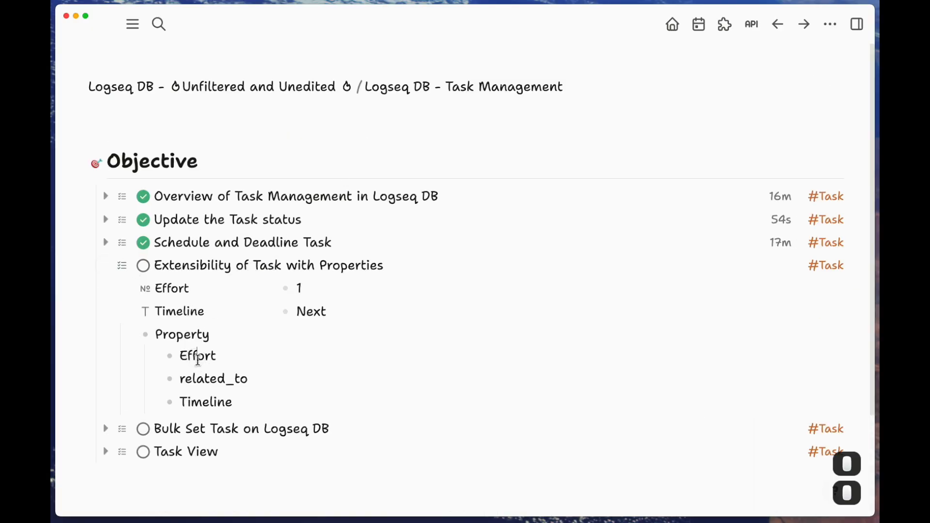
{"action": "double_click", "coordinate": [211, 381]}
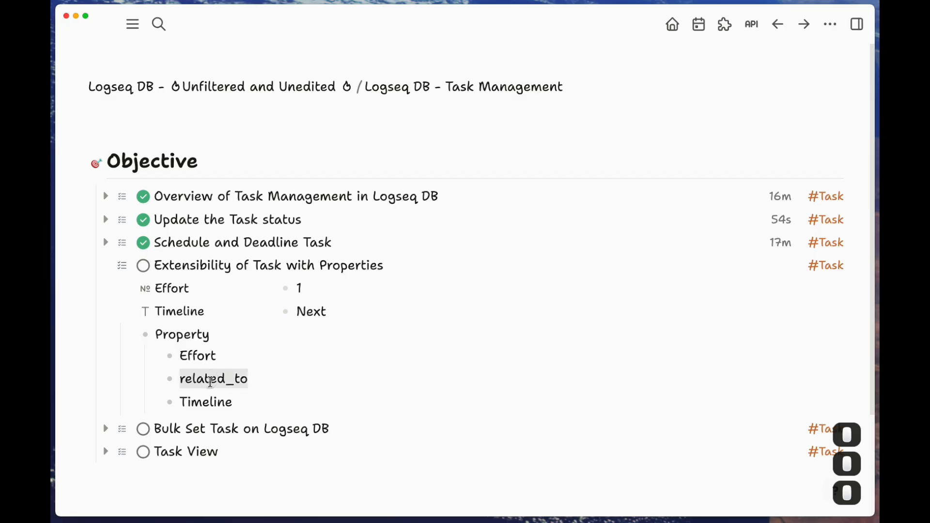
{"action": "left_click", "coordinate": [176, 267]}
{"action": "key", "text": "super+Return"}
{"action": "key", "text": "super+Return"}
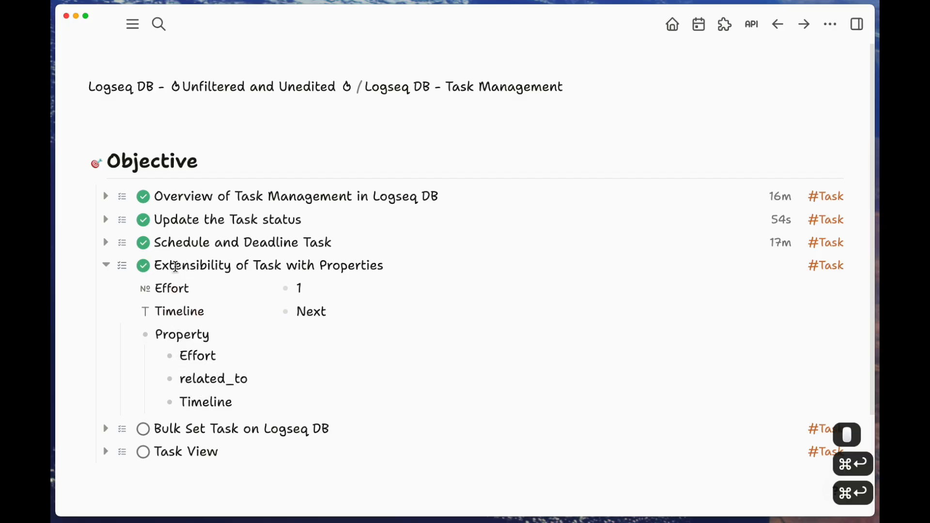
{"action": "left_click", "coordinate": [104, 266]}
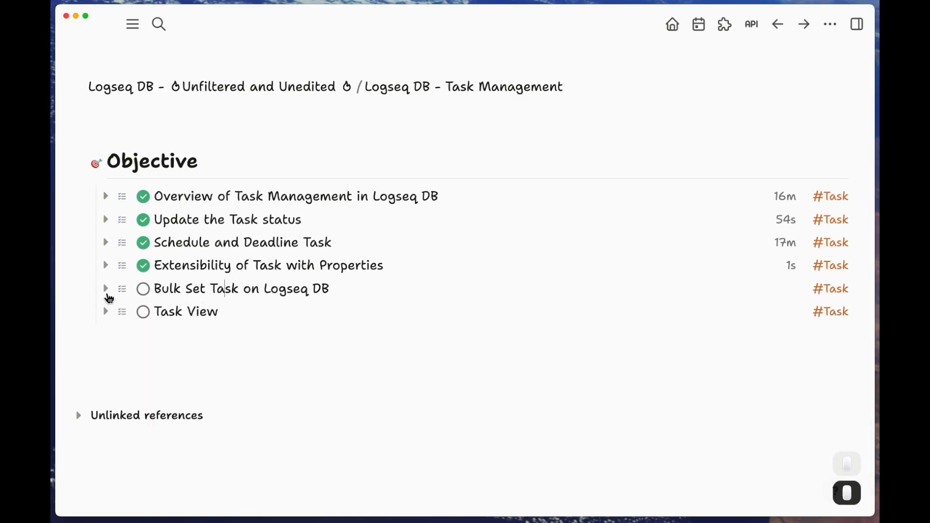
- Expand Bulk Set Task on Logseq DB and review its methods for setting tasks and its nested Example nodes
{"action": "left_click", "coordinate": [105, 289]}
{"action": "scroll", "coordinate": [213, 298], "scroll_direction": "down", "scroll_amount": 3}
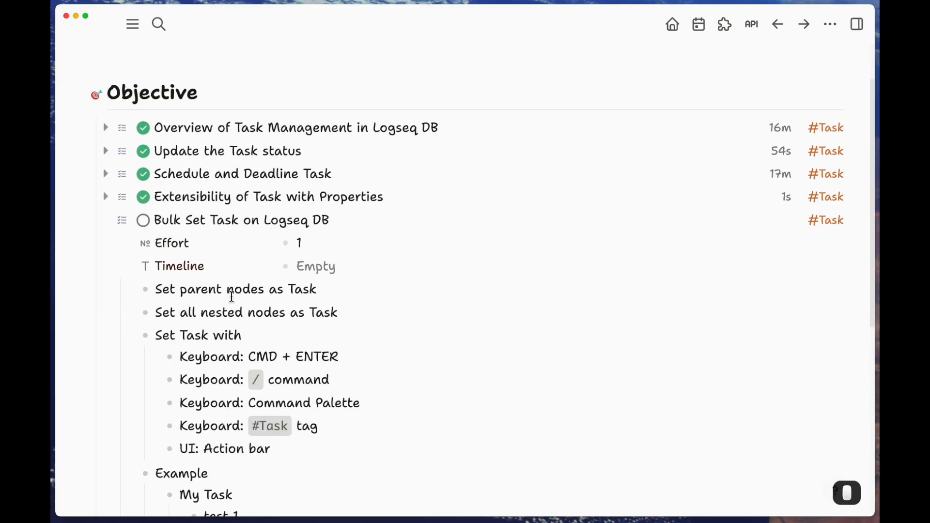
{"action": "scroll", "coordinate": [242, 300], "scroll_direction": "down", "scroll_amount": 5}
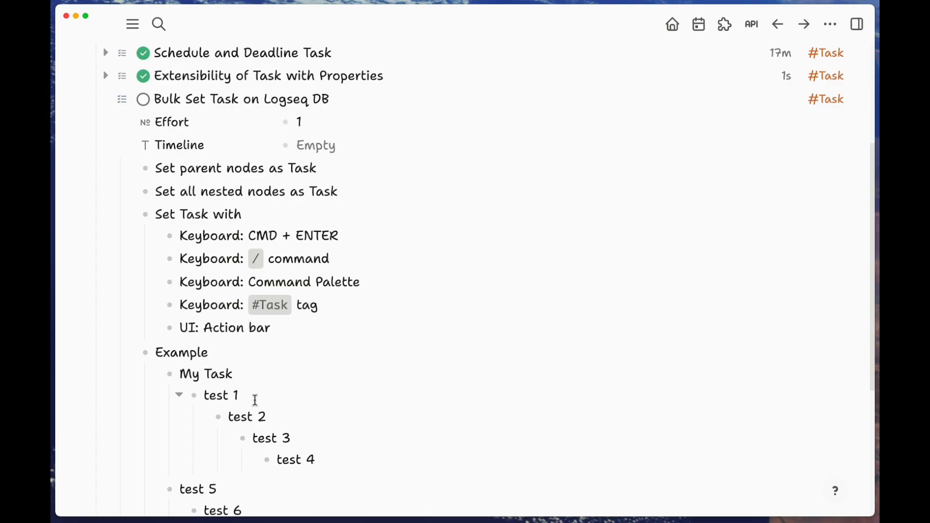
{"action": "scroll", "coordinate": [310, 387], "scroll_direction": "down", "scroll_amount": 1}
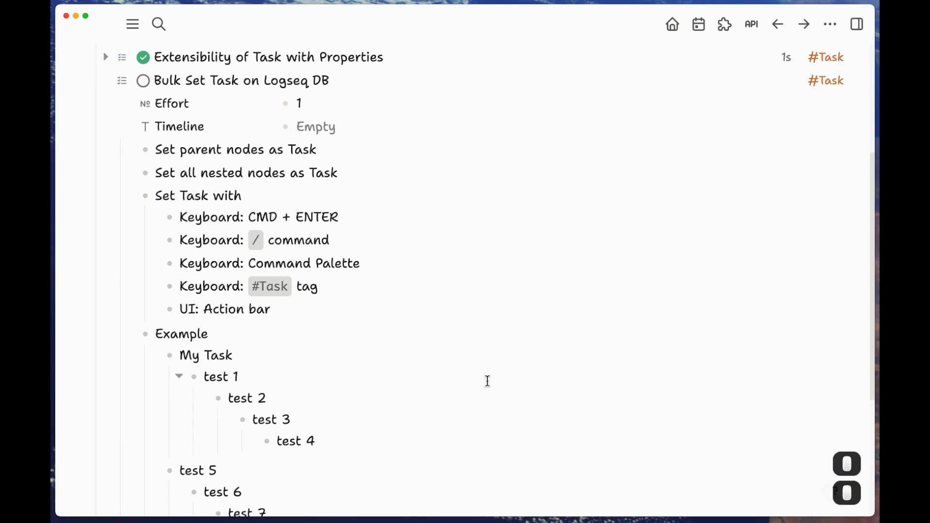
{"action": "key", "text": "shift+Up"}
{"action": "key", "text": "shift+Up"}
{"action": "key", "text": "shift+Up"}
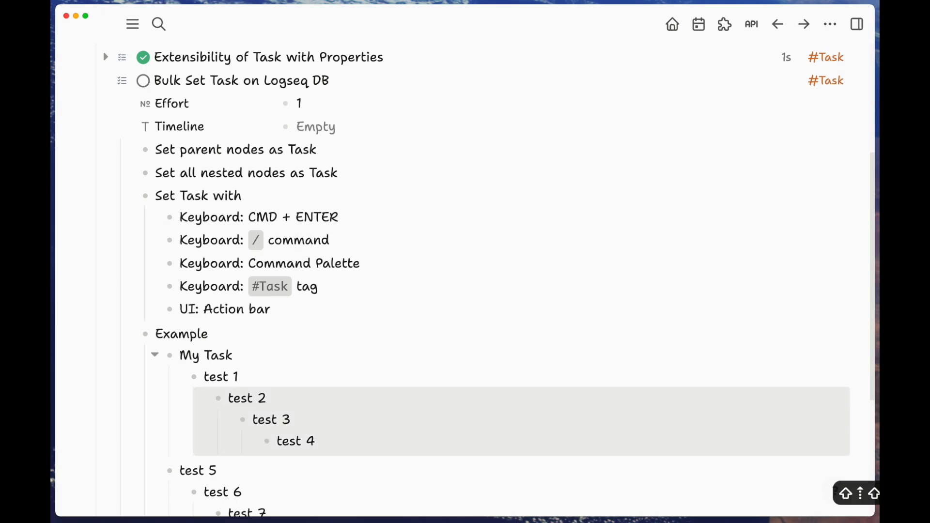
{"action": "key", "text": "shift+Up"}
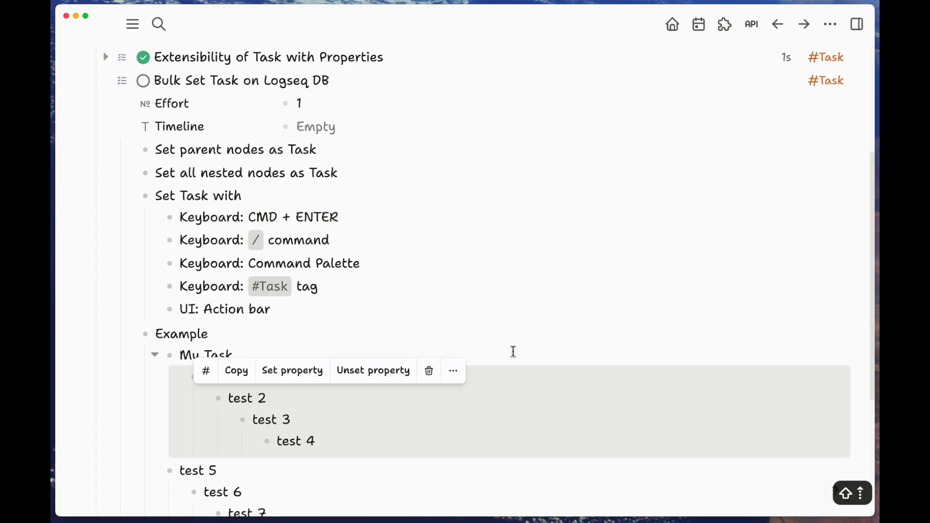
{"action": "left_click", "coordinate": [385, 430]}
- Select the Example nodes from My Task through test 7, apply the Task tag to the selection, and undo it
{"action": "scroll", "coordinate": [377, 424], "scroll_direction": "down", "scroll_amount": 1}
{"action": "left_click", "coordinate": [353, 411]}
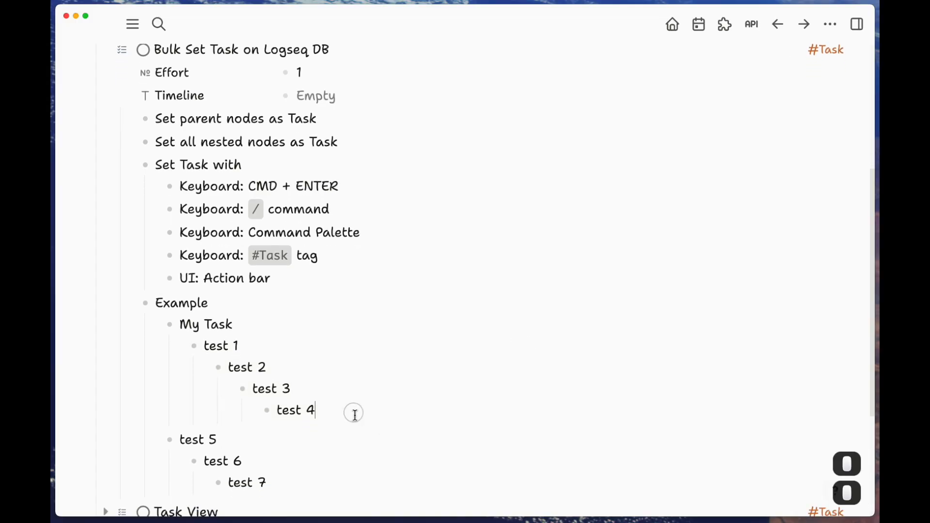
{"action": "left_click", "coordinate": [245, 325]}
{"action": "key", "text": "shift+Up"}
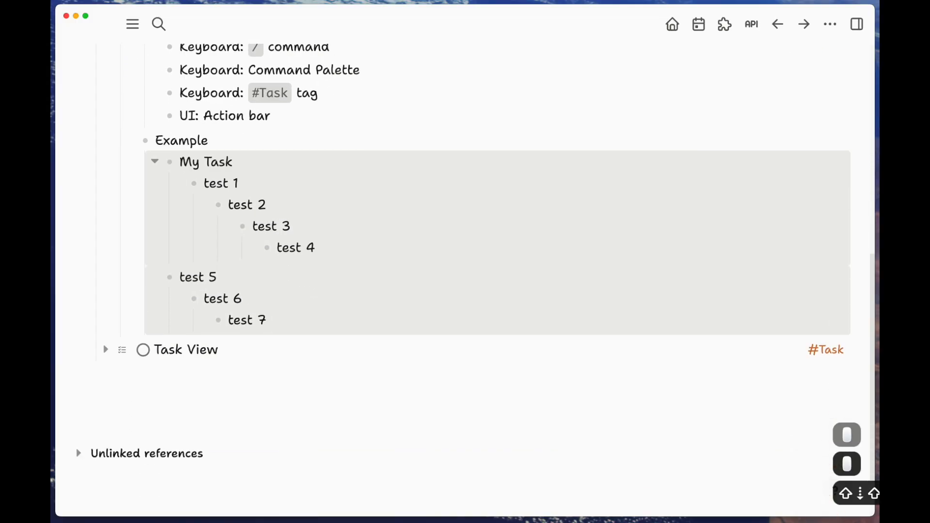
{"action": "scroll", "coordinate": [241, 329], "scroll_direction": "up", "scroll_amount": 1}
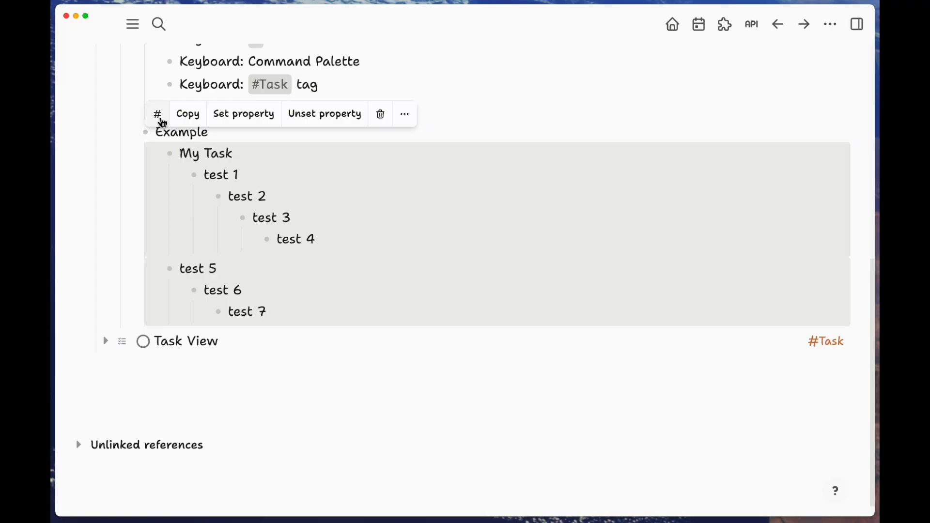
{"action": "left_click", "coordinate": [159, 116]}
{"action": "type", "text": "t"}
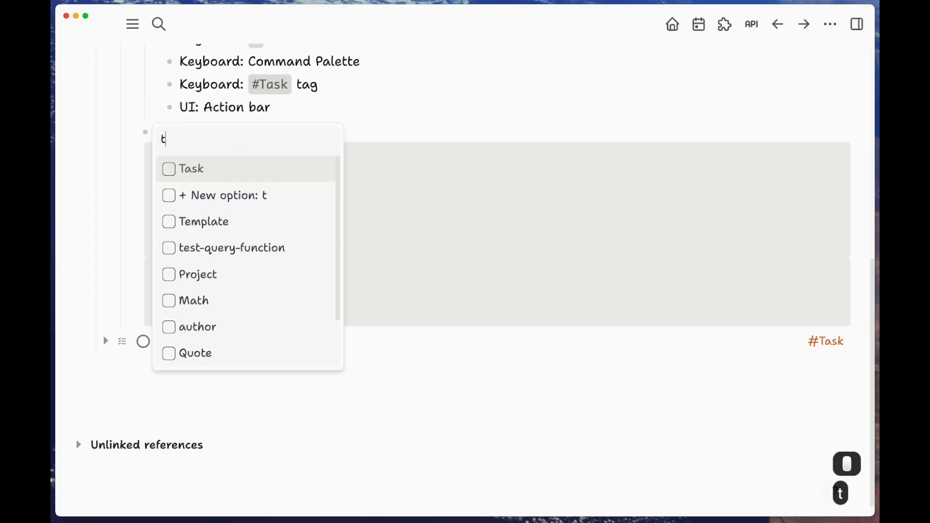
{"action": "type", "text": "ask"}
{"action": "key", "text": "Return"}
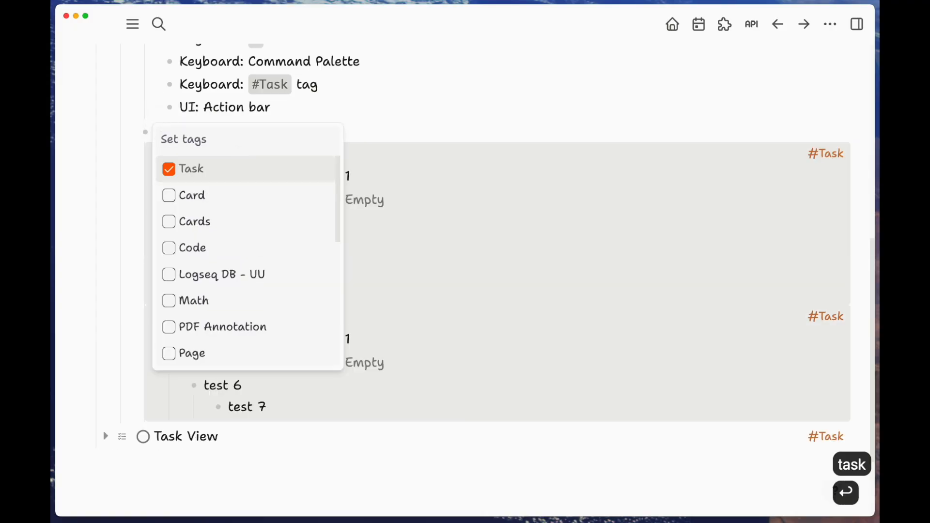
{"action": "key", "text": "Escape"}
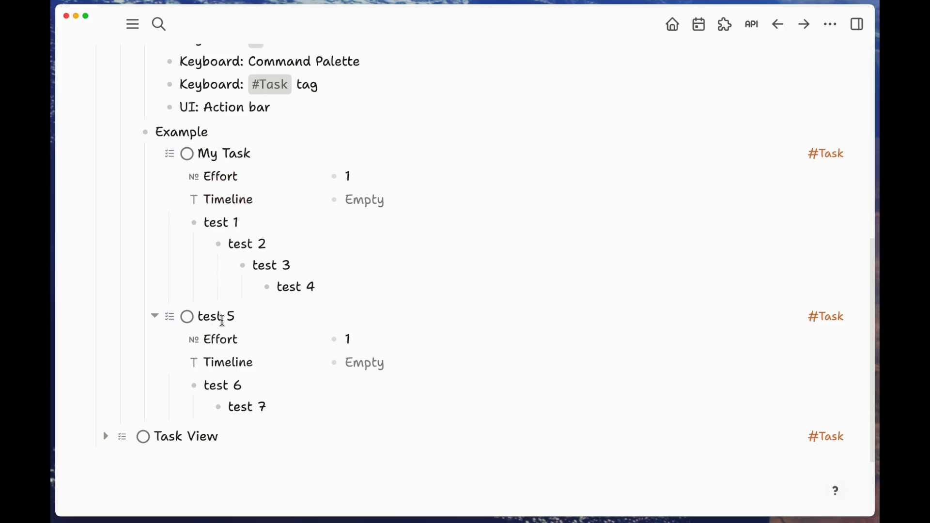
{"action": "left_click", "coordinate": [222, 319]}
{"action": "key", "text": "super+z"}
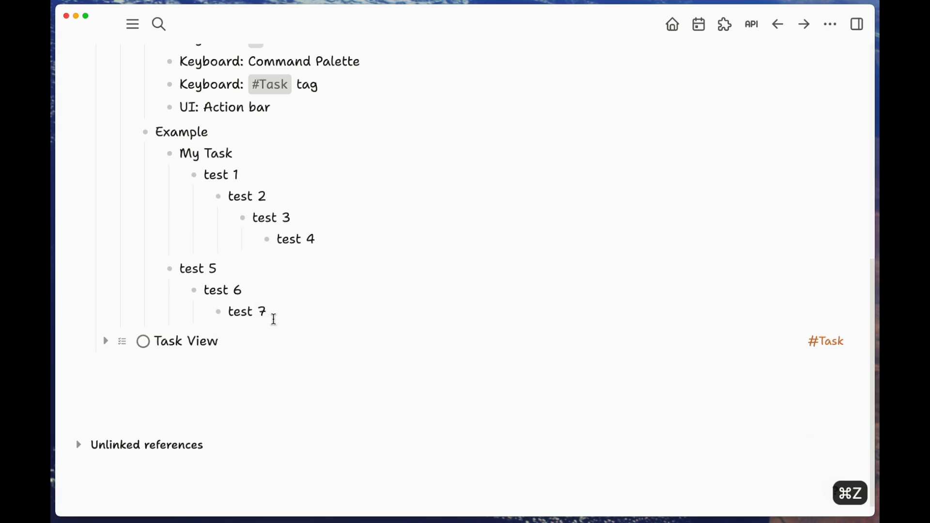
- Reselect all nodes under Example, assign them the Task tag a second time, and undo the tagging
{"action": "left_click", "coordinate": [286, 320]}
{"action": "key", "text": "shift+Up"}
{"action": "key", "text": "shift+Up"}
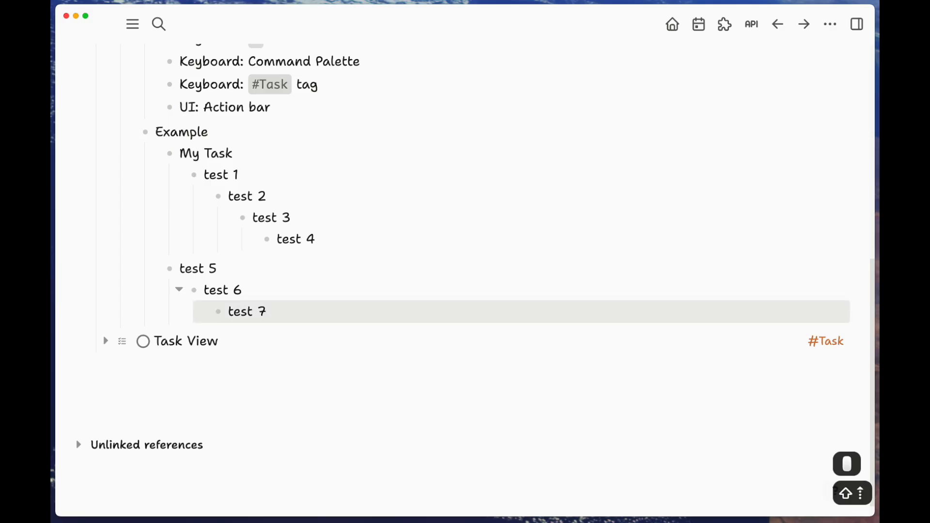
{"action": "key", "text": "shift+Up"}
{"action": "key", "text": "shift+Up"}
{"action": "key", "text": "shift+Up"}
{"action": "key", "text": "shift+Up"}
{"action": "key", "text": "shift+Up"}
{"action": "key", "text": "shift+Up"}
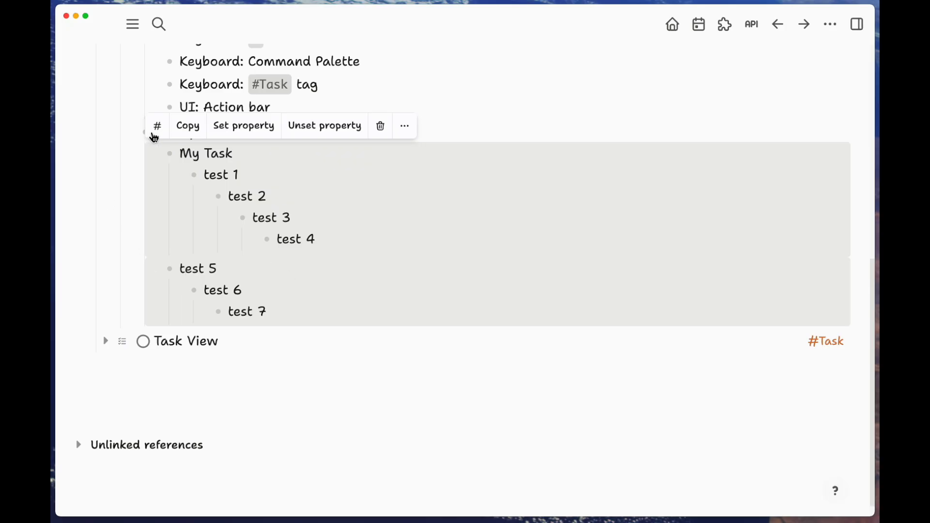
{"action": "left_click", "coordinate": [157, 126]}
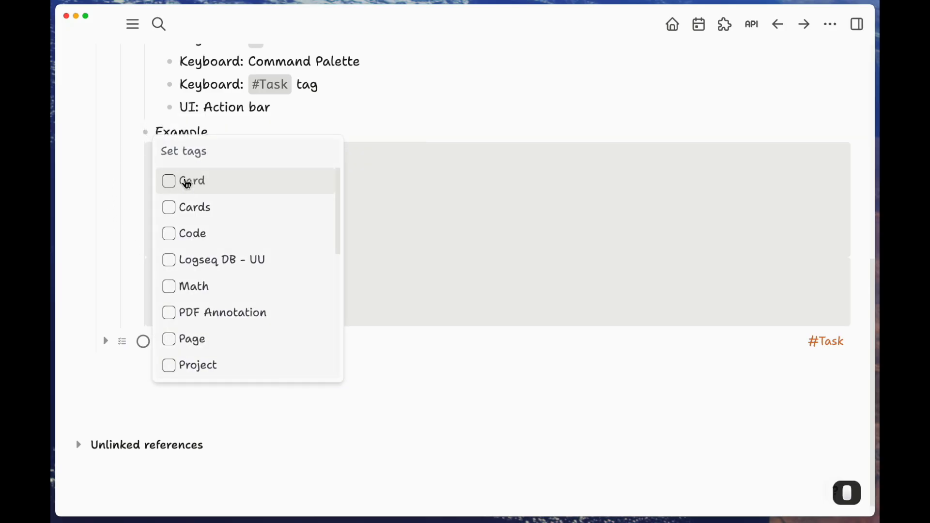
{"action": "type", "text": "task"}
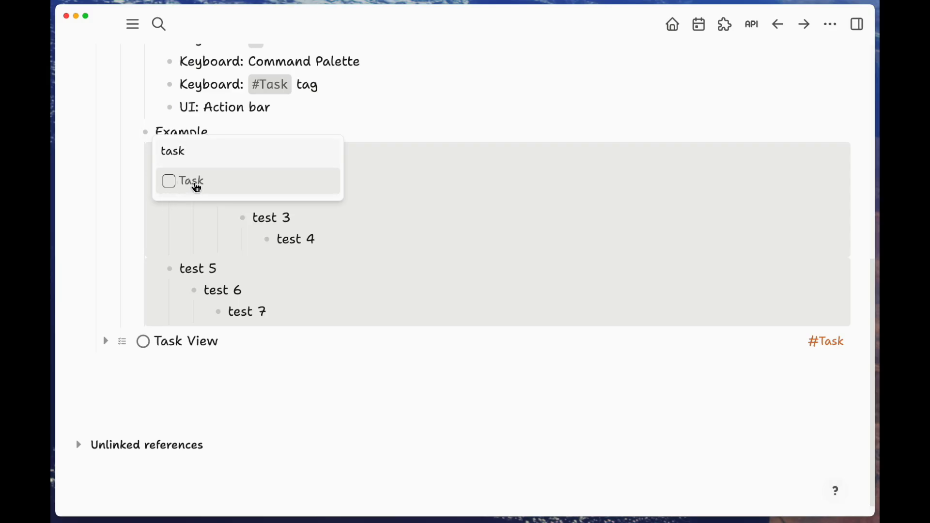
{"action": "left_click", "coordinate": [197, 188]}
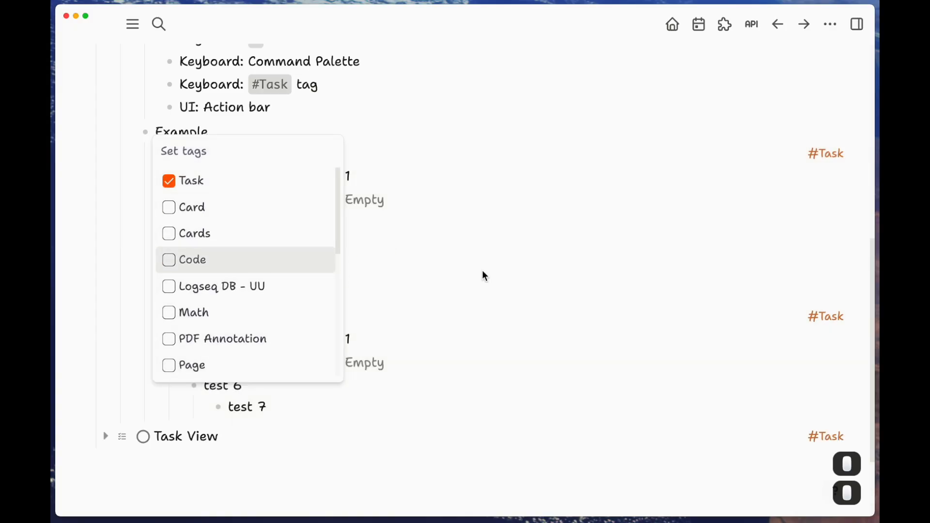
{"action": "key", "text": "Escape"}
{"action": "key", "text": "super+z"}
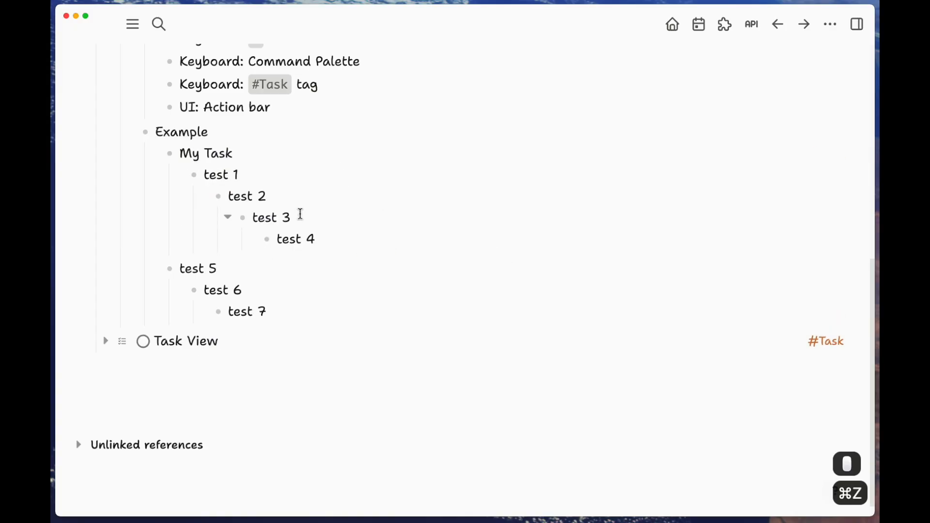
- Select My Task through test 7, convert every parent and nested node into a Todo task at once, and undo the conversion
{"action": "left_click", "coordinate": [285, 316]}
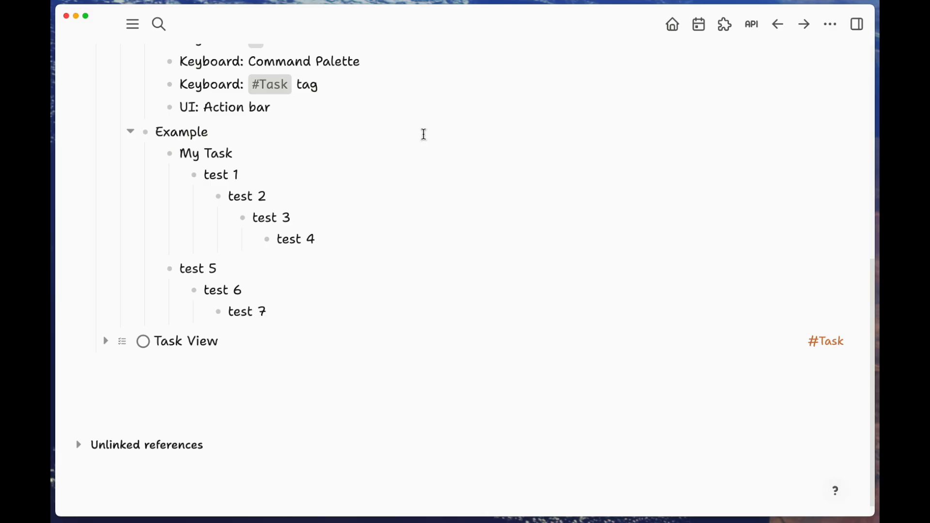
{"action": "key", "text": "shift+Up"}
{"action": "key", "text": "shift+Up"}
{"action": "key", "text": "shift+Up"}
{"action": "key", "text": "shift+Up"}
{"action": "key", "text": "shift+Up"}
{"action": "key", "text": "shift+Up"}
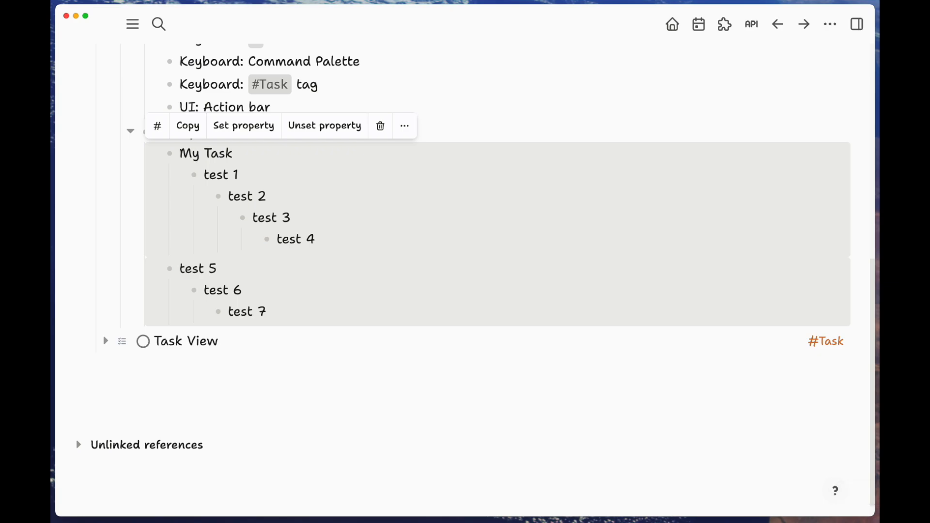
{"action": "key", "text": "super+Return"}
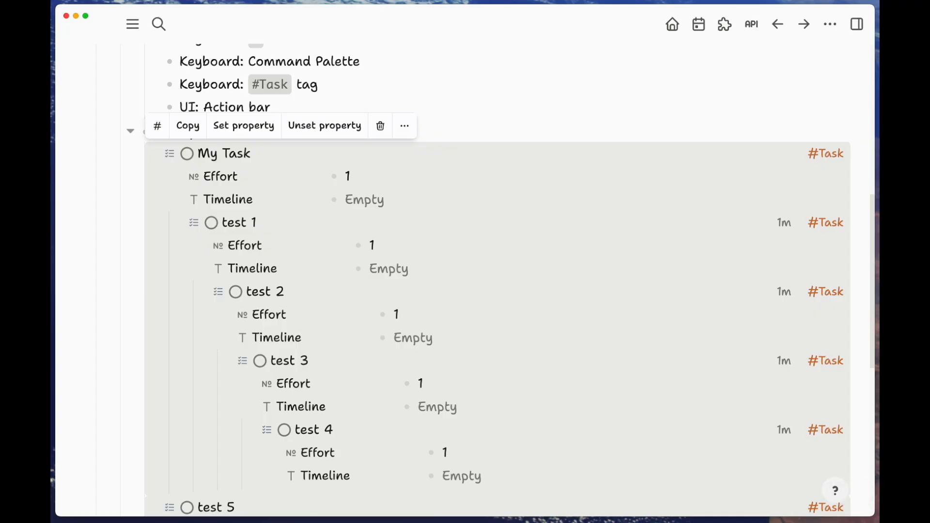
{"action": "key", "text": "super+z"}
{"action": "left_click", "coordinate": [422, 133]}
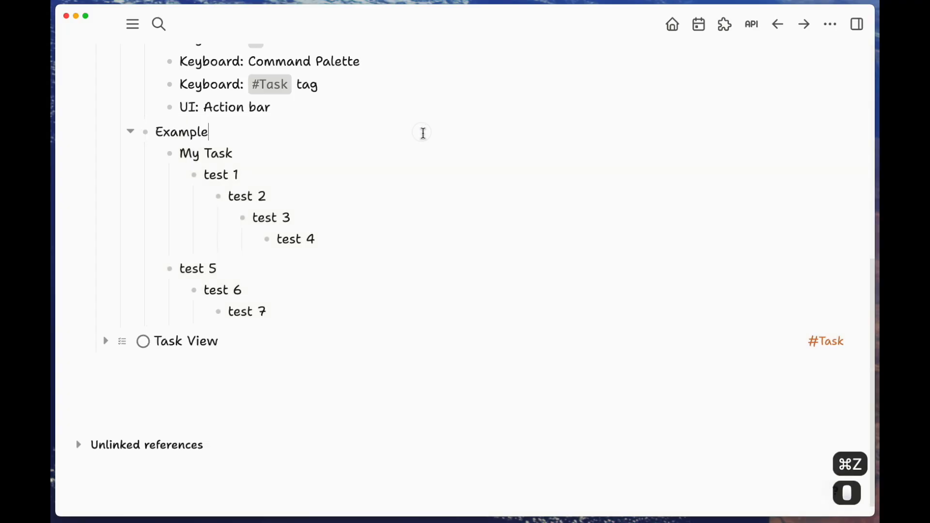
- Select My Task through test 7 under Example, set their Status property to Doing, and undo the change
{"action": "left_click", "coordinate": [272, 313]}
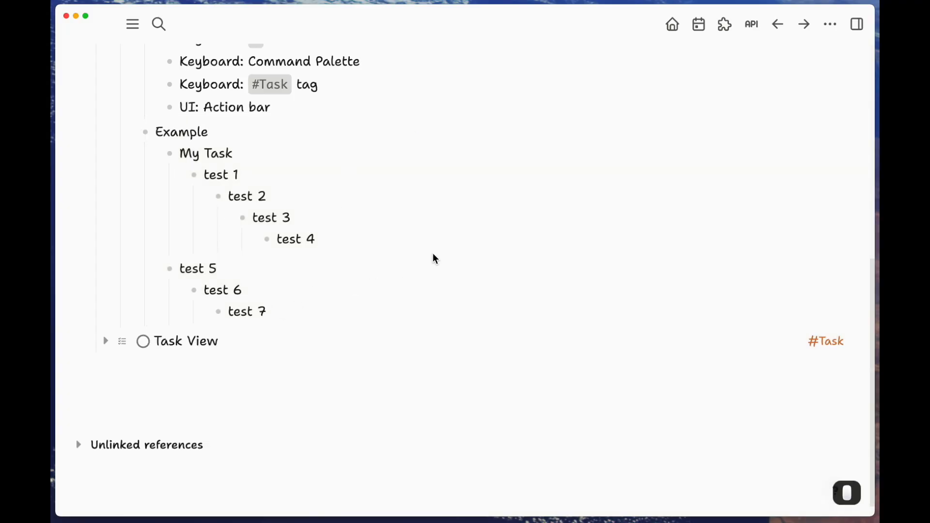
{"action": "scroll", "coordinate": [436, 257], "scroll_direction": "up", "scroll_amount": 1}
{"action": "scroll", "coordinate": [210, 235], "scroll_direction": "up", "scroll_amount": 4}
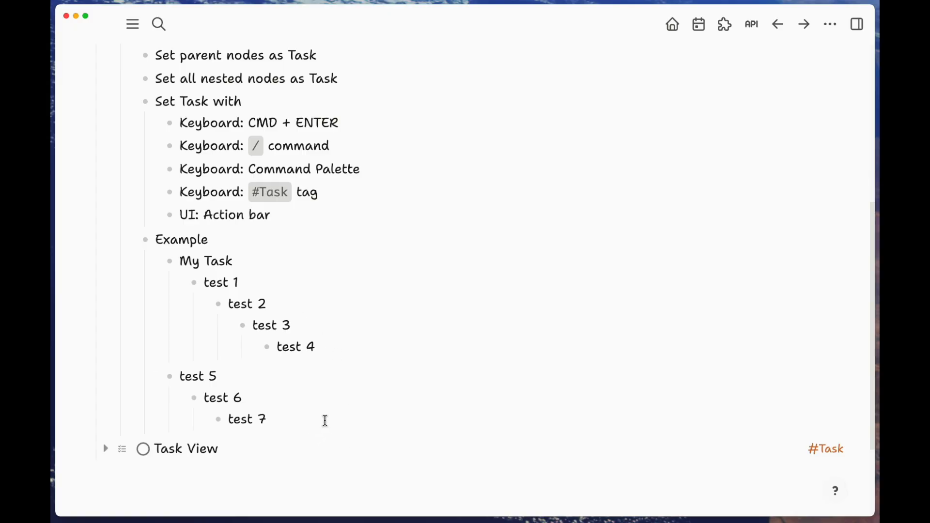
{"action": "key", "text": "shift+Up"}
{"action": "key", "text": "shift+Up"}
{"action": "key", "text": "shift+Up"}
{"action": "key", "text": "shift+Up"}
{"action": "key", "text": "shift+Up"}
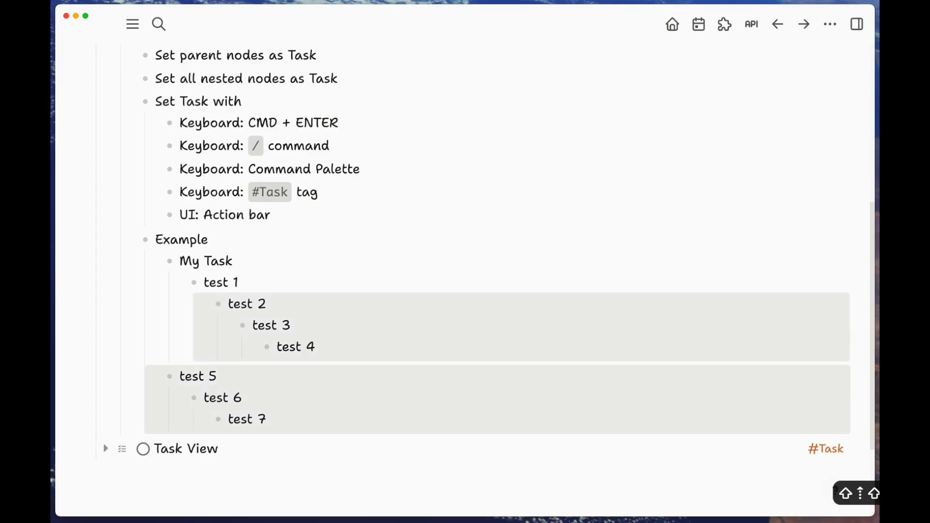
{"action": "scroll", "coordinate": [274, 261], "scroll_direction": "down", "scroll_amount": 1}
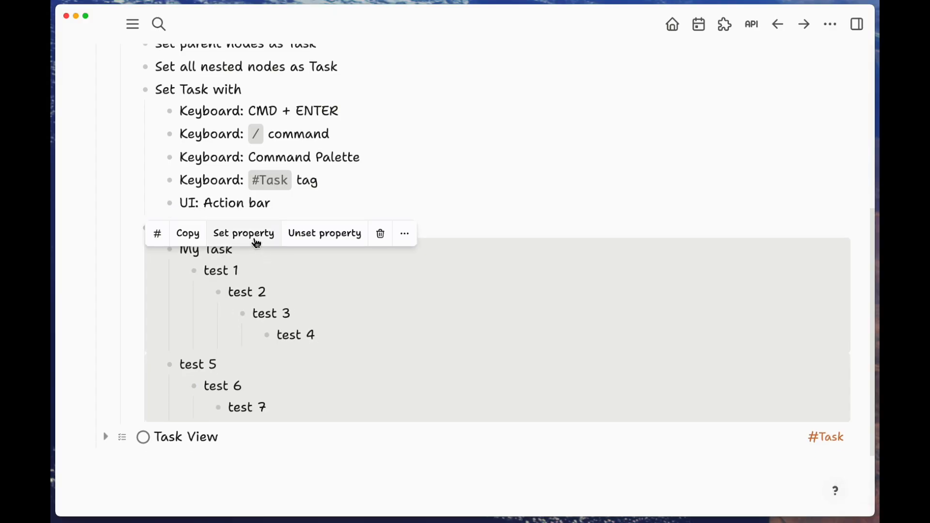
{"action": "left_click", "coordinate": [257, 242]}
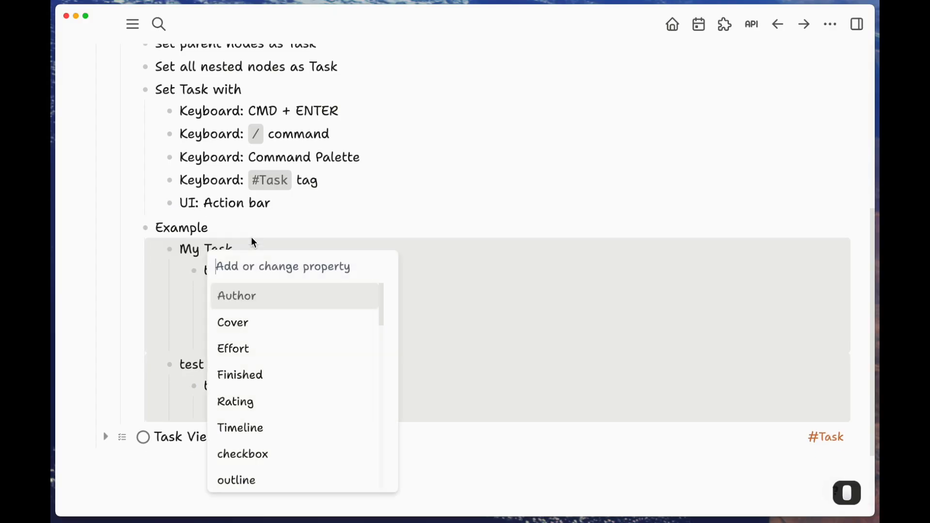
{"action": "type", "text": "Status"}
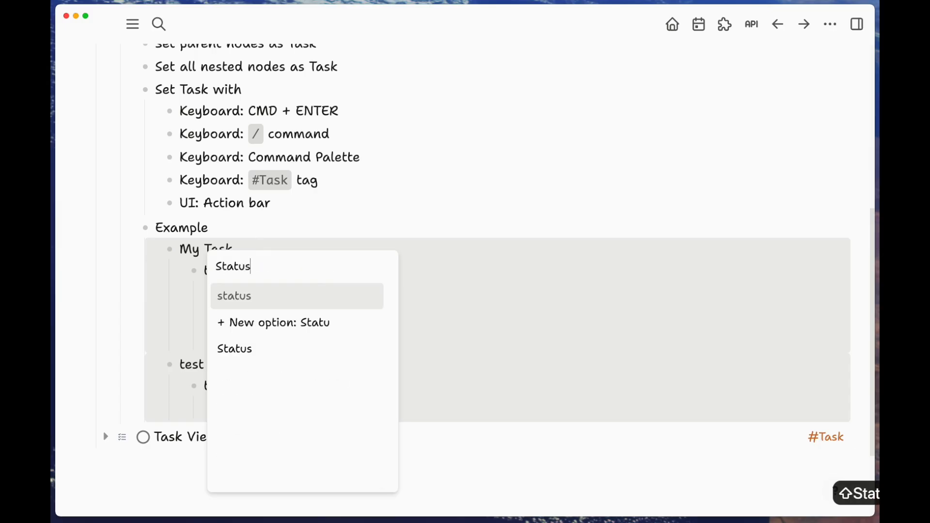
{"action": "left_click", "coordinate": [242, 325]}
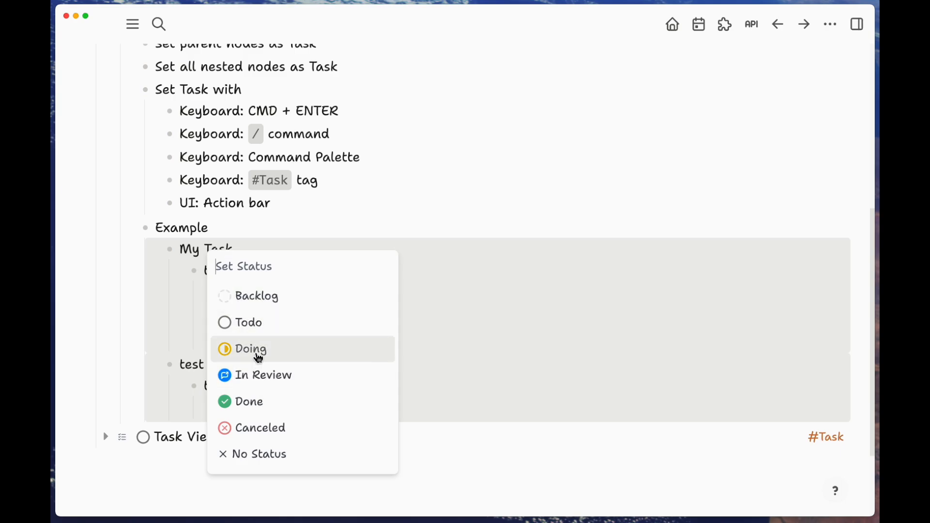
{"action": "left_click", "coordinate": [259, 359]}
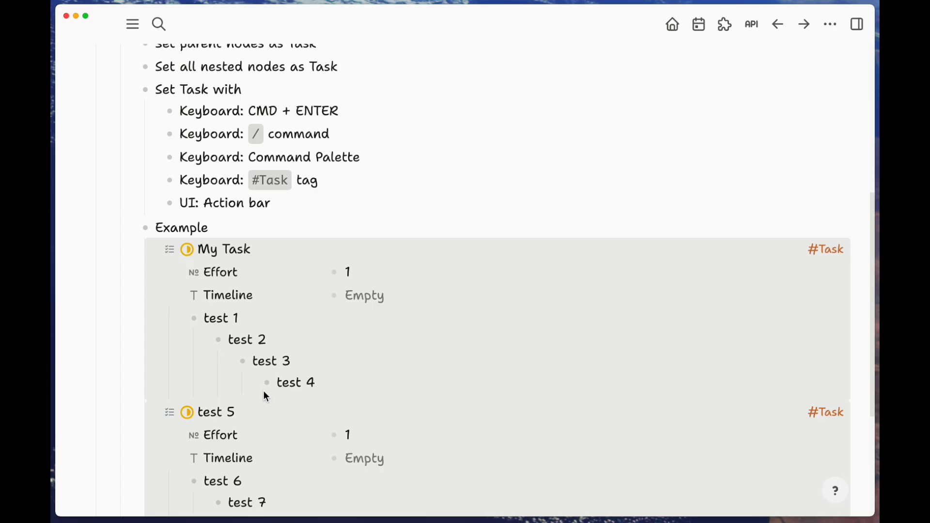
{"action": "mouse_move", "coordinate": [275, 384]}
{"action": "key", "text": "super+z"}
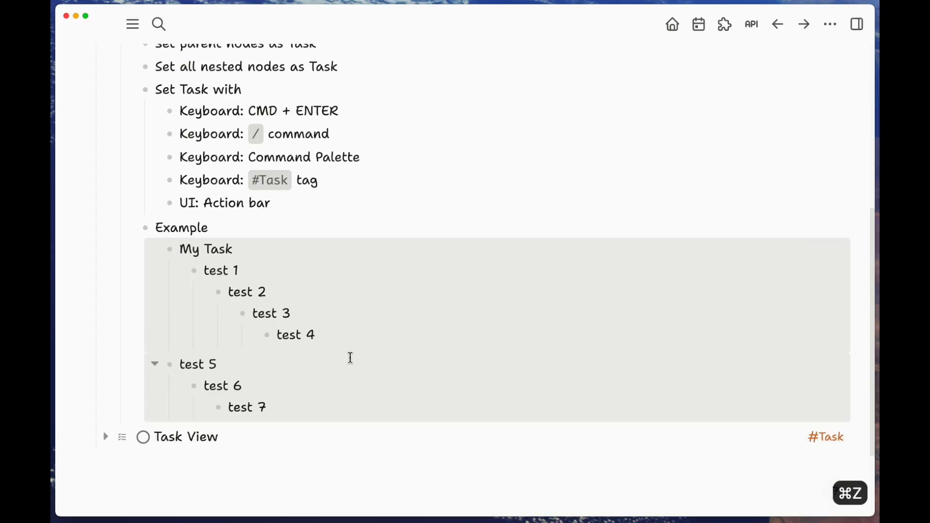
{"action": "key", "text": "super+z"}
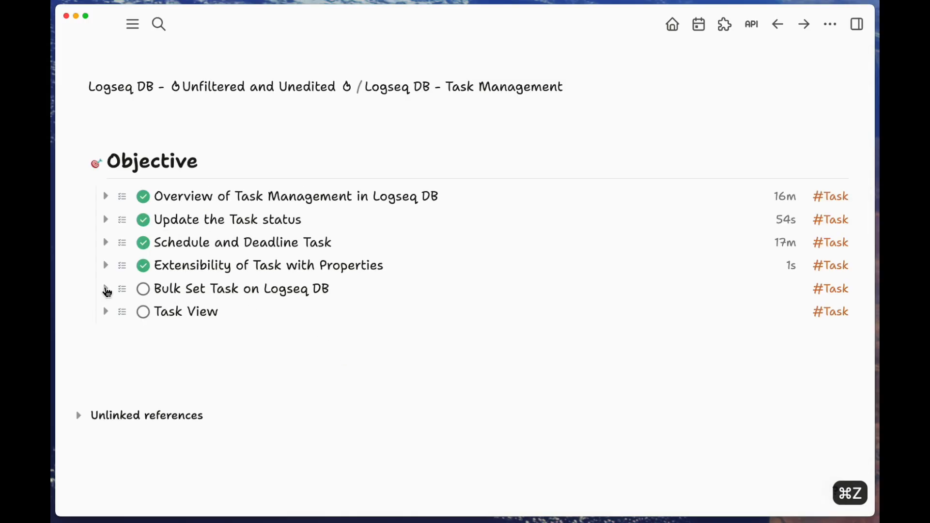
- Expand Bulk Set Task on Logseq DB again and review its listed methods for setting tasks and the Example nodes
{"action": "left_click", "coordinate": [106, 289]}
{"action": "scroll", "coordinate": [248, 376], "scroll_direction": "down", "scroll_amount": 2}
{"action": "left_click", "coordinate": [297, 376]}
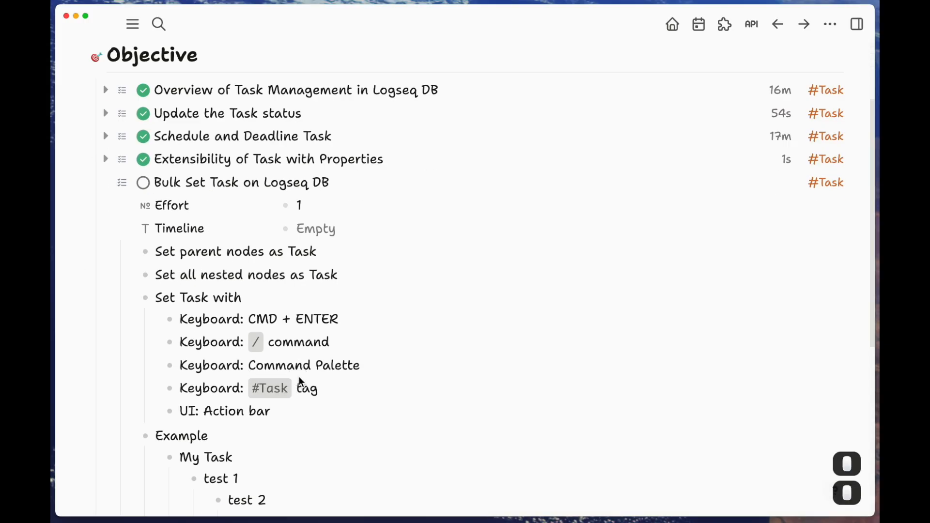
{"action": "triple_click", "coordinate": [294, 371]}
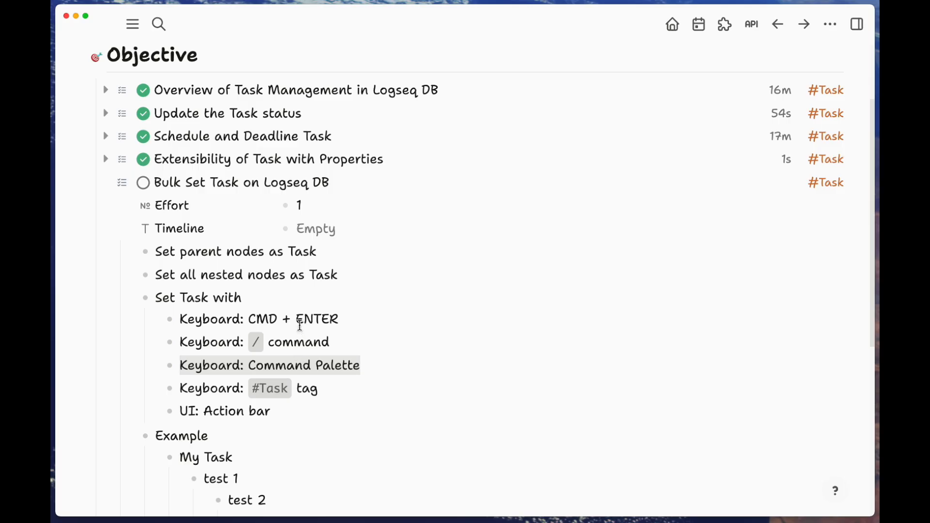
{"action": "scroll", "coordinate": [307, 329], "scroll_direction": "down", "scroll_amount": 1}
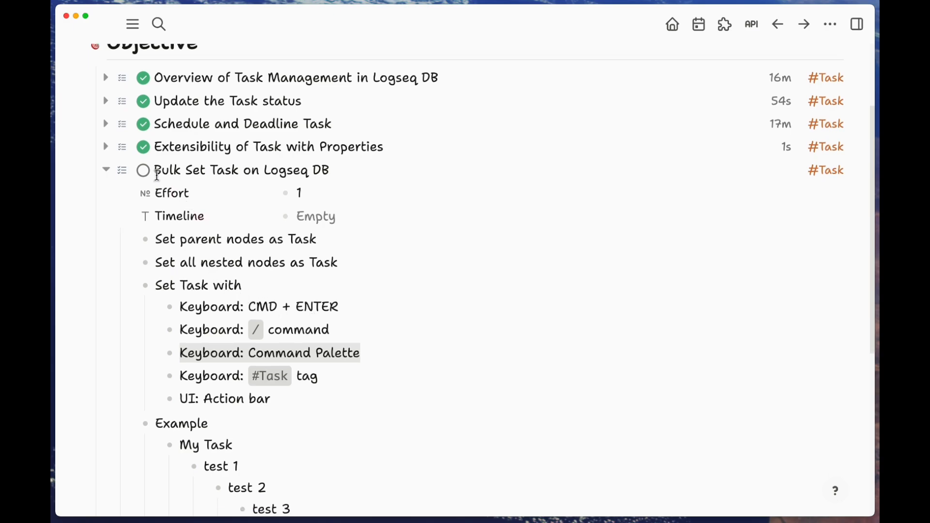
{"action": "left_click", "coordinate": [195, 172]}
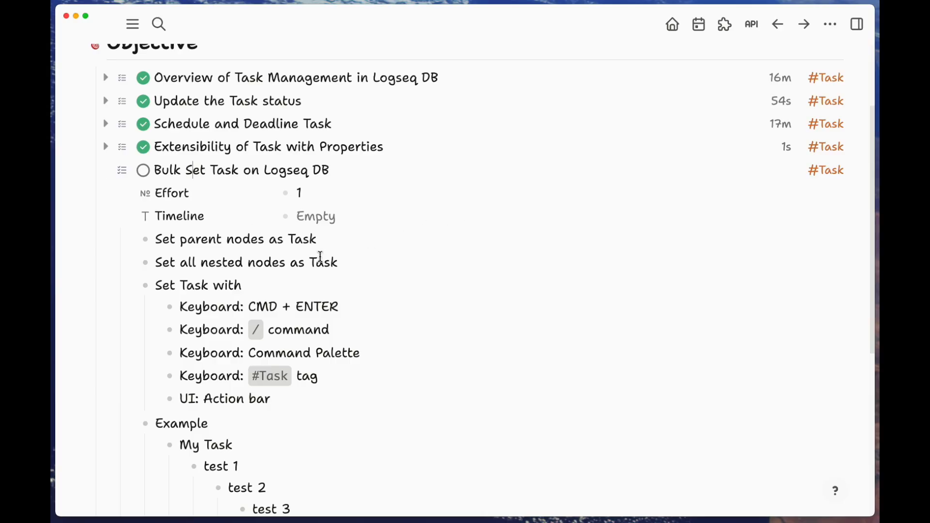
{"action": "scroll", "coordinate": [405, 261], "scroll_direction": "down", "scroll_amount": 3}
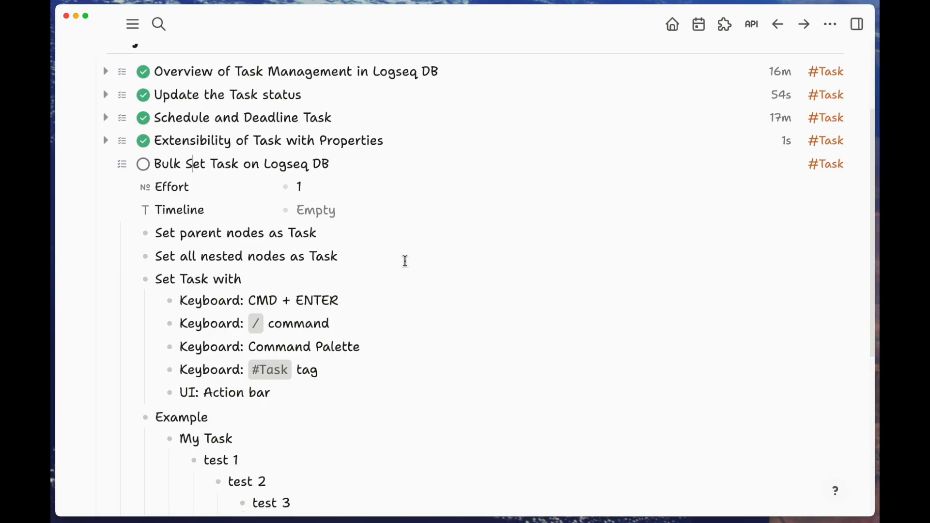
{"action": "scroll", "coordinate": [401, 262], "scroll_direction": "up", "scroll_amount": 1}
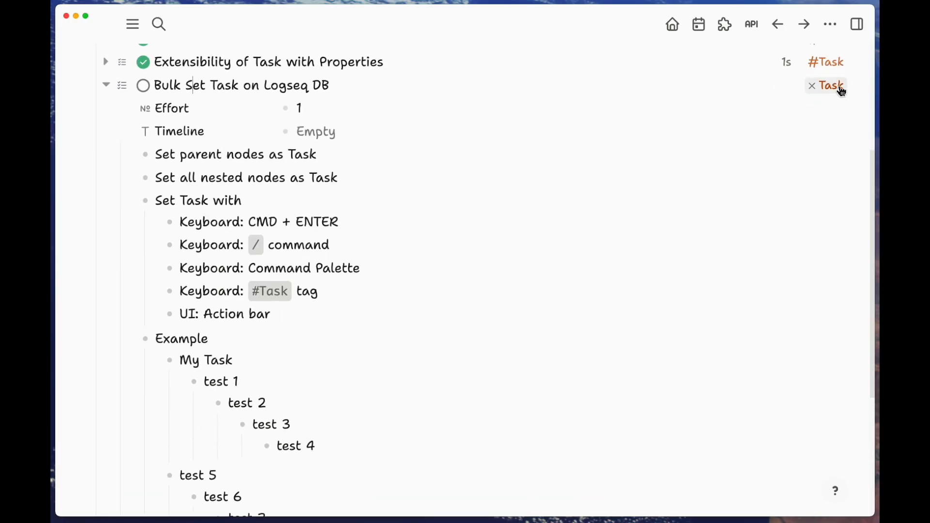
- Open the Task tag's page from Bulk Set Task on Logseq DB and show the navigation sidebar
{"action": "left_click", "coordinate": [835, 87]}
{"action": "scroll", "coordinate": [788, 142], "scroll_direction": "up", "scroll_amount": 5}
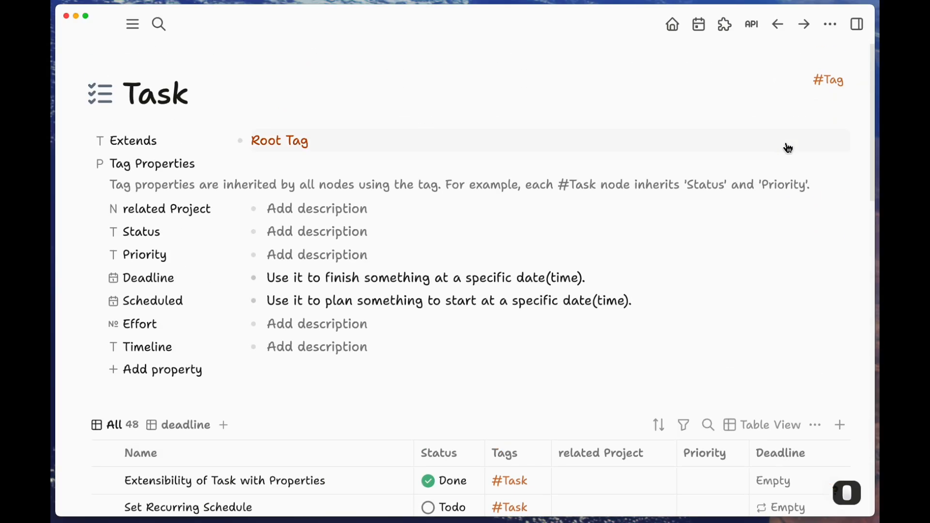
{"action": "left_click", "coordinate": [134, 25]}
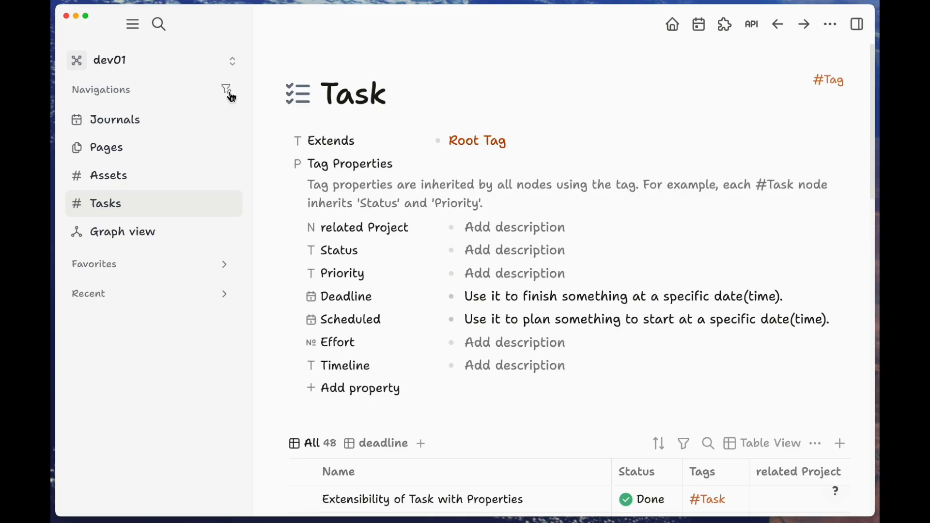
- Toggle the Tasks entry off and back on in the sidebar's navigation list, and open the Tasks page from it
{"action": "left_click", "coordinate": [228, 92]}
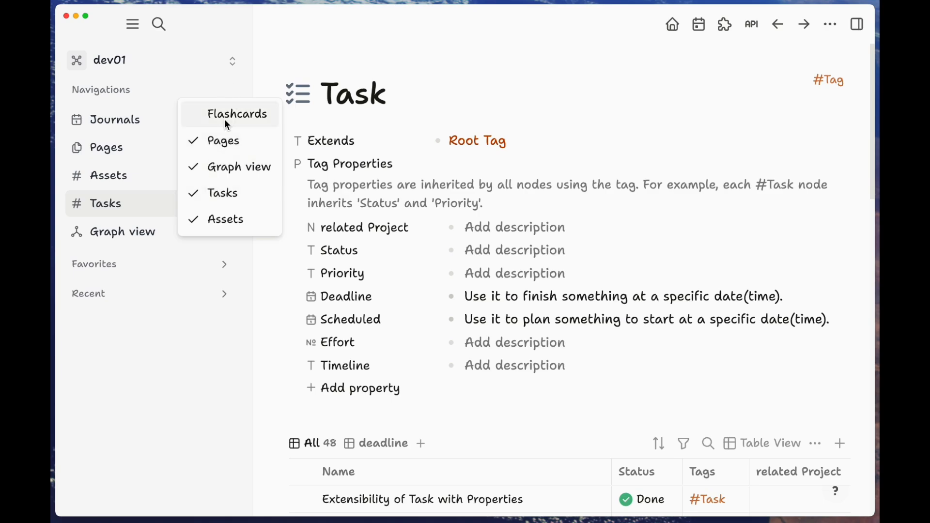
{"action": "left_click", "coordinate": [211, 202]}
{"action": "left_click", "coordinate": [211, 201]}
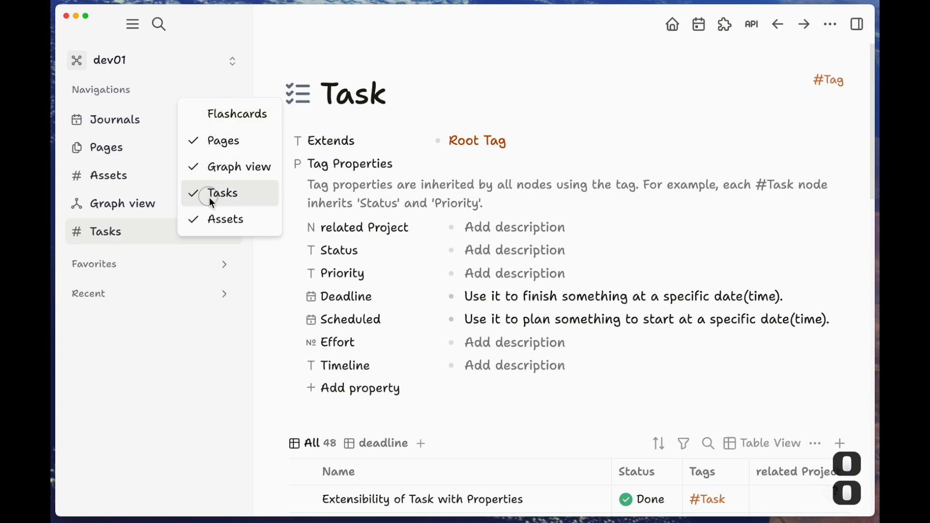
{"action": "left_click", "coordinate": [131, 232]}
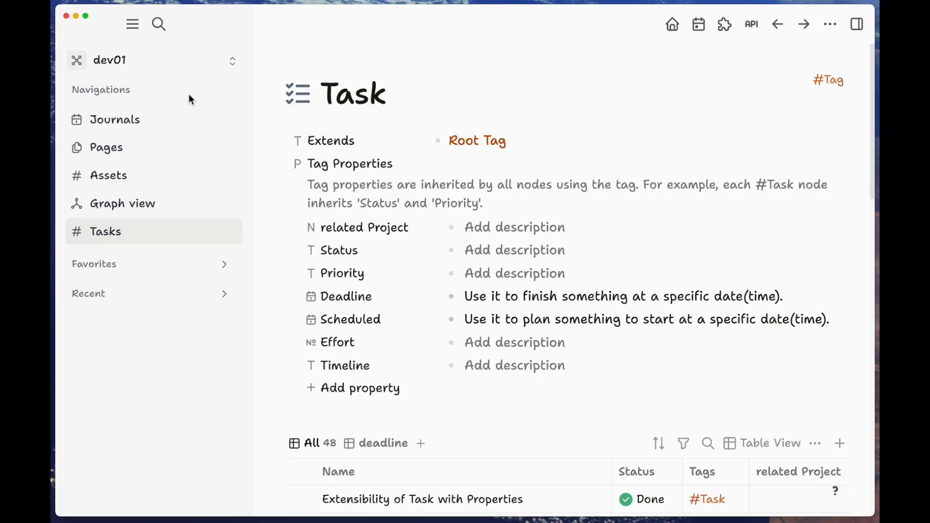
- Hide the sidebar, collapse the Task page's properties, and look through the full table of tasks
{"action": "left_click", "coordinate": [133, 24]}
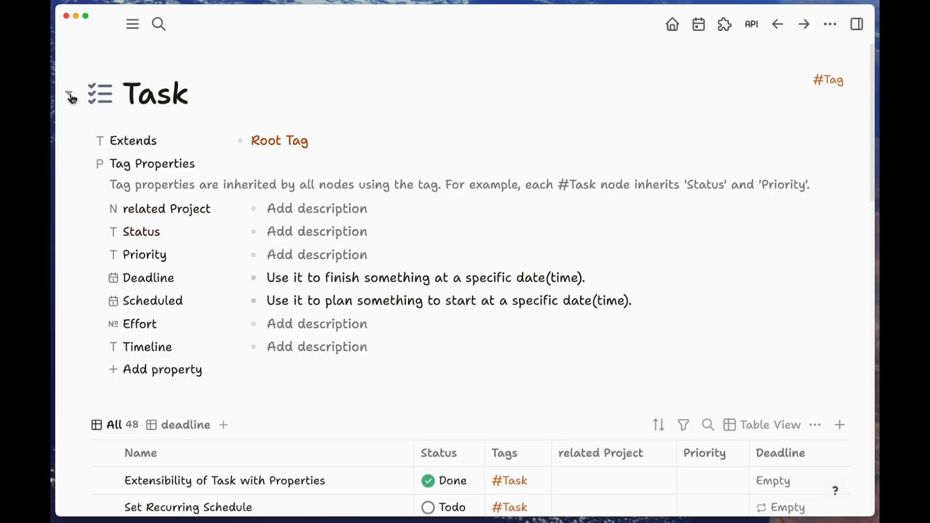
{"action": "left_click", "coordinate": [71, 97]}
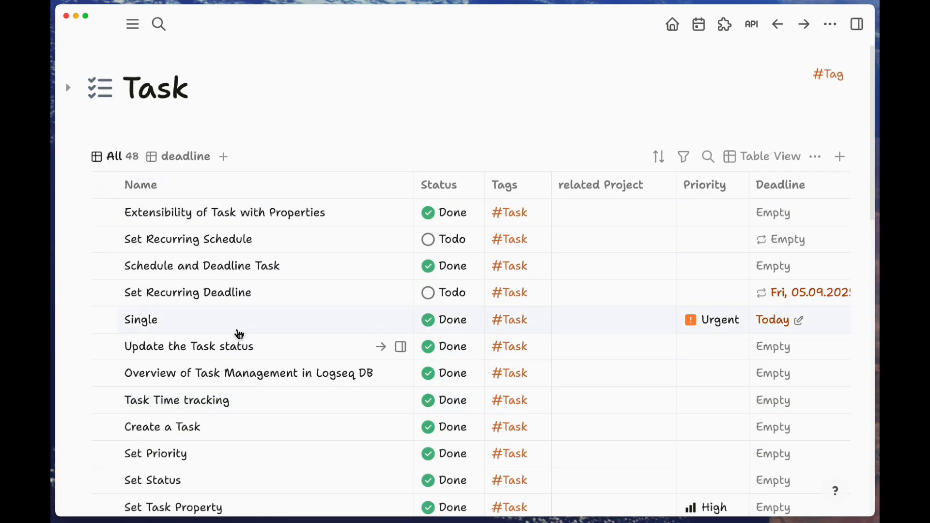
{"action": "scroll", "coordinate": [241, 331], "scroll_direction": "down", "scroll_amount": 20}
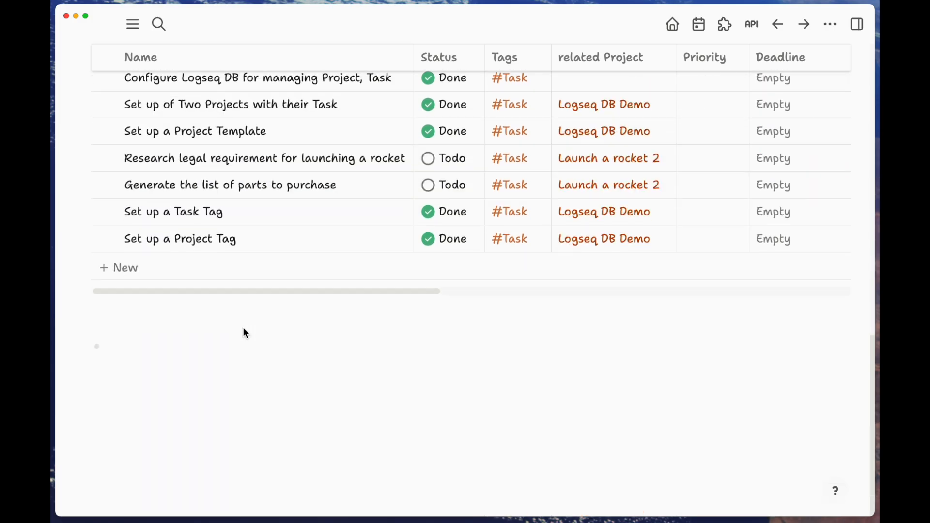
{"action": "scroll", "coordinate": [247, 334], "scroll_direction": "up", "scroll_amount": 20}
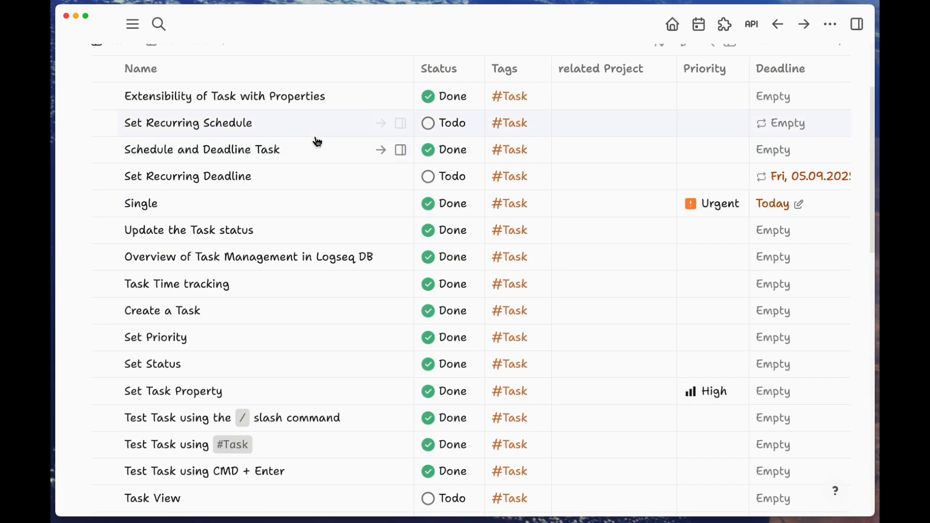
- Return to the Bulk Set Task on Logseq DB notes and convert My Task through test 7 under Example into Todo tasks together
{"action": "key", "text": "super+bracketleft"}
{"action": "scroll", "coordinate": [339, 224], "scroll_direction": "down", "scroll_amount": 1}
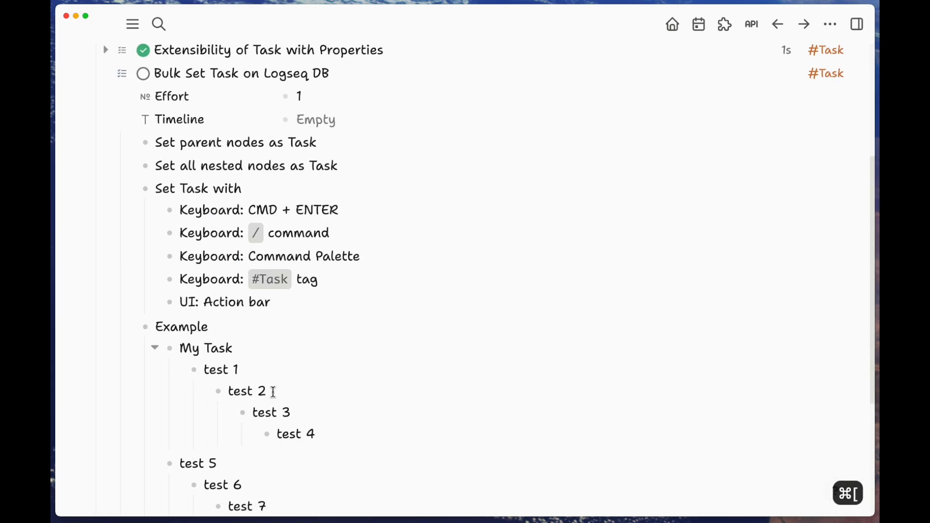
{"action": "scroll", "coordinate": [346, 456], "scroll_direction": "down", "scroll_amount": 1}
{"action": "left_click", "coordinate": [322, 495]}
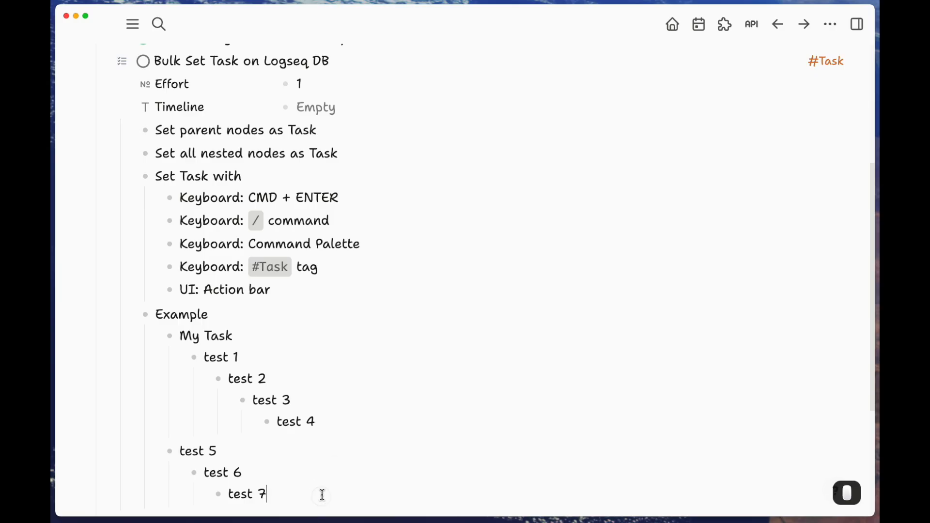
{"action": "key", "text": "shift+Up"}
{"action": "key", "text": "shift+Up"}
{"action": "key", "text": "shift+Up"}
{"action": "key", "text": "shift+Up"}
{"action": "key", "text": "shift+Up"}
{"action": "key", "text": "shift+Up"}
{"action": "key", "text": "shift+Up"}
{"action": "key", "text": "shift+Up"}
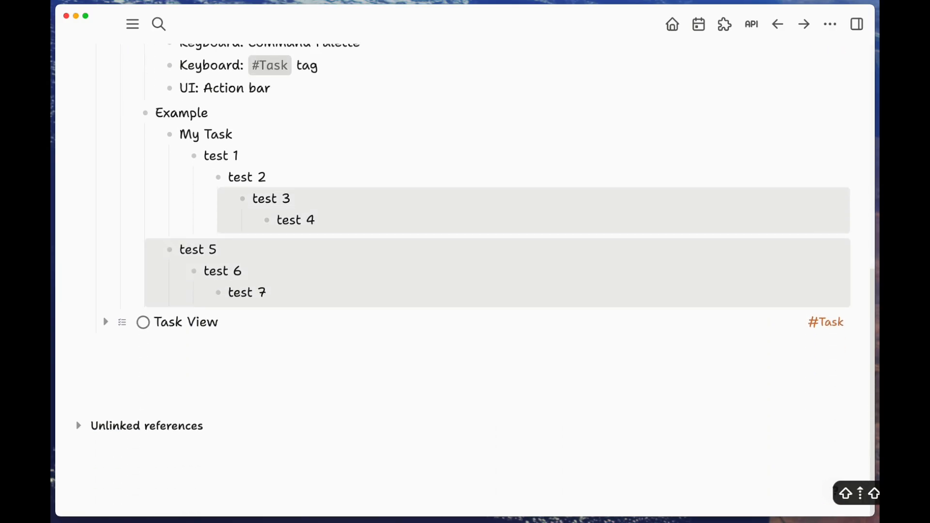
{"action": "key", "text": "super+Return"}
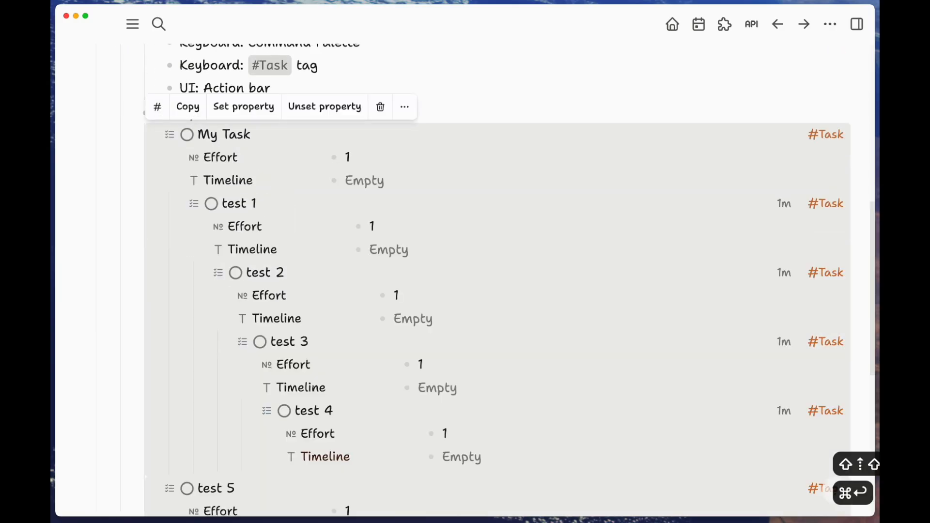
- Open the Task tag's page, select the rows test 4 through test 7, and view the tags that can be set for them
{"action": "left_click", "coordinate": [836, 213]}
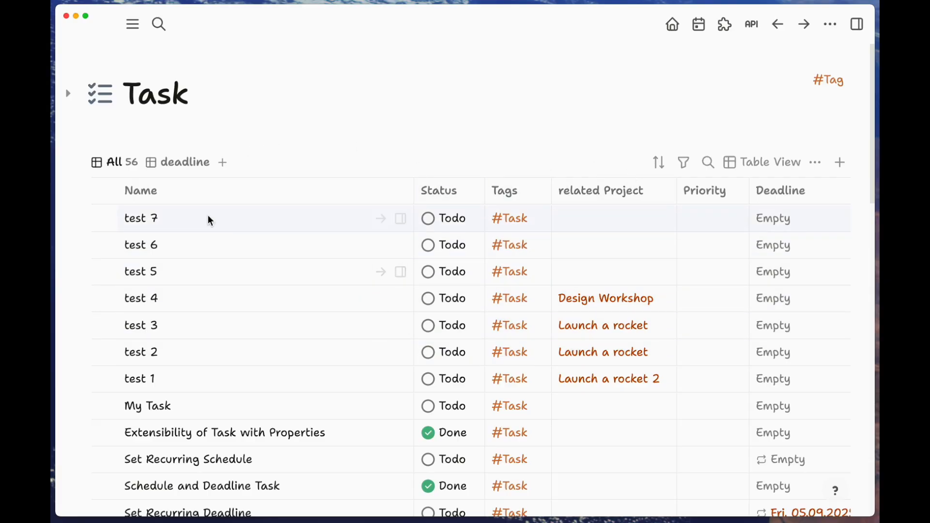
{"action": "left_click", "coordinate": [105, 299]}
{"action": "left_click", "coordinate": [105, 272]}
{"action": "left_click", "coordinate": [105, 246]}
{"action": "left_click", "coordinate": [104, 220]}
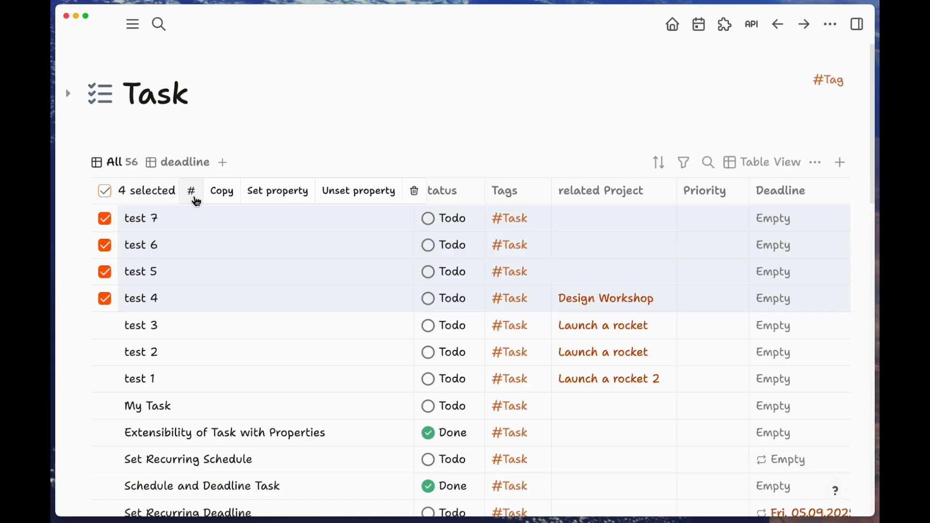
{"action": "left_click", "coordinate": [197, 201]}
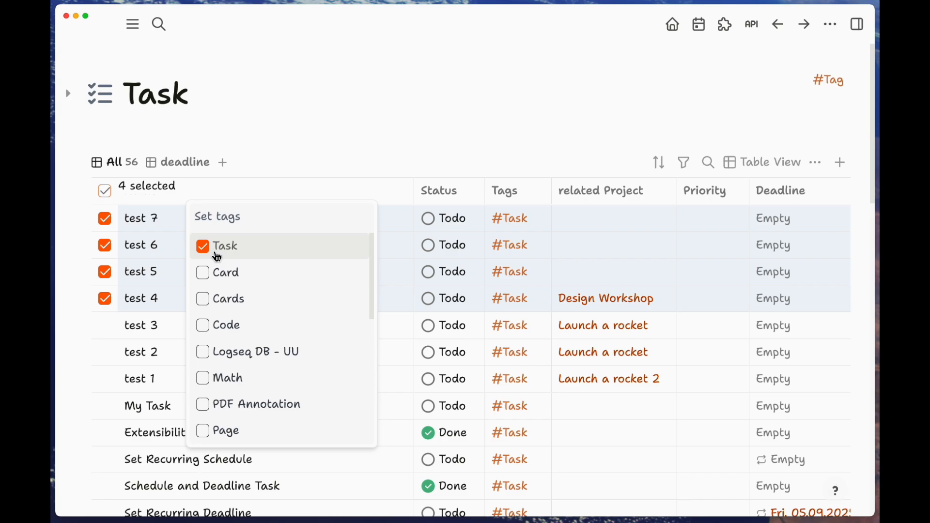
{"action": "key", "text": "Escape"}
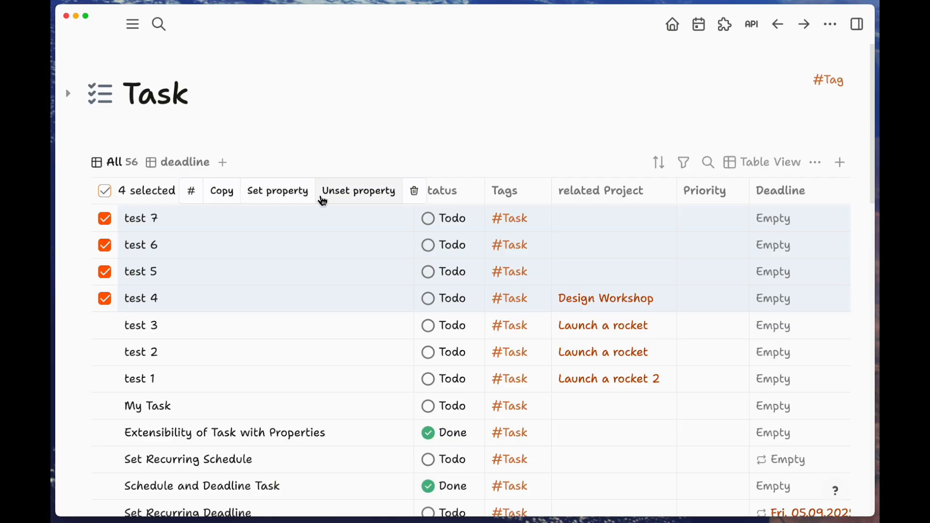
- Set the built-in Status property to Doing for the selected rows test 4 through test 7
{"action": "left_click", "coordinate": [272, 199]}
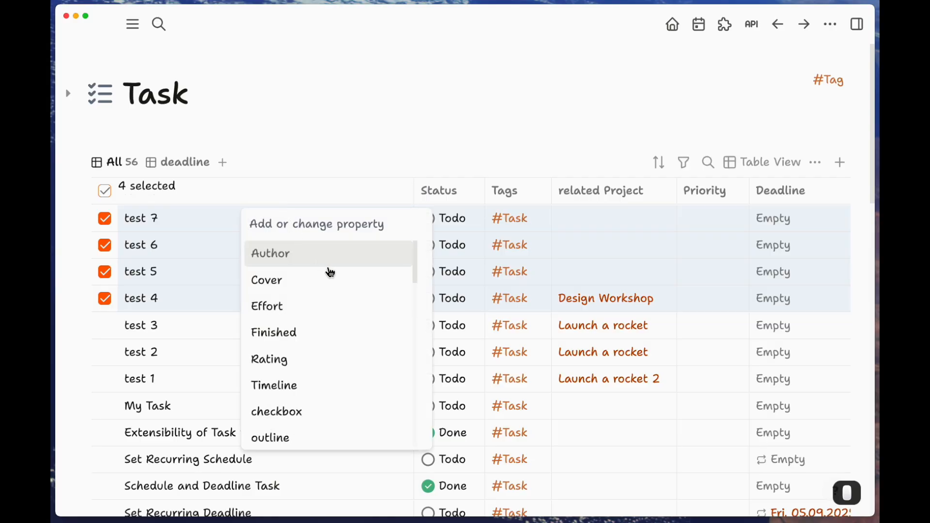
{"action": "type", "text": "Stat"}
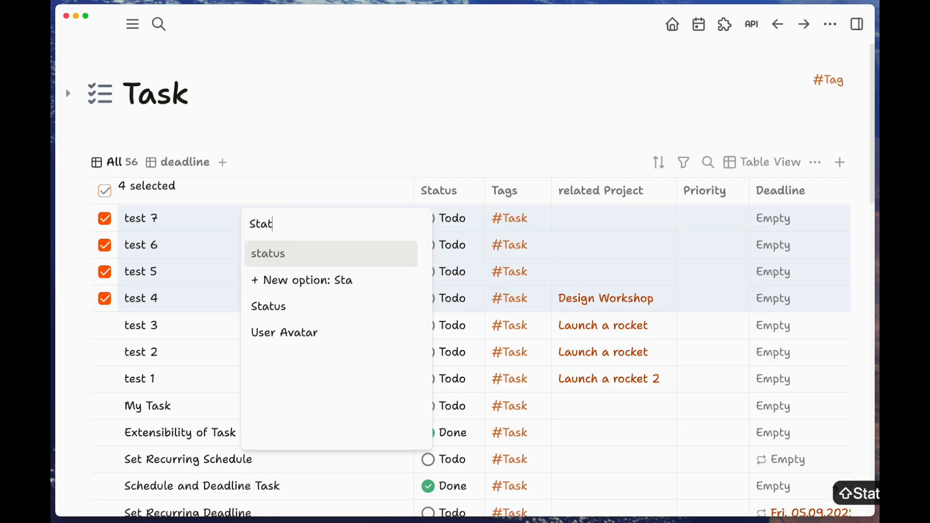
{"action": "type", "text": "us"}
{"action": "key", "text": "Down"}
{"action": "key", "text": "Return"}
{"action": "key", "text": "Down"}
{"action": "key", "text": "Down"}
{"action": "key", "text": "Down"}
{"action": "key", "text": "Up"}
{"action": "key", "text": "Return"}
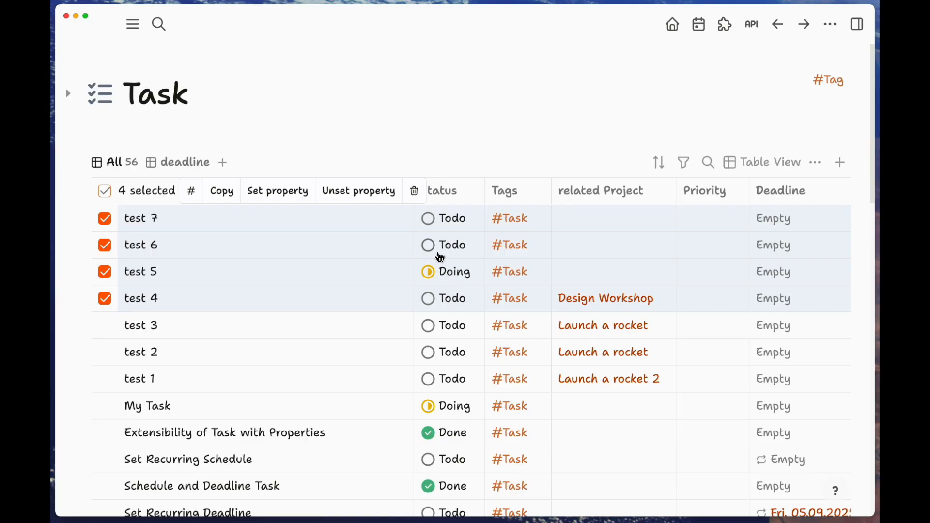
- Set the built-in Status property to Done for the selected rows test 4 through test 7
{"action": "left_click", "coordinate": [277, 192]}
{"action": "type", "text": "Status"}
{"action": "key", "text": "Down"}
{"action": "key", "text": "Return"}
{"action": "key", "text": "Down"}
{"action": "key", "text": "Down"}
{"action": "key", "text": "Down"}
{"action": "key", "text": "Down"}
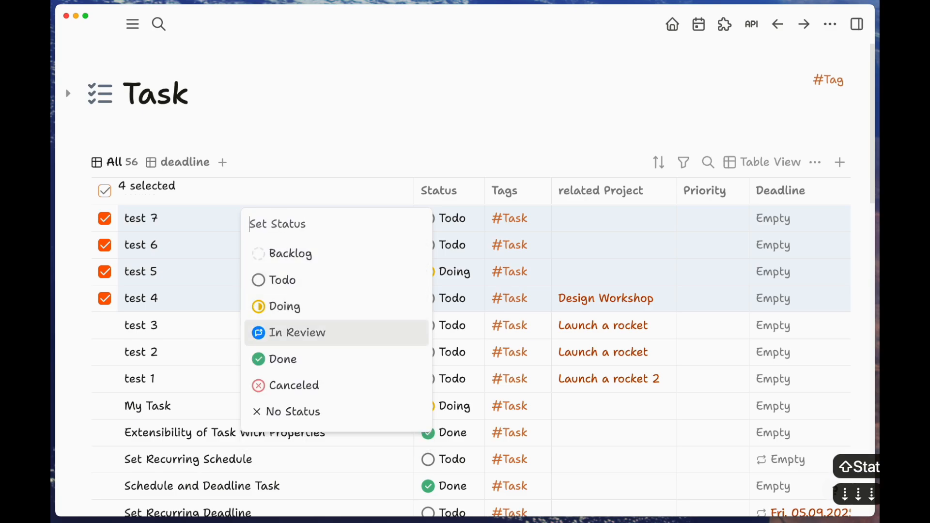
{"action": "key", "text": "Return"}
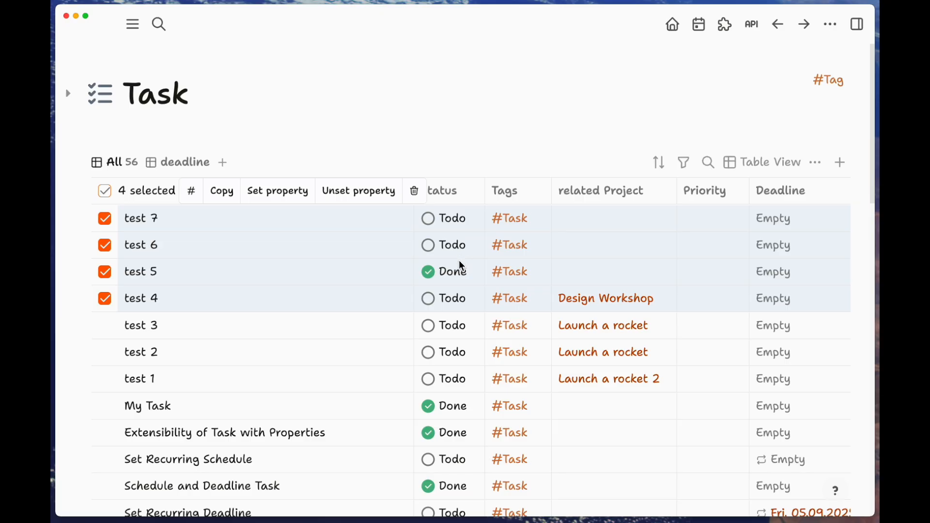
- Remove test 5 from the selection and set the Status of test 4, test 6 and test 7 to Done
{"action": "left_click", "coordinate": [408, 271]}
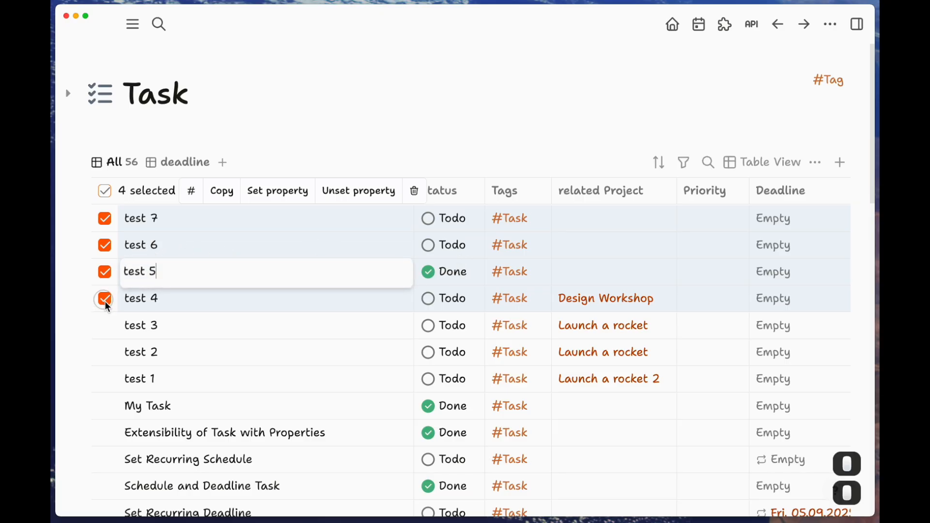
{"action": "left_click", "coordinate": [107, 286]}
{"action": "left_click", "coordinate": [106, 276]}
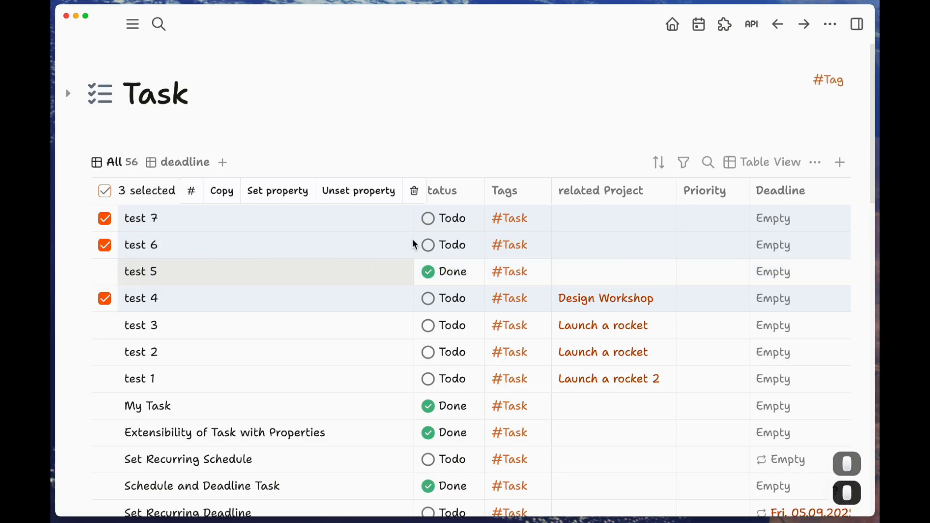
{"action": "left_click", "coordinate": [275, 191]}
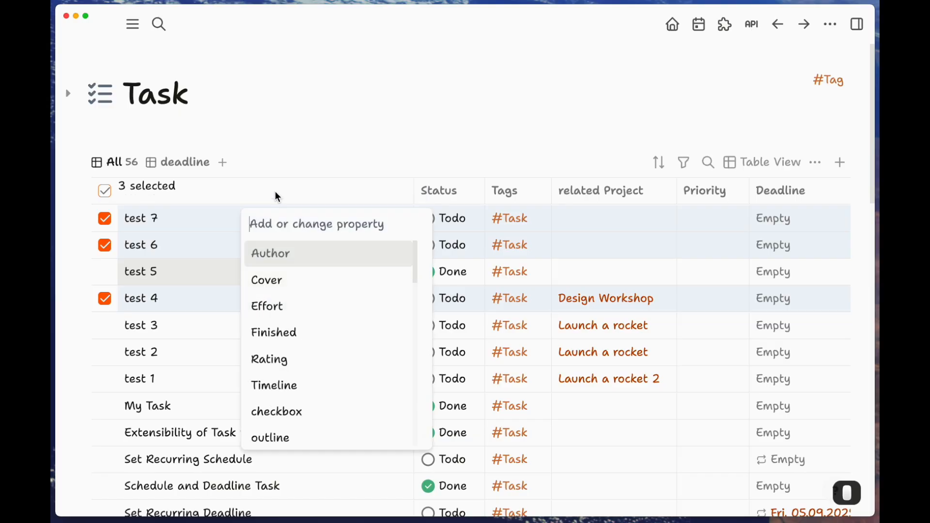
{"action": "type", "text": "Status"}
{"action": "key", "text": "Down"}
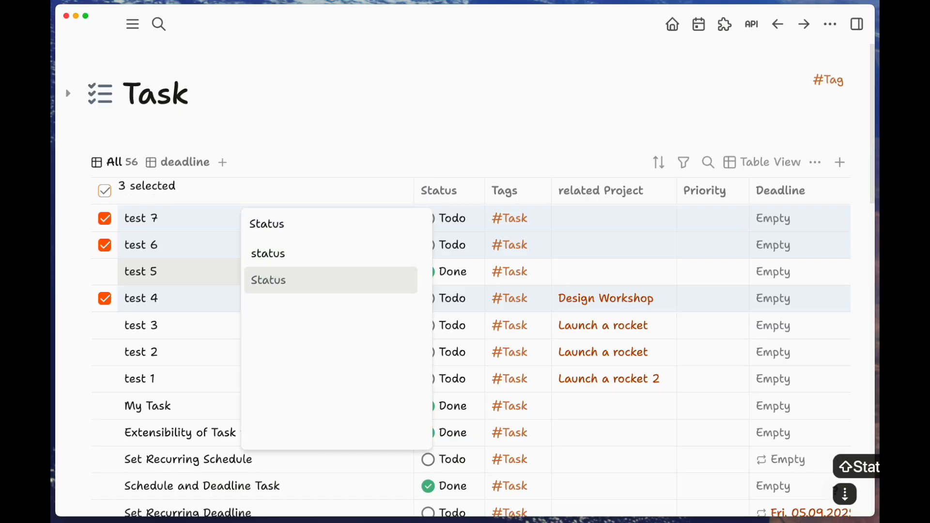
{"action": "key", "text": "Return"}
{"action": "key", "text": "Down"}
{"action": "key", "text": "Down"}
{"action": "key", "text": "Down"}
{"action": "key", "text": "Down"}
{"action": "key", "text": "Return"}
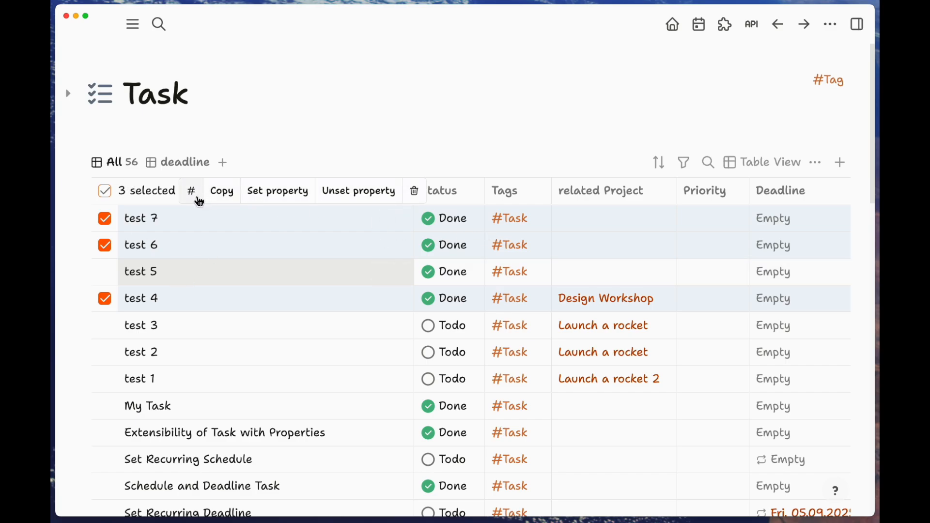
- Add the goal tag to test 4, test 6 and test 7, and widen the Tags column to fit both tags
{"action": "left_click", "coordinate": [198, 201]}
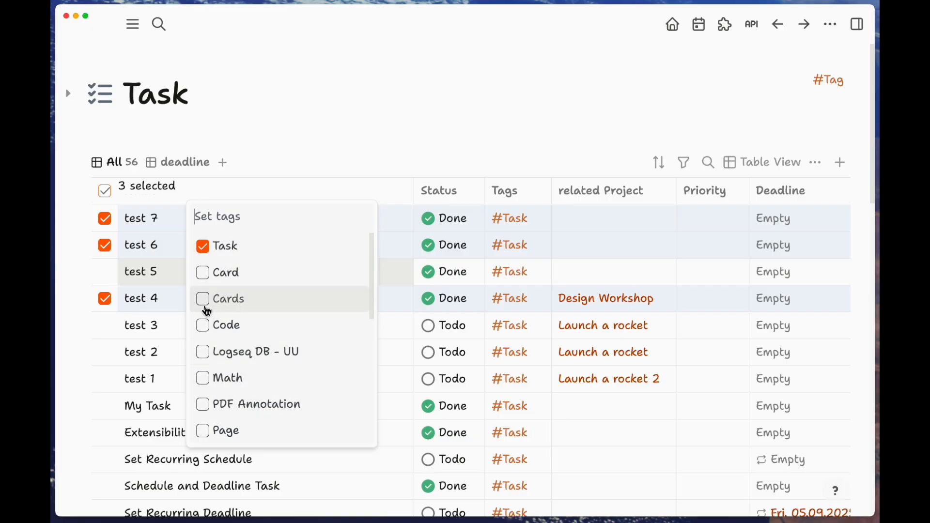
{"action": "scroll", "coordinate": [217, 375], "scroll_direction": "down", "scroll_amount": 3}
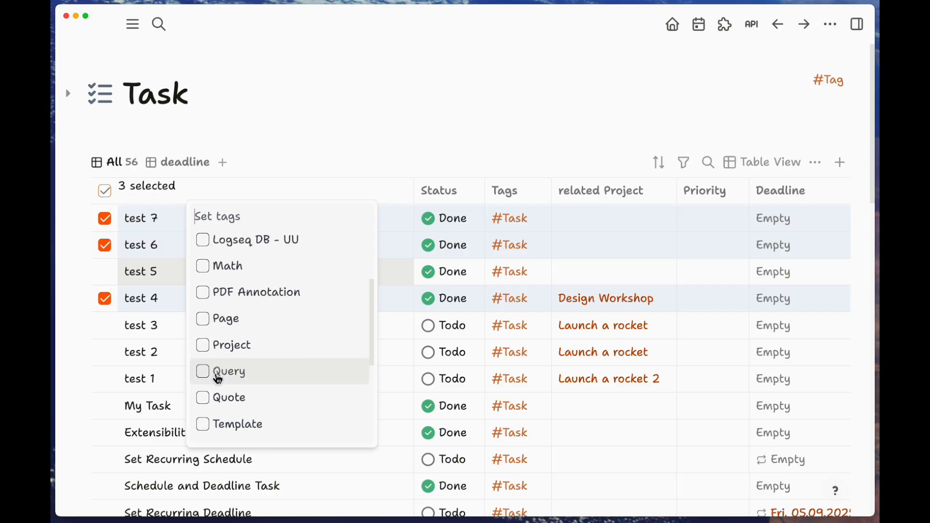
{"action": "scroll", "coordinate": [218, 380], "scroll_direction": "down", "scroll_amount": 5}
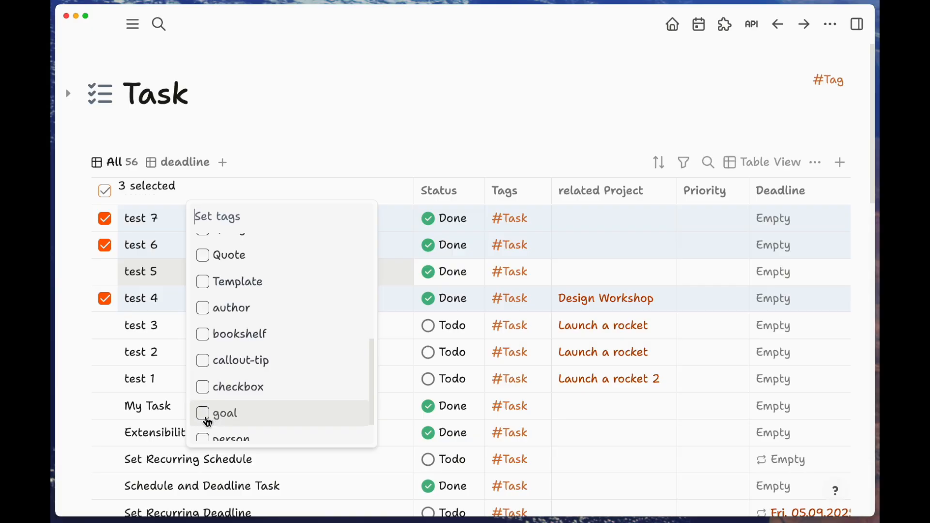
{"action": "left_click", "coordinate": [207, 417]}
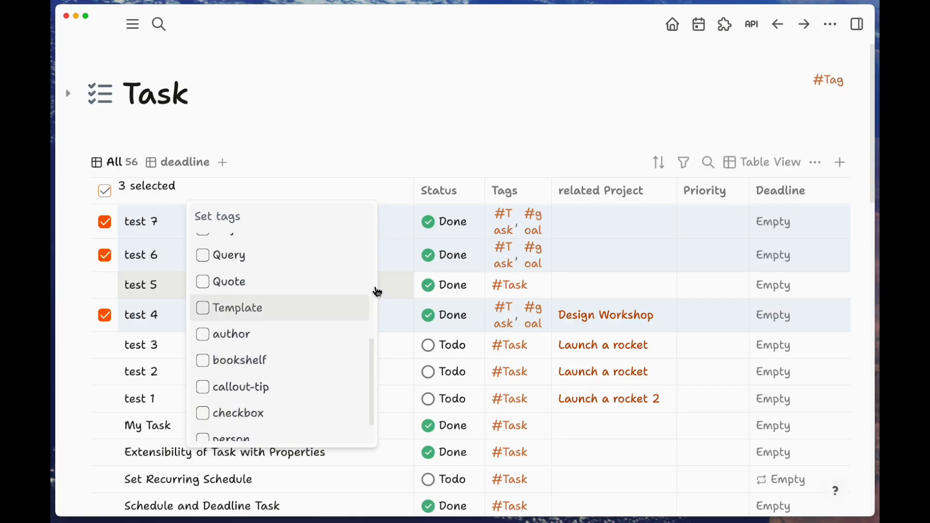
{"action": "left_click", "coordinate": [343, 193]}
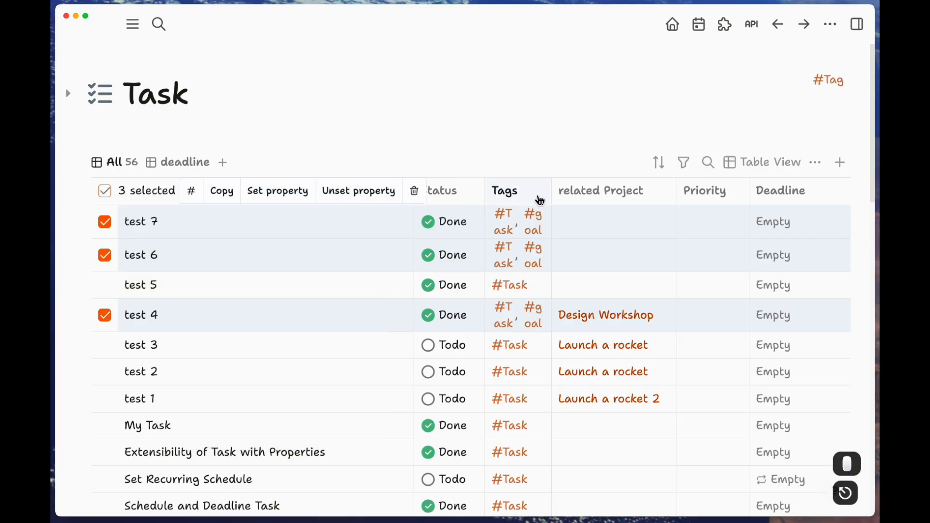
{"action": "left_click_drag", "start_coordinate": [552, 190], "coordinate": [581, 190]}
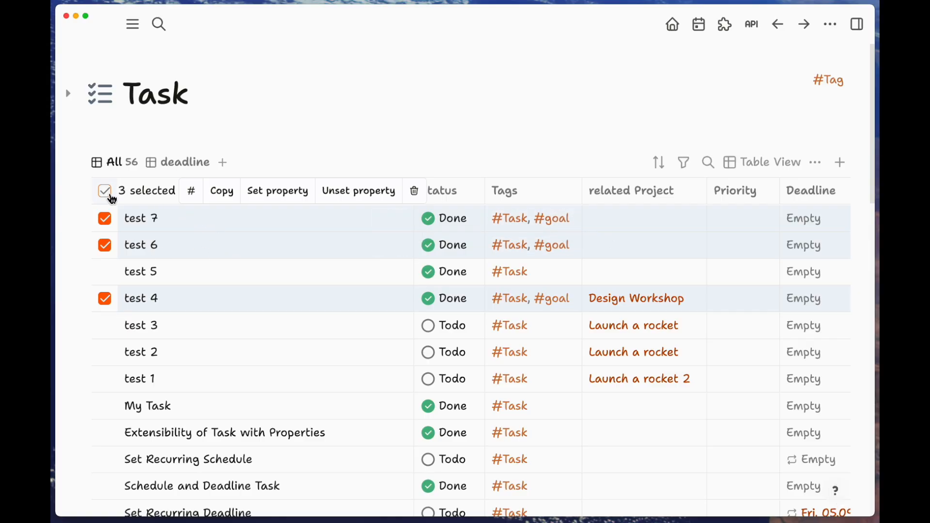
- Select all the table's rows, clear the selection, and set test 7's related Project to Launch a rocket
{"action": "left_click", "coordinate": [109, 197]}
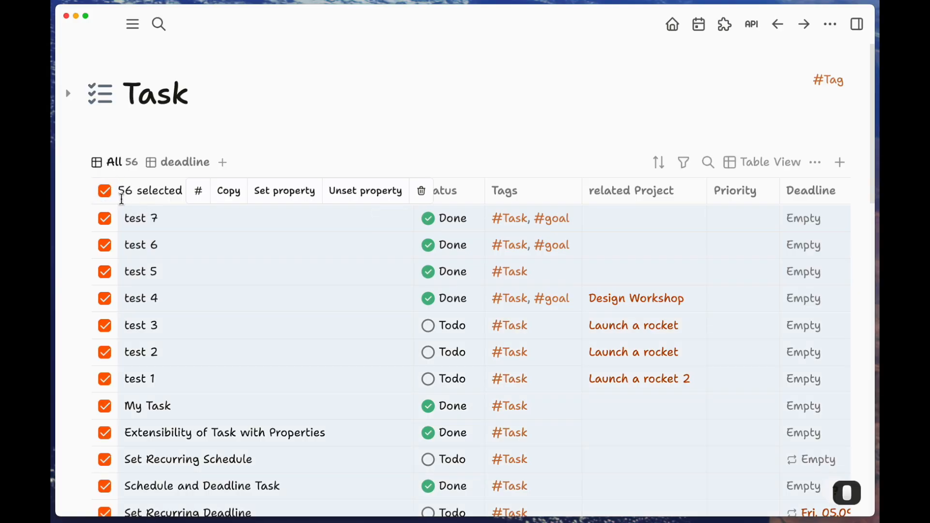
{"action": "left_click", "coordinate": [110, 199]}
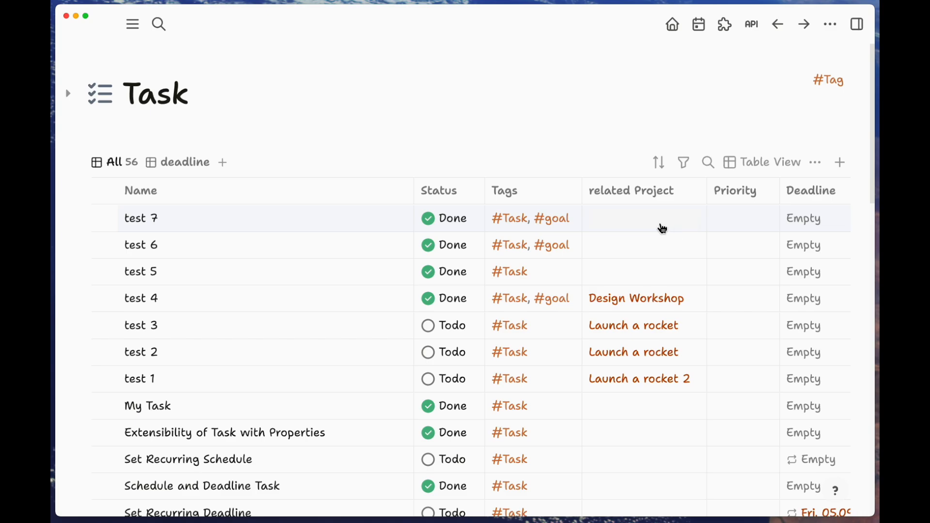
{"action": "left_click", "coordinate": [653, 226]}
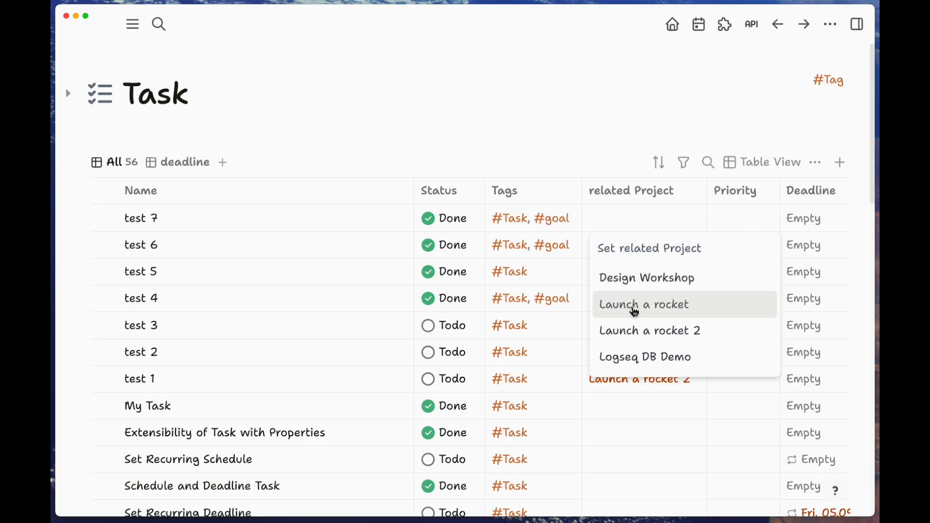
{"action": "left_click", "coordinate": [632, 310]}
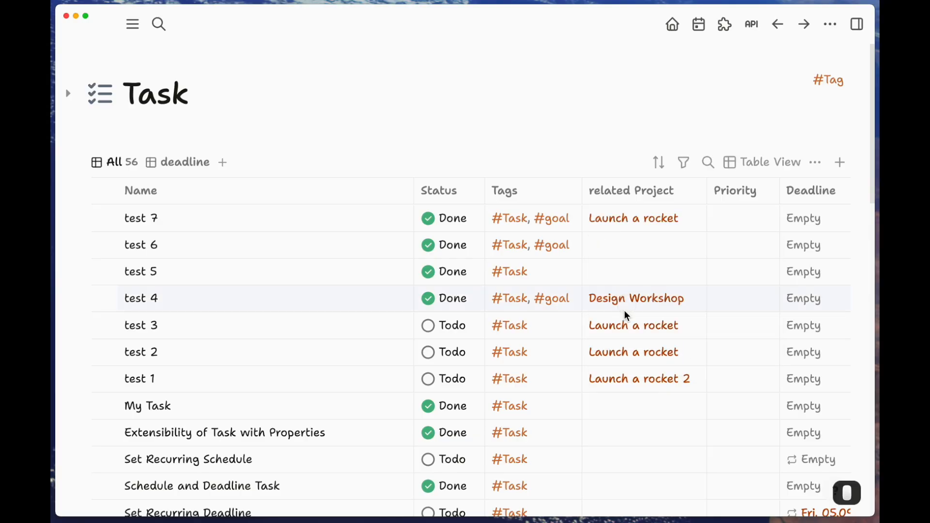
- Set the related Project of test 5 to Design Workshop and of test 6 to Logseq DB Demo
{"action": "left_click", "coordinate": [620, 271]}
{"action": "left_click", "coordinate": [632, 339]}
{"action": "left_click", "coordinate": [629, 249]}
{"action": "left_click", "coordinate": [622, 384]}
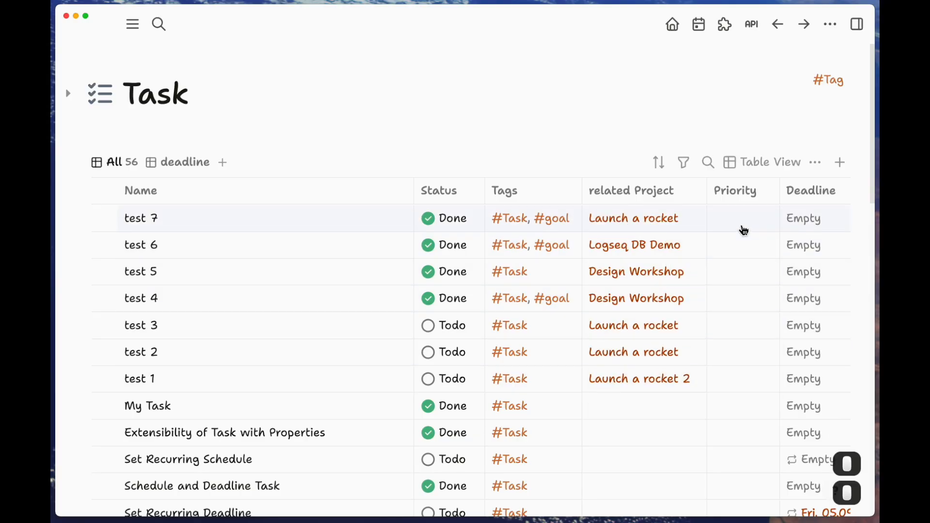
- Set the Priority of test 7 to High and of test 6 to Urgent
{"action": "left_click", "coordinate": [740, 223]}
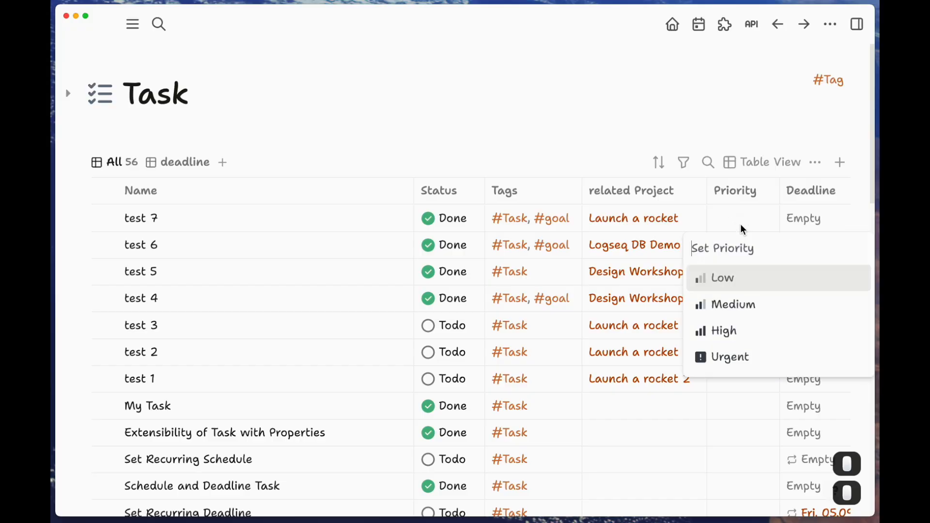
{"action": "left_click", "coordinate": [721, 334]}
{"action": "left_click", "coordinate": [749, 249]}
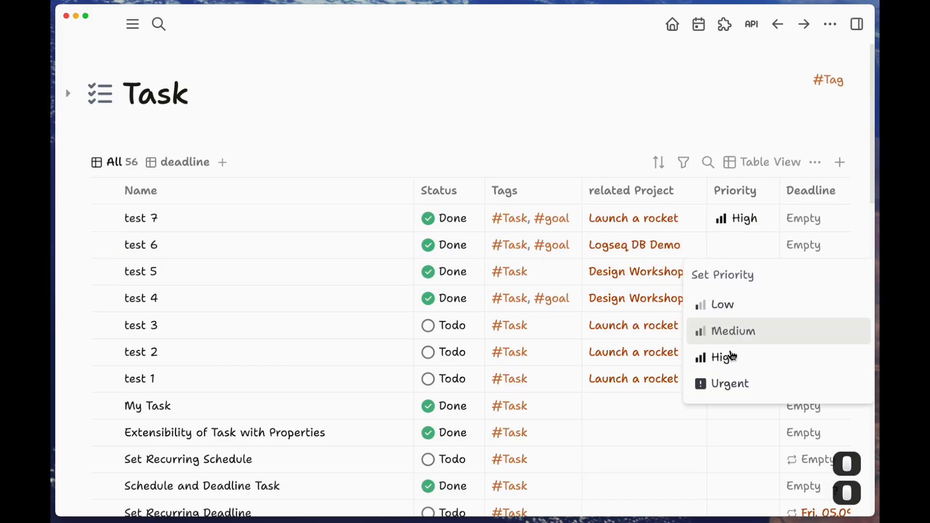
{"action": "left_click", "coordinate": [730, 383]}
{"action": "left_click", "coordinate": [751, 283]}
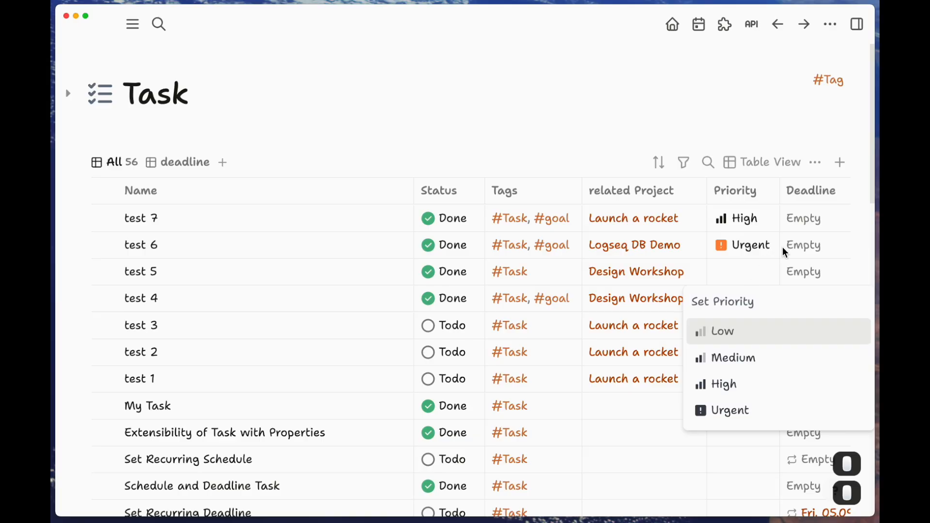
{"action": "left_click", "coordinate": [803, 225]}
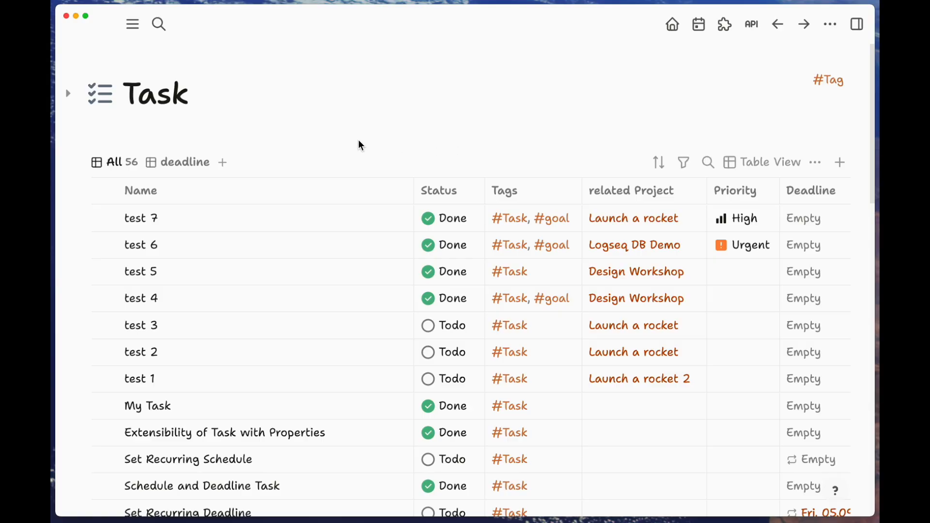
- Return to the notes page, collapse the My Task and test 5 example blocks, and expand Task View
{"action": "key", "text": "super+bracketleft"}
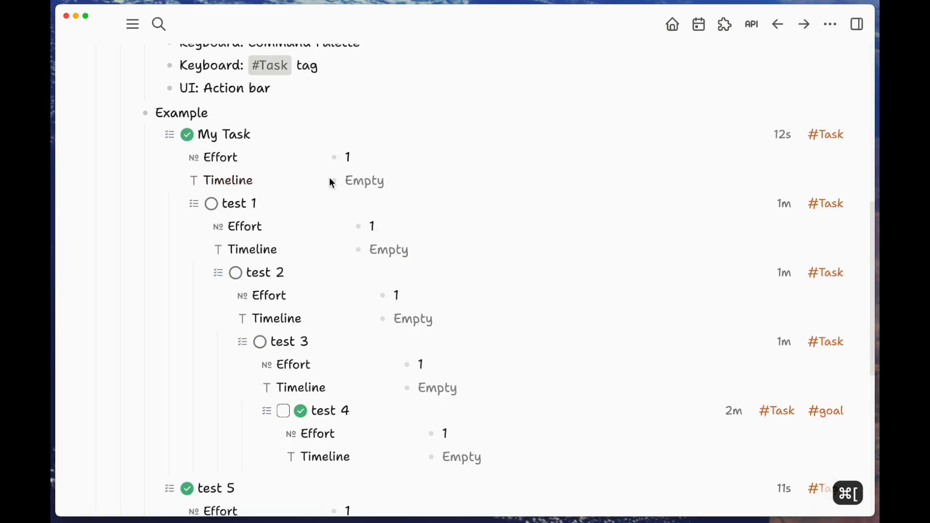
{"action": "left_click", "coordinate": [155, 134]}
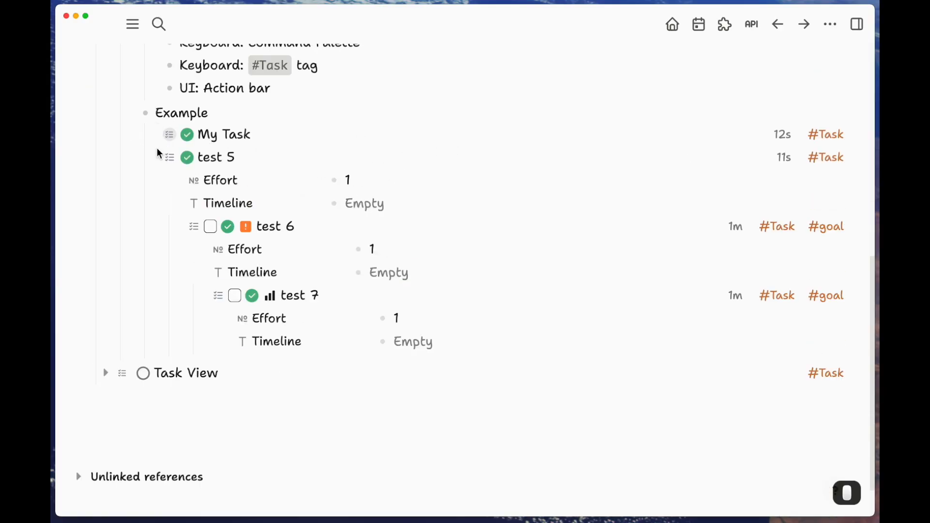
{"action": "left_click", "coordinate": [153, 157]}
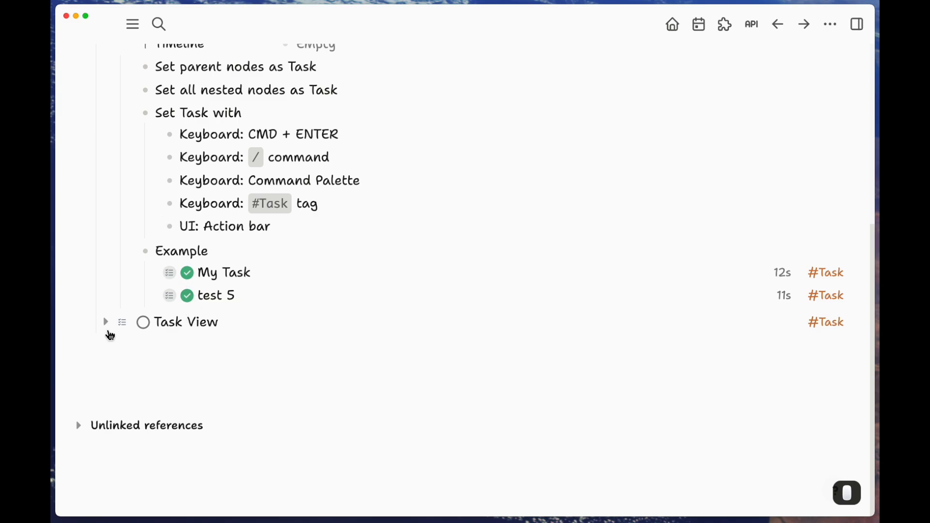
{"action": "left_click", "coordinate": [106, 323]}
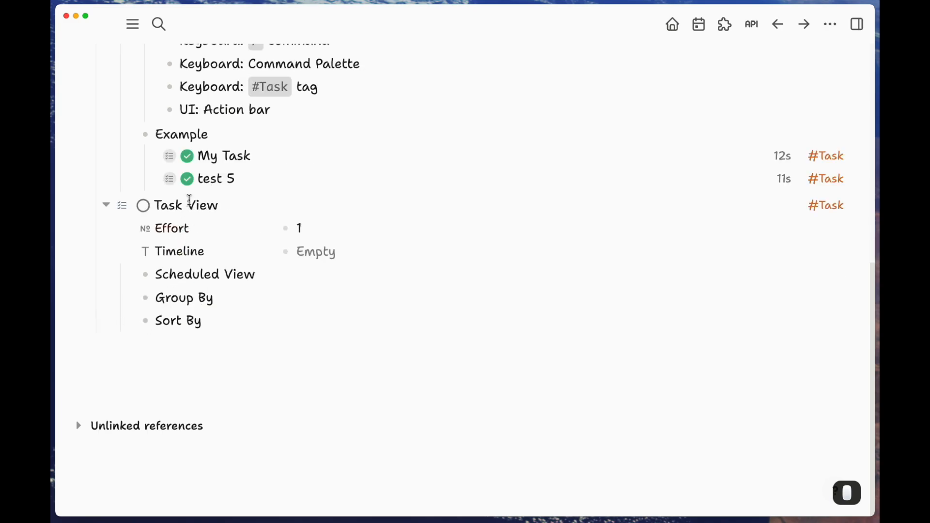
- Review the Scheduled View and Group By items listed under Task View
{"action": "left_click_drag", "start_coordinate": [153, 275], "coordinate": [265, 276]}
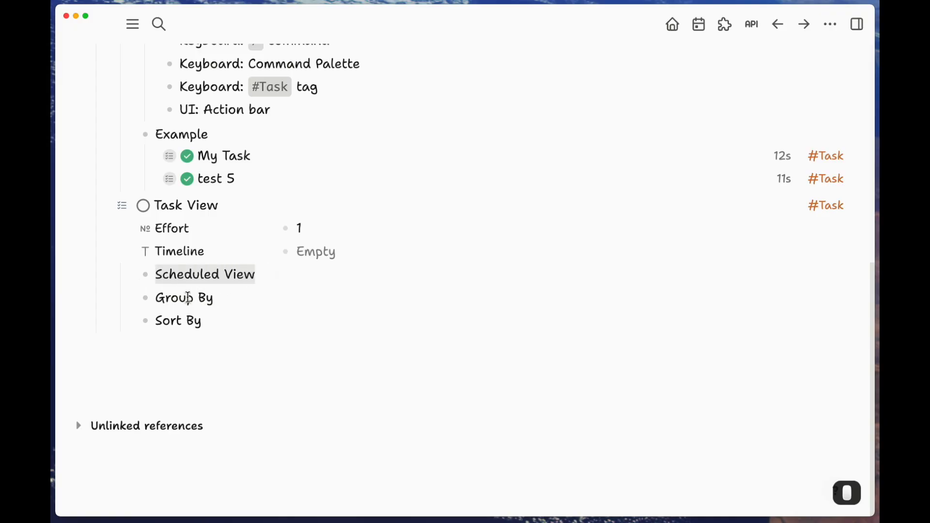
{"action": "left_click_drag", "start_coordinate": [161, 301], "coordinate": [216, 300]}
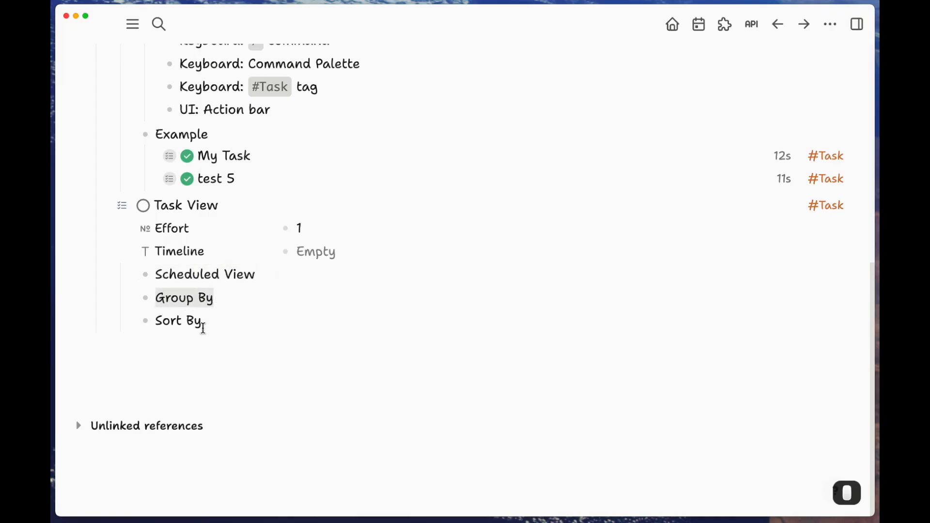
{"action": "left_click", "coordinate": [297, 284]}
{"action": "scroll", "coordinate": [300, 283], "scroll_direction": "up", "scroll_amount": 3}
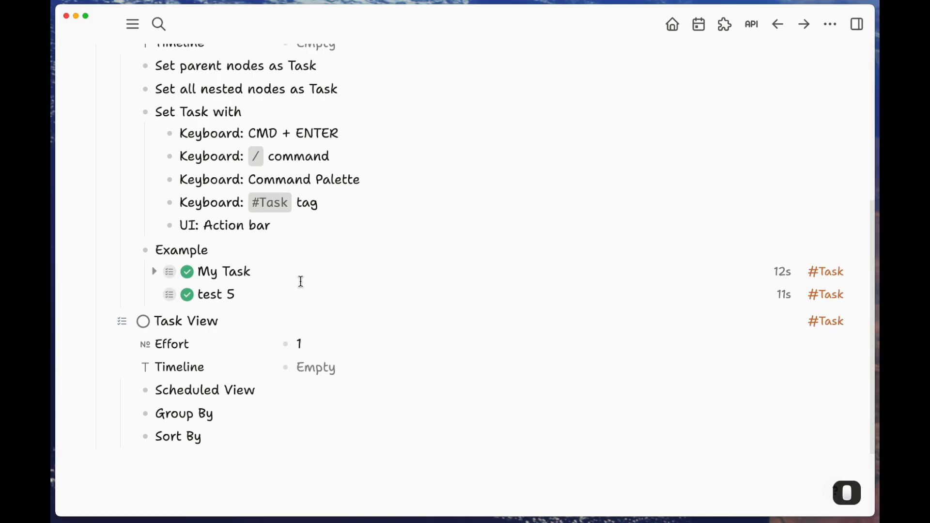
- Add a new view to the Task tag's page and rename it "scheduled"
{"action": "left_click", "coordinate": [829, 322]}
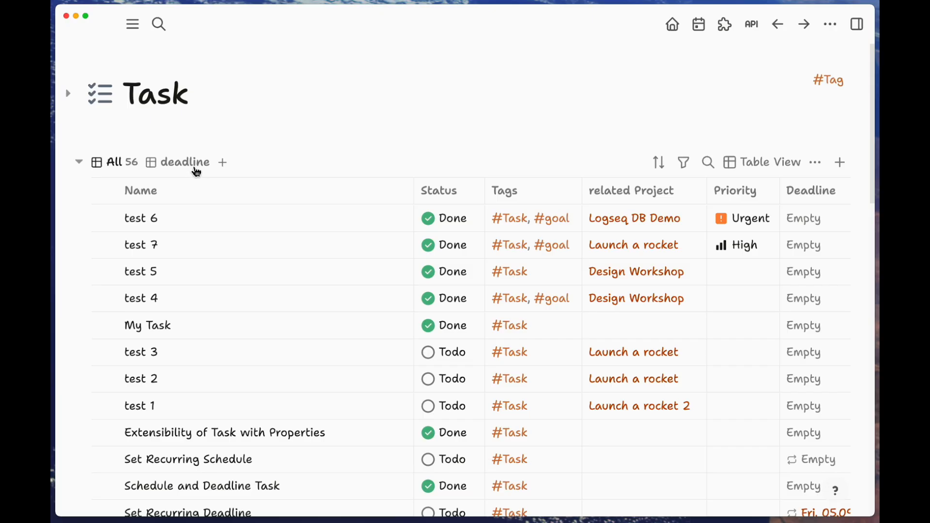
{"action": "left_click", "coordinate": [224, 165]}
{"action": "left_click", "coordinate": [244, 167]}
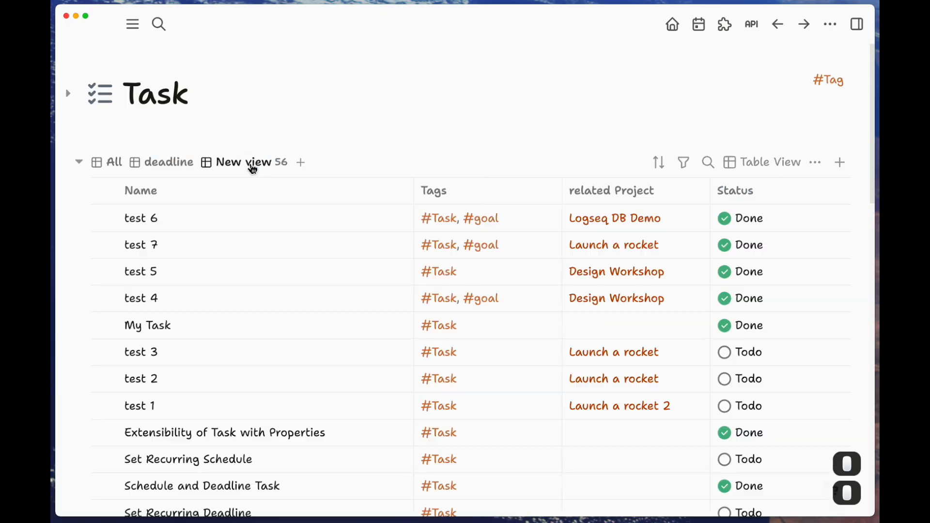
{"action": "left_click", "coordinate": [242, 166]}
{"action": "mouse_move", "coordinate": [295, 191]}
{"action": "left_click", "coordinate": [339, 194]}
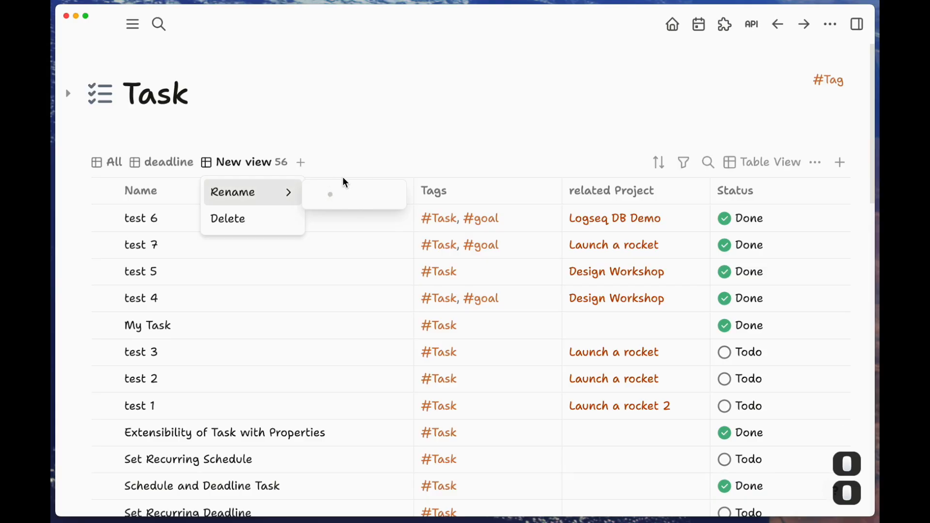
{"action": "type", "text": "scheduled"}
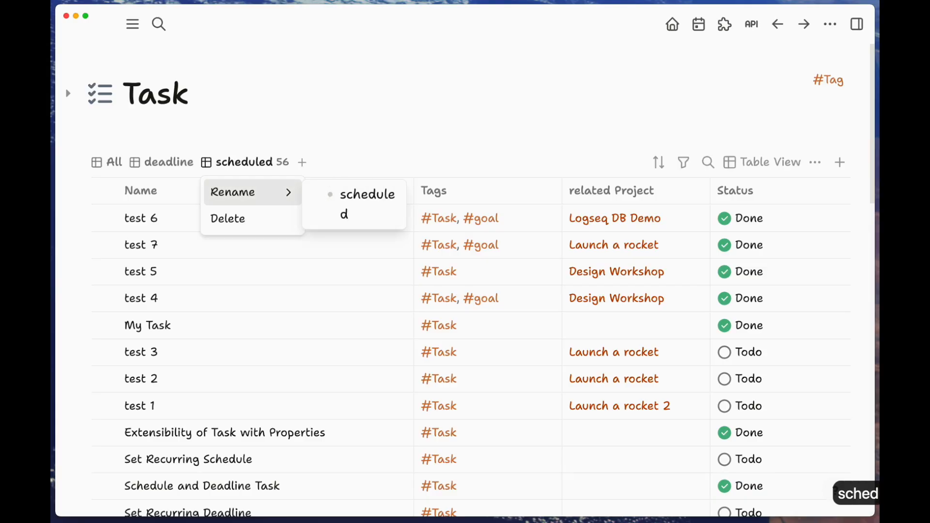
{"action": "key", "text": "Return"}
{"action": "scroll", "coordinate": [415, 143], "scroll_direction": "down", "scroll_amount": 3}
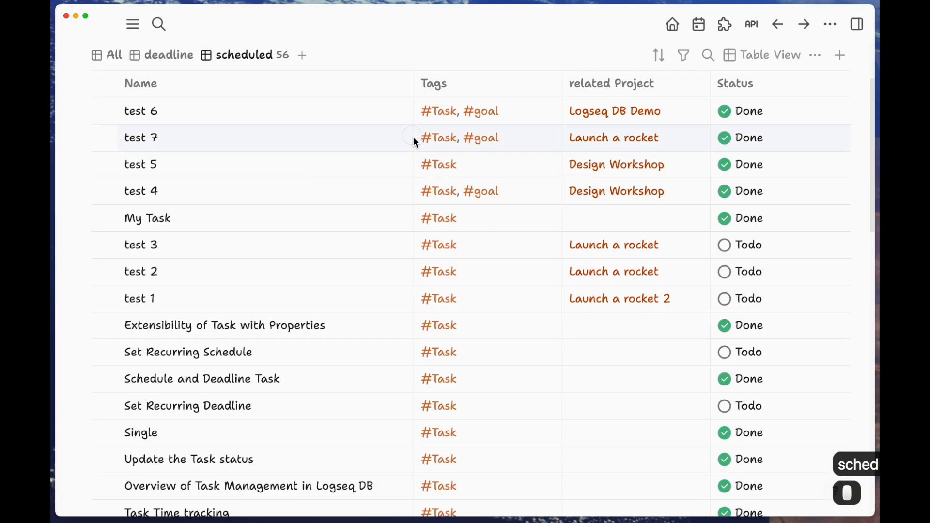
{"action": "left_click", "coordinate": [261, 58]}
{"action": "left_click", "coordinate": [525, 54]}
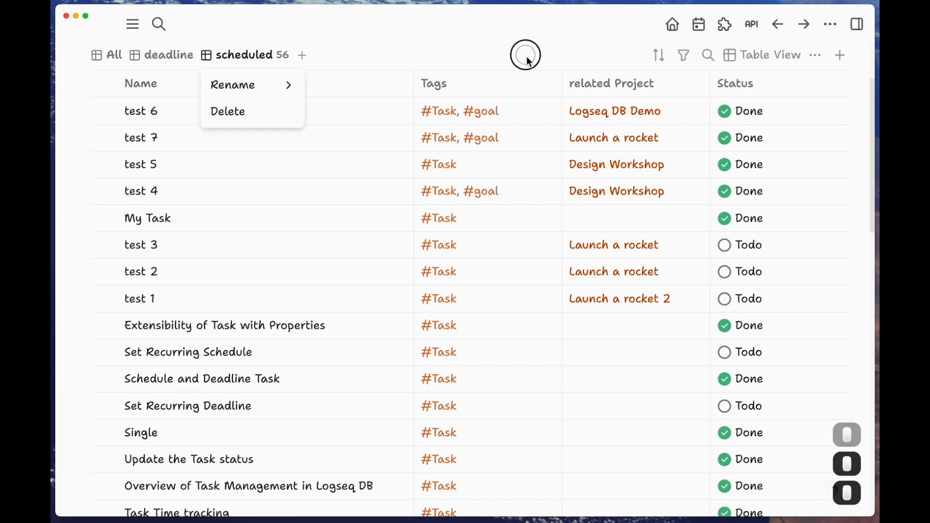
- Filter the scheduled view to tasks whose Scheduled property is not empty
{"action": "left_click", "coordinate": [684, 57]}
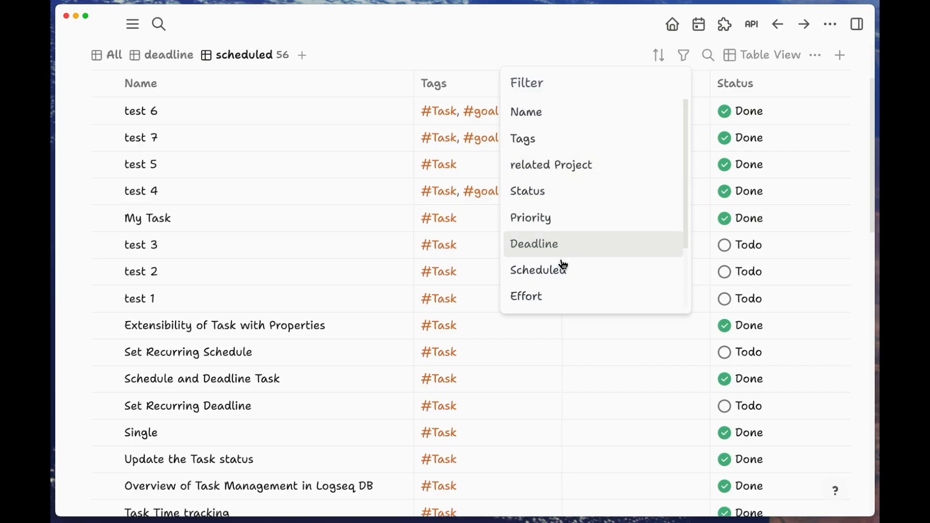
{"action": "left_click", "coordinate": [560, 280]}
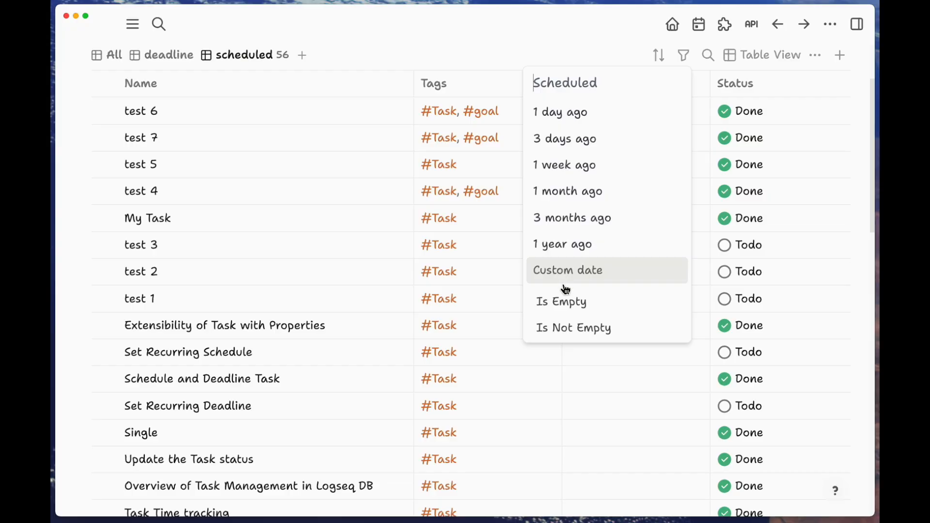
{"action": "left_click", "coordinate": [574, 329]}
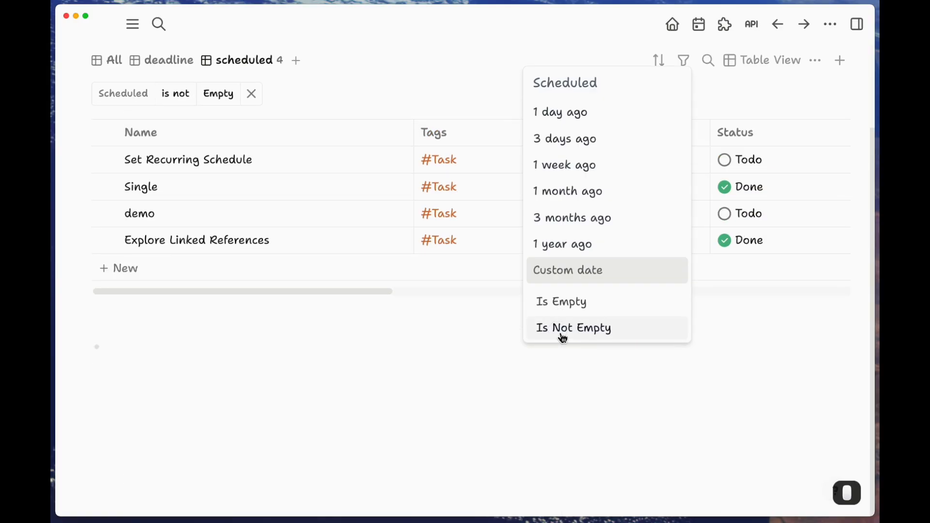
{"action": "left_click", "coordinate": [475, 322]}
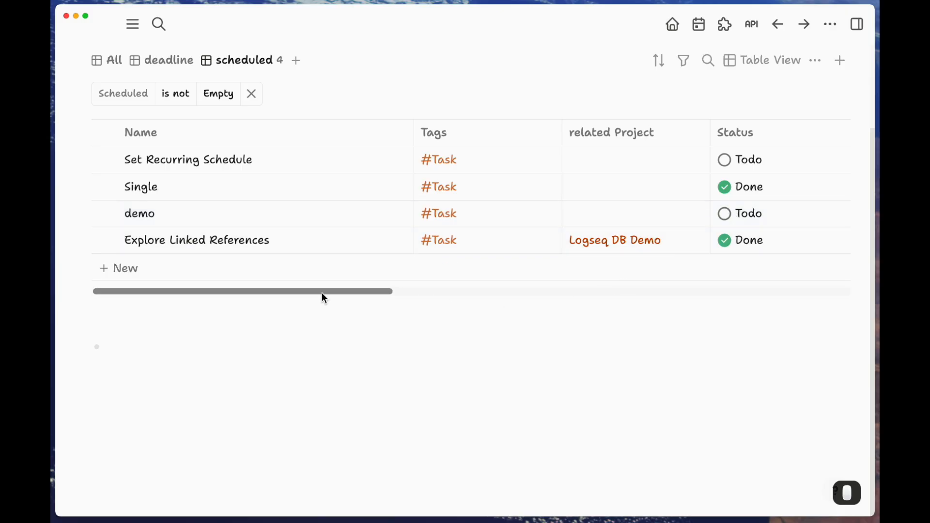
{"action": "left_click_drag", "start_coordinate": [321, 293], "coordinate": [77, 301]}
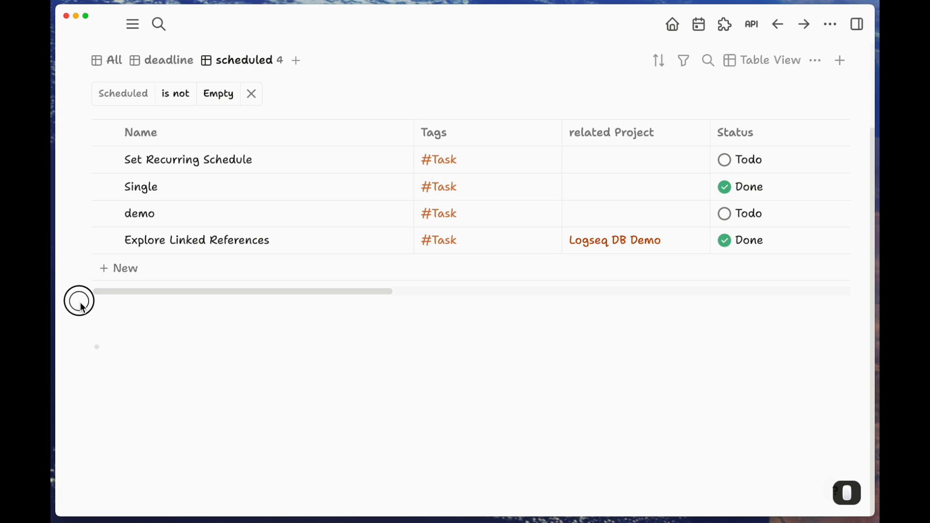
- Add a second filter to the scheduled view so that Status is not Done
{"action": "left_click", "coordinate": [690, 71]}
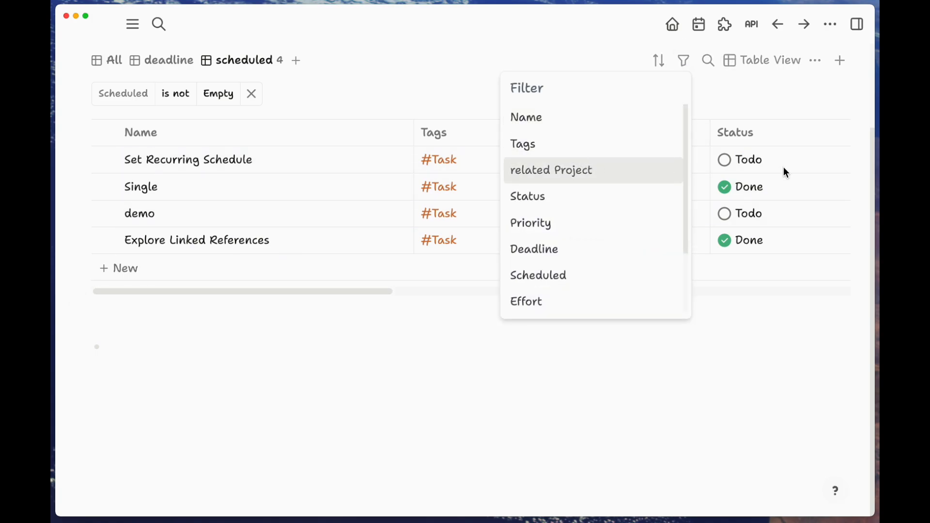
{"action": "left_click", "coordinate": [753, 357]}
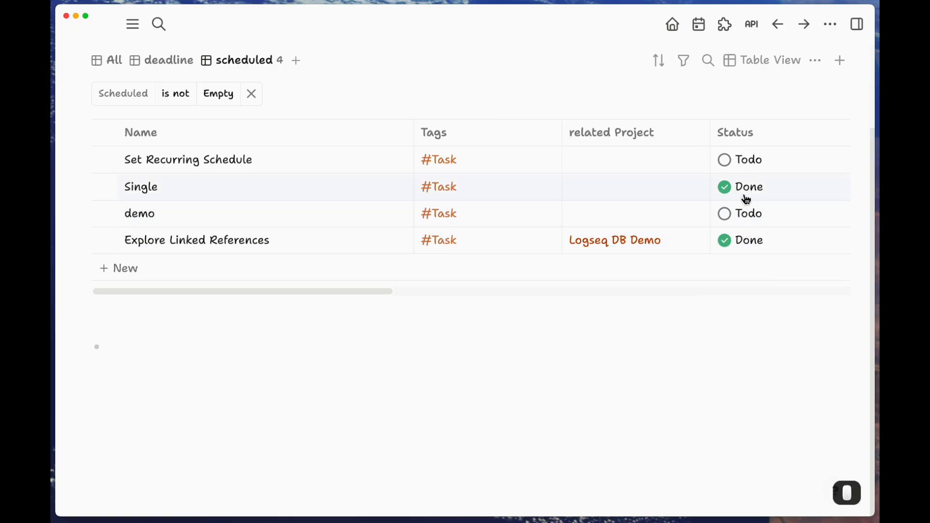
{"action": "left_click", "coordinate": [685, 61]}
{"action": "left_click", "coordinate": [554, 199]}
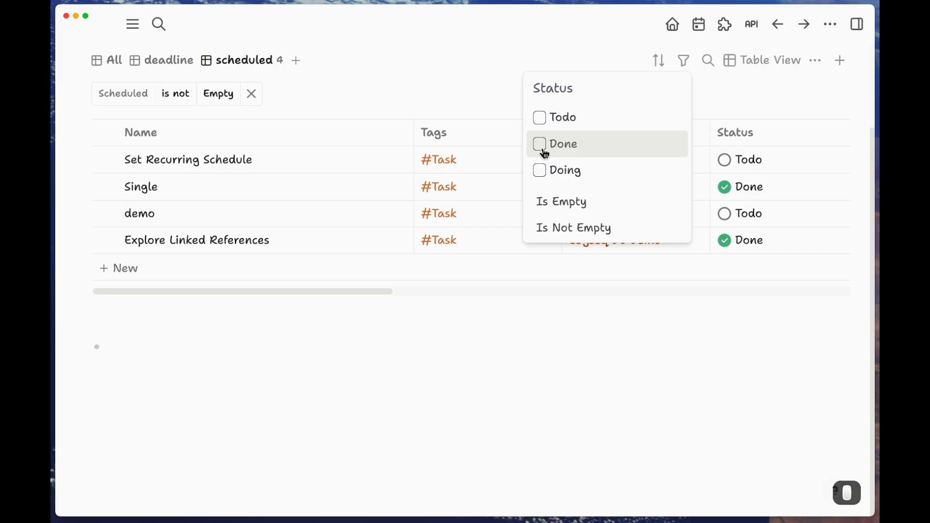
{"action": "left_click", "coordinate": [547, 154]}
{"action": "left_click", "coordinate": [466, 124]}
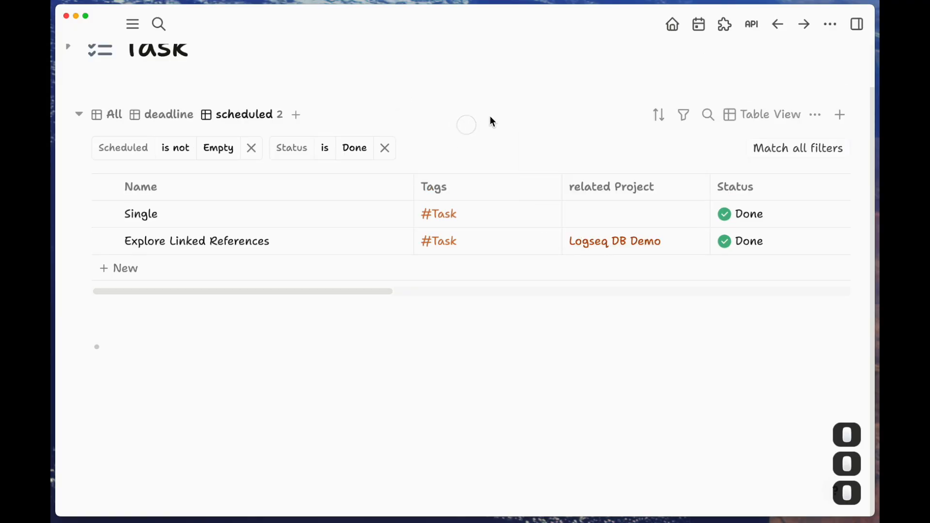
{"action": "left_click", "coordinate": [327, 154]}
{"action": "left_click", "coordinate": [358, 208]}
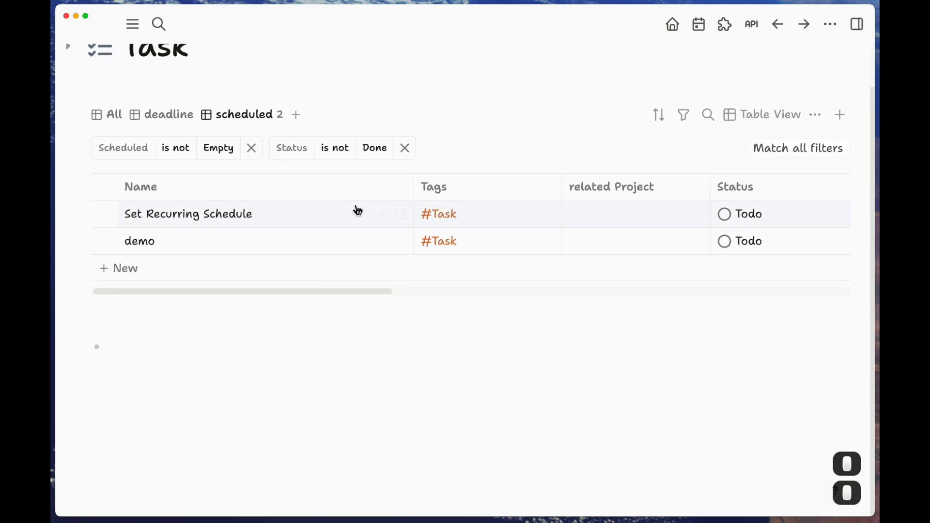
- Set the Priority of Set Recurring Schedule to Urgent and of demo to Low
{"action": "left_click_drag", "start_coordinate": [256, 293], "coordinate": [419, 298]}
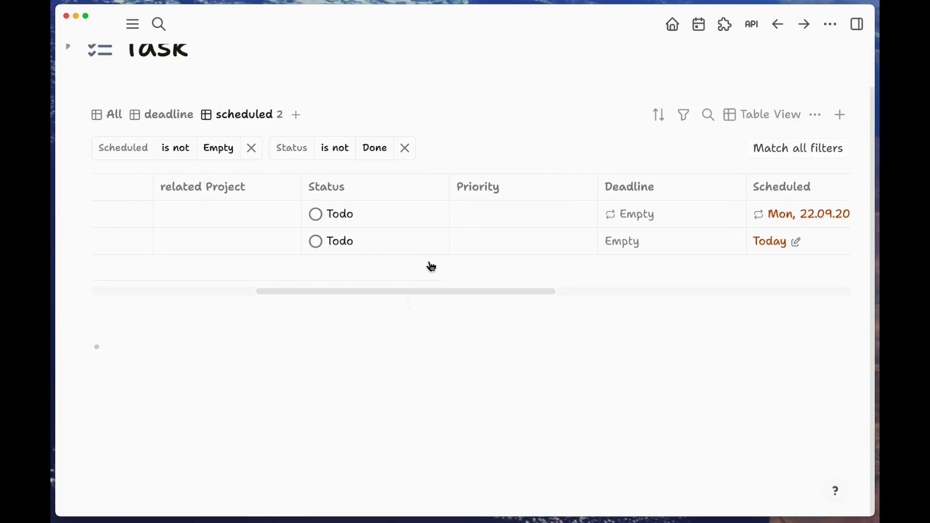
{"action": "left_click", "coordinate": [483, 217]}
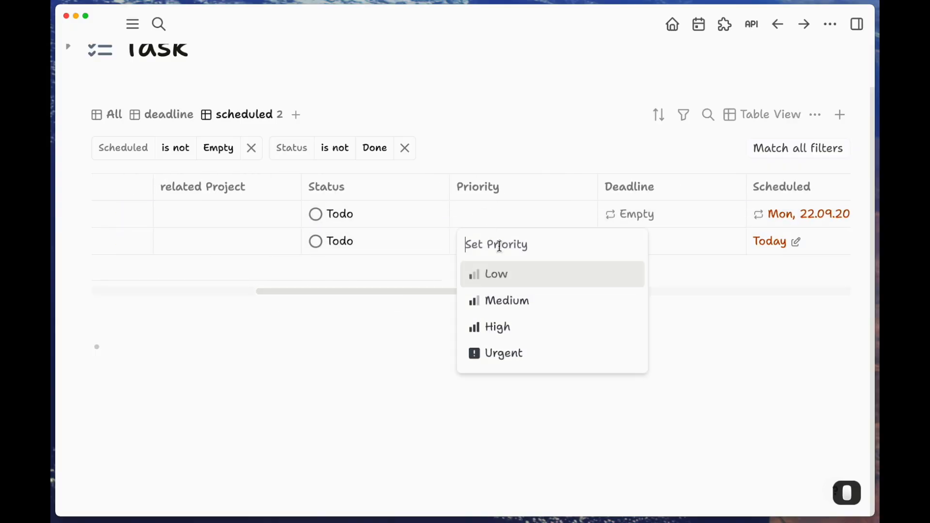
{"action": "left_click", "coordinate": [507, 356]}
{"action": "left_click", "coordinate": [511, 245]}
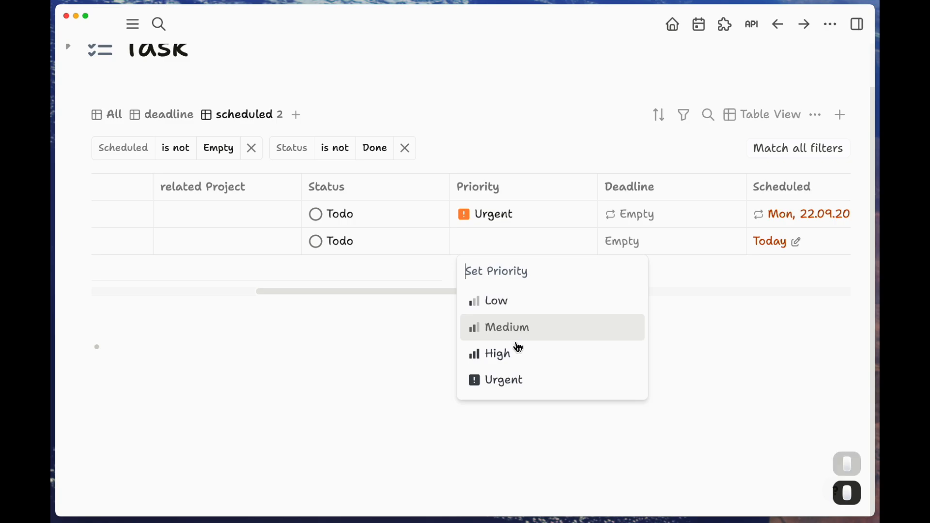
{"action": "left_click", "coordinate": [493, 304]}
{"action": "left_click", "coordinate": [469, 289]}
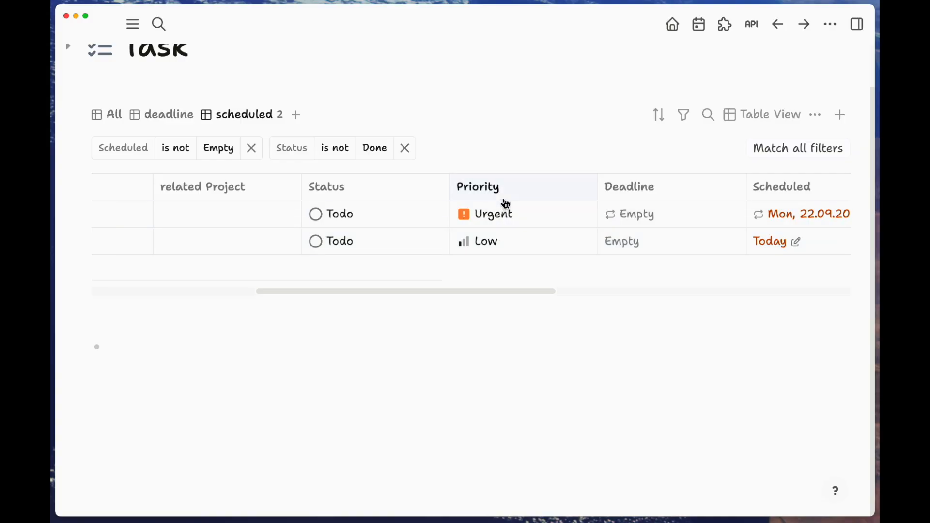
- Narrow the Tags, Name and Status columns and make Status the first column, before Name
{"action": "left_click_drag", "start_coordinate": [485, 300], "coordinate": [267, 290]}
{"action": "left_click_drag", "start_coordinate": [561, 187], "coordinate": [479, 193]}
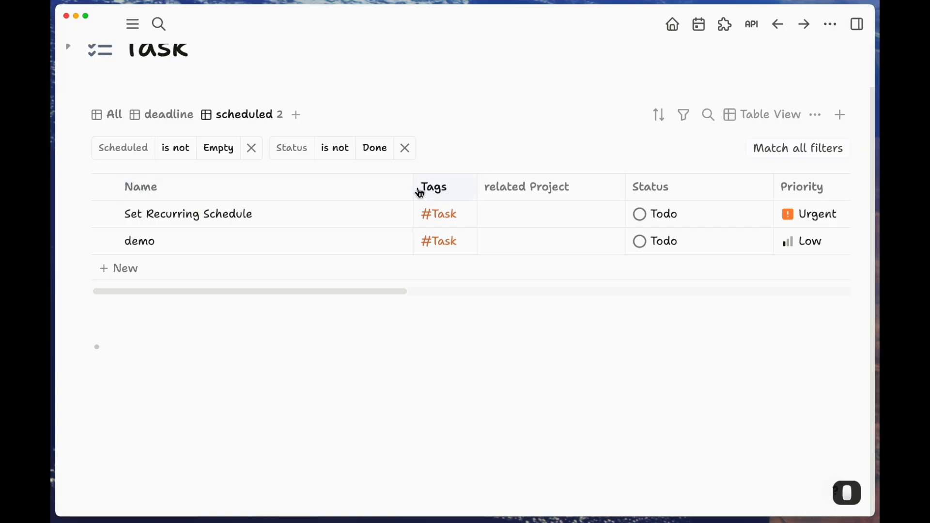
{"action": "left_click_drag", "start_coordinate": [415, 186], "coordinate": [290, 187]}
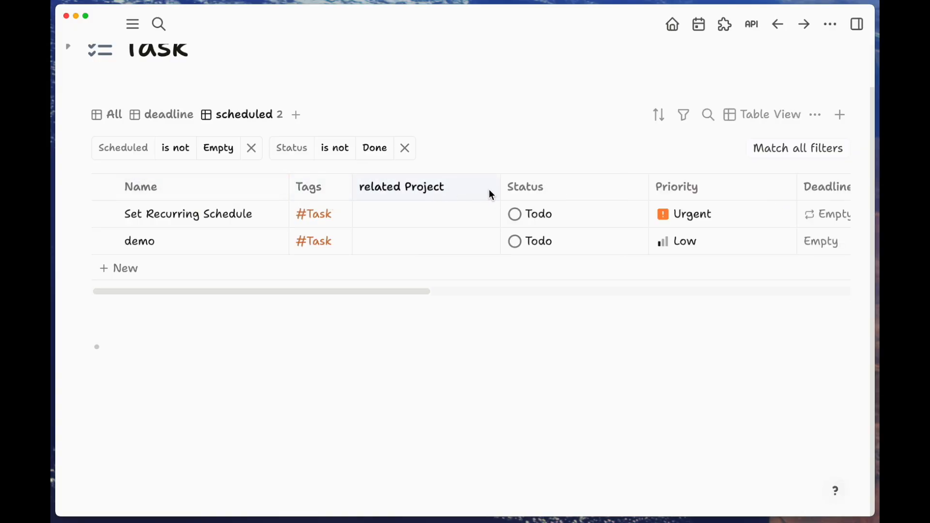
{"action": "left_click_drag", "start_coordinate": [650, 187], "coordinate": [131, 190]}
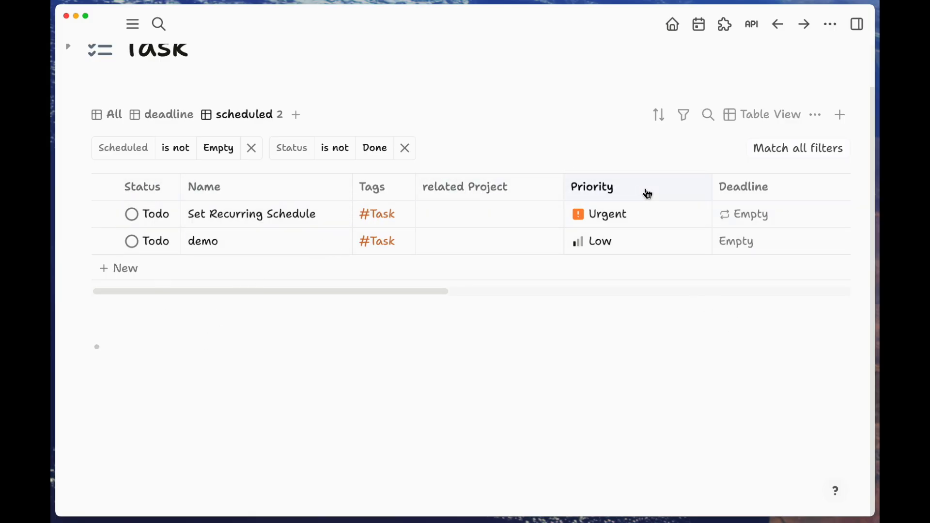
- Narrow the Priority column and move it between Status and Name, and set the Status of Set Recurring Schedule to Doing
{"action": "left_click_drag", "start_coordinate": [712, 185], "coordinate": [640, 192]}
{"action": "left_click_drag", "start_coordinate": [498, 194], "coordinate": [242, 197]}
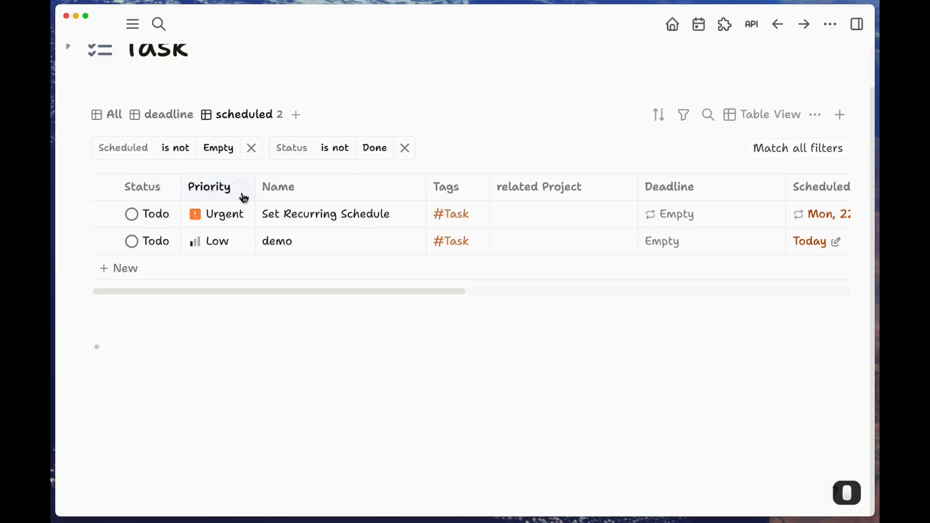
{"action": "left_click", "coordinate": [145, 216]}
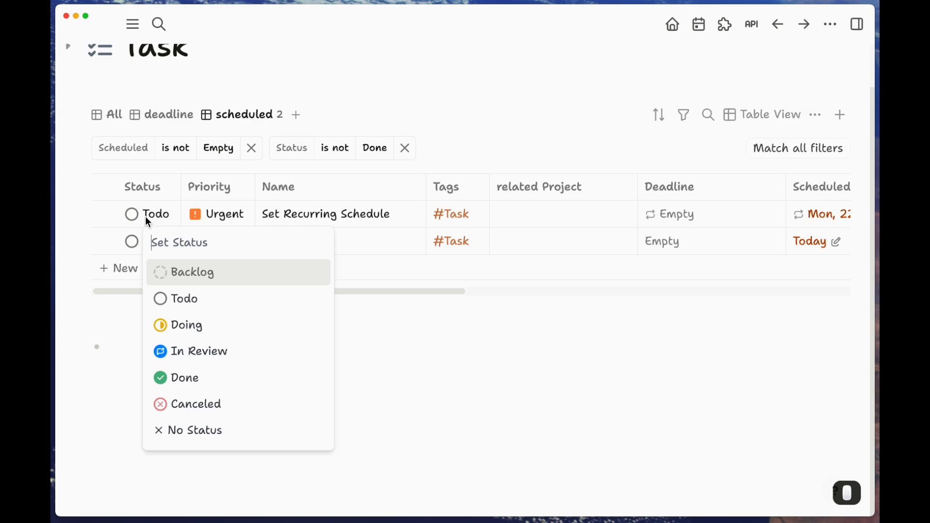
{"action": "left_click", "coordinate": [183, 335]}
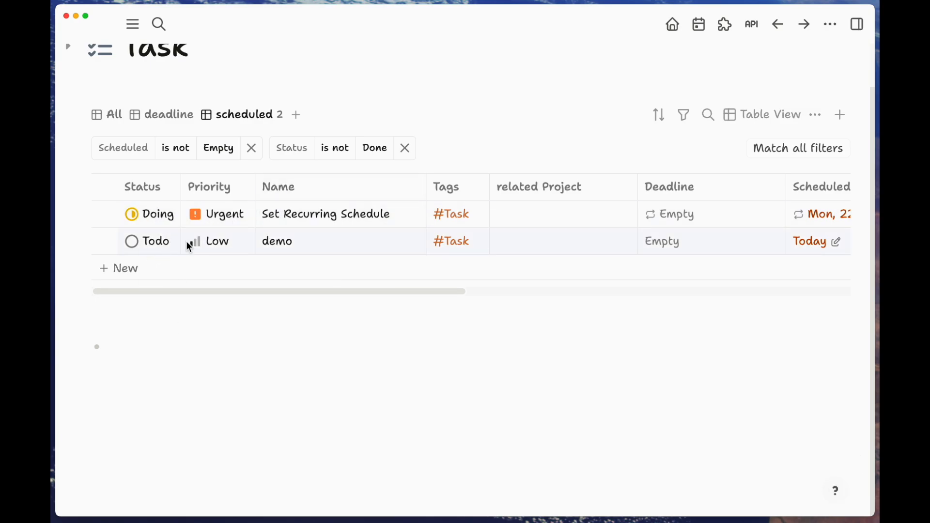
{"action": "left_click_drag", "start_coordinate": [348, 291], "coordinate": [255, 293]}
{"action": "scroll", "coordinate": [241, 222], "scroll_direction": "up", "scroll_amount": 2}
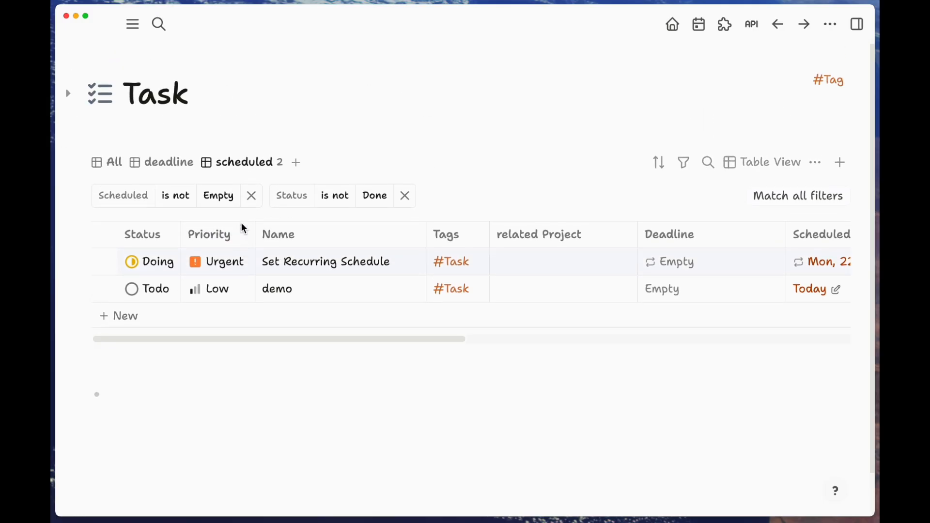
{"action": "left_click", "coordinate": [818, 170]}
{"action": "mouse_move", "coordinate": [761, 228]}
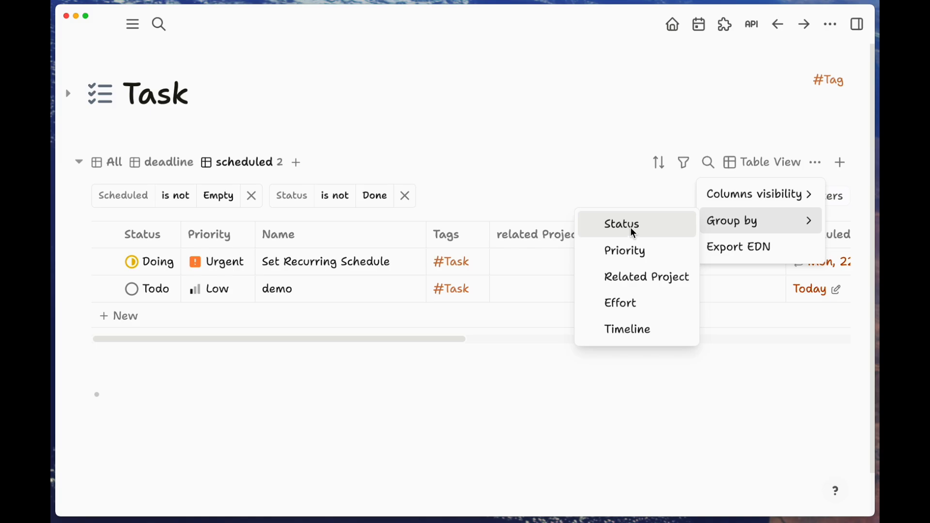
{"action": "left_click", "coordinate": [542, 357]}
- Set the related Project of Set Recurring Schedule to Launch a rocket and of demo to Logseq DB Demo
{"action": "left_click", "coordinate": [526, 266]}
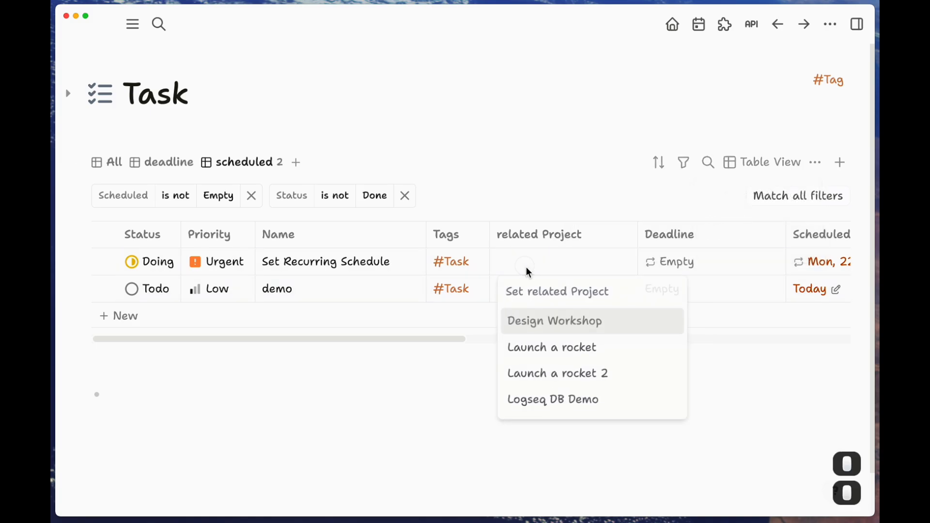
{"action": "left_click", "coordinate": [549, 346]}
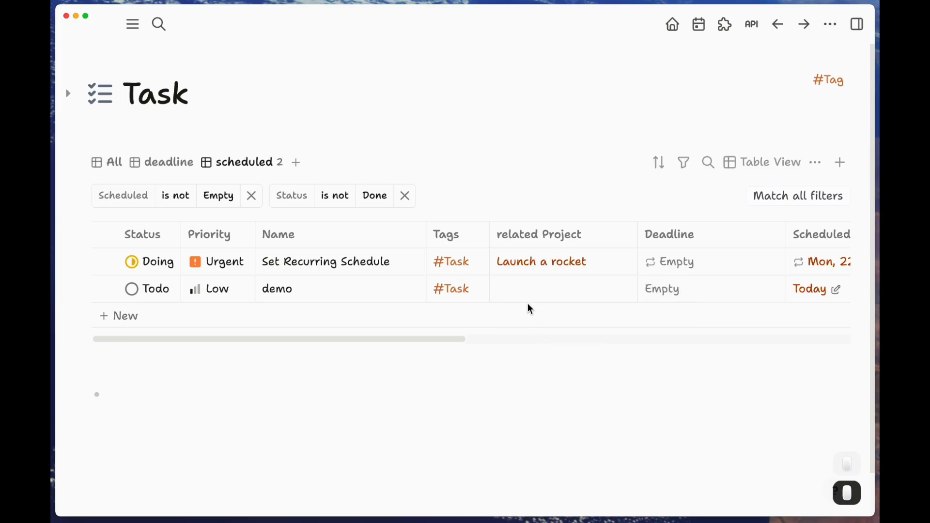
{"action": "left_click", "coordinate": [528, 294]}
{"action": "left_click", "coordinate": [535, 425]}
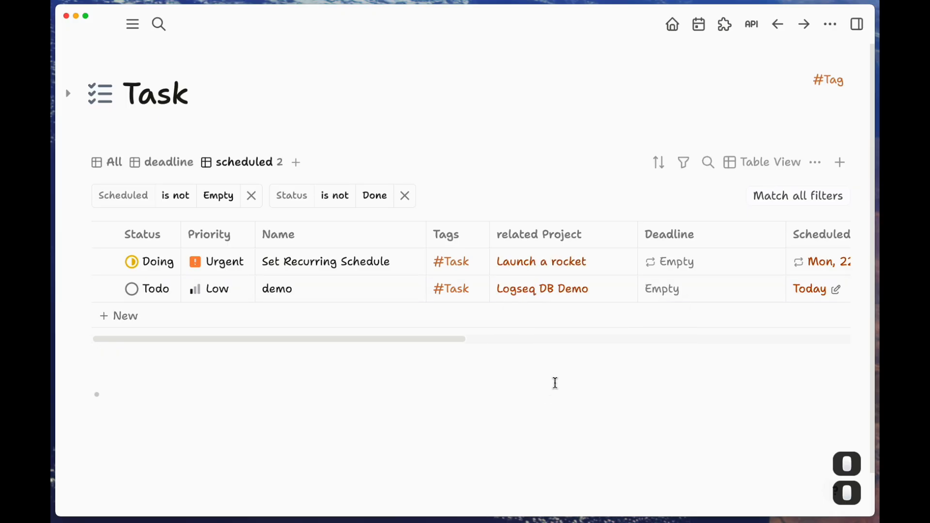
- Group the scheduled view by Related Project, Status and Priority in turn, ending with grouping by Effort
{"action": "left_click", "coordinate": [817, 165]}
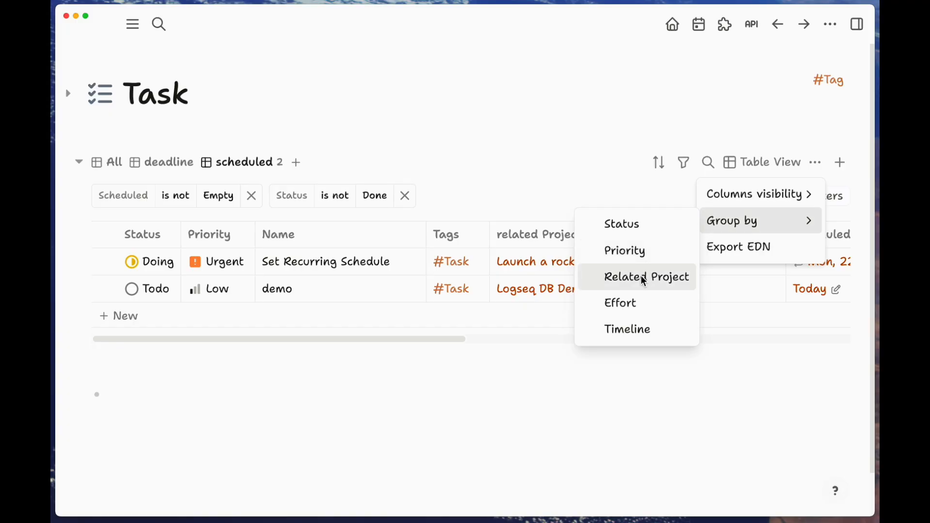
{"action": "left_click", "coordinate": [641, 277]}
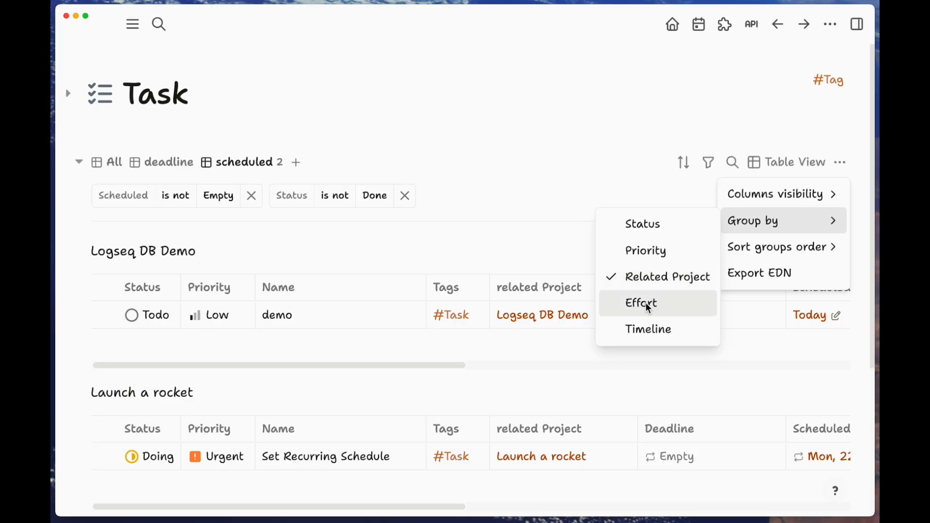
{"action": "left_click", "coordinate": [640, 225]}
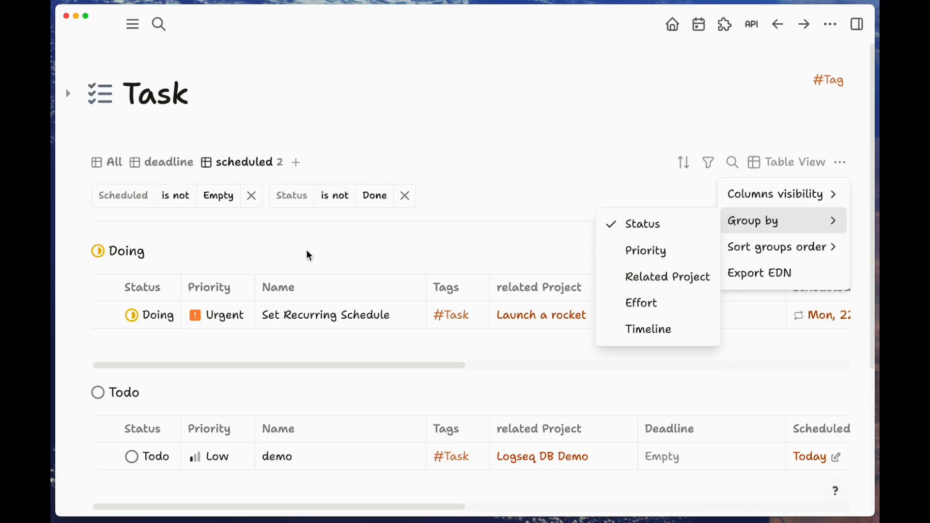
{"action": "left_click", "coordinate": [657, 259]}
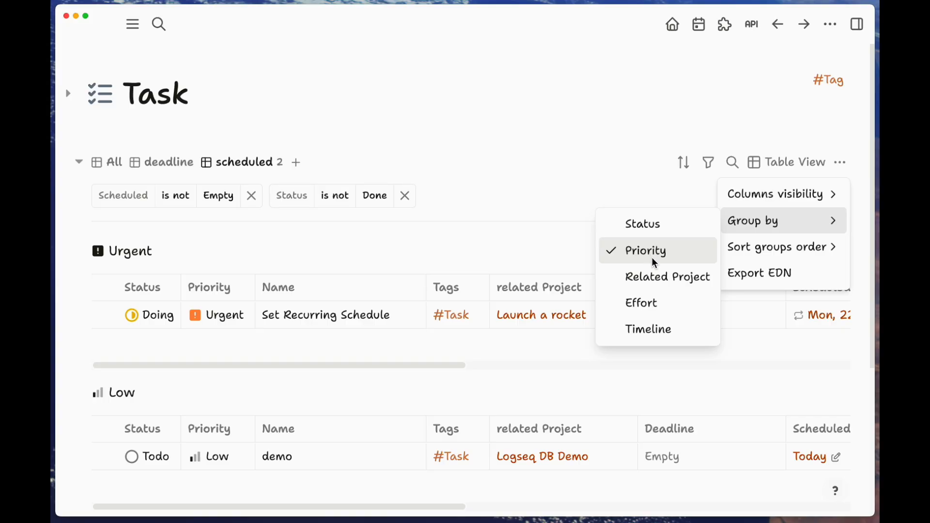
{"action": "left_click", "coordinate": [645, 306]}
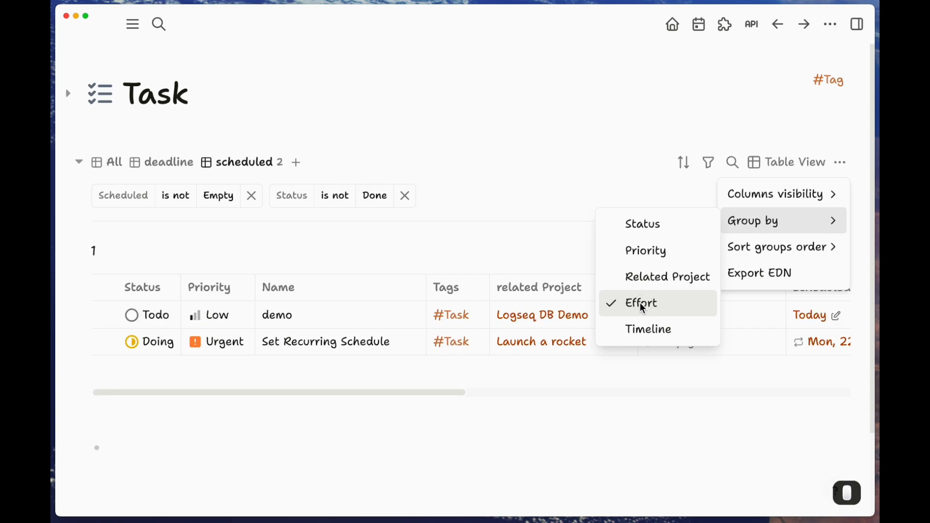
{"action": "left_click", "coordinate": [566, 245]}
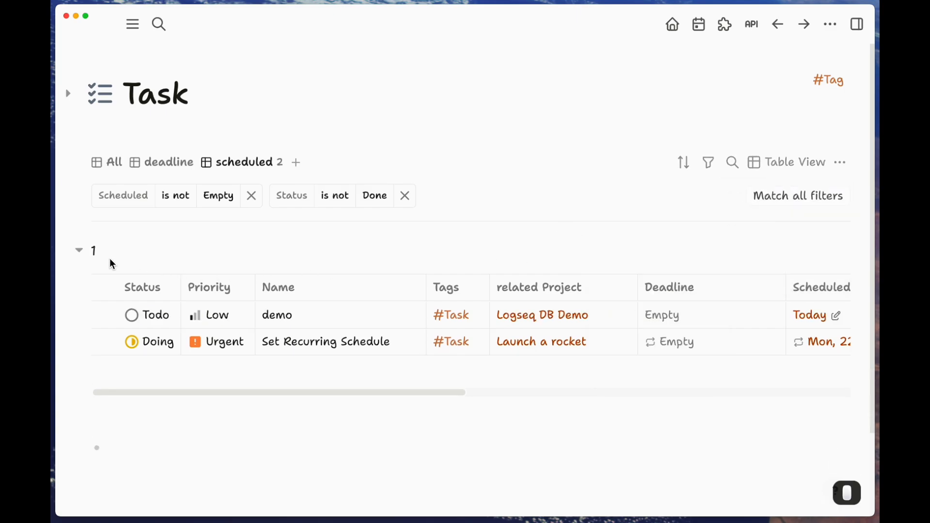
- Set the Effort of Set Recurring Schedule to 3 and refresh the grouping by switching to the deadline view and back to scheduled
{"action": "left_click_drag", "start_coordinate": [237, 398], "coordinate": [483, 380]}
{"action": "left_click", "coordinate": [448, 345]}
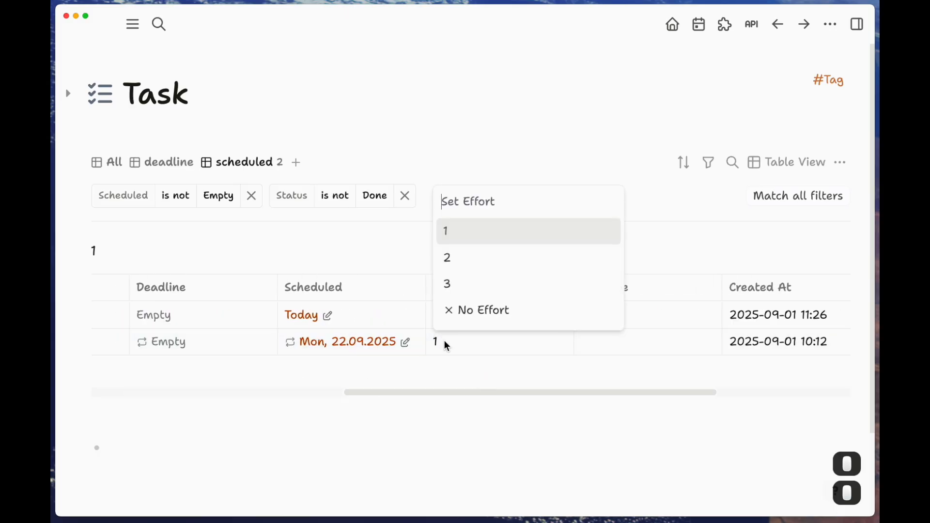
{"action": "left_click", "coordinate": [453, 285]}
{"action": "left_click_drag", "start_coordinate": [360, 391], "coordinate": [117, 391]}
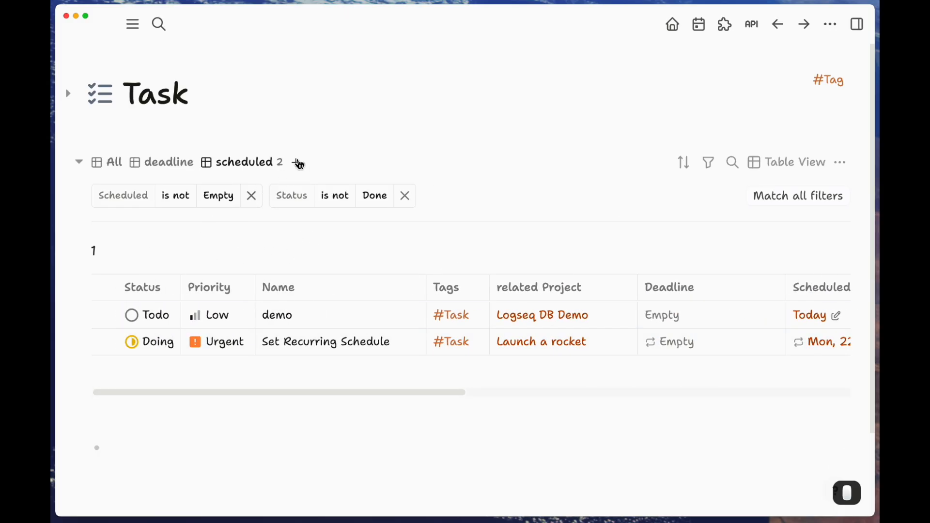
{"action": "left_click", "coordinate": [605, 93]}
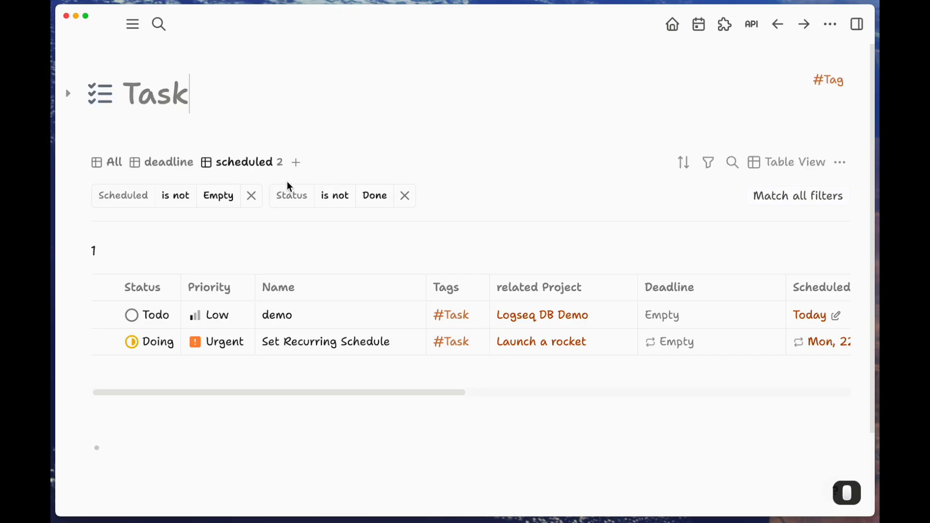
{"action": "left_click", "coordinate": [180, 167]}
{"action": "left_click", "coordinate": [247, 164]}
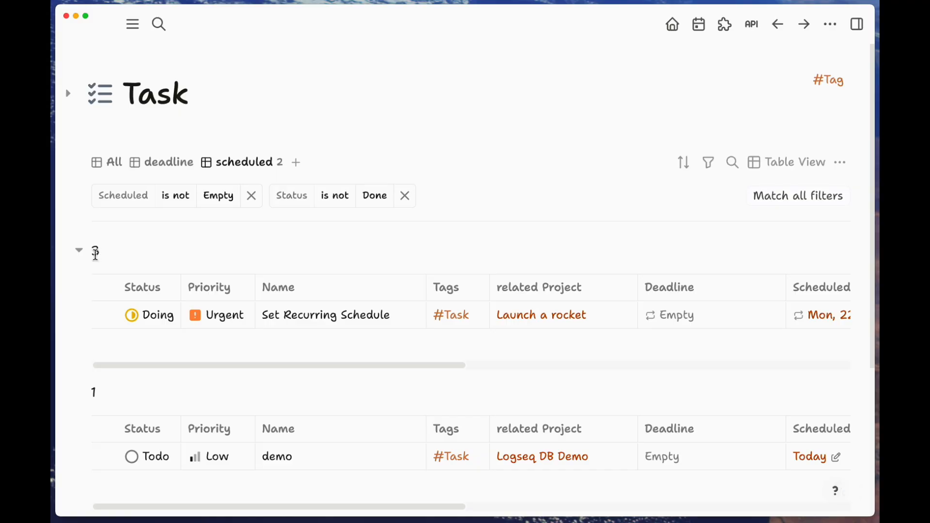
- Try the ascending sort order for the Effort groups and restore the descending order
{"action": "left_click", "coordinate": [103, 252]}
{"action": "left_click", "coordinate": [841, 163]}
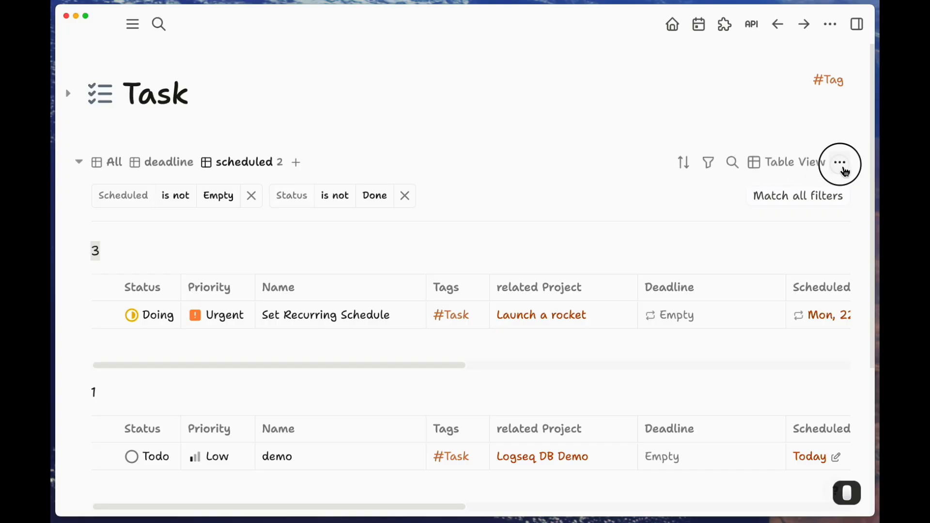
{"action": "mouse_move", "coordinate": [794, 250]}
{"action": "left_click", "coordinate": [668, 274]}
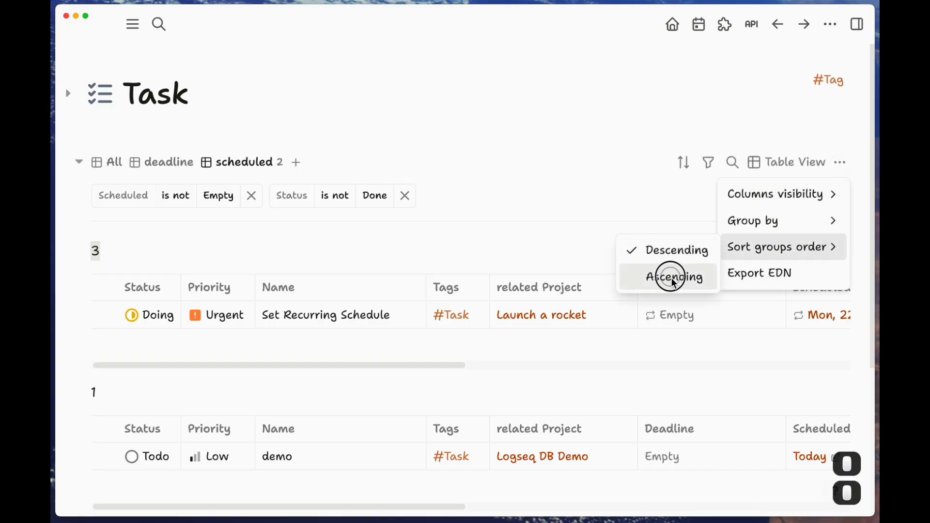
{"action": "left_click", "coordinate": [667, 261]}
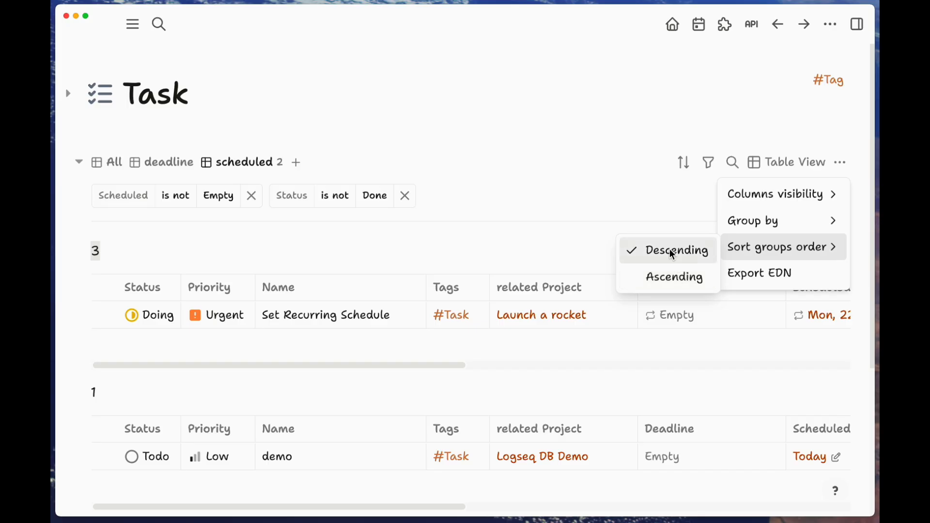
{"action": "left_click", "coordinate": [506, 163]}
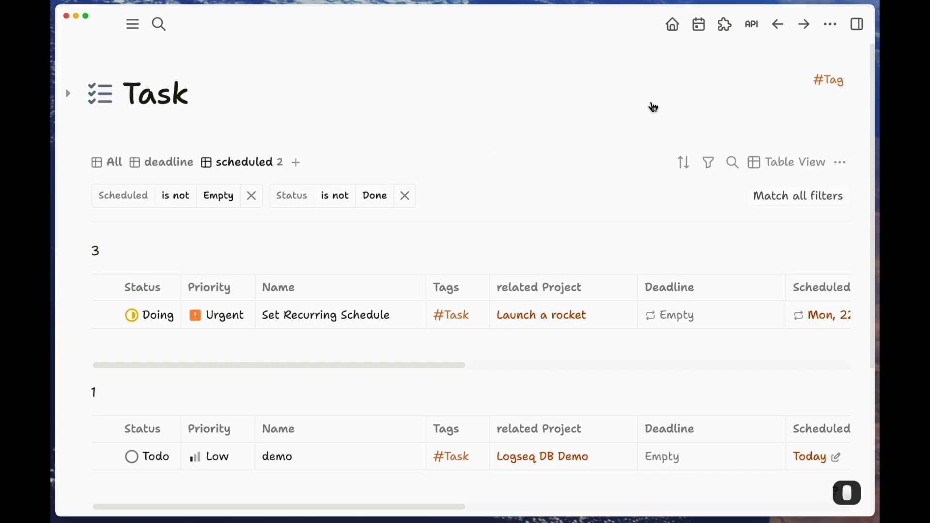
- Return to the Objective outline, mark the Task View task as Done and collapse it
{"action": "key", "text": "super+bracketleft"}
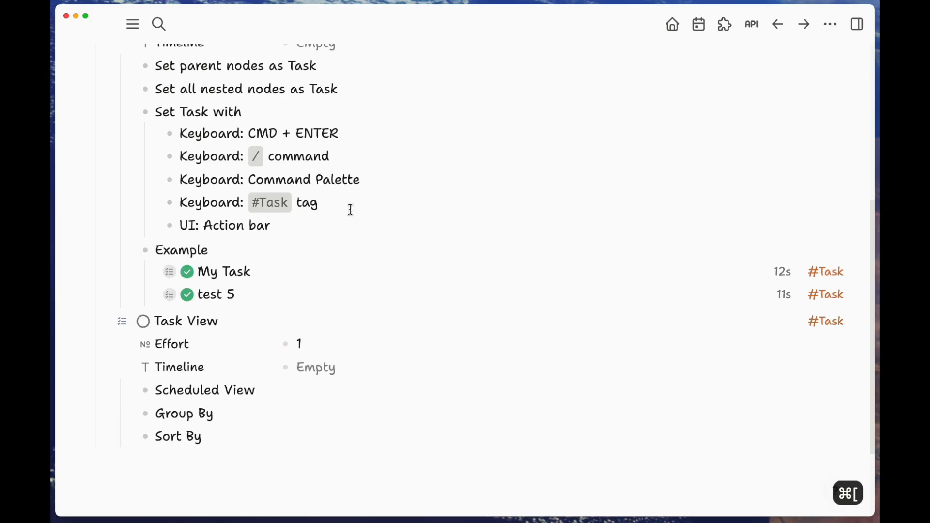
{"action": "left_click", "coordinate": [203, 322]}
{"action": "key", "text": "super+Return"}
{"action": "key", "text": "super+Return"}
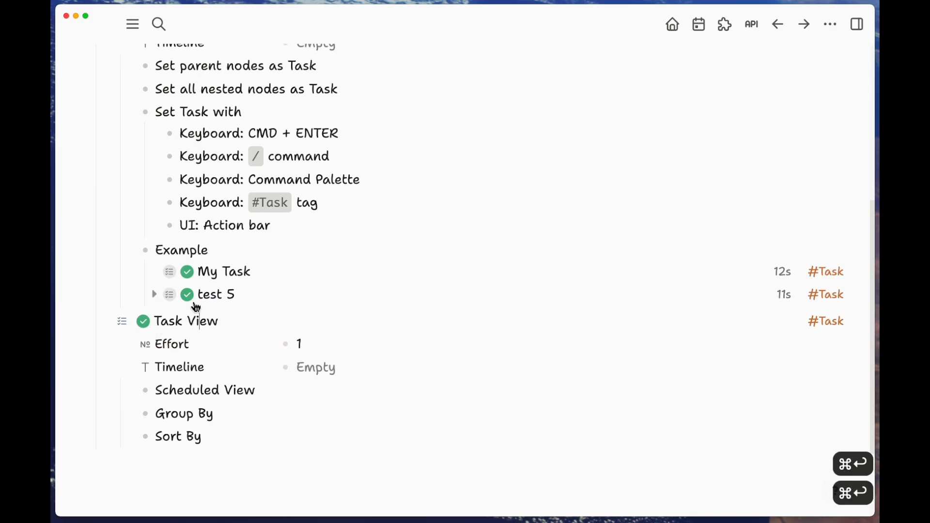
{"action": "left_click", "coordinate": [192, 393]}
{"action": "left_click", "coordinate": [185, 419]}
{"action": "left_click", "coordinate": [177, 438]}
{"action": "scroll", "coordinate": [142, 340], "scroll_direction": "up", "scroll_amount": 1}
{"action": "left_click", "coordinate": [105, 352]}
- Mark the Bulk Set Task on Logseq DB task as Done and collapse its nested blocks
{"action": "scroll", "coordinate": [116, 339], "scroll_direction": "up", "scroll_amount": 2}
{"action": "scroll", "coordinate": [121, 320], "scroll_direction": "up", "scroll_amount": 2}
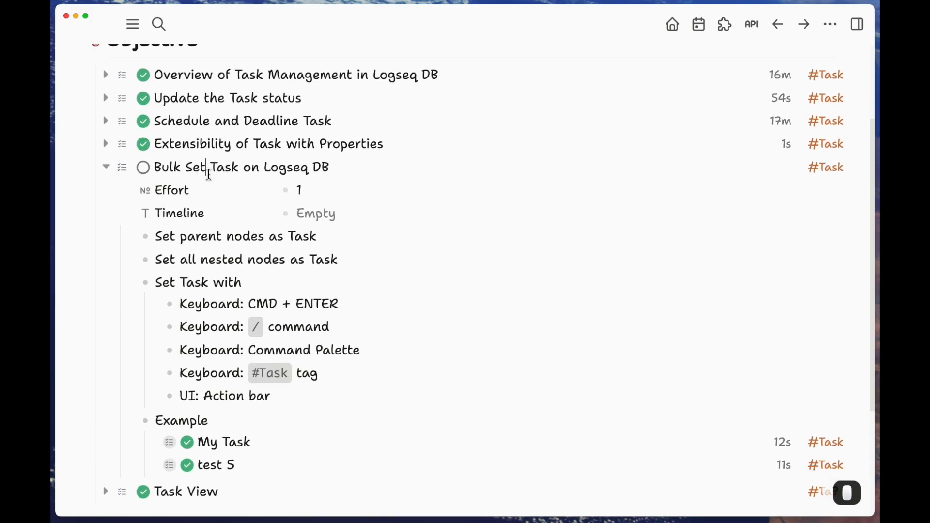
{"action": "key", "text": "super+Return"}
{"action": "key", "text": "super+Return"}
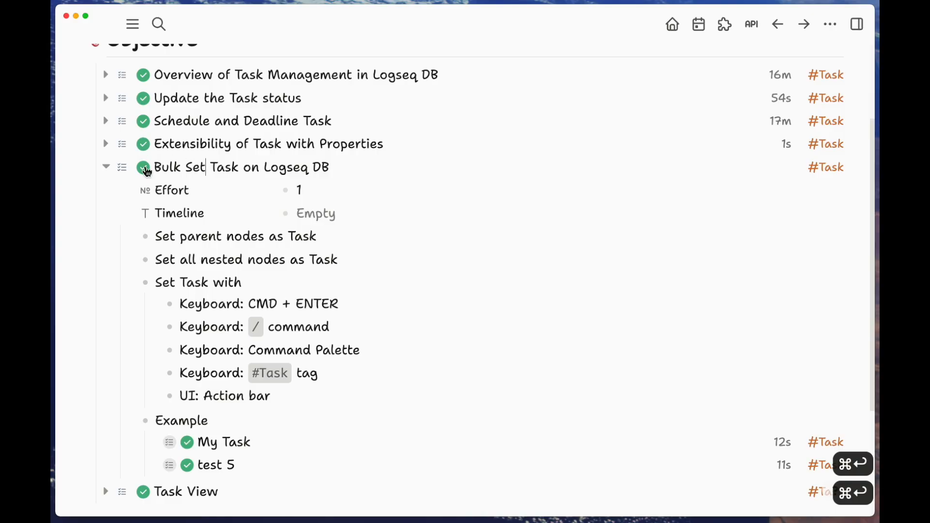
{"action": "left_click", "coordinate": [106, 168]}
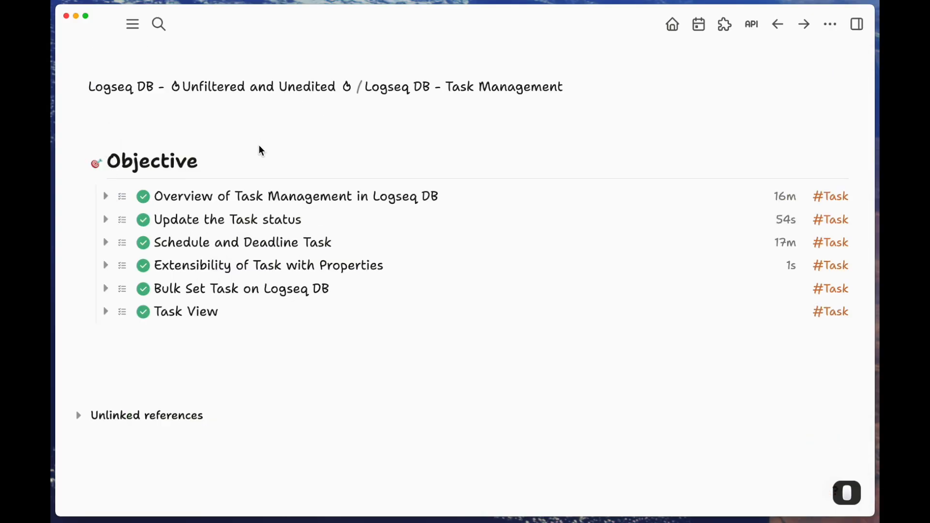